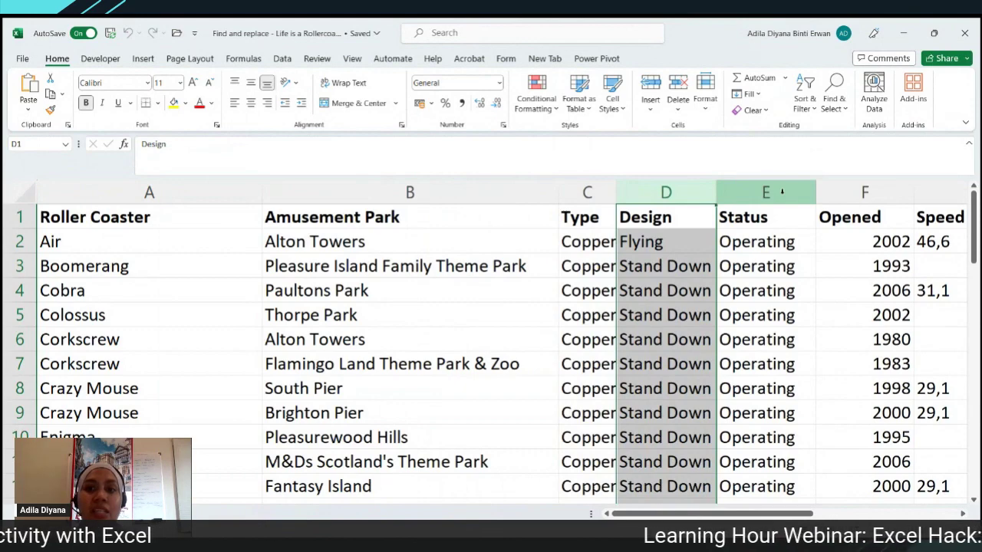
{"action": "left_click", "coordinate": [782, 192]}
{"action": "left_click", "coordinate": [864, 192]}
{"action": "left_click", "coordinate": [930, 195]}
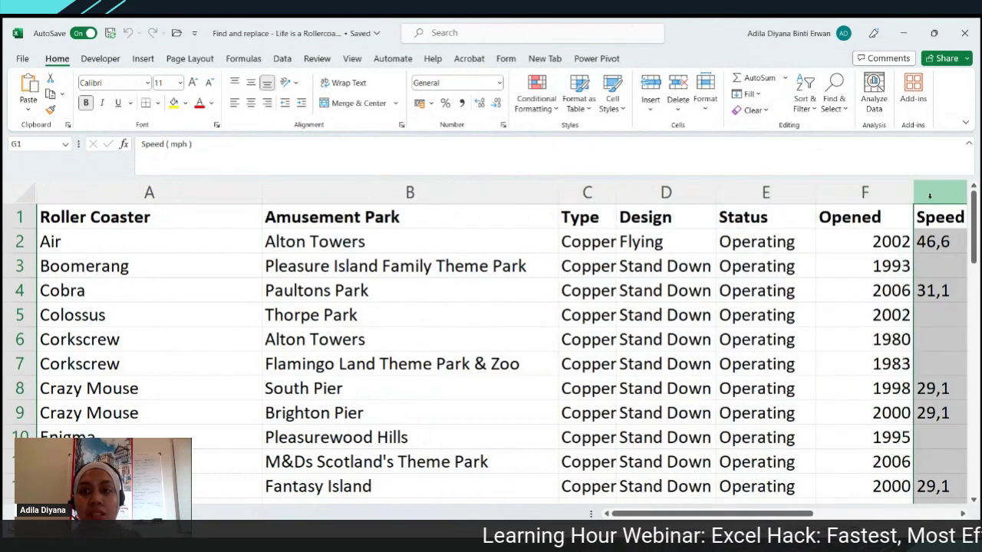
{"action": "left_click_drag", "start_coordinate": [774, 514], "coordinate": [798, 515]}
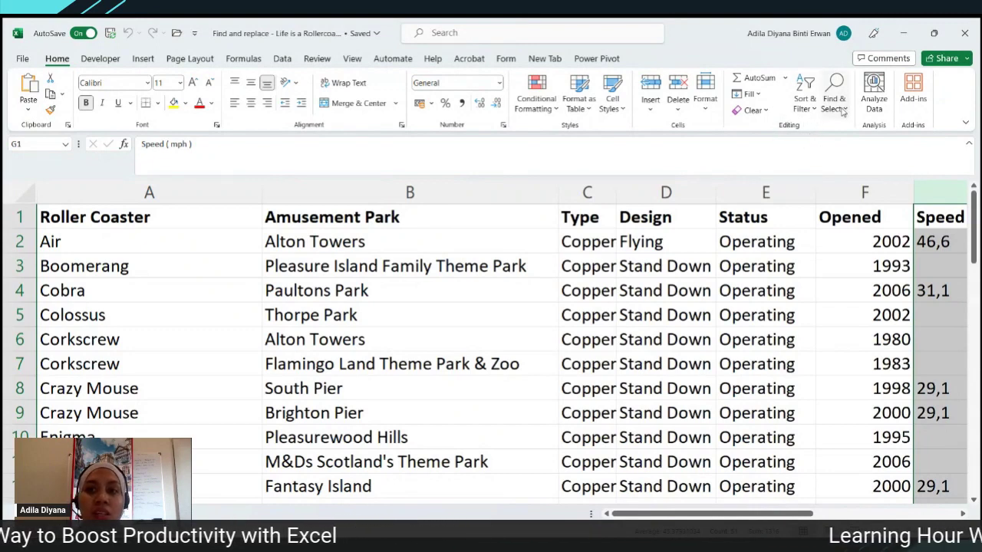
{"action": "left_click", "coordinate": [842, 110]}
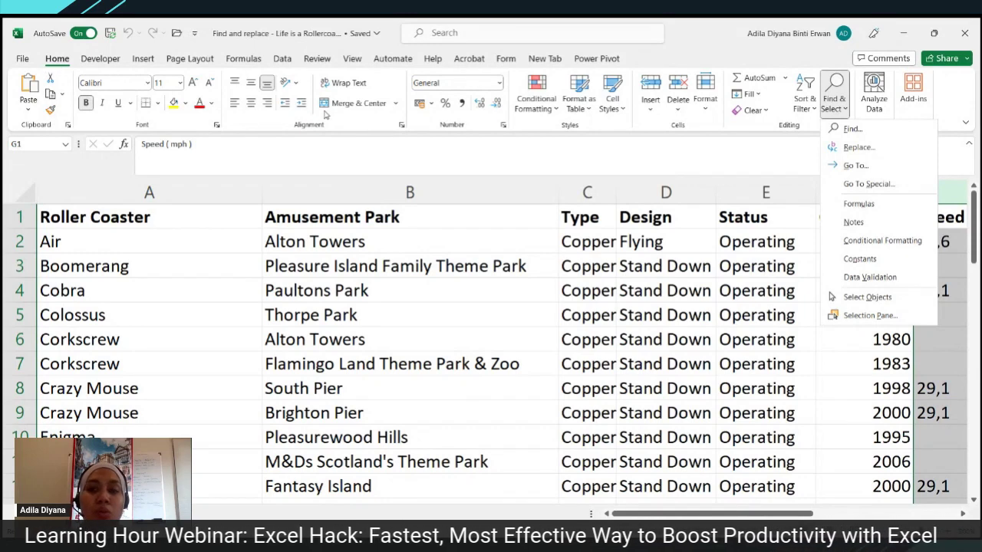
{"action": "left_click", "coordinate": [442, 220]}
{"action": "left_click", "coordinate": [435, 224]}
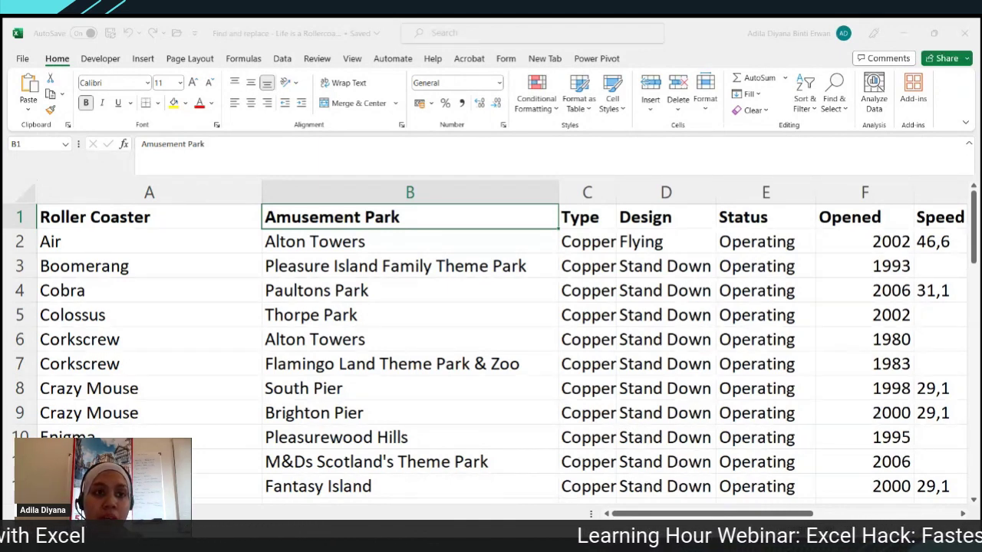
{"action": "left_click", "coordinate": [497, 313]}
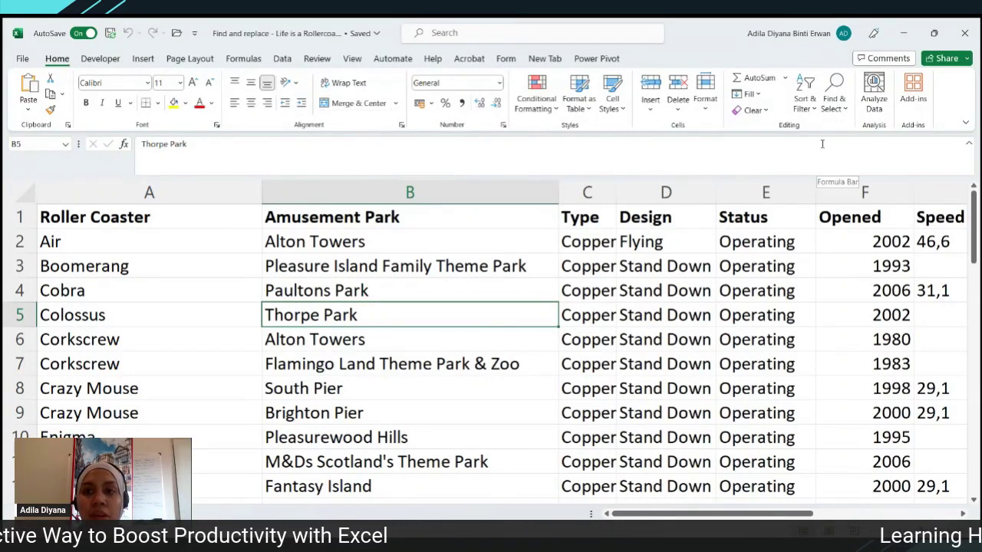
- Open Find and Replace from the Home ribbon's Find & Select menu
{"action": "left_click", "coordinate": [833, 109]}
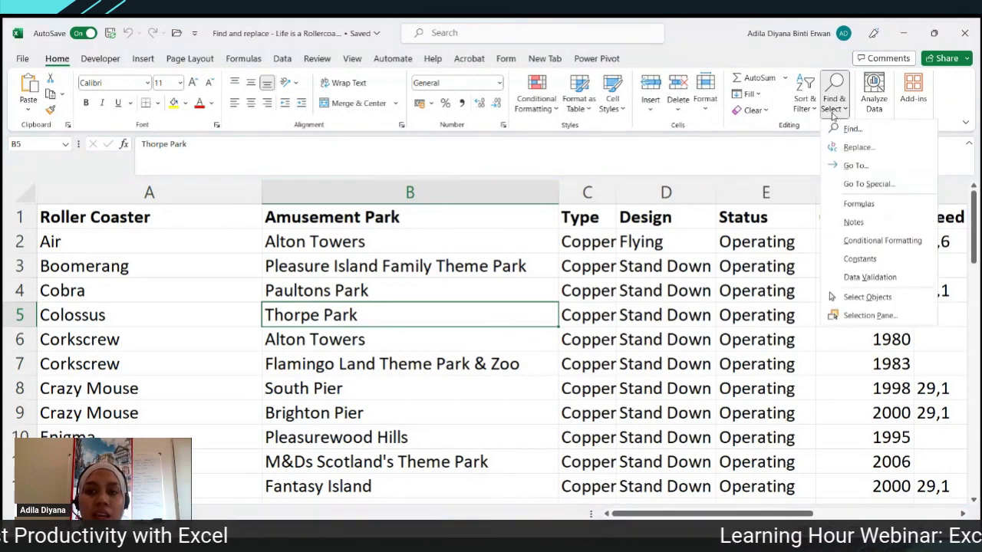
{"action": "left_click", "coordinate": [837, 145]}
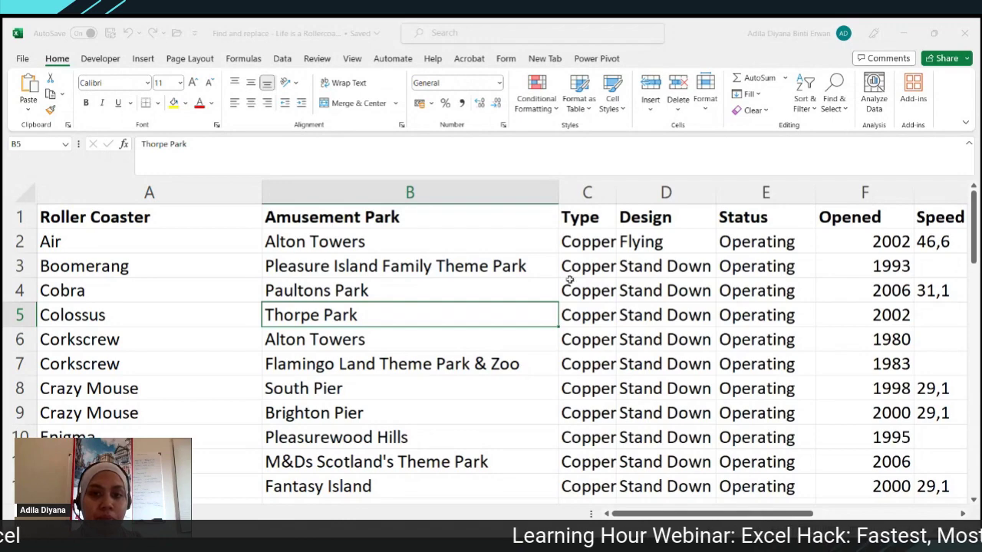
{"action": "left_click", "coordinate": [736, 322]}
{"action": "left_click", "coordinate": [573, 193]}
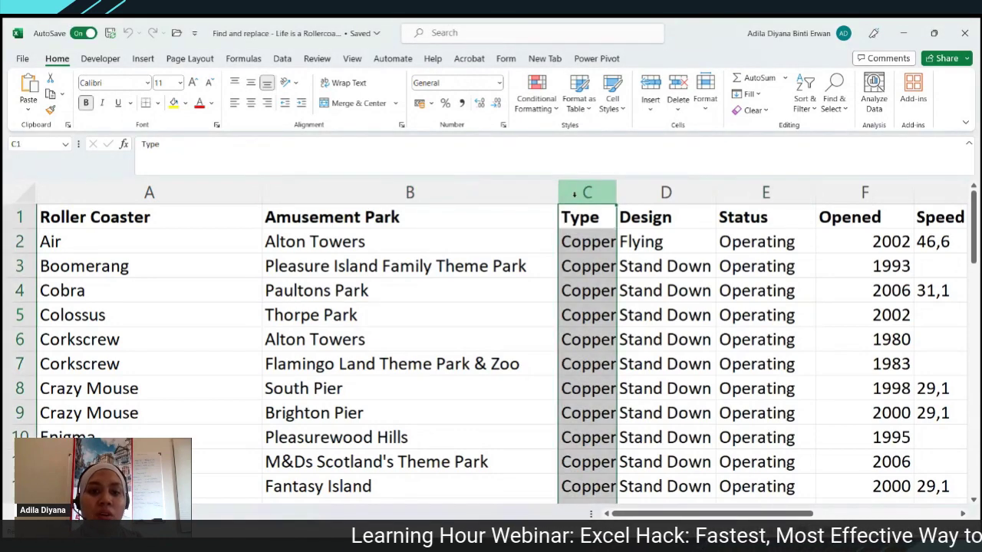
{"action": "scroll", "coordinate": [575, 278], "scroll_direction": "down", "scroll_amount": 3}
{"action": "scroll", "coordinate": [576, 278], "scroll_direction": "up", "scroll_amount": 3}
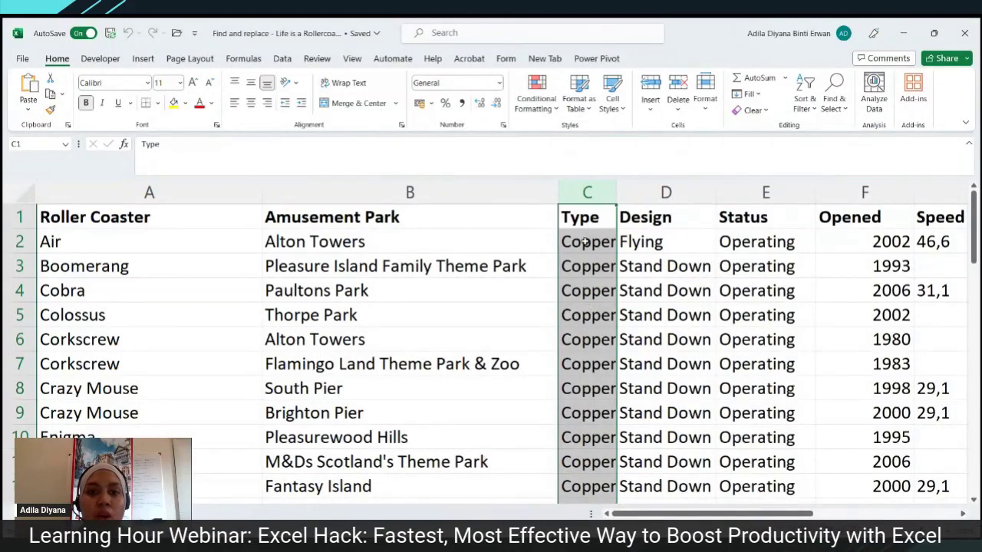
{"action": "left_click", "coordinate": [585, 242]}
{"action": "scroll", "coordinate": [585, 242], "scroll_direction": "down", "scroll_amount": 2}
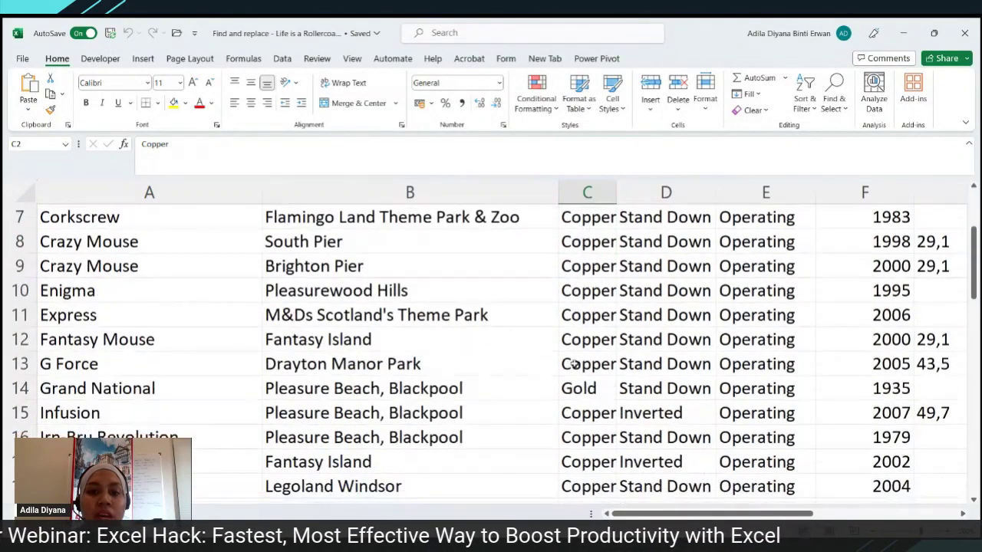
{"action": "left_click", "coordinate": [569, 389]}
{"action": "scroll", "coordinate": [570, 389], "scroll_direction": "up", "scroll_amount": 2}
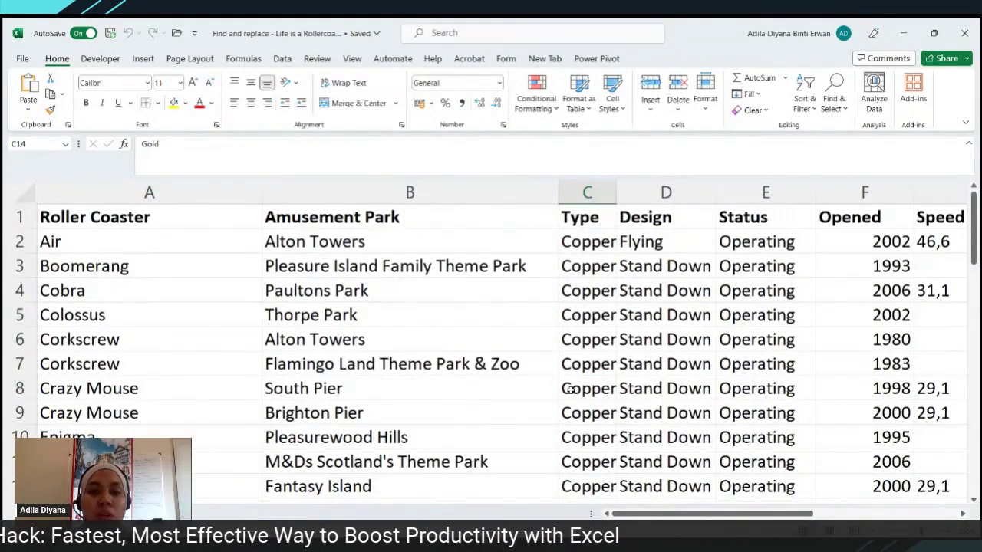
{"action": "left_click", "coordinate": [587, 193]}
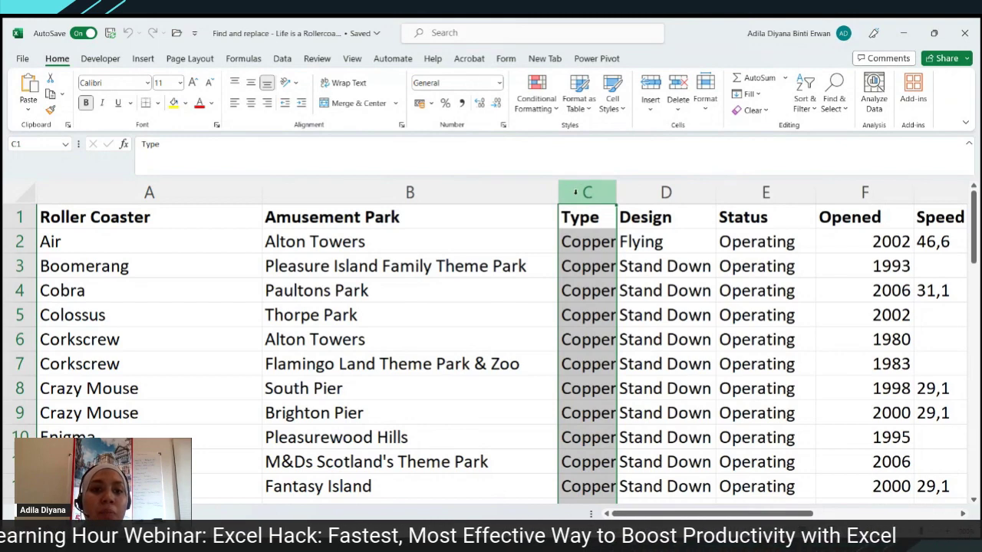
{"action": "left_click", "coordinate": [674, 296]}
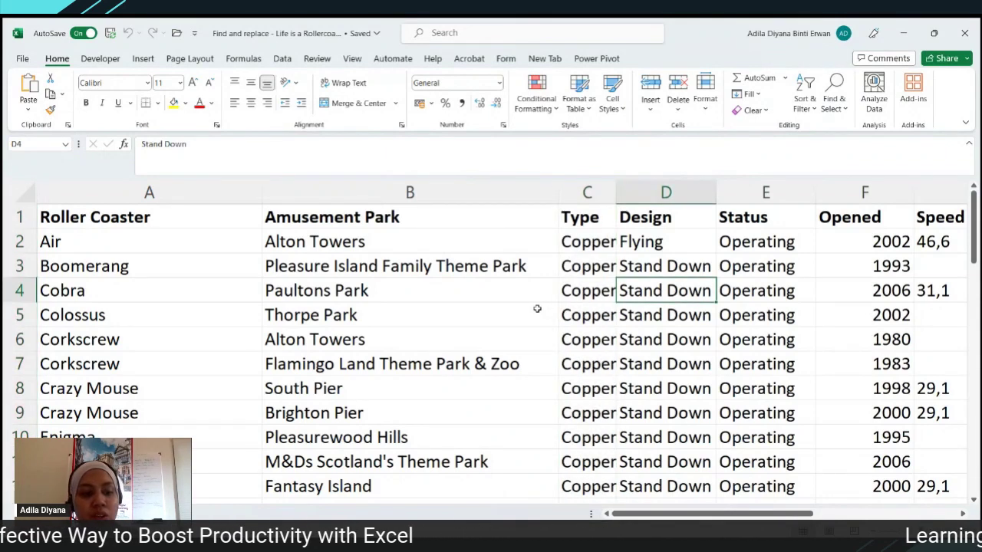
{"action": "key", "text": "alt+Tab"}
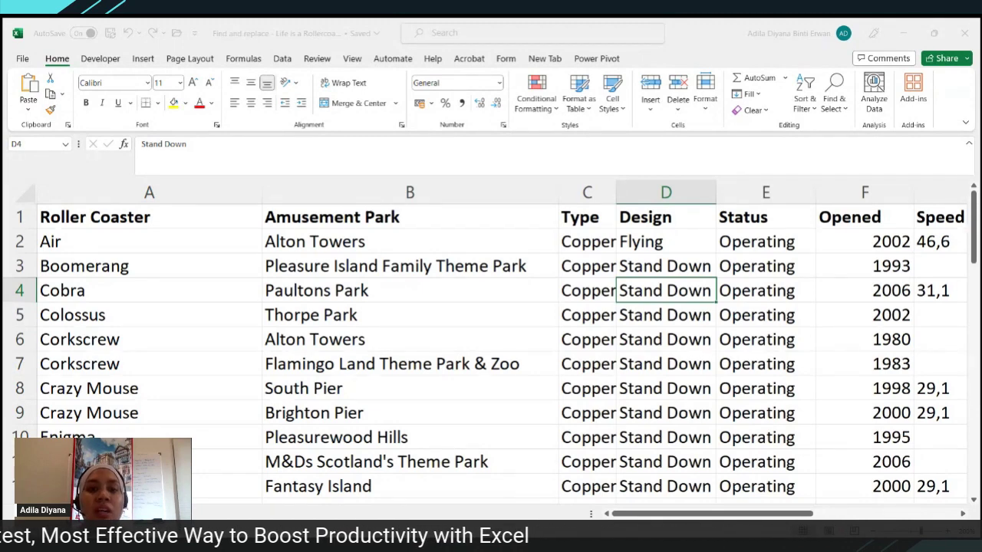
{"action": "left_click", "coordinate": [566, 287]}
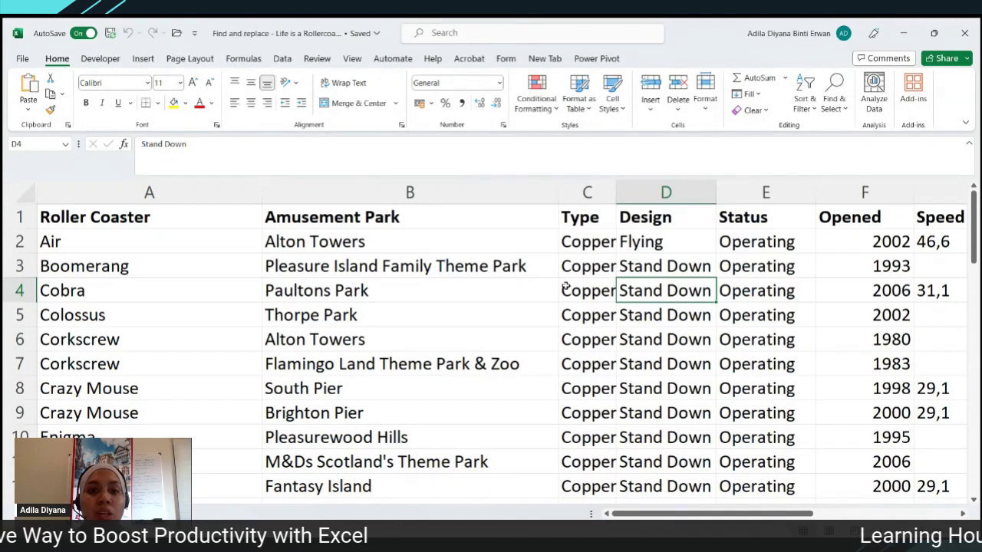
{"action": "left_click", "coordinate": [588, 193]}
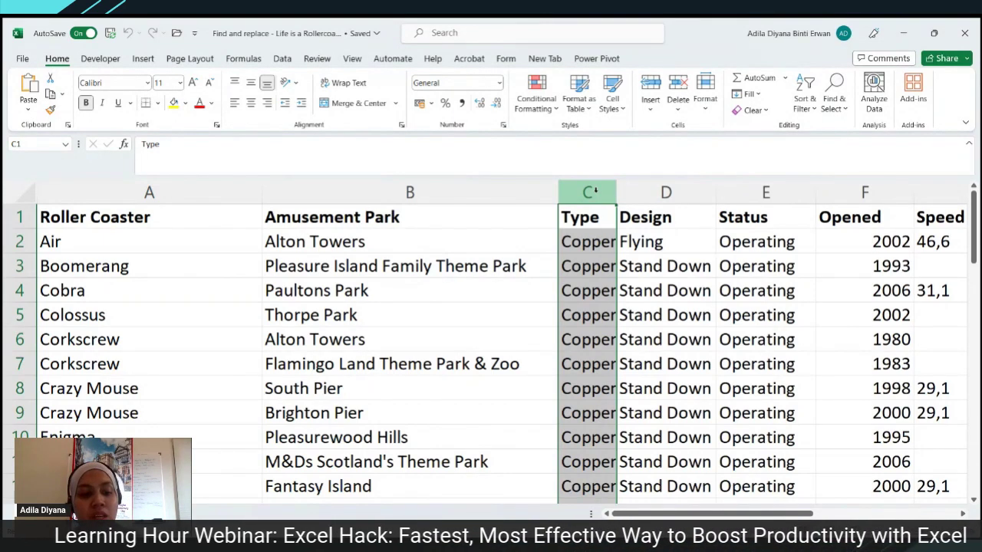
- Replace all Copper entries in the Type column with Steel using Replace All
{"action": "key", "text": "ctrl+h"}
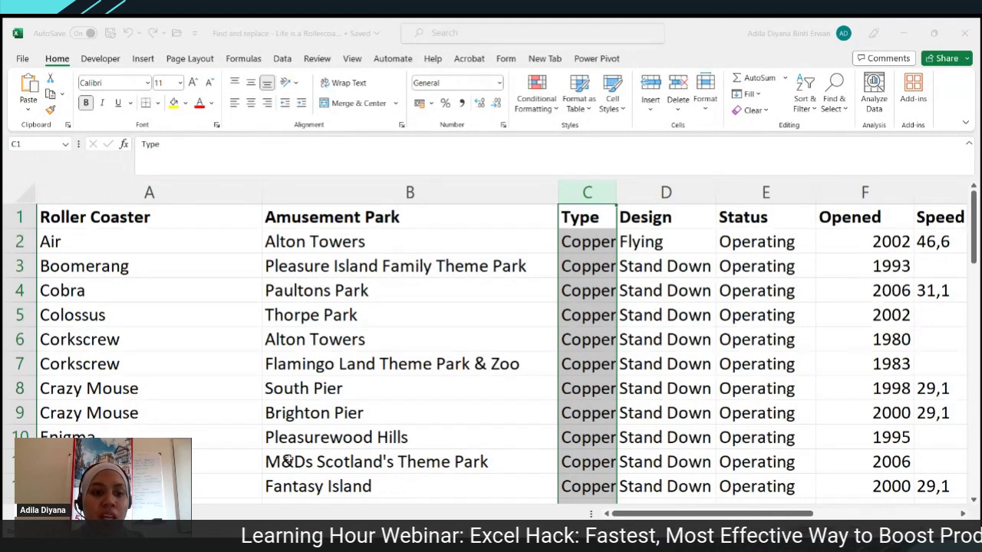
{"action": "key", "text": "alt+a"}
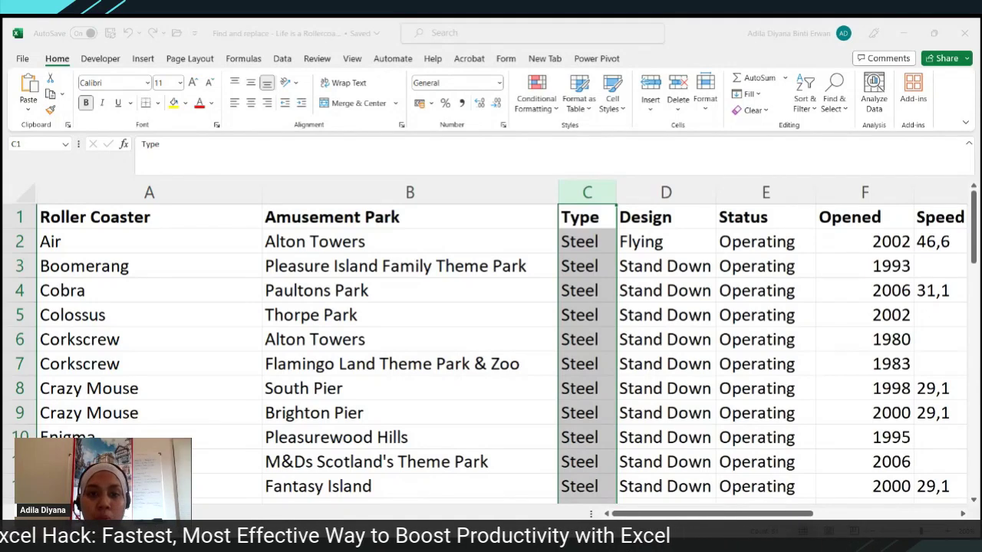
{"action": "left_click", "coordinate": [572, 311]}
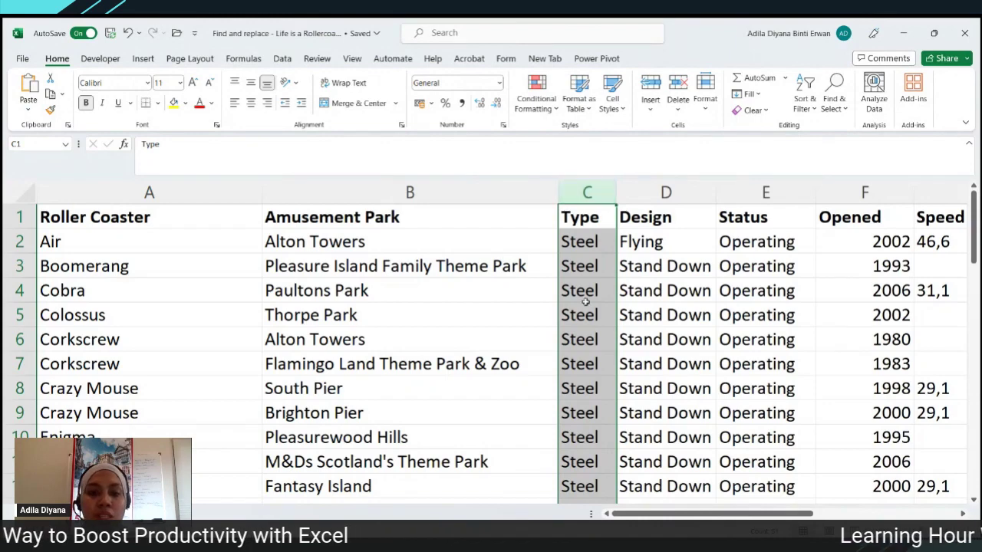
{"action": "scroll", "coordinate": [586, 303], "scroll_direction": "down", "scroll_amount": 7}
{"action": "scroll", "coordinate": [585, 303], "scroll_direction": "down", "scroll_amount": 2}
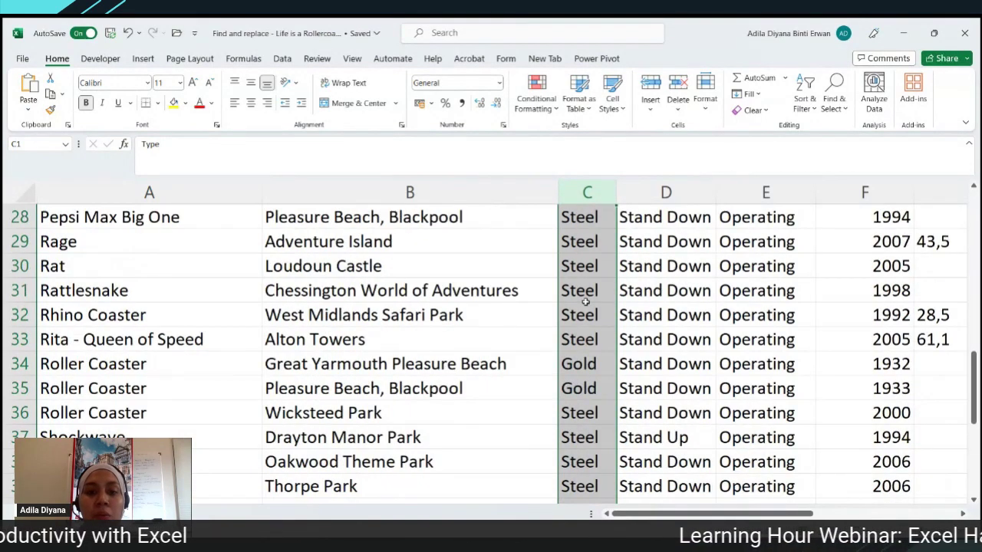
{"action": "scroll", "coordinate": [586, 303], "scroll_direction": "down", "scroll_amount": 6}
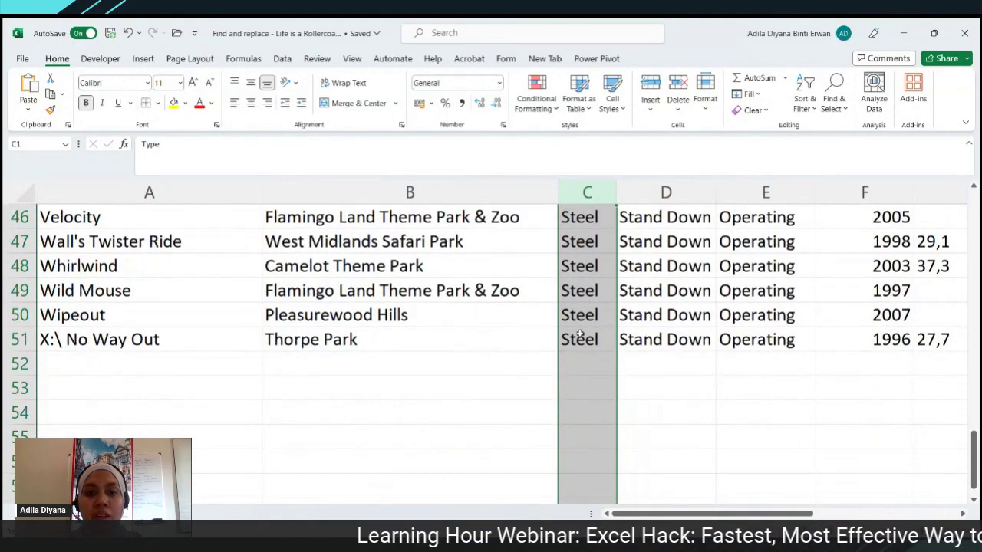
{"action": "scroll", "coordinate": [579, 334], "scroll_direction": "up", "scroll_amount": 6}
{"action": "scroll", "coordinate": [581, 333], "scroll_direction": "up", "scroll_amount": 9}
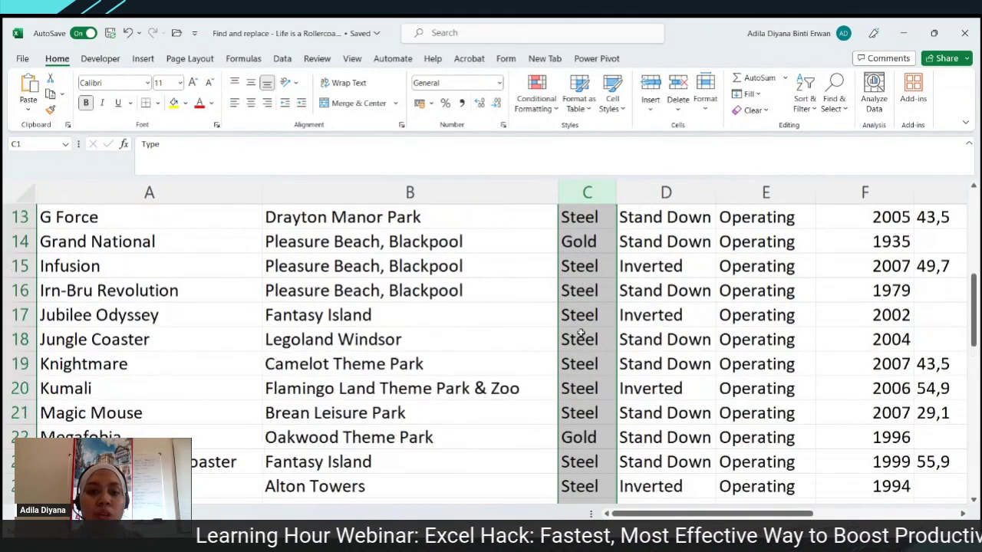
{"action": "left_click", "coordinate": [586, 325]}
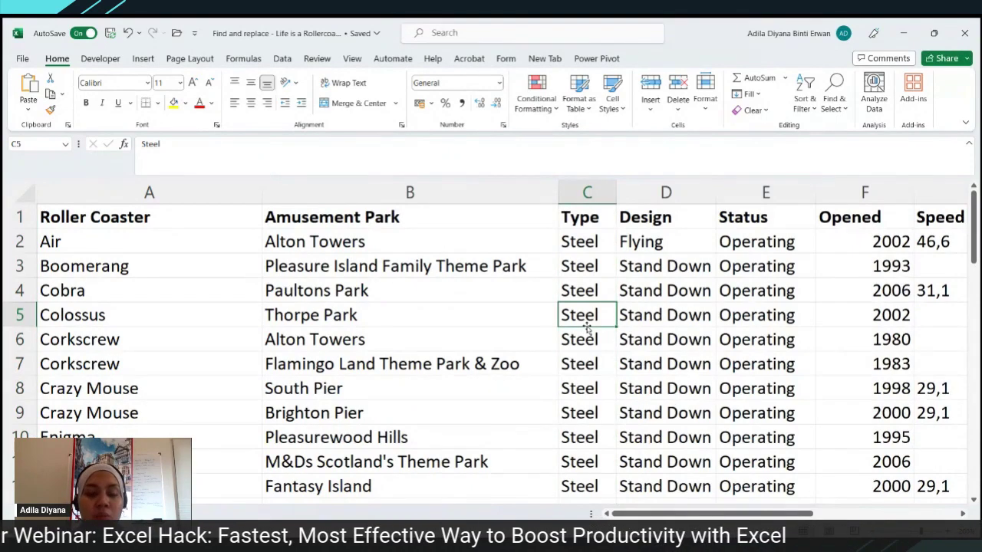
{"action": "scroll", "coordinate": [587, 326], "scroll_direction": "down", "scroll_amount": 3}
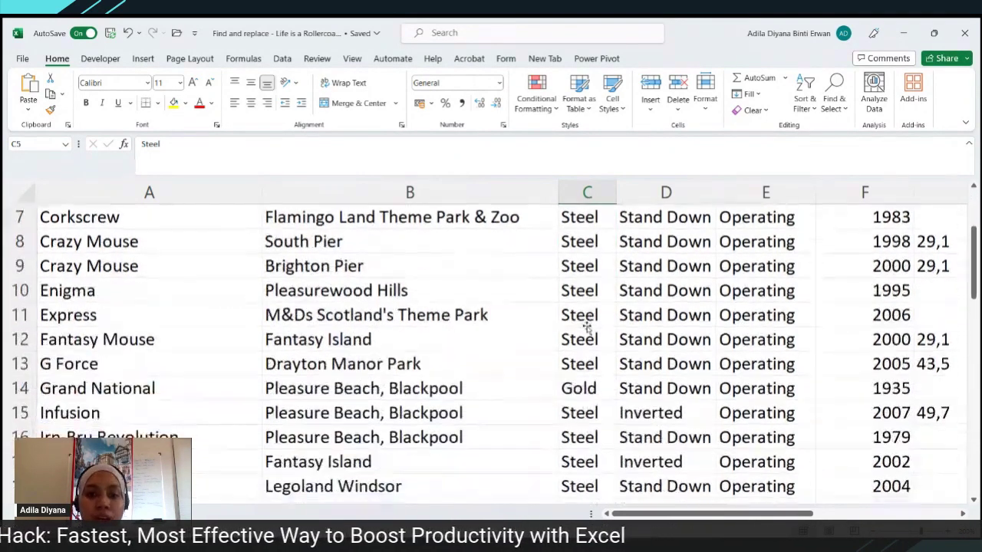
{"action": "left_click", "coordinate": [588, 318]}
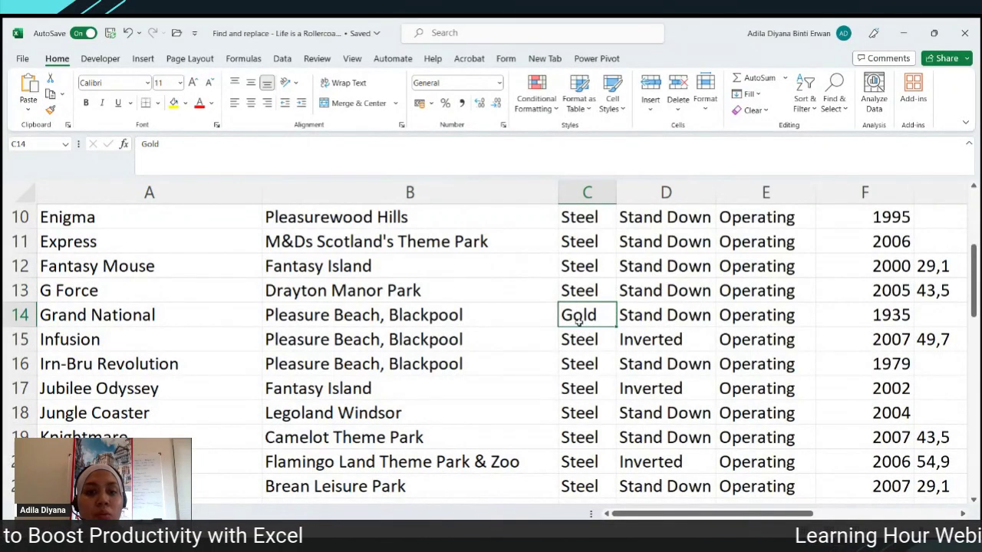
- Select the Type column and replace every Gold with Wood
{"action": "left_click", "coordinate": [587, 193]}
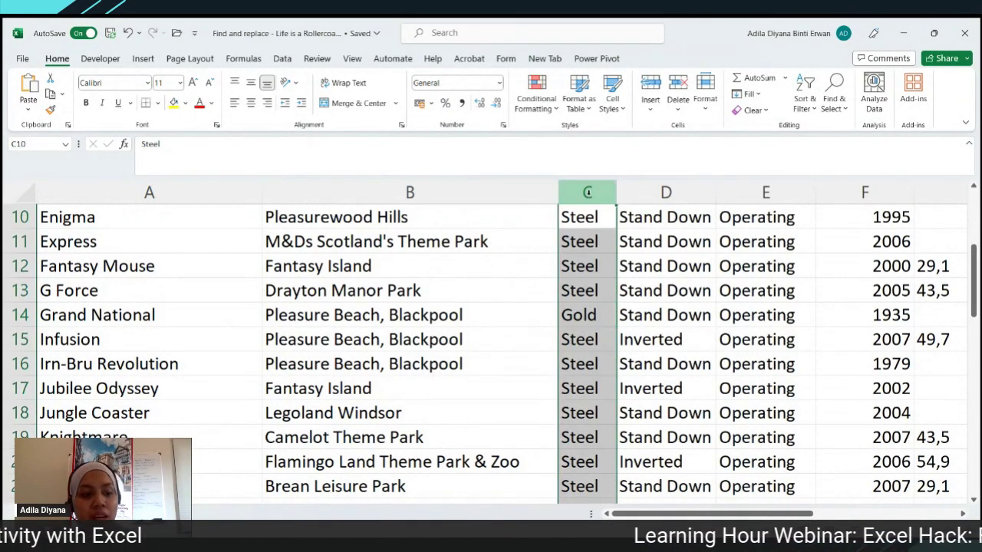
{"action": "key", "text": "ctrl+h"}
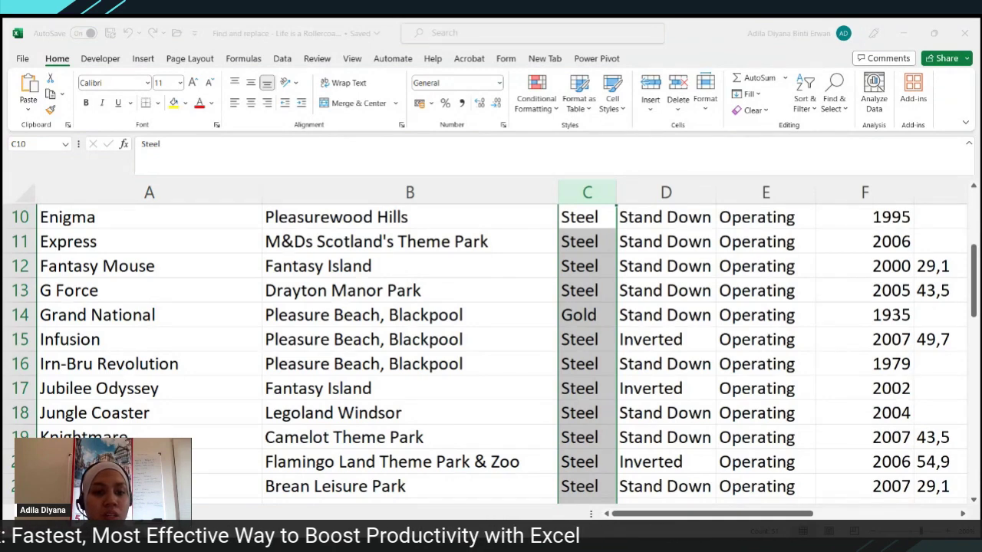
{"action": "key", "text": "alt+a"}
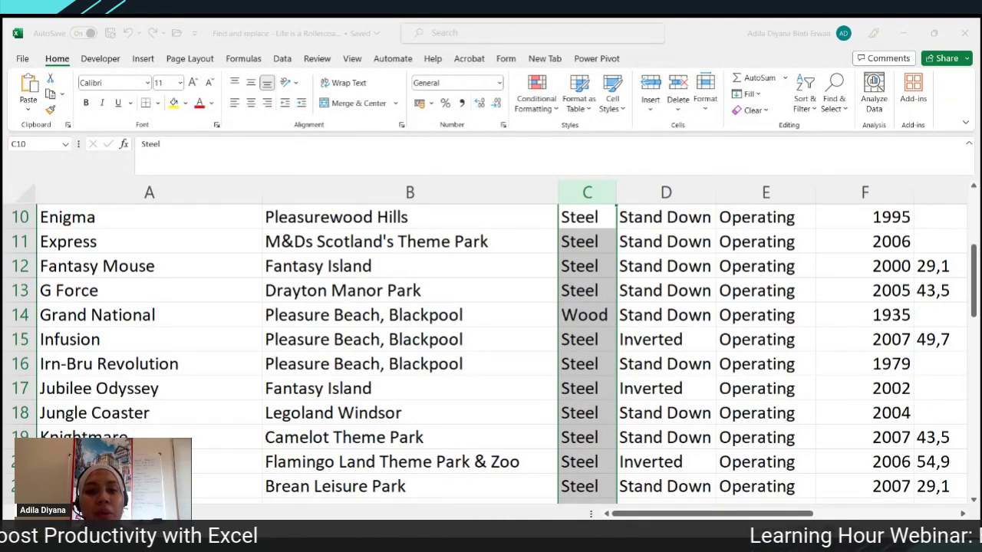
{"action": "left_click", "coordinate": [539, 455]}
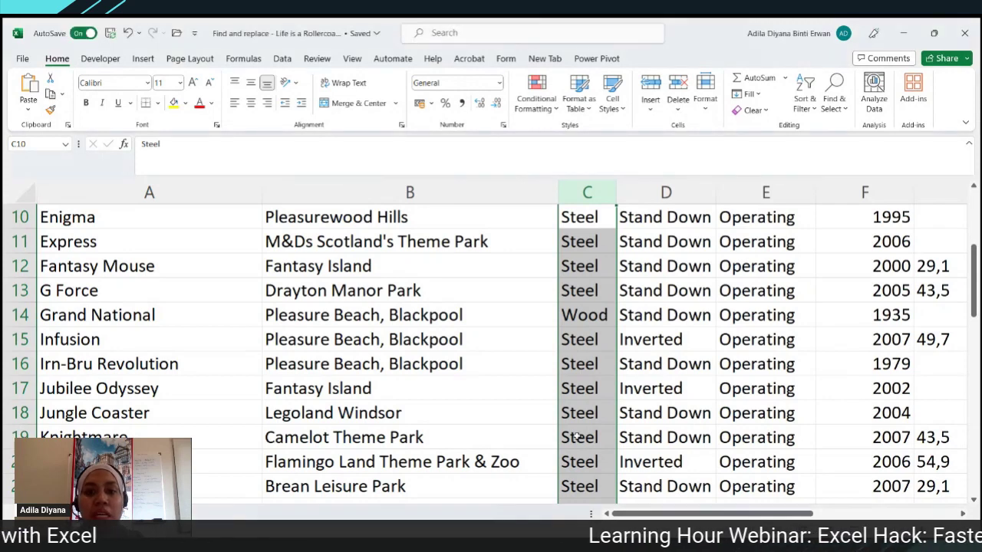
- Reselect the Type column, then columns A through E, and select cell B3
{"action": "scroll", "coordinate": [602, 429], "scroll_direction": "up", "scroll_amount": 3}
{"action": "left_click", "coordinate": [587, 187]}
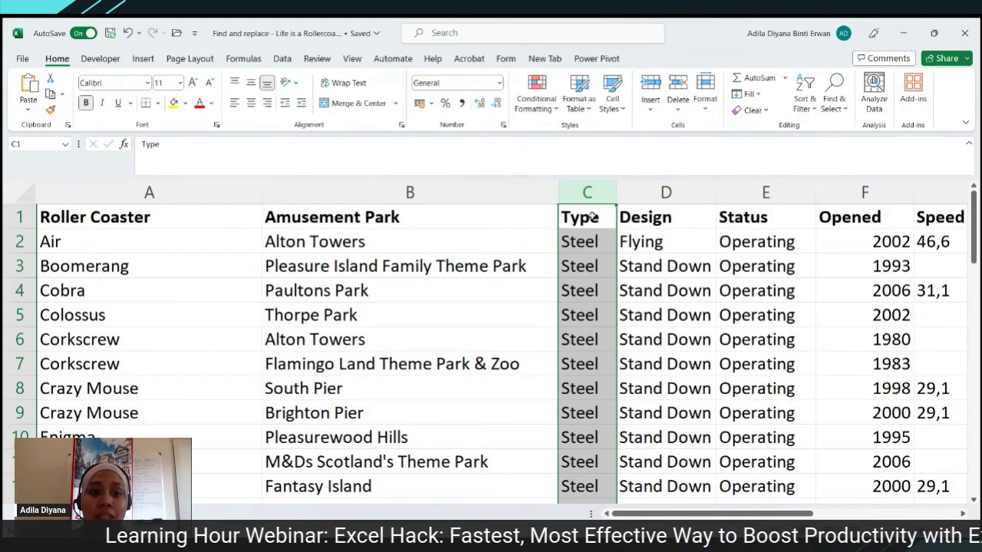
{"action": "left_click_drag", "start_coordinate": [174, 193], "coordinate": [771, 195]}
{"action": "left_click", "coordinate": [552, 266]}
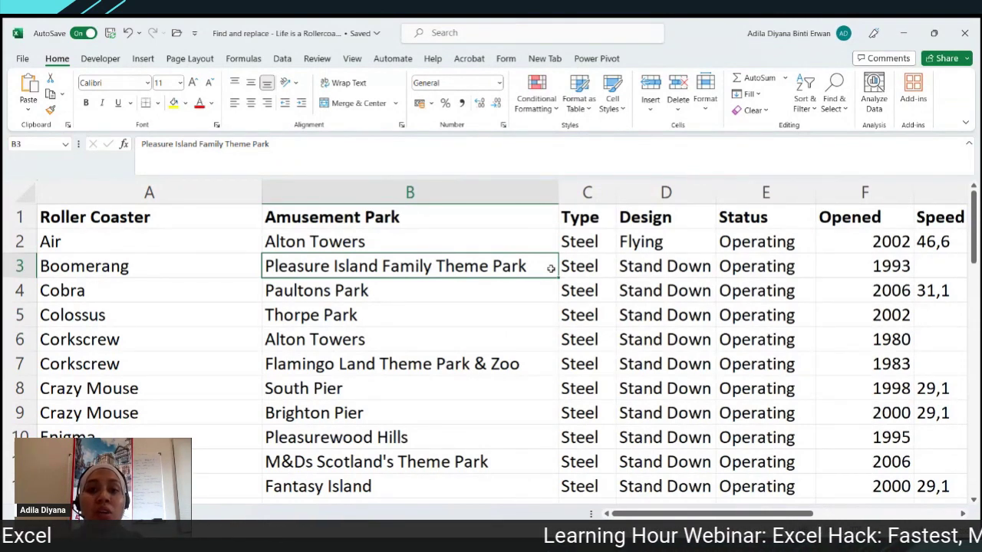
- Check Opened years like 1980 and 1983, select column F, and open Find and Replace
{"action": "left_click", "coordinate": [962, 516]}
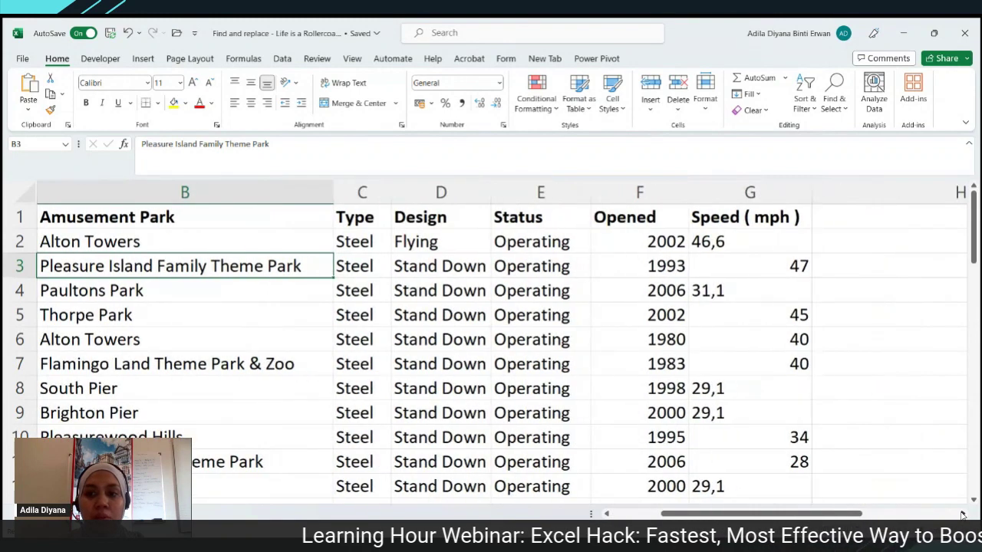
{"action": "left_click", "coordinate": [636, 192]}
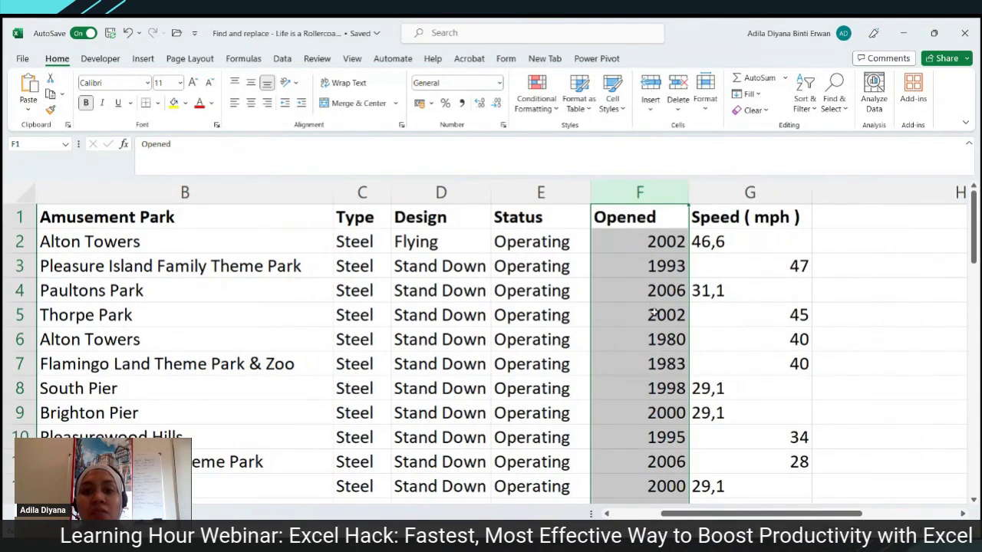
{"action": "left_click", "coordinate": [652, 216]}
{"action": "left_click", "coordinate": [661, 193]}
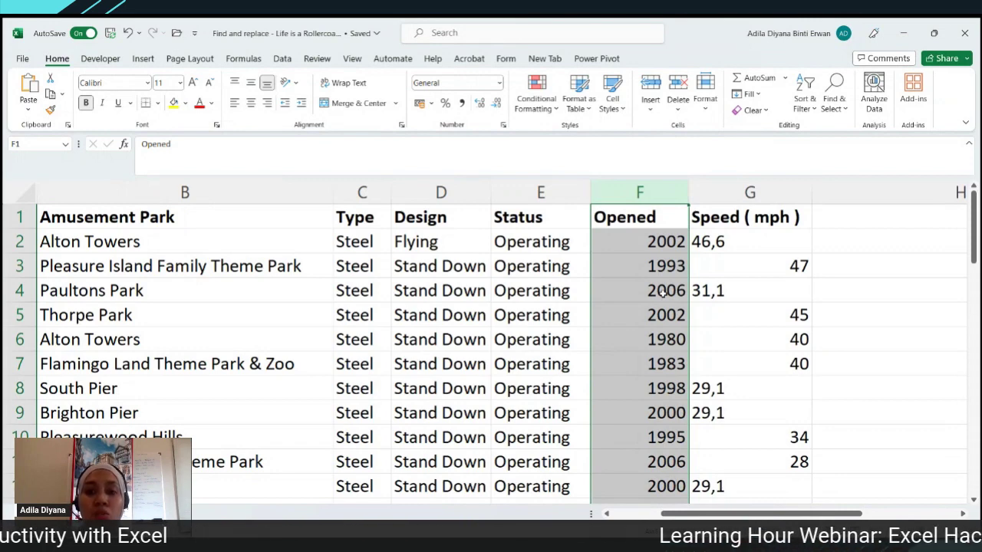
{"action": "left_click", "coordinate": [652, 339]}
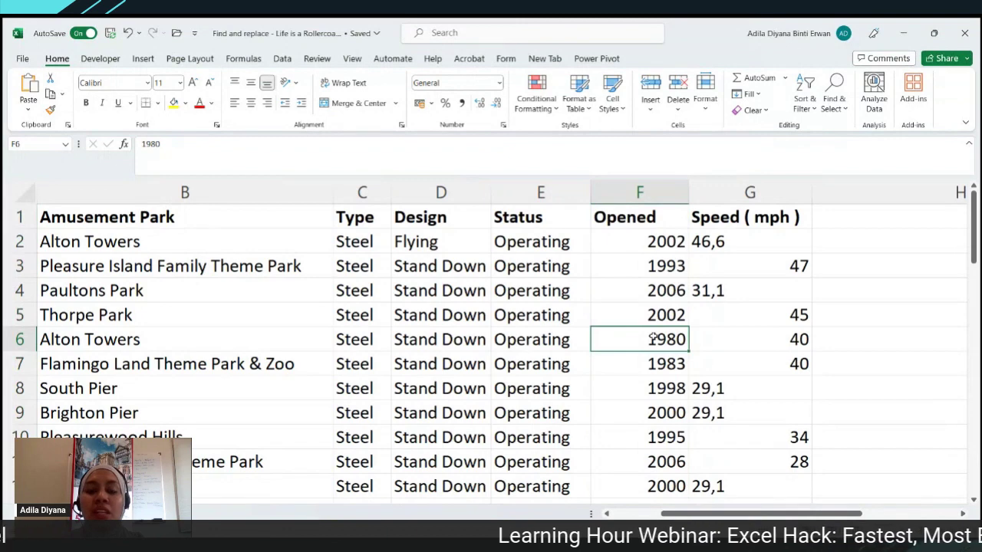
{"action": "left_click", "coordinate": [651, 365]}
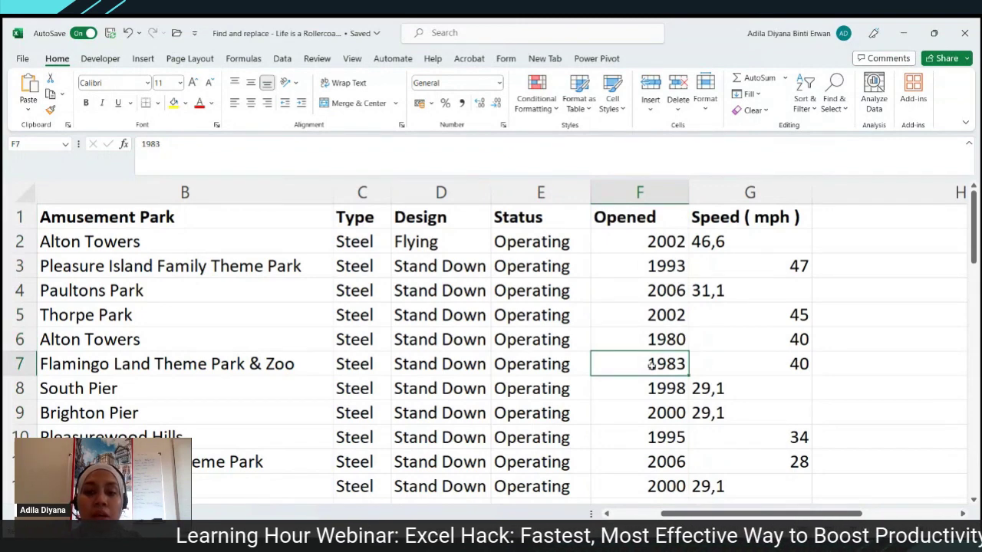
{"action": "left_click", "coordinate": [657, 196]}
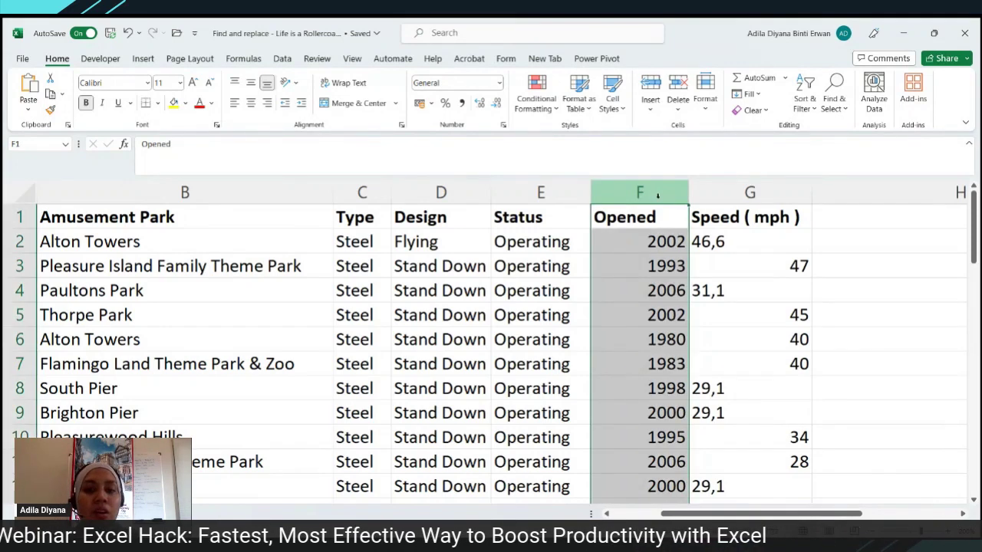
{"action": "key", "text": "ctrl+h"}
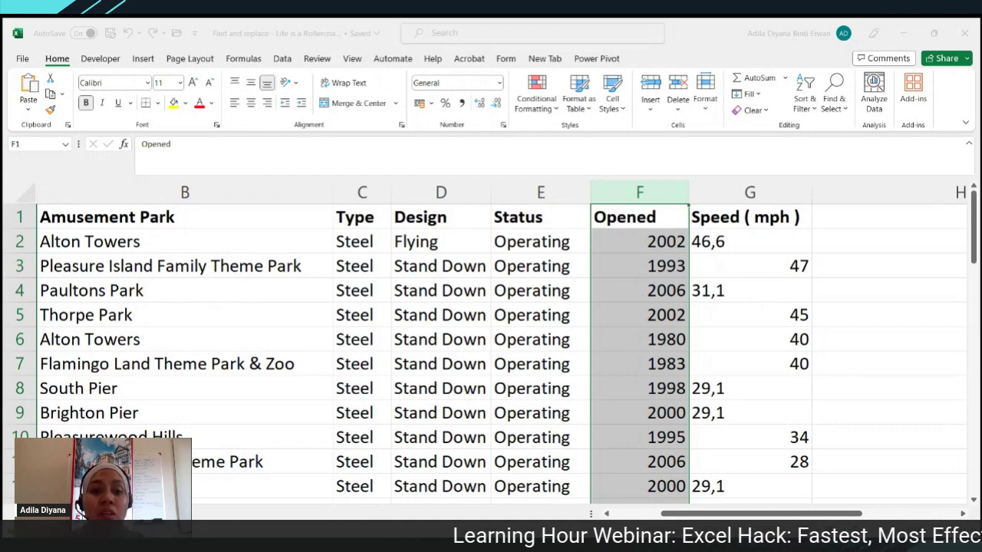
- Replace every 8 with 3 in the Opened column, then scroll through to verify the years
{"action": "key", "text": "alt+a"}
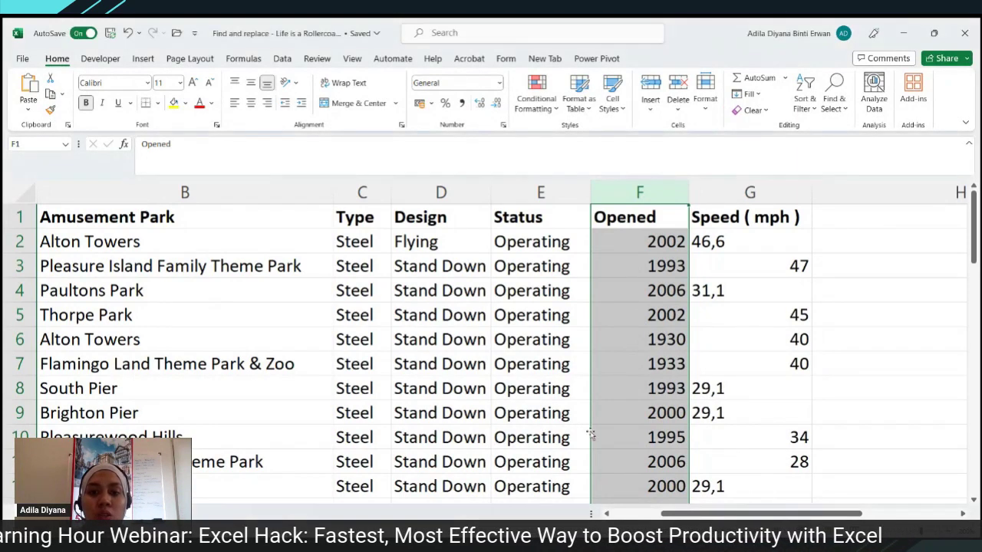
{"action": "scroll", "coordinate": [636, 386], "scroll_direction": "down", "scroll_amount": 2}
{"action": "scroll", "coordinate": [636, 386], "scroll_direction": "down", "scroll_amount": 6}
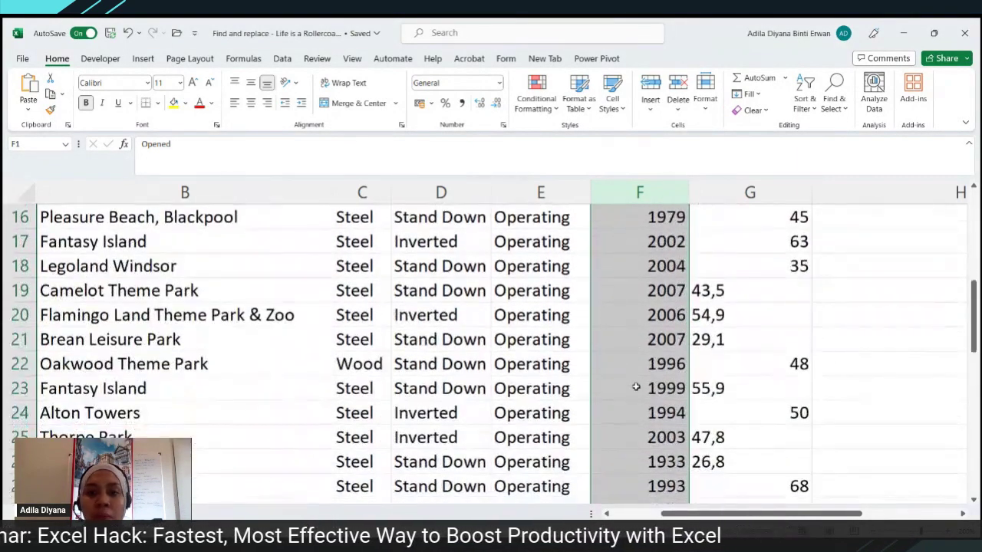
{"action": "scroll", "coordinate": [636, 386], "scroll_direction": "down", "scroll_amount": 6}
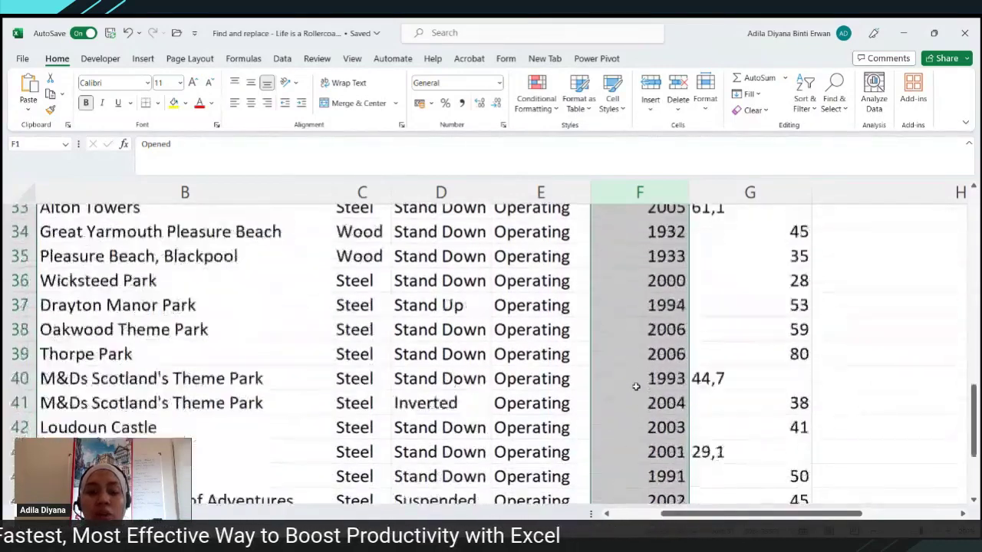
{"action": "scroll", "coordinate": [636, 386], "scroll_direction": "up", "scroll_amount": 13}
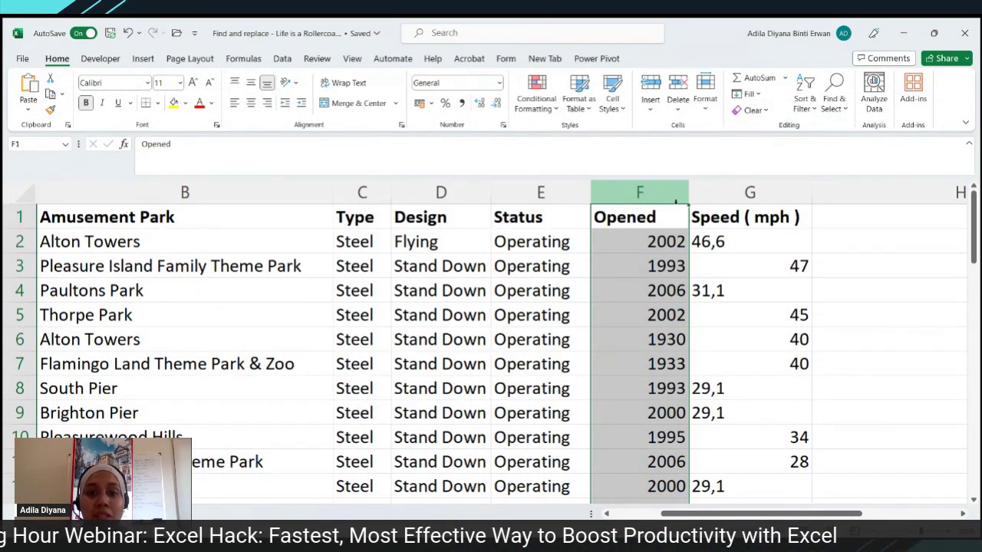
{"action": "left_click_drag", "start_coordinate": [659, 198], "coordinate": [745, 192]}
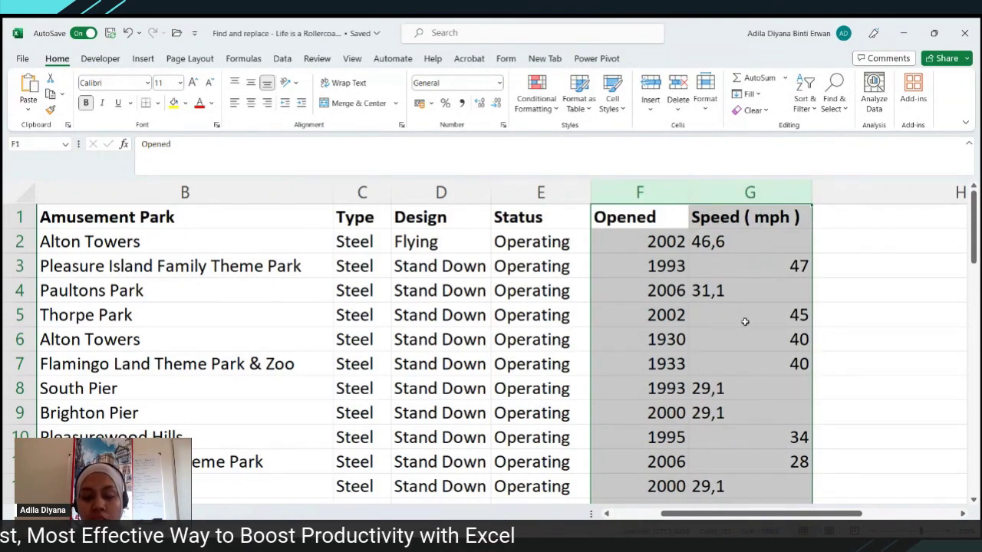
{"action": "left_click", "coordinate": [783, 186]}
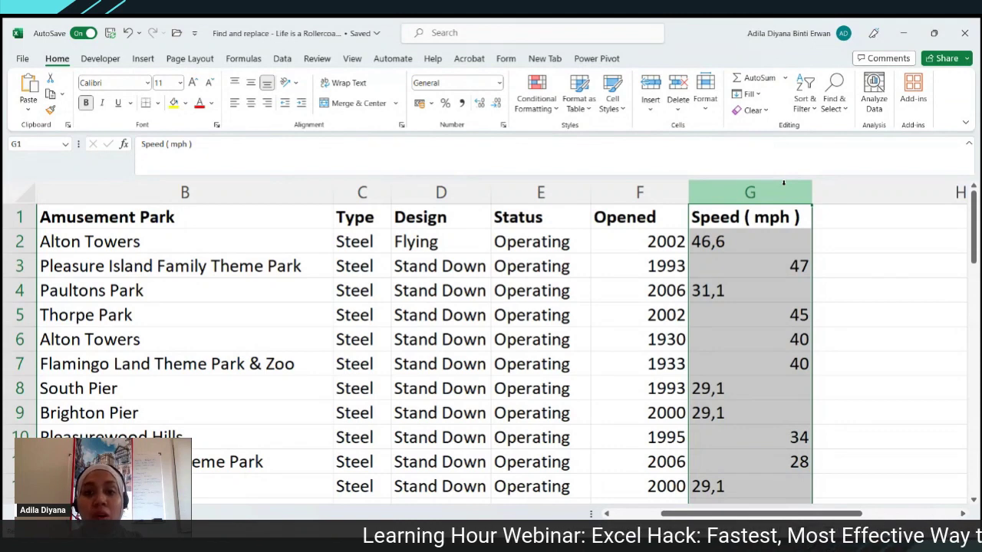
{"action": "left_click", "coordinate": [903, 221]}
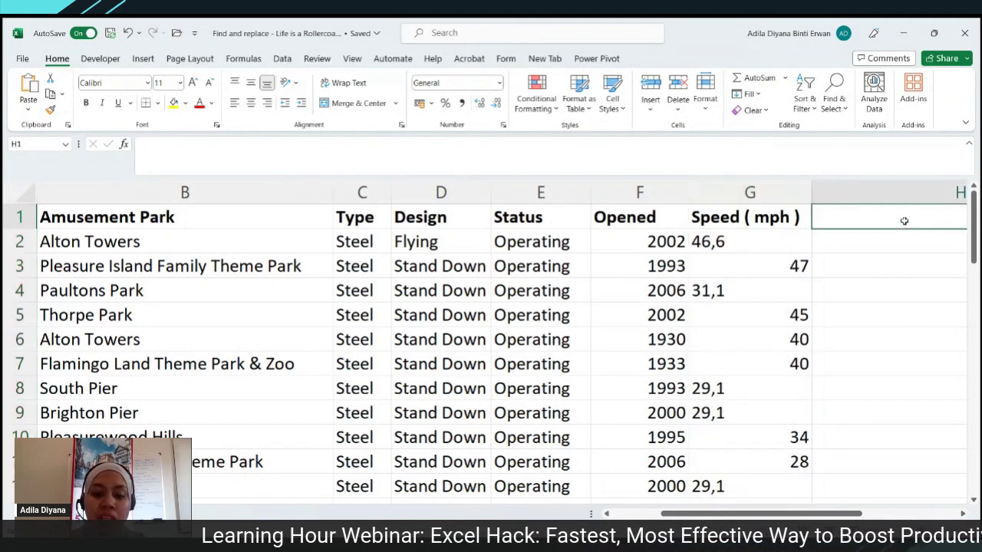
{"action": "type", "text": "."}
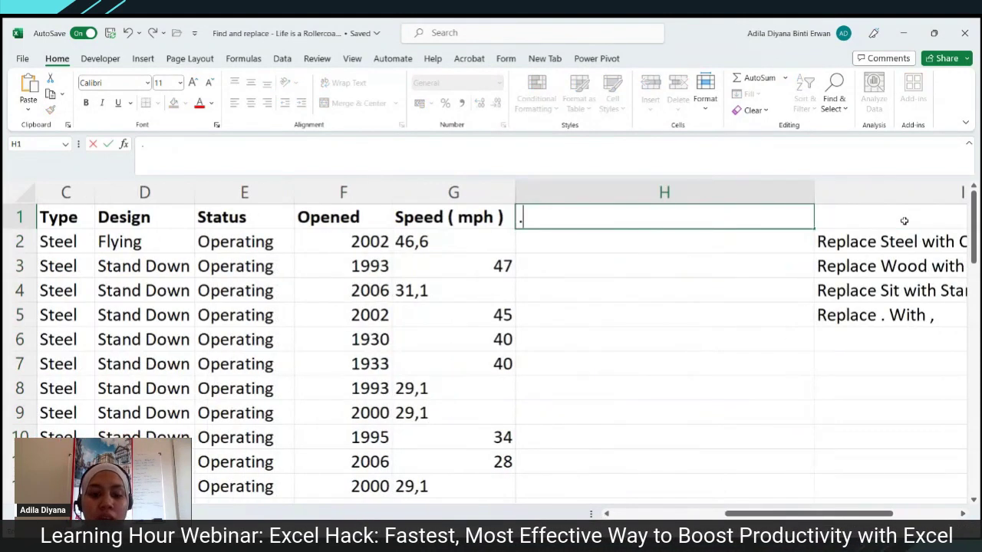
{"action": "type", "text": ",@"}
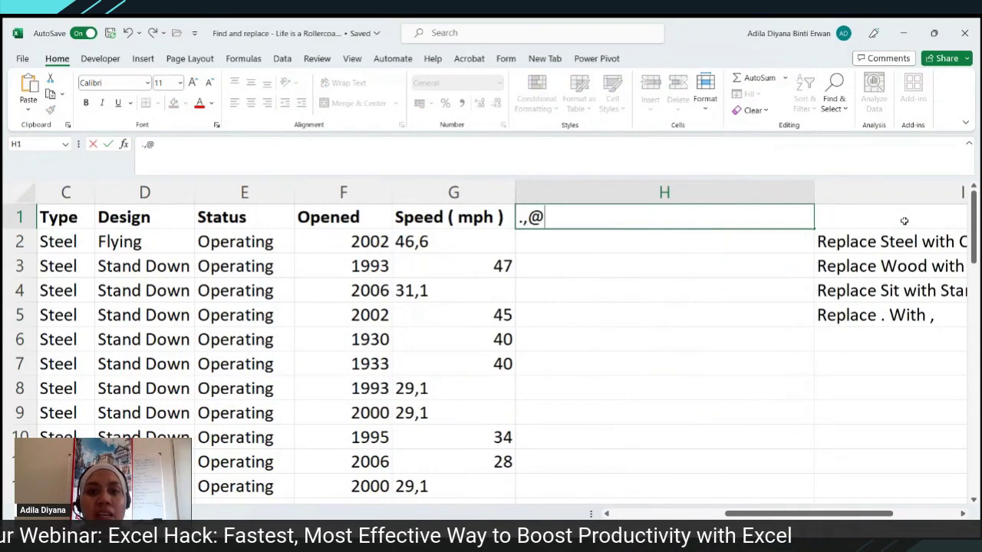
{"action": "type", "text": "!"}
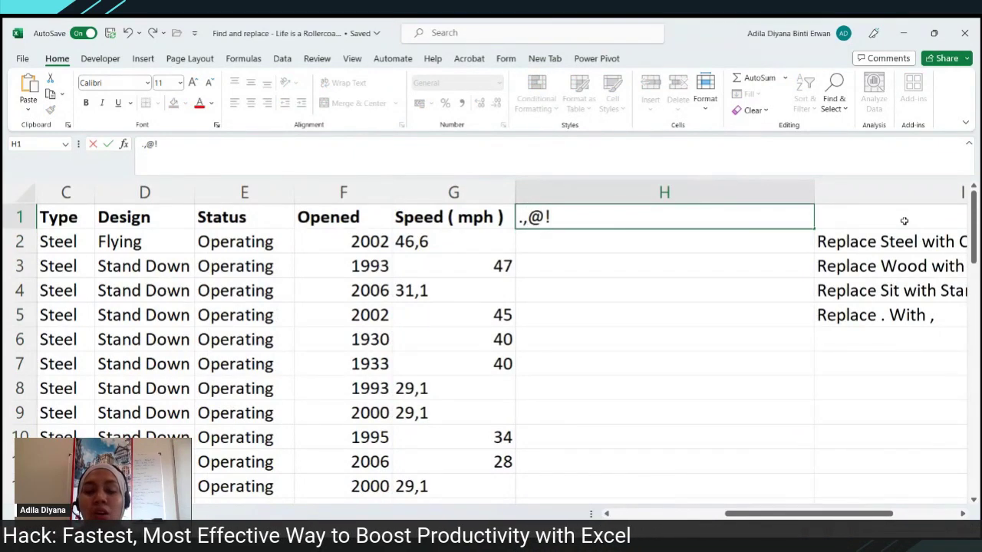
{"action": "key", "text": "BackSpace"}
{"action": "key", "text": "BackSpace"}
{"action": "key", "text": "BackSpace"}
{"action": "key", "text": "BackSpace"}
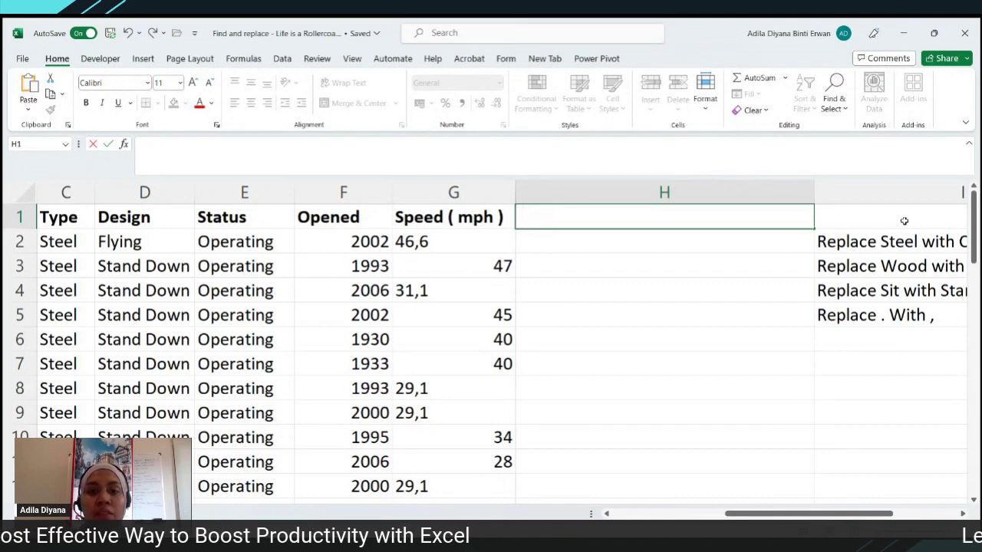
{"action": "scroll", "coordinate": [846, 491], "scroll_direction": "left", "scroll_amount": 5}
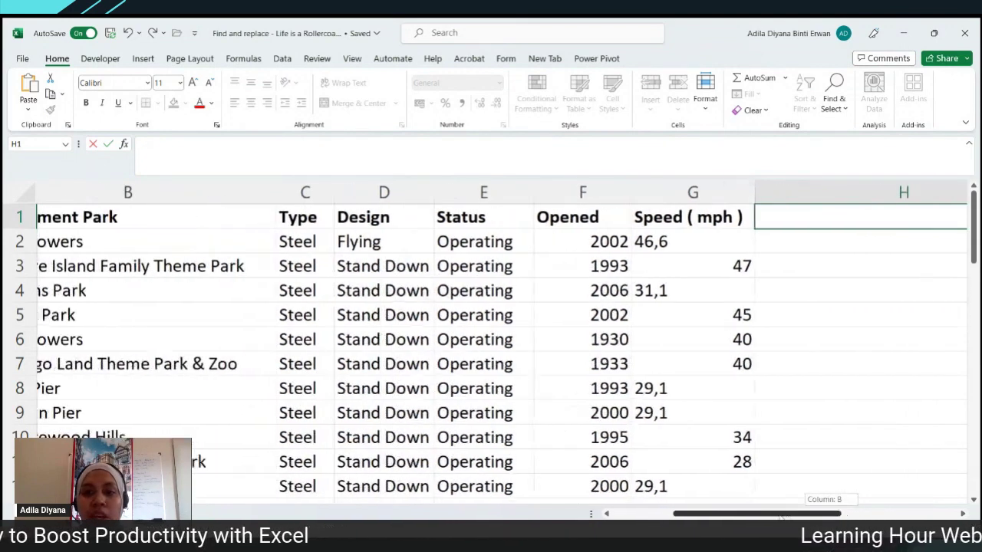
{"action": "left_click", "coordinate": [695, 193]}
- Replace commas with periods in column G, turning values like 46,6 into 46.6
{"action": "left_click", "coordinate": [686, 241]}
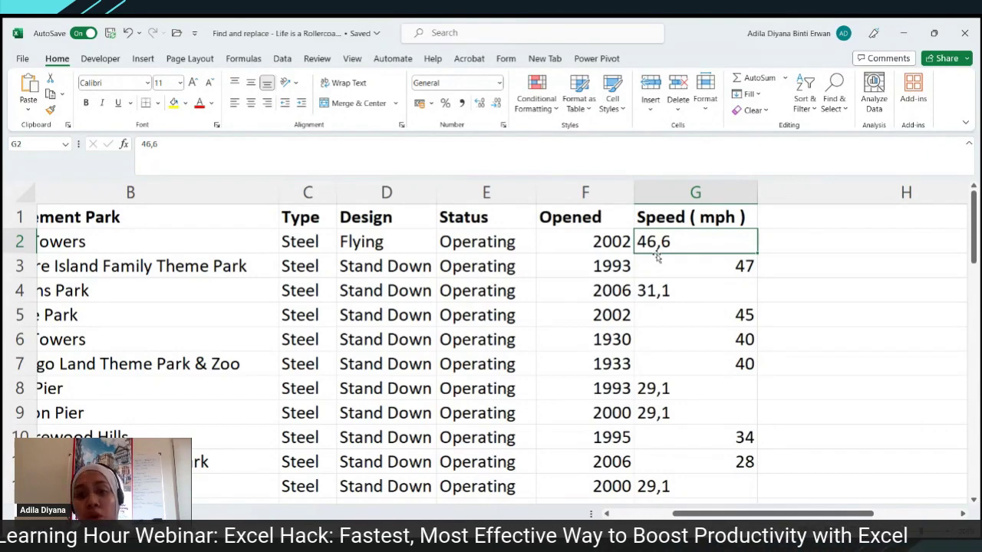
{"action": "left_click", "coordinate": [699, 192]}
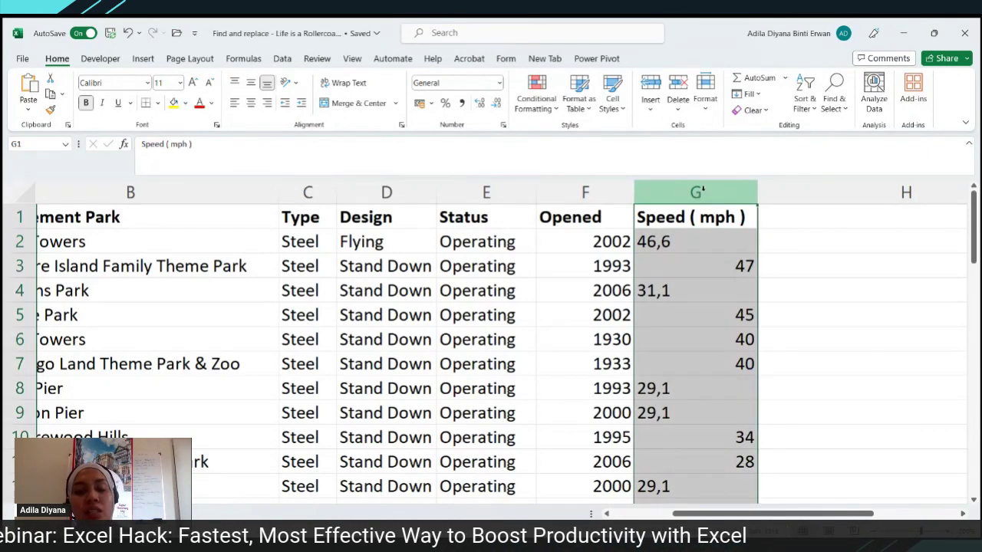
{"action": "key", "text": "ctrl+h"}
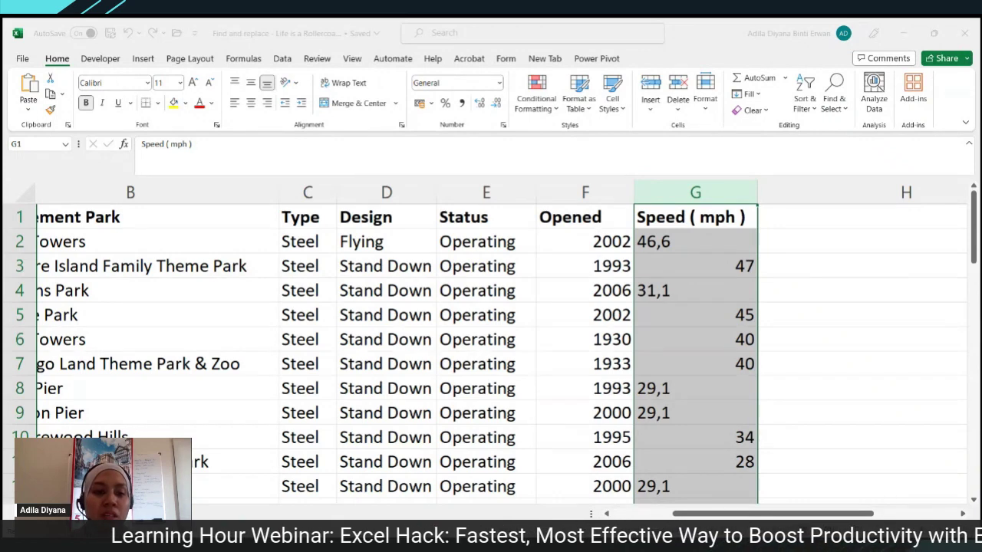
{"action": "key", "text": "alt+a"}
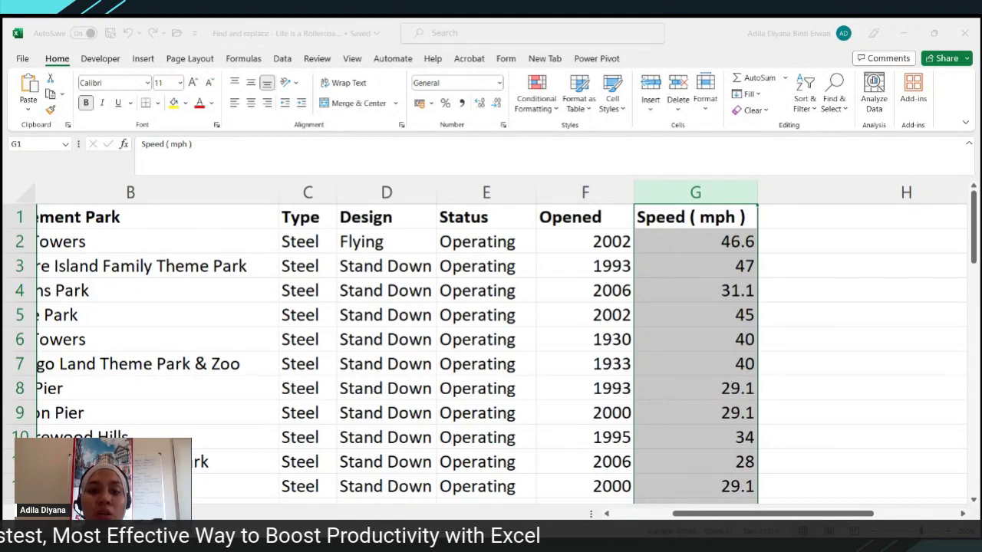
{"action": "left_click", "coordinate": [717, 252]}
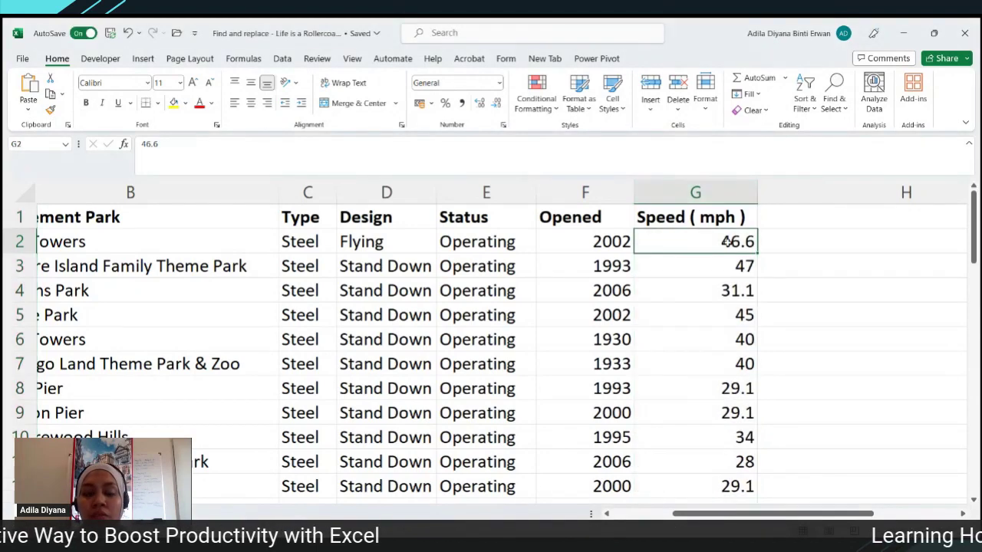
{"action": "left_click", "coordinate": [710, 258]}
{"action": "scroll", "coordinate": [712, 261], "scroll_direction": "down", "scroll_amount": 3}
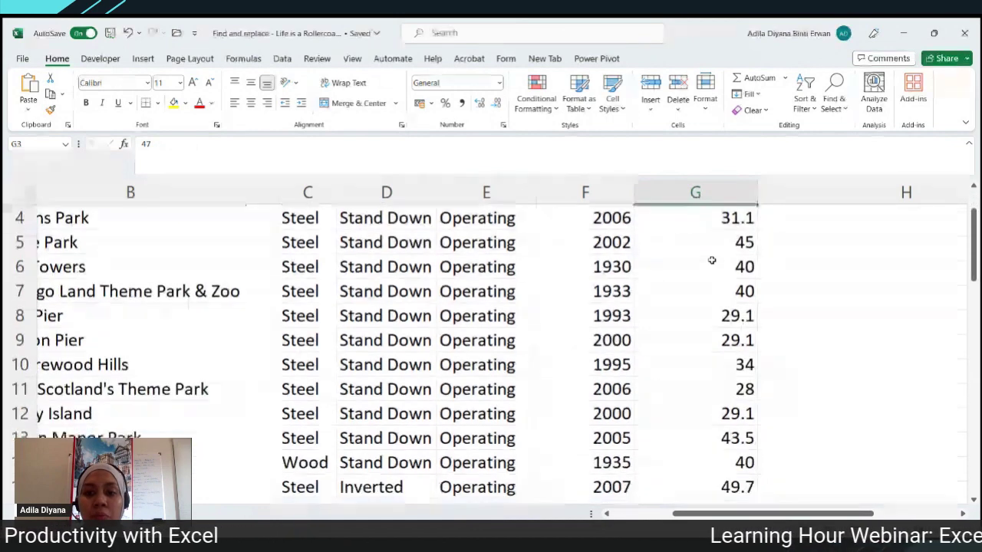
{"action": "scroll", "coordinate": [712, 259], "scroll_direction": "up", "scroll_amount": 3}
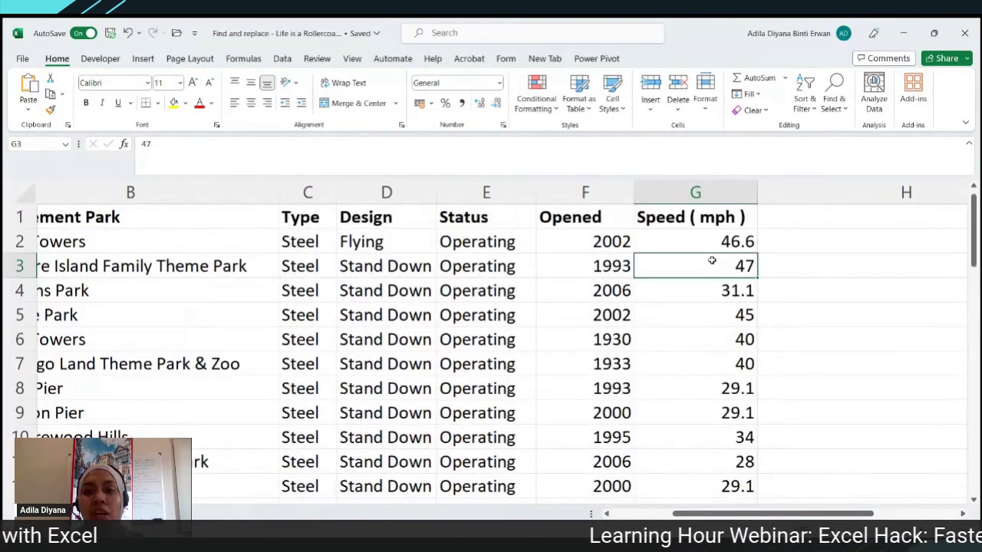
{"action": "left_click", "coordinate": [715, 194]}
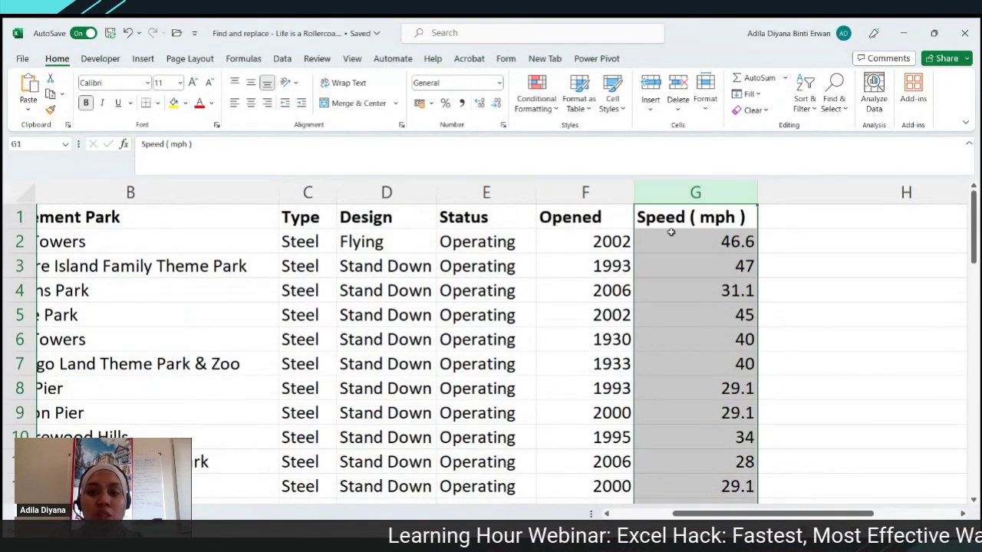
{"action": "scroll", "coordinate": [673, 305], "scroll_direction": "down", "scroll_amount": 9}
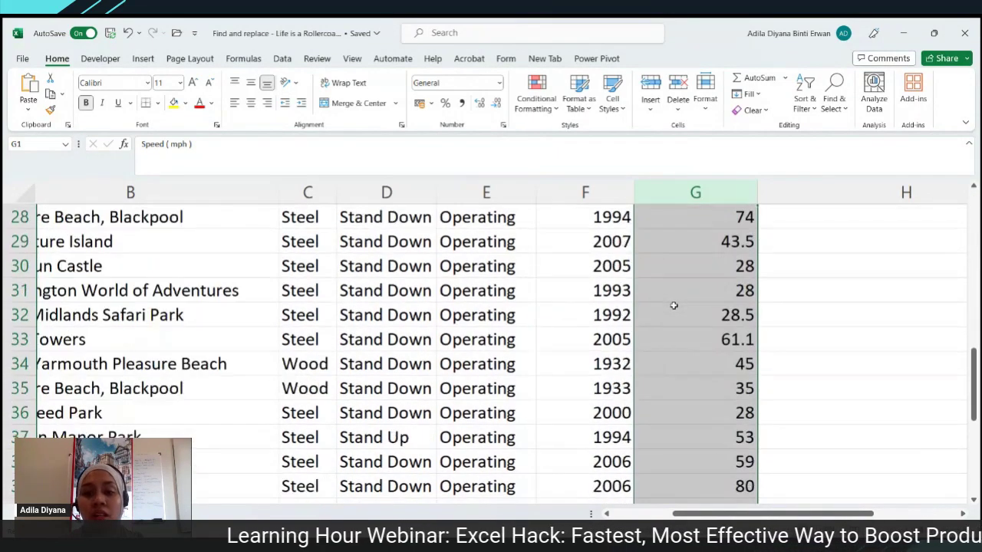
{"action": "scroll", "coordinate": [674, 305], "scroll_direction": "down", "scroll_amount": 2}
{"action": "scroll", "coordinate": [674, 305], "scroll_direction": "up", "scroll_amount": 11}
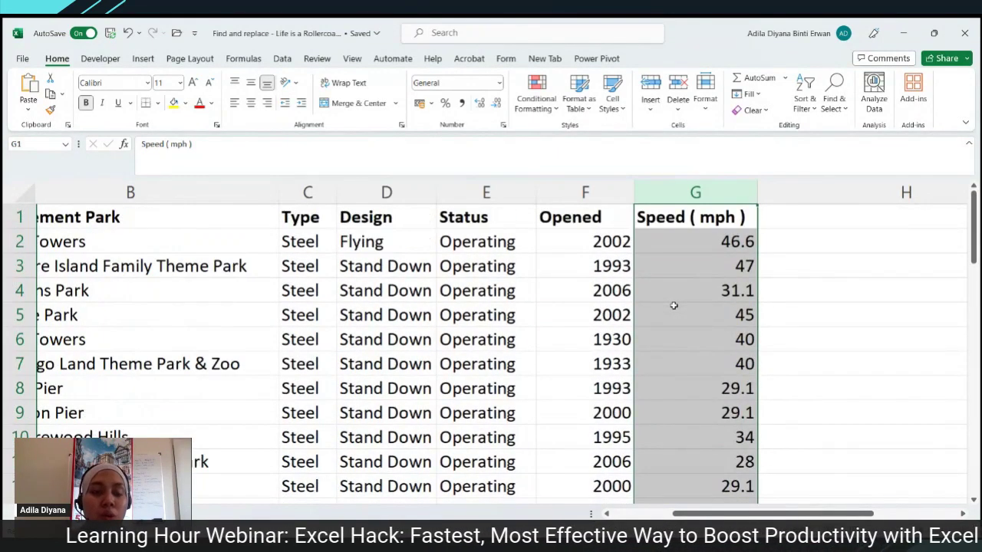
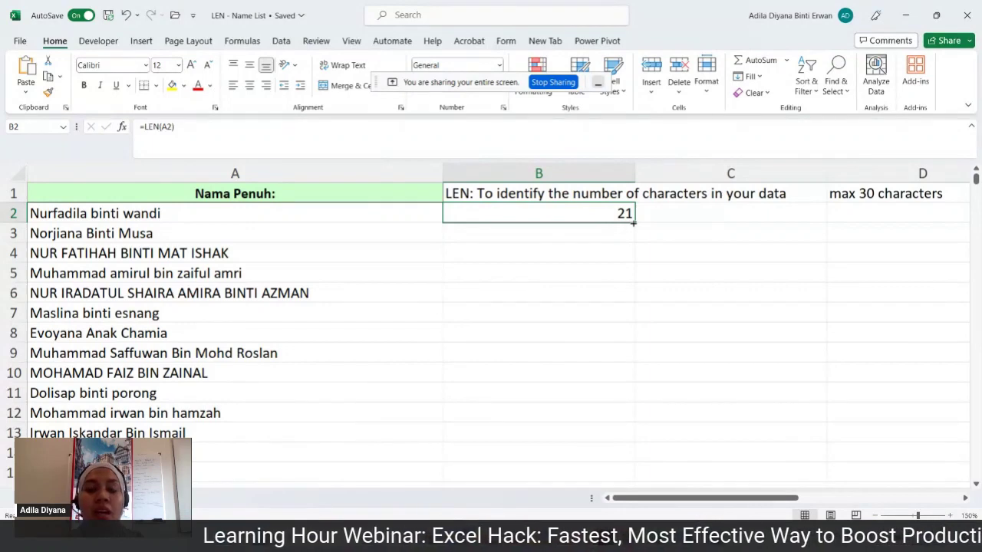
- Copy the =LEN formula down column B for every name in the list
{"action": "double_click", "coordinate": [633, 223]}
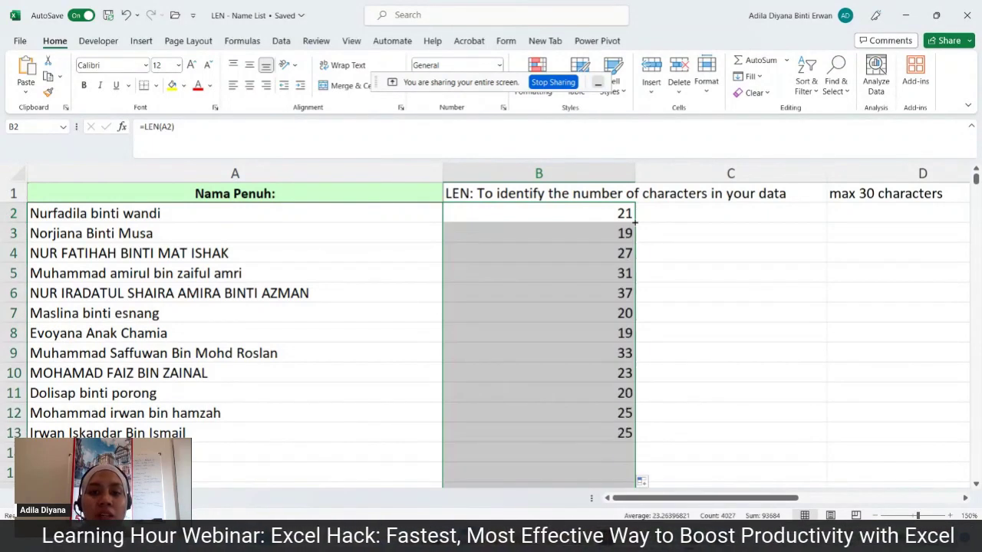
{"action": "scroll", "coordinate": [585, 386], "scroll_direction": "down", "scroll_amount": 13}
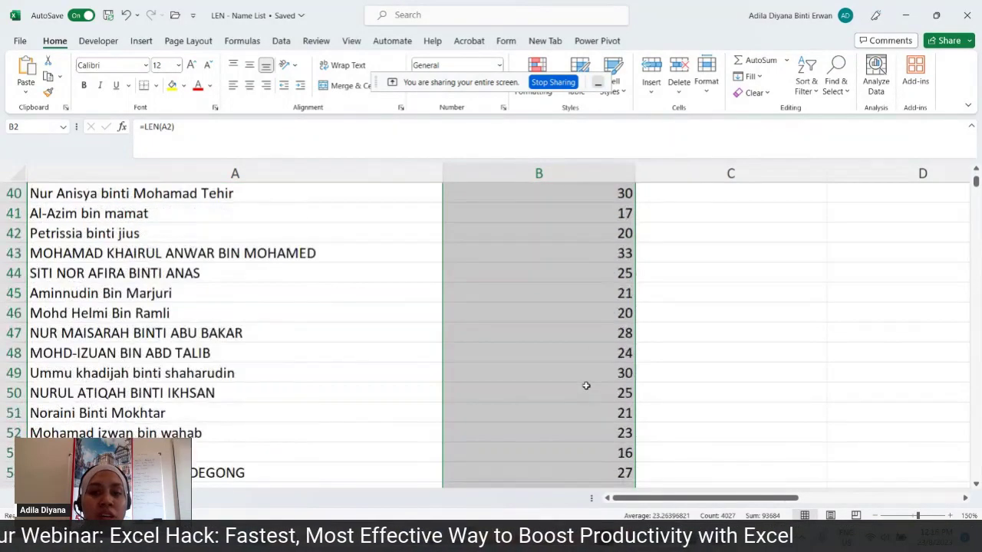
{"action": "scroll", "coordinate": [586, 385], "scroll_direction": "up", "scroll_amount": 13}
{"action": "left_click", "coordinate": [778, 326]}
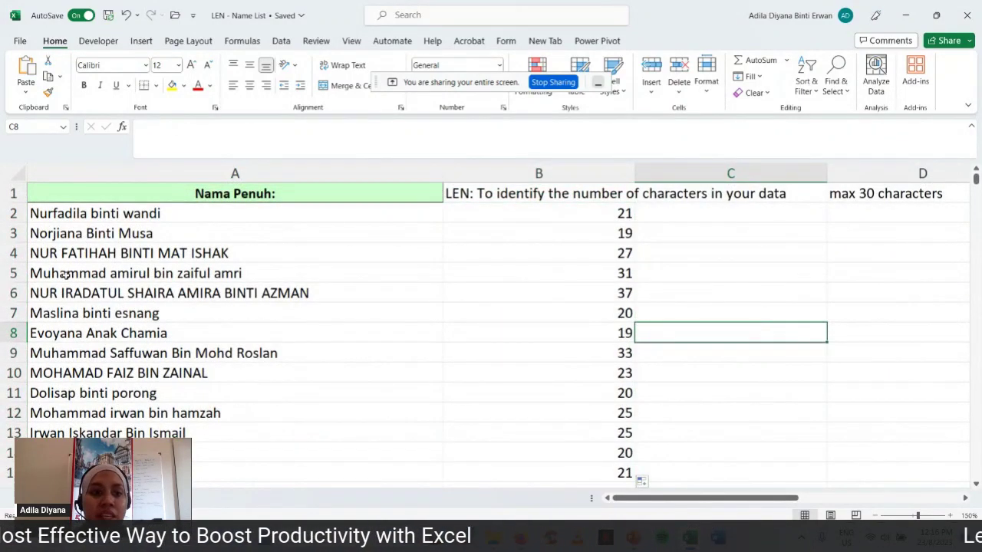
- Fill rows 5 and 6 (31 and 37 characters) yellow and check their LEN results
{"action": "left_click", "coordinate": [15, 275]}
{"action": "left_click_drag", "start_coordinate": [15, 275], "coordinate": [15, 293]}
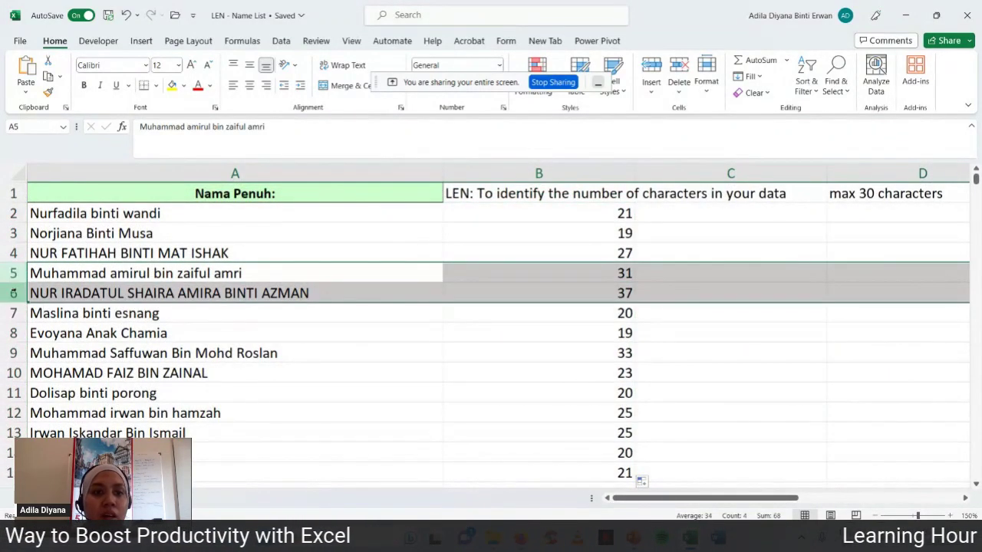
{"action": "left_click", "coordinate": [172, 85]}
{"action": "left_click", "coordinate": [562, 370]}
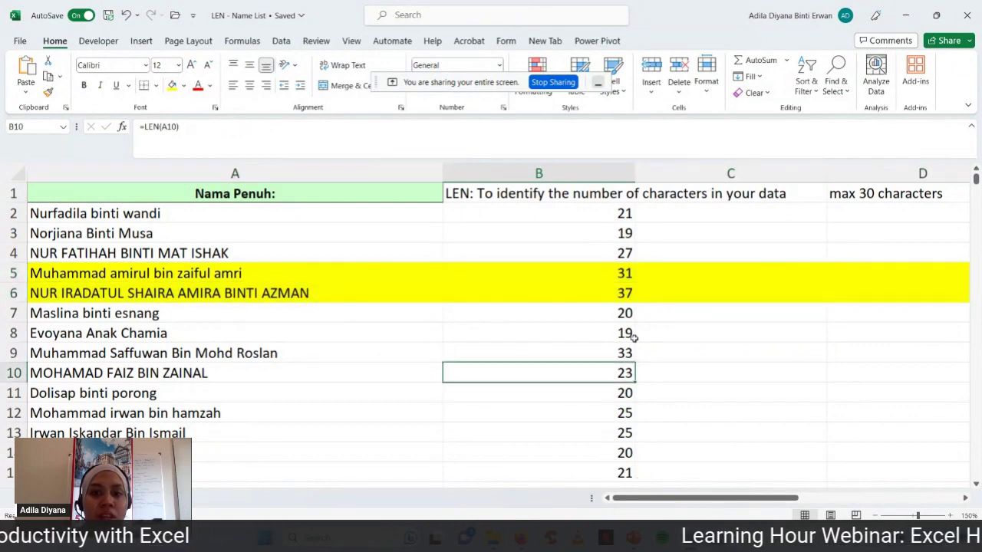
{"action": "left_click", "coordinate": [625, 274]}
{"action": "left_click", "coordinate": [620, 293]}
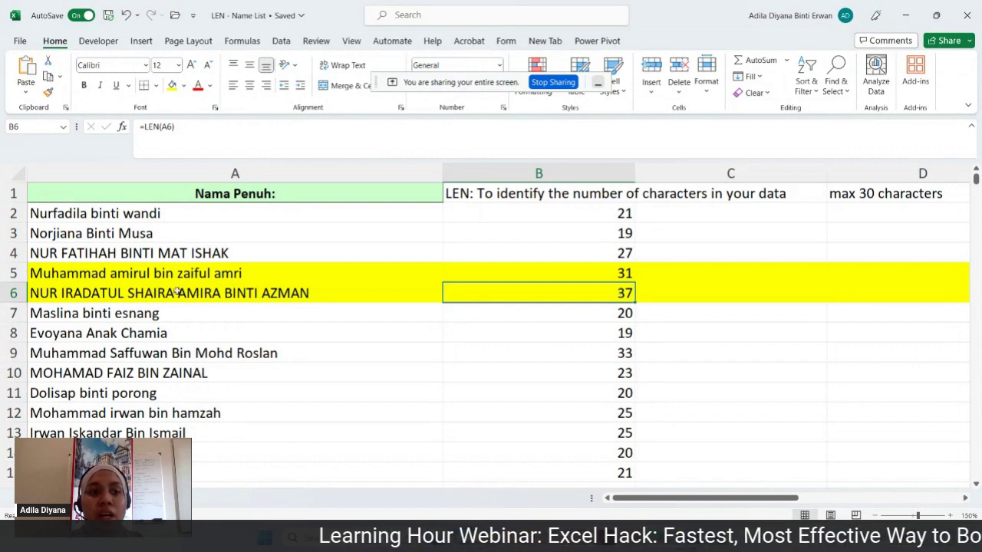
{"action": "left_click", "coordinate": [156, 275]}
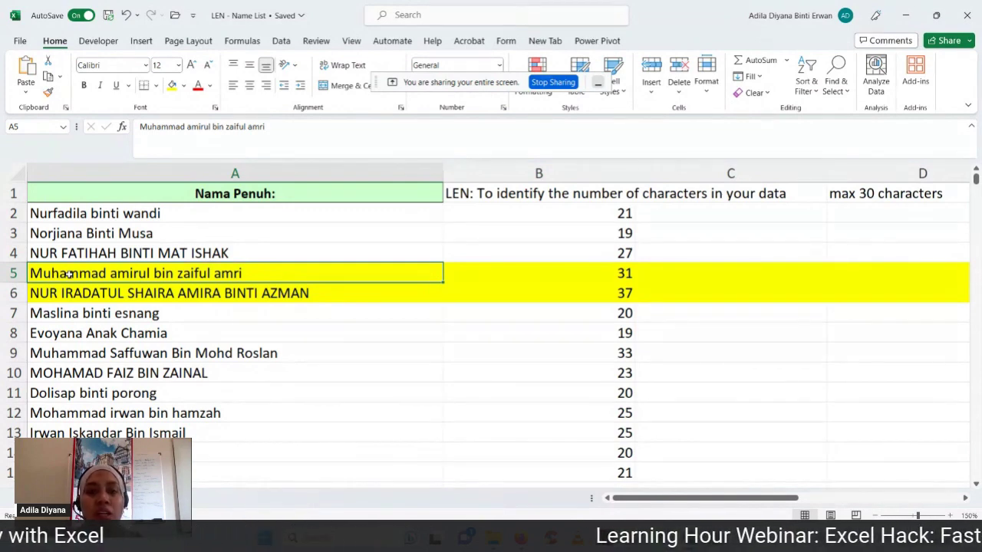
- Point out the 'max 30 characters' note and show the slideshow's topic list
{"action": "left_click", "coordinate": [174, 214]}
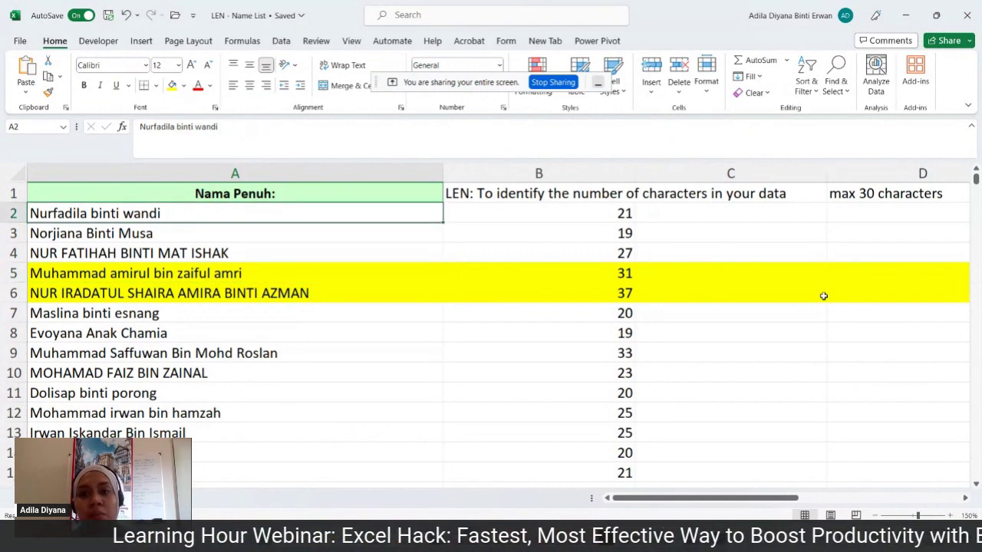
{"action": "left_click", "coordinate": [897, 194]}
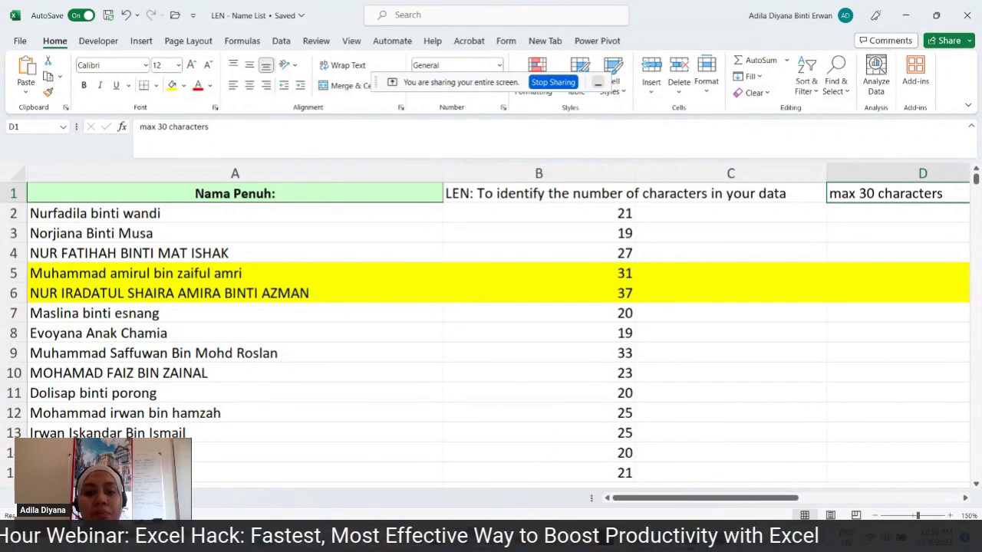
{"action": "left_click", "coordinate": [663, 538]}
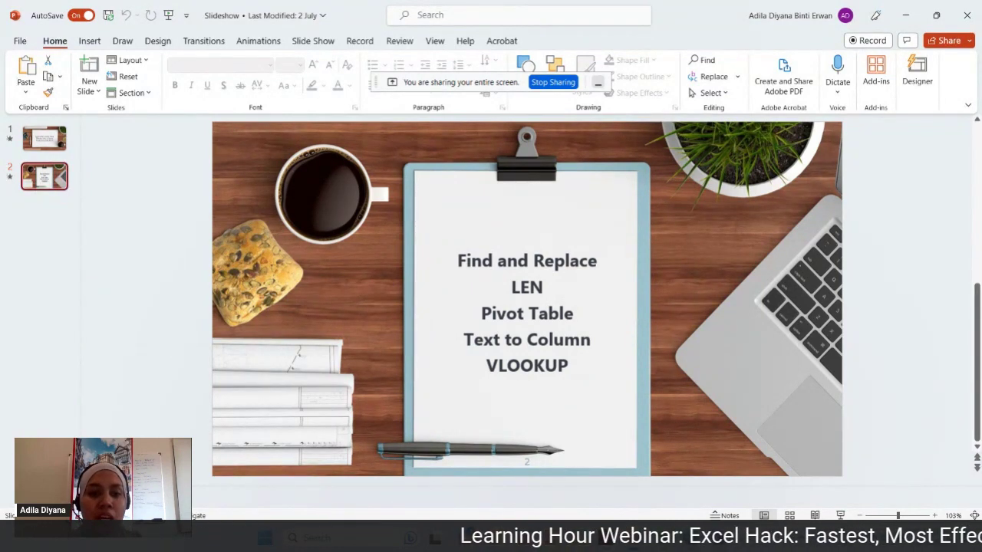
- Open the 'Pivot table - List of Holidays' workbook from the project folder
{"action": "key", "text": "alt+Tab"}
{"action": "left_click", "coordinate": [227, 170]}
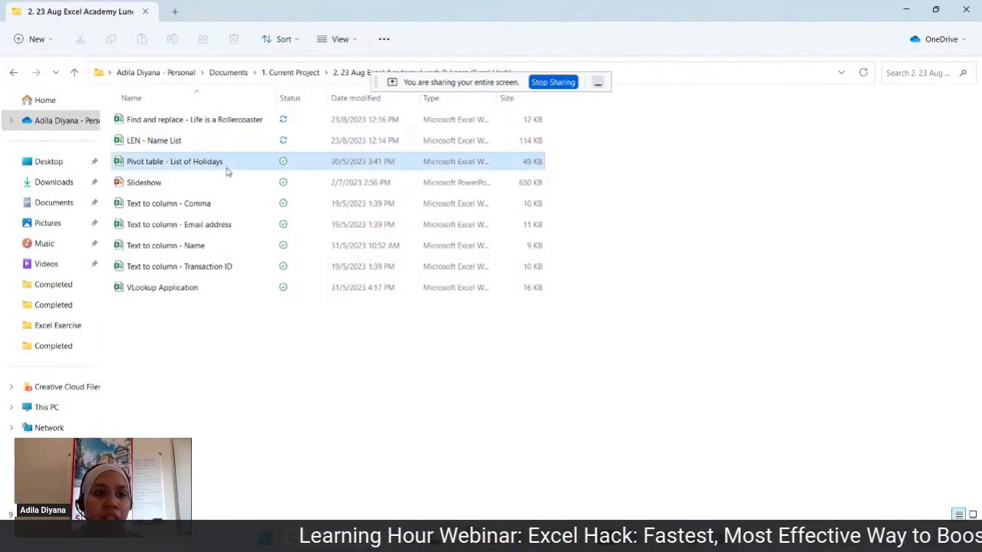
{"action": "key", "text": "alt+Tab"}
{"action": "left_click", "coordinate": [491, 390]}
{"action": "left_click", "coordinate": [685, 368]}
{"action": "left_click", "coordinate": [572, 374]}
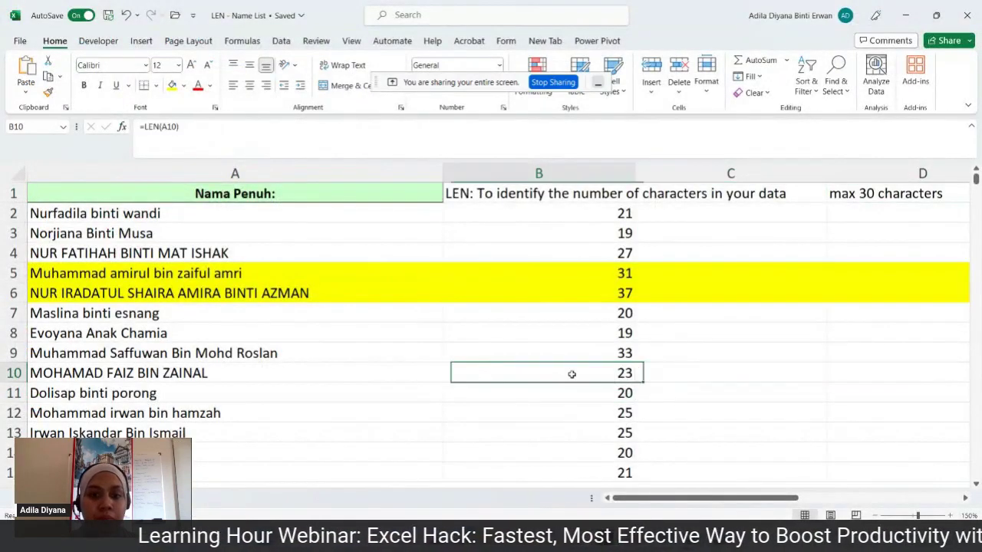
- Select the old pivot tables from J8 downward and delete them
{"action": "scroll", "coordinate": [657, 346], "scroll_direction": "down", "scroll_amount": 3}
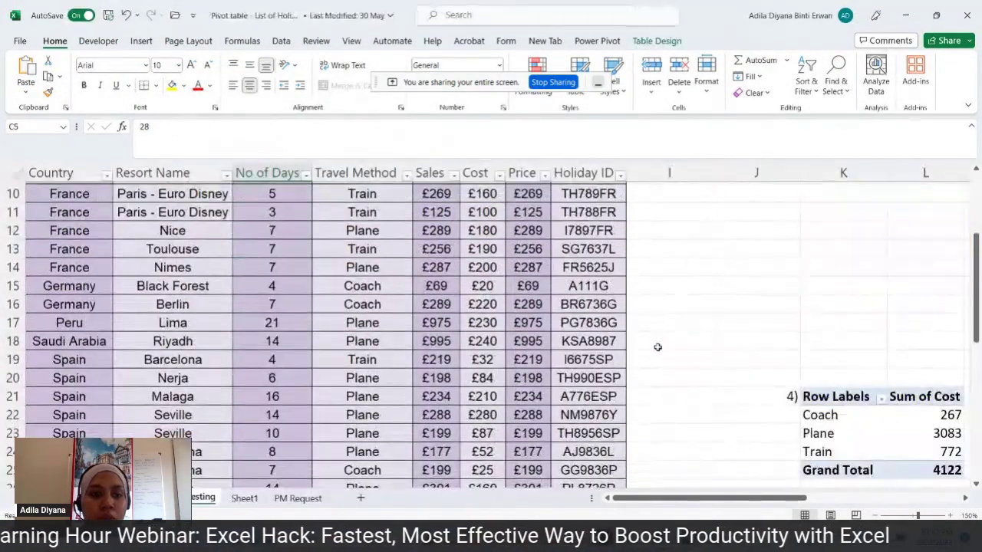
{"action": "scroll", "coordinate": [657, 346], "scroll_direction": "down", "scroll_amount": 2}
{"action": "scroll", "coordinate": [658, 347], "scroll_direction": "up", "scroll_amount": 5}
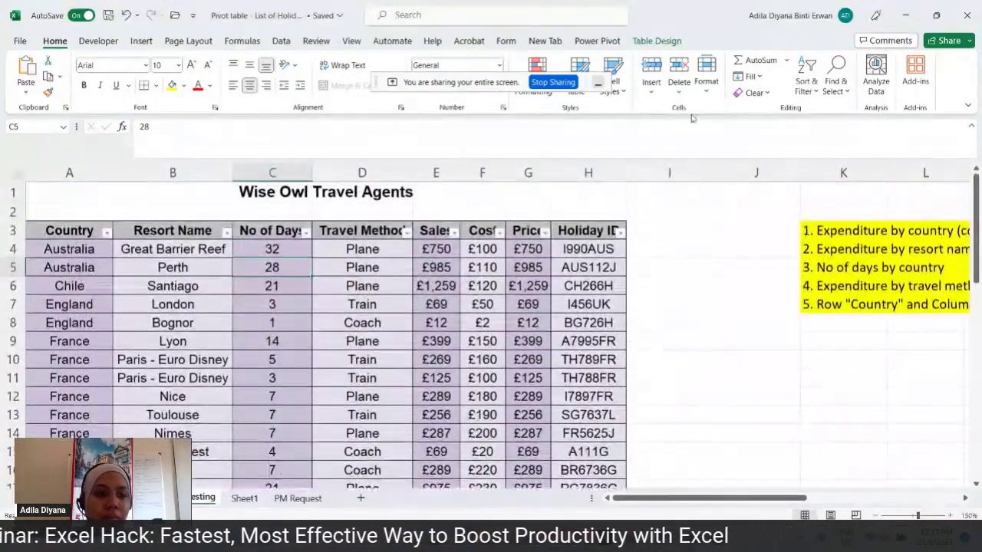
{"action": "left_click", "coordinate": [729, 307]}
{"action": "scroll", "coordinate": [767, 315], "scroll_direction": "down", "scroll_amount": 5}
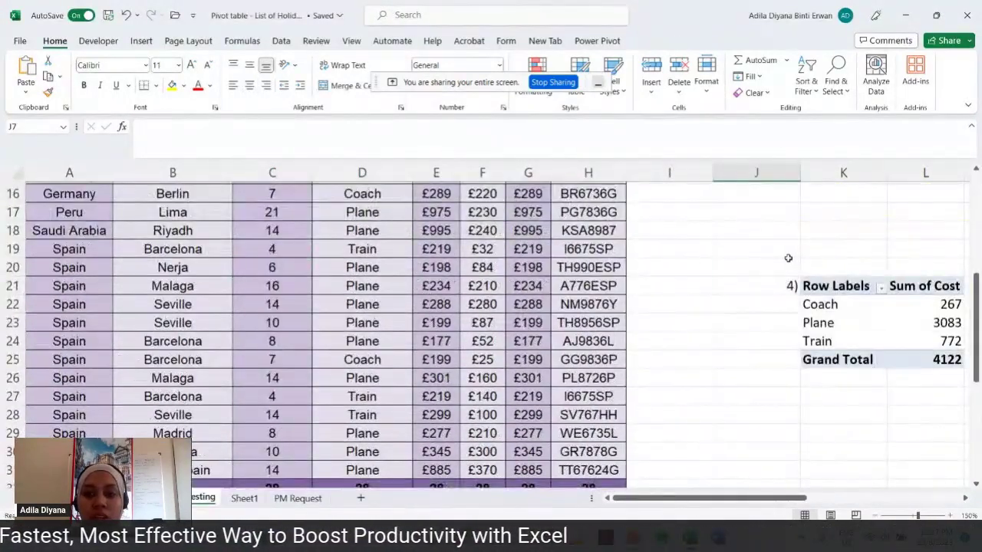
{"action": "left_click_drag", "start_coordinate": [787, 264], "coordinate": [913, 468]}
{"action": "scroll", "coordinate": [804, 424], "scroll_direction": "up", "scroll_amount": 5}
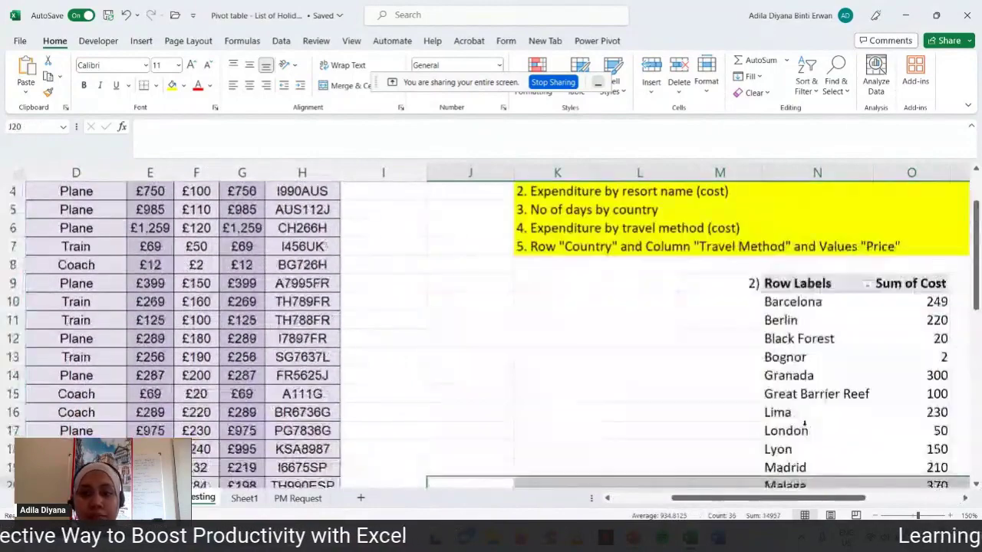
{"action": "left_click_drag", "start_coordinate": [447, 270], "coordinate": [935, 467]}
{"action": "key", "text": "Delete"}
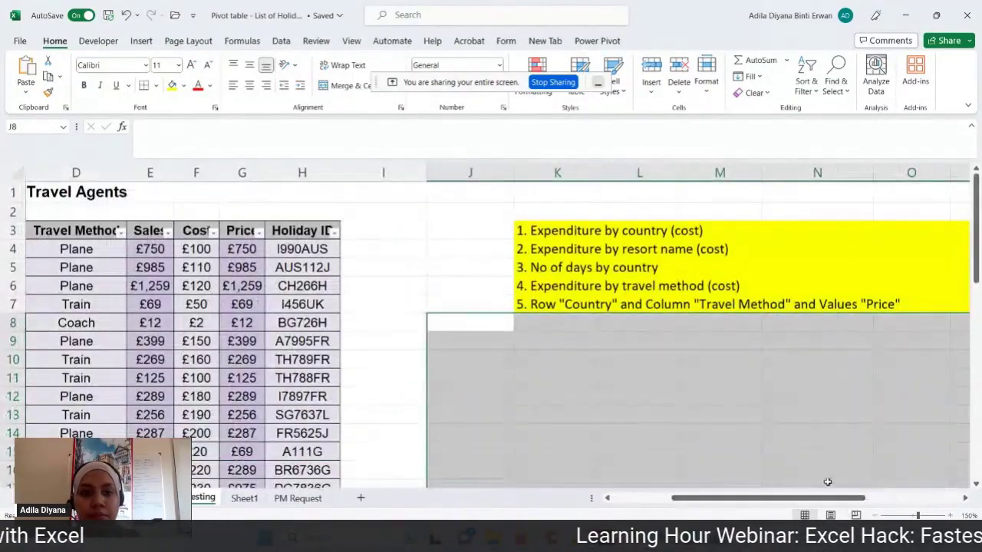
- Return to column A and the table's Country heading
{"action": "scroll", "coordinate": [729, 427], "scroll_direction": "down", "scroll_amount": 7}
{"action": "scroll", "coordinate": [730, 428], "scroll_direction": "up", "scroll_amount": 7}
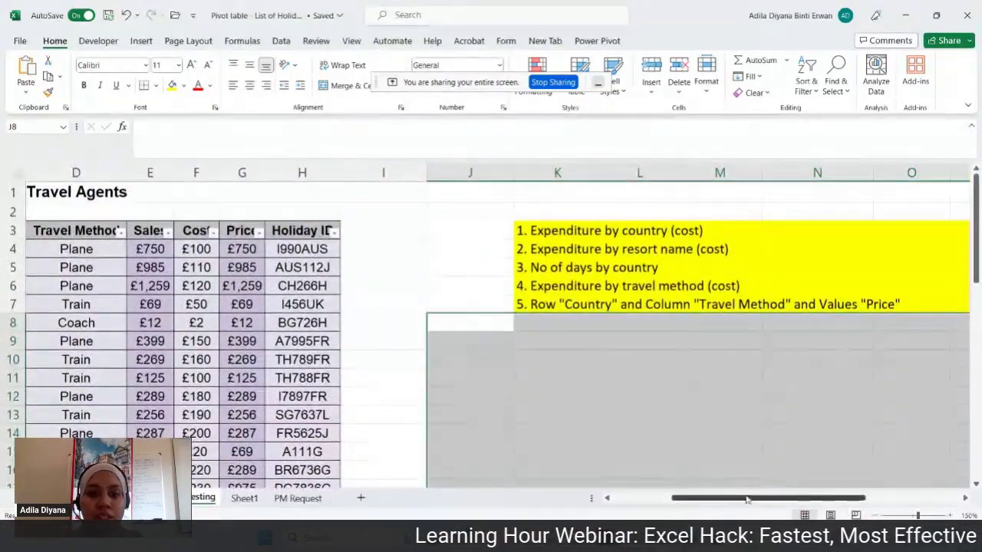
{"action": "left_click_drag", "start_coordinate": [746, 499], "coordinate": [689, 499]}
{"action": "left_click", "coordinate": [196, 186]}
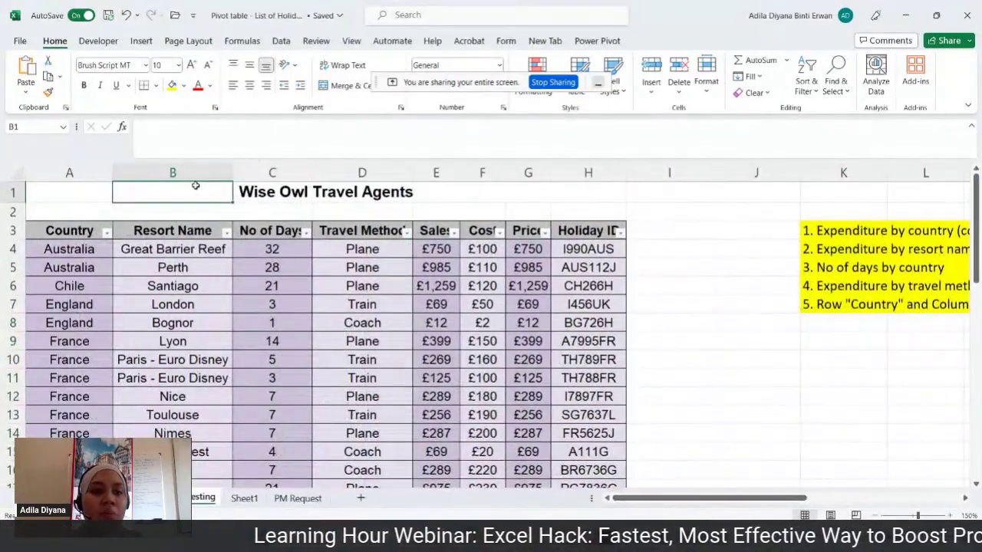
{"action": "left_click", "coordinate": [69, 230]}
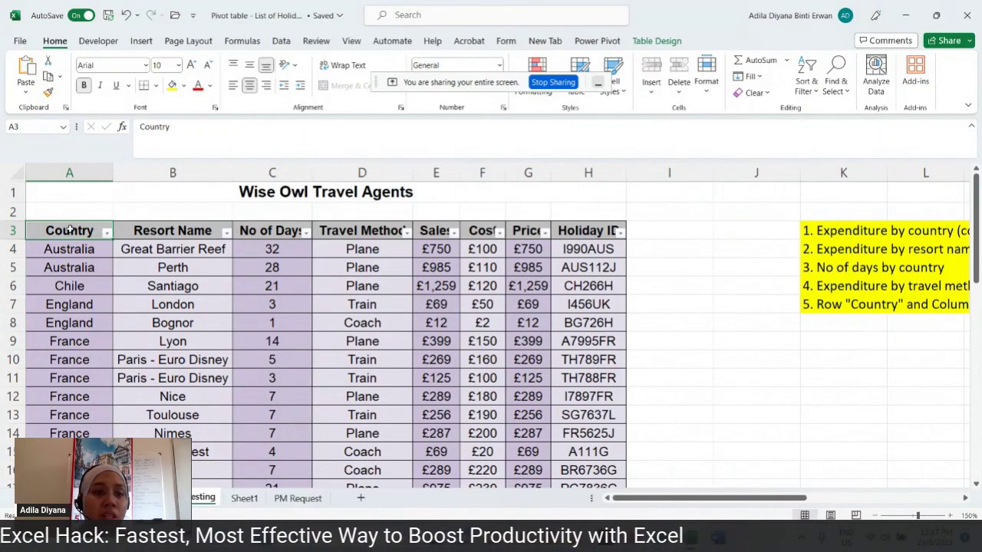
{"action": "left_click", "coordinate": [152, 231]}
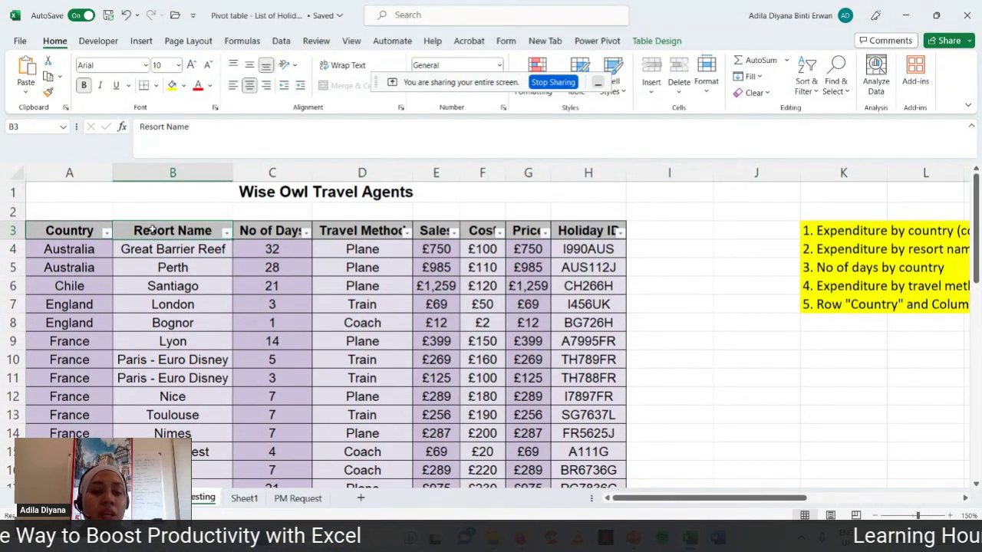
{"action": "left_click", "coordinate": [261, 231]}
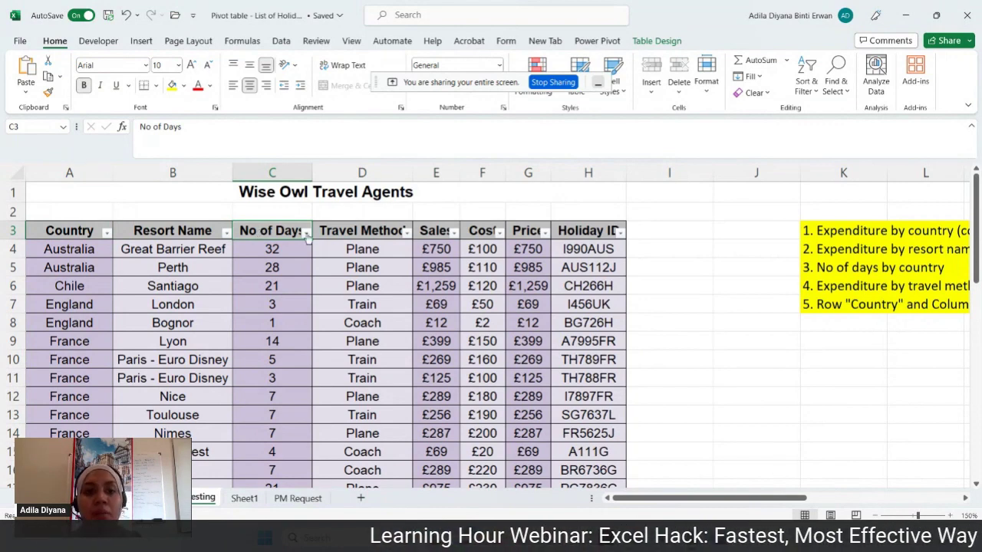
{"action": "left_click", "coordinate": [357, 232]}
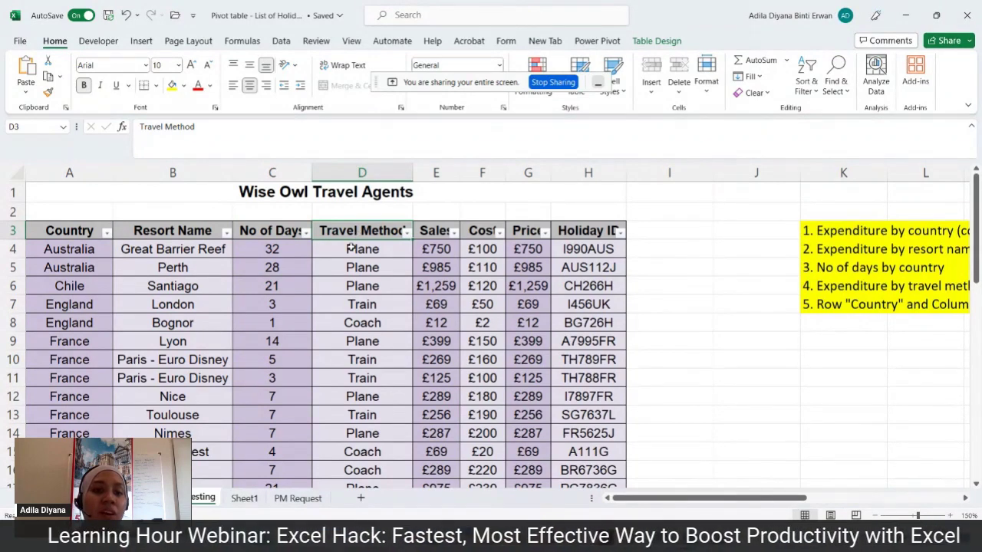
{"action": "left_click", "coordinate": [351, 247]}
{"action": "left_click", "coordinate": [335, 299]}
{"action": "left_click", "coordinate": [331, 325]}
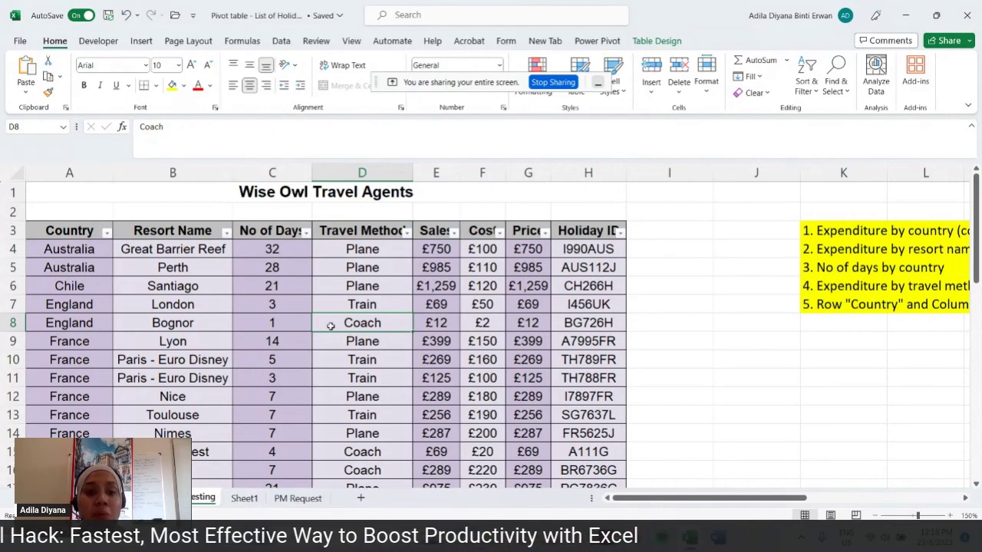
{"action": "left_click", "coordinate": [436, 231]}
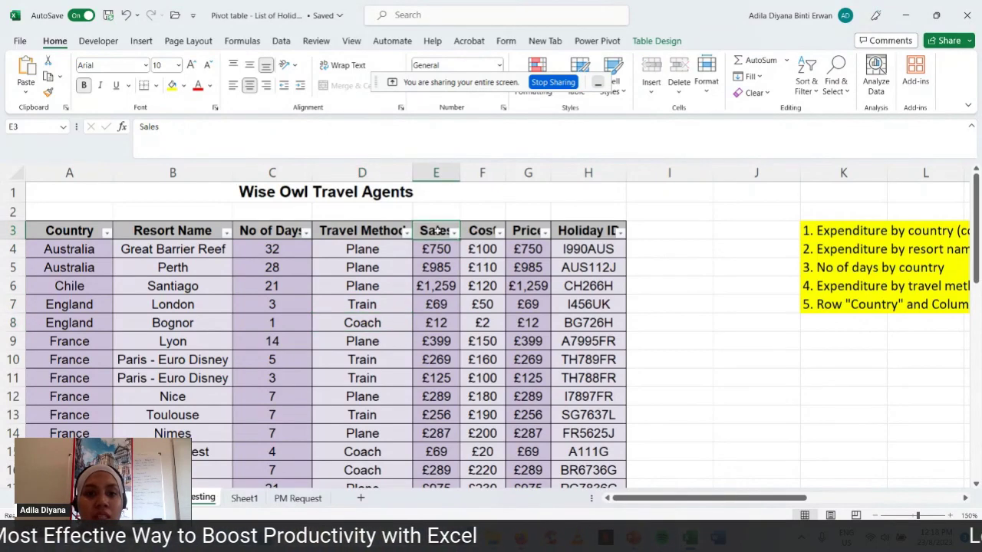
{"action": "left_click", "coordinate": [483, 230]}
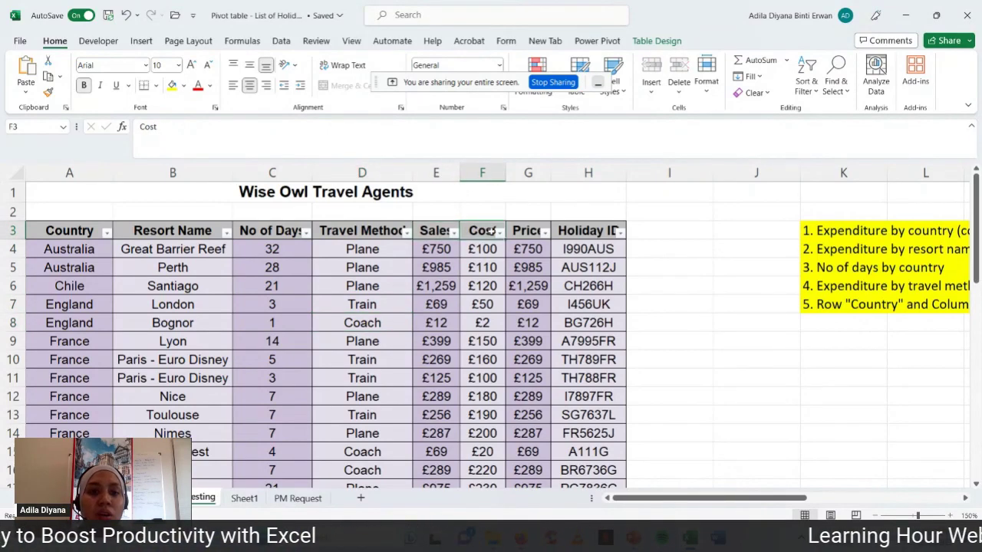
{"action": "left_click", "coordinate": [535, 230]}
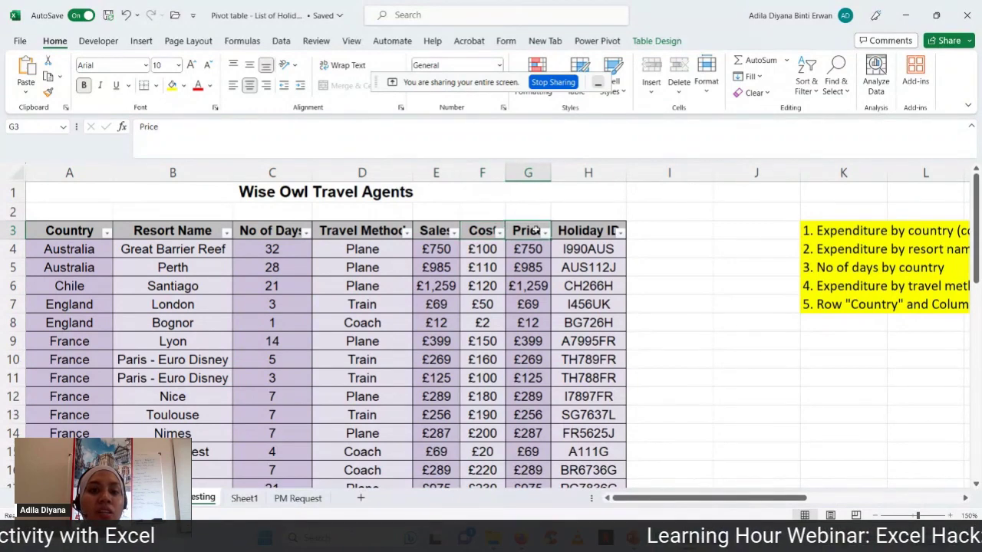
{"action": "left_click", "coordinate": [591, 230]}
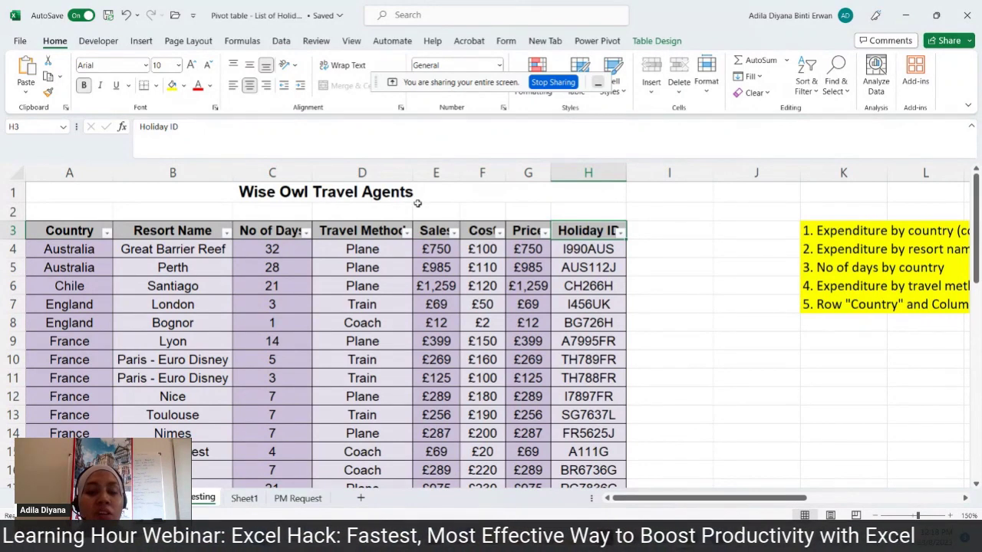
{"action": "left_click", "coordinate": [588, 253]}
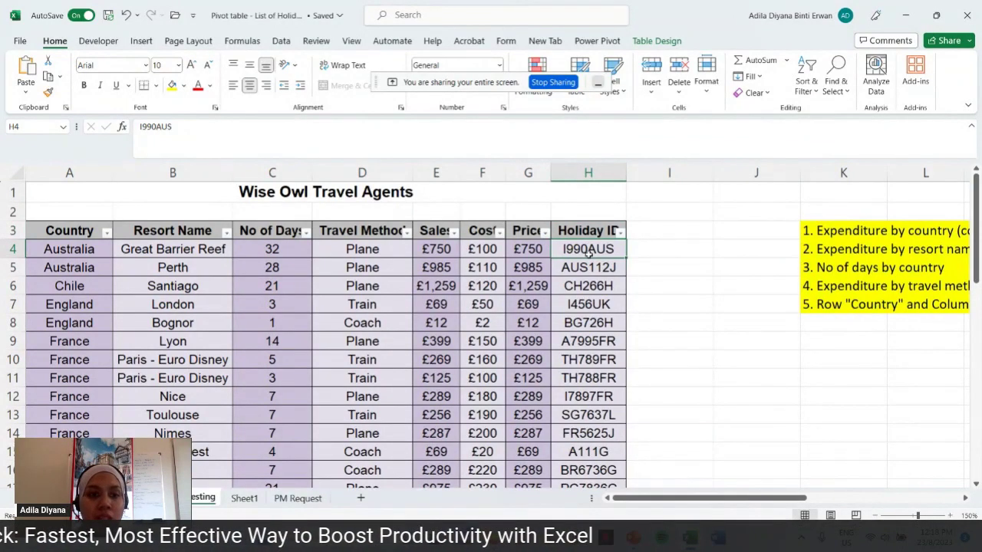
{"action": "scroll", "coordinate": [702, 476], "scroll_direction": "right", "scroll_amount": 5}
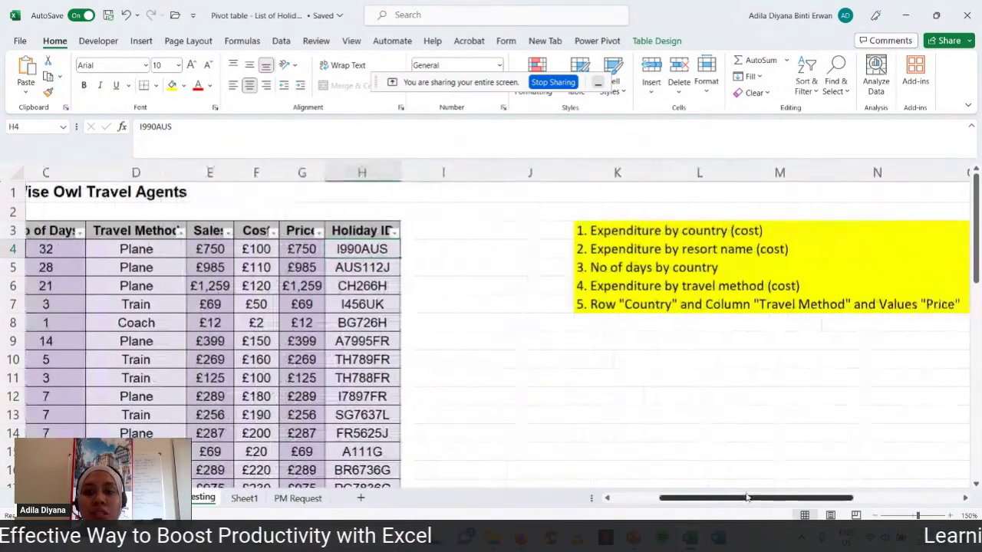
{"action": "left_click", "coordinate": [544, 172]}
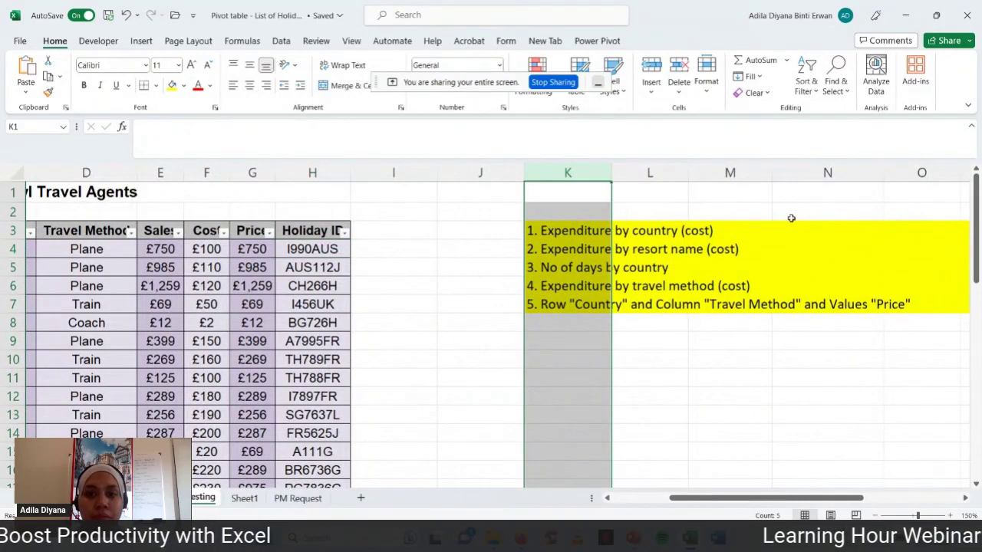
{"action": "left_click", "coordinate": [705, 230]}
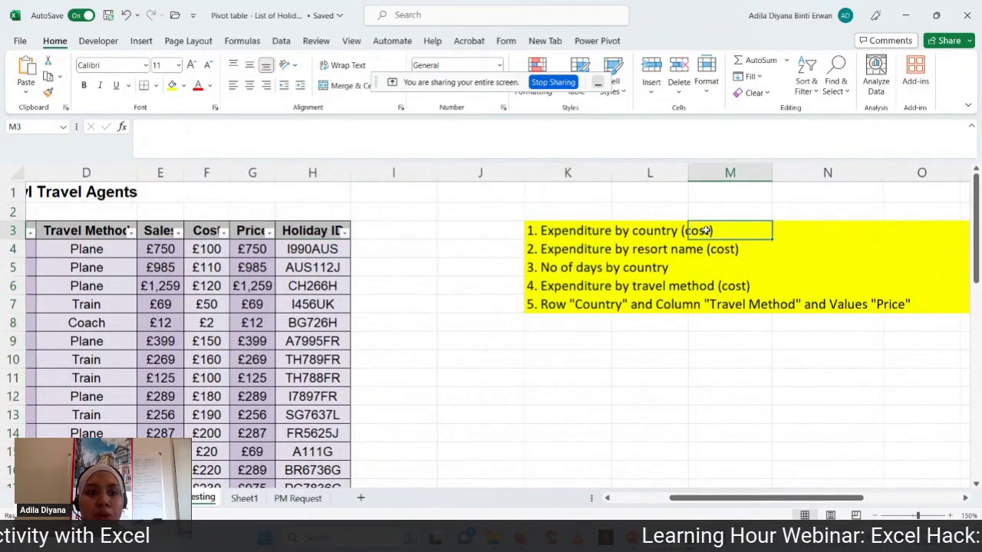
{"action": "left_click", "coordinate": [783, 232]}
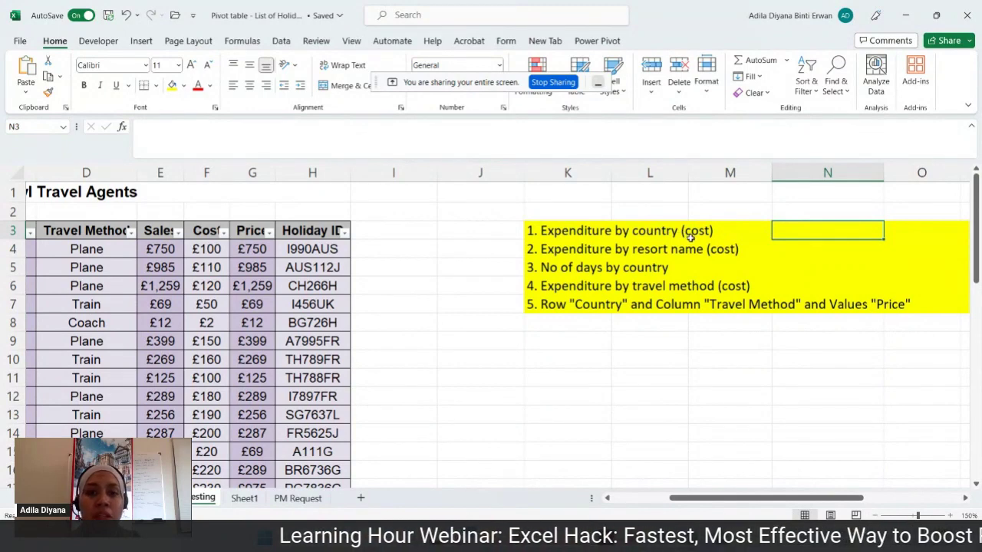
{"action": "left_click", "coordinate": [498, 228]}
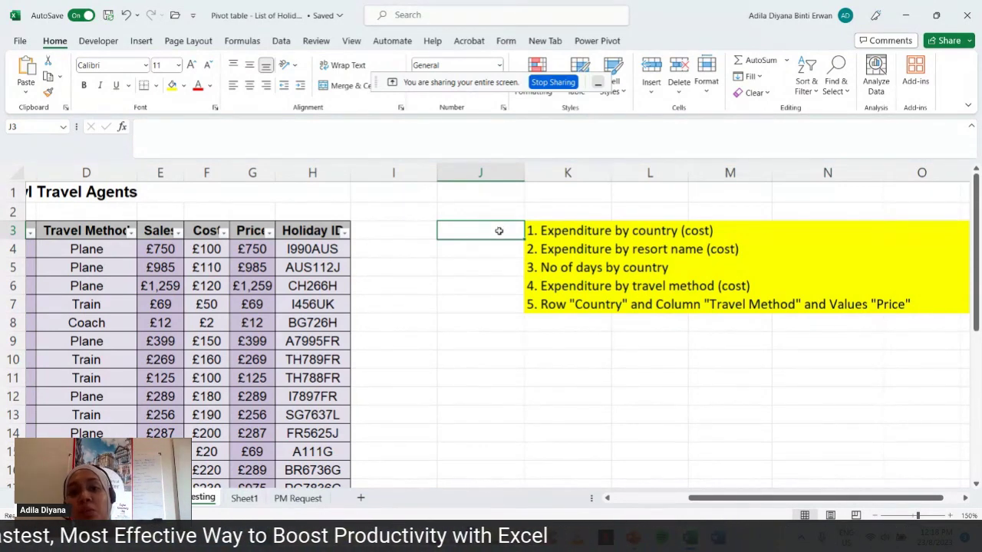
{"action": "left_click", "coordinate": [497, 251]}
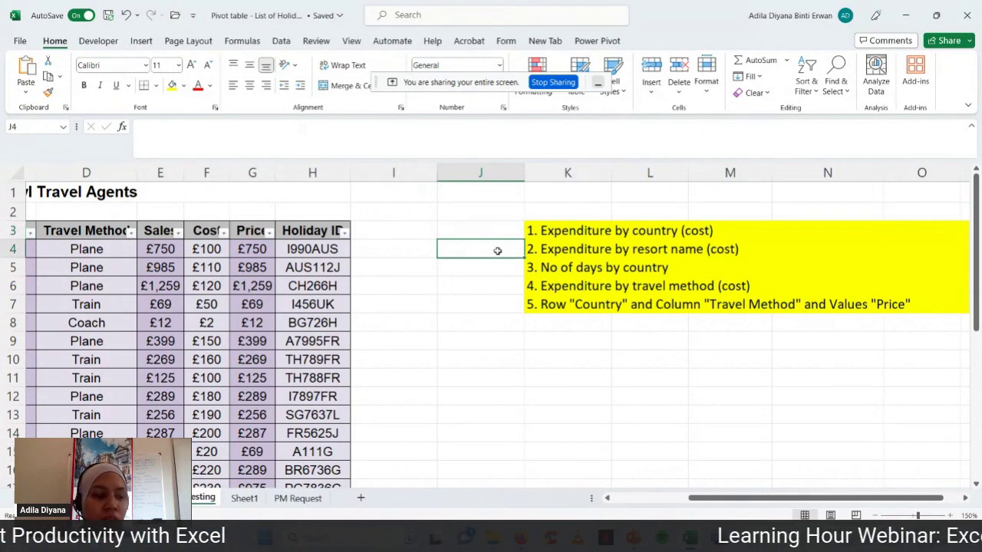
{"action": "left_click", "coordinate": [495, 266]}
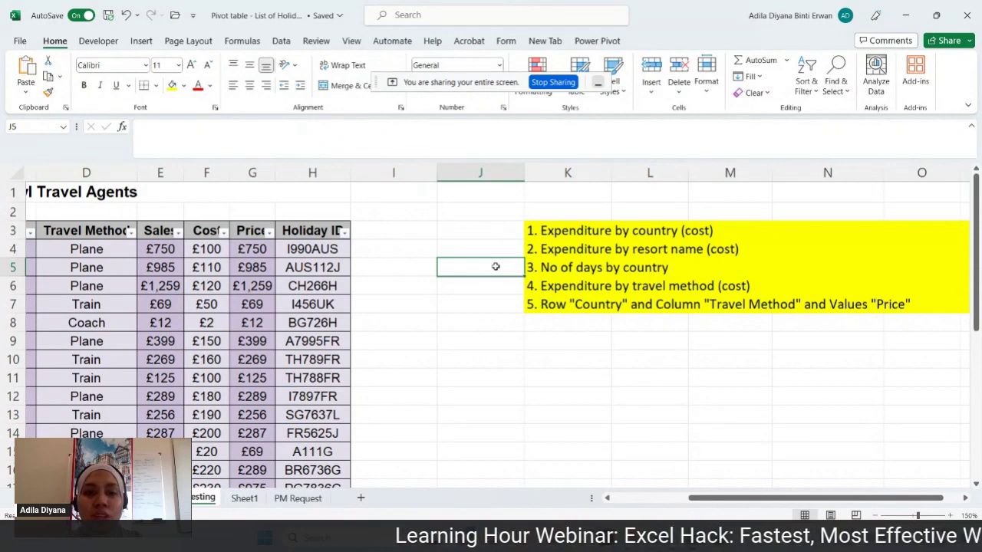
{"action": "left_click", "coordinate": [492, 290]}
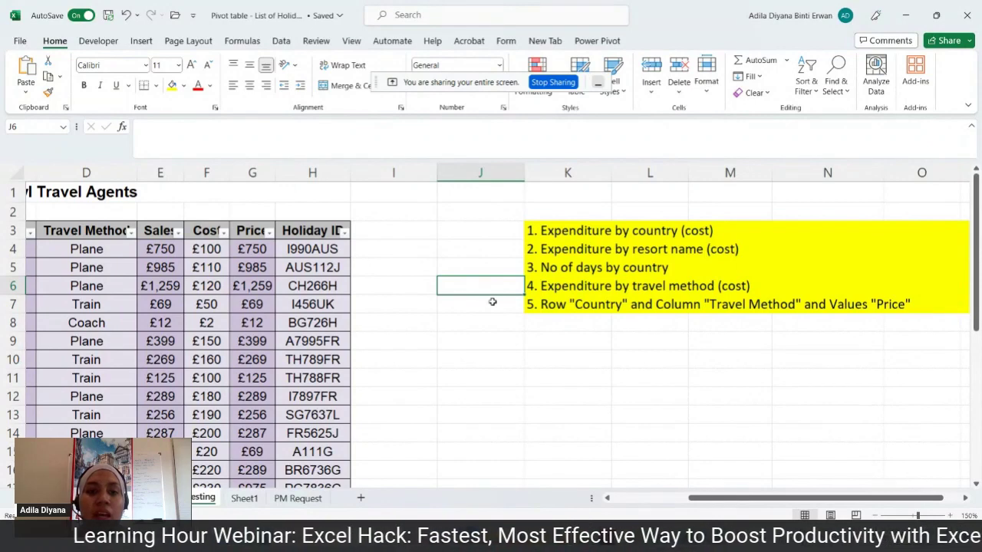
{"action": "left_click", "coordinate": [492, 301]}
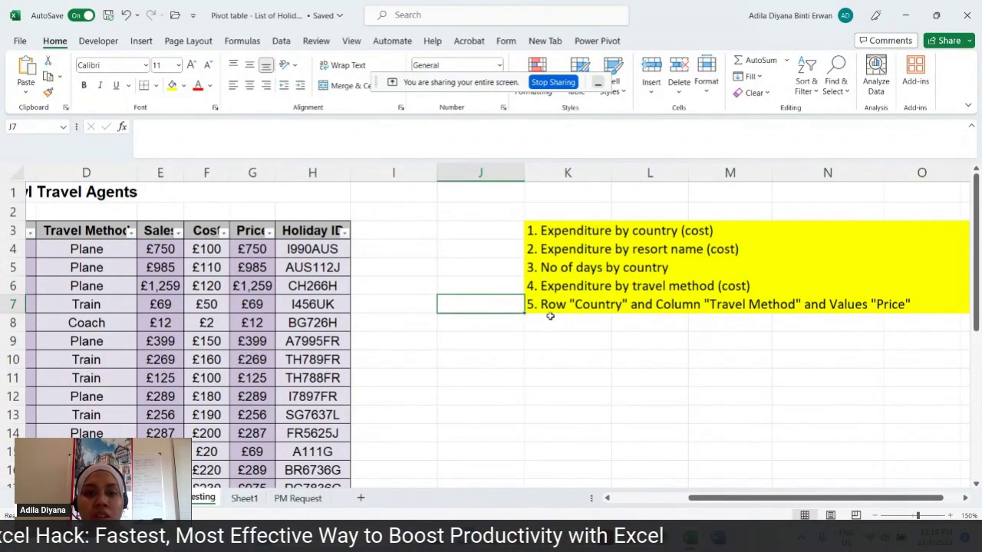
{"action": "left_click", "coordinate": [550, 321]}
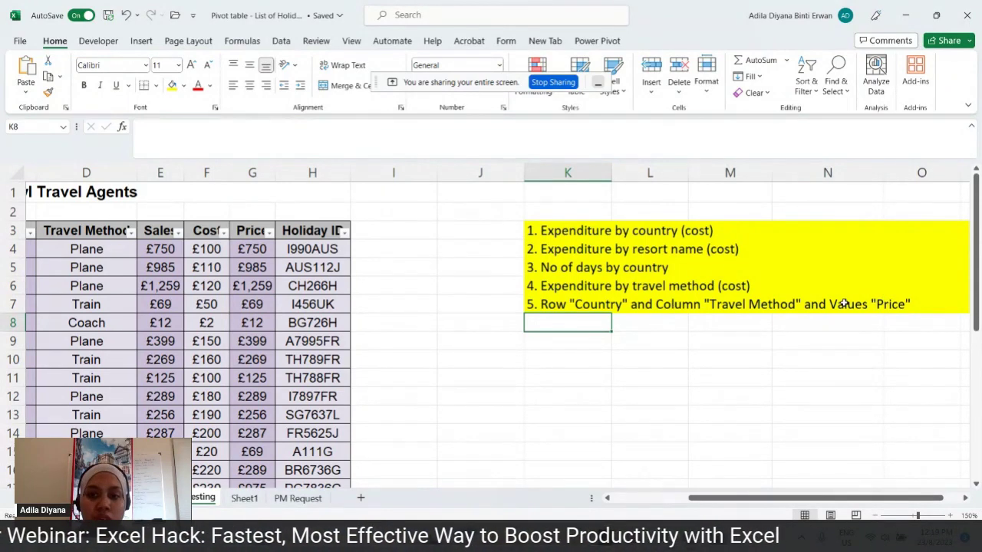
{"action": "left_click_drag", "start_coordinate": [572, 230], "coordinate": [579, 311]}
{"action": "left_click", "coordinate": [589, 327]}
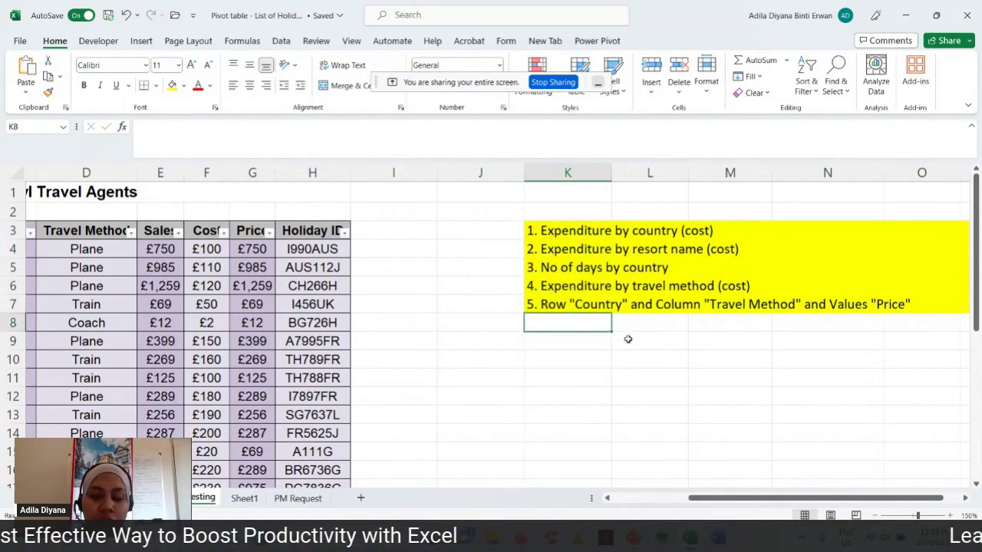
{"action": "left_click_drag", "start_coordinate": [789, 500], "coordinate": [788, 501]}
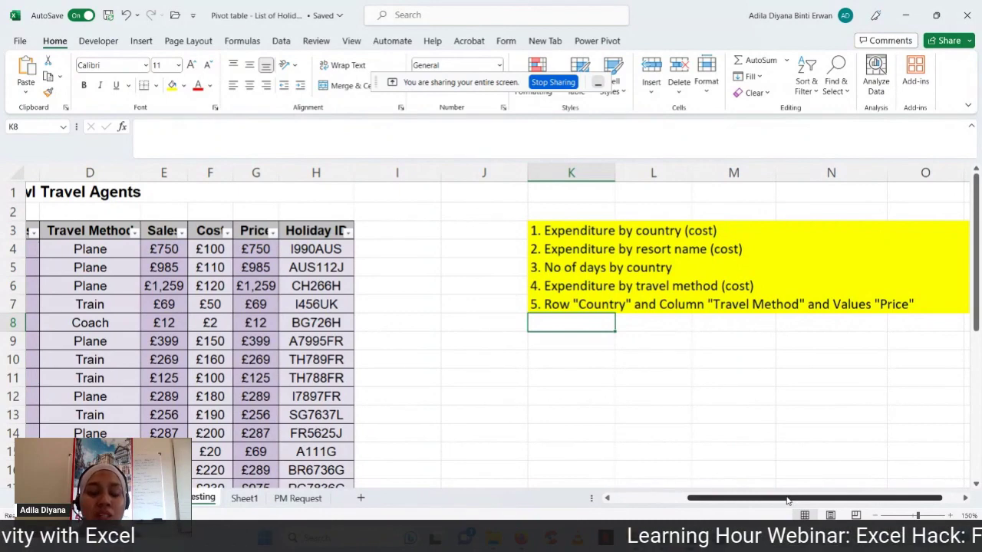
{"action": "left_click_drag", "start_coordinate": [787, 501], "coordinate": [714, 501]}
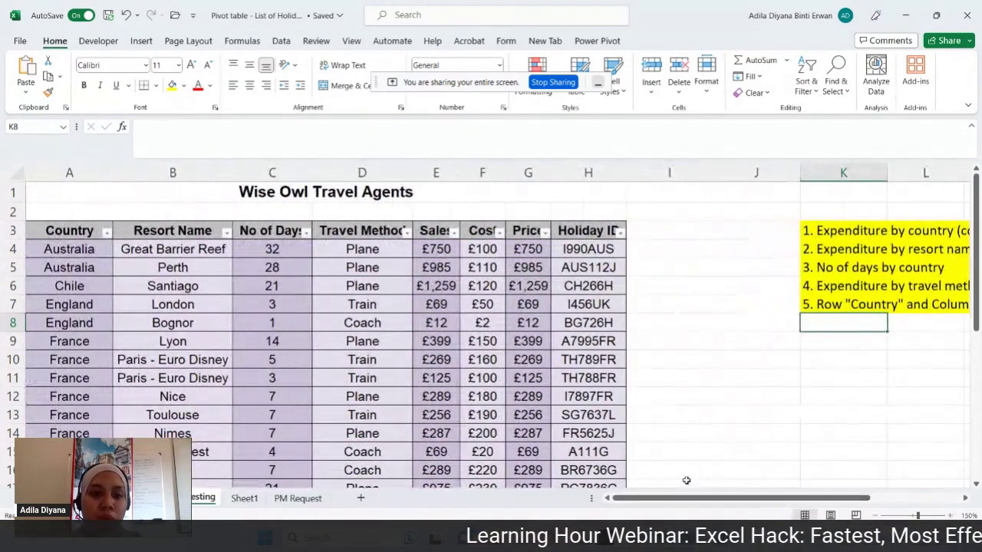
- Delete the Total row (row 32) so the holiday data ends at row 31
{"action": "scroll", "coordinate": [517, 368], "scroll_direction": "down", "scroll_amount": 9}
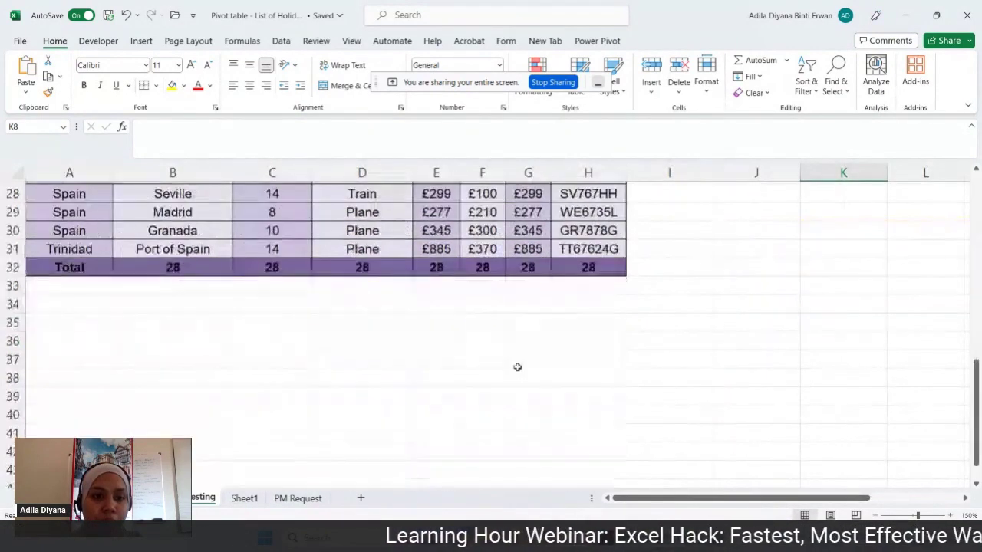
{"action": "left_click", "coordinate": [13, 267]}
{"action": "right_click", "coordinate": [13, 267]}
{"action": "left_click", "coordinate": [55, 395]}
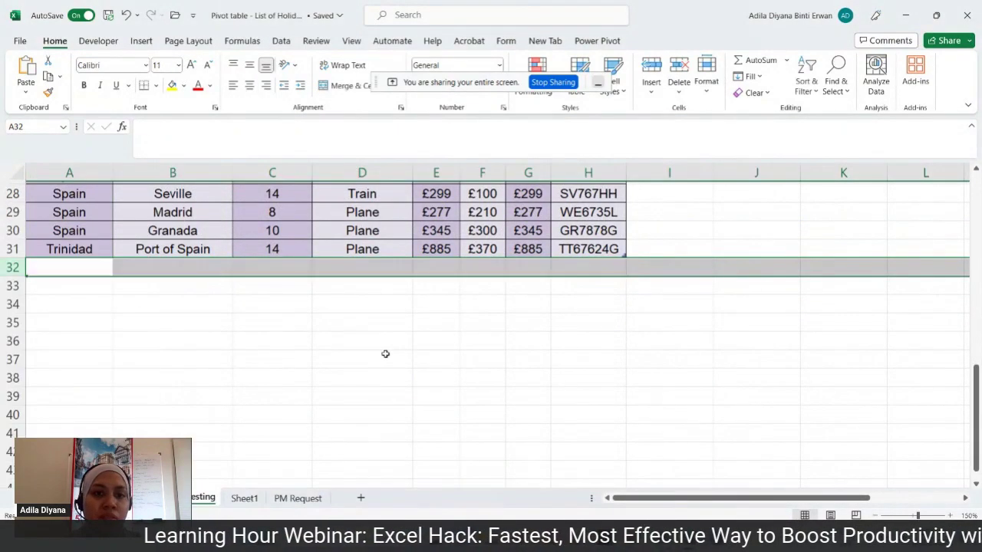
{"action": "scroll", "coordinate": [385, 353], "scroll_direction": "up", "scroll_amount": 9}
{"action": "left_click", "coordinate": [288, 307]}
{"action": "left_click", "coordinate": [258, 279]}
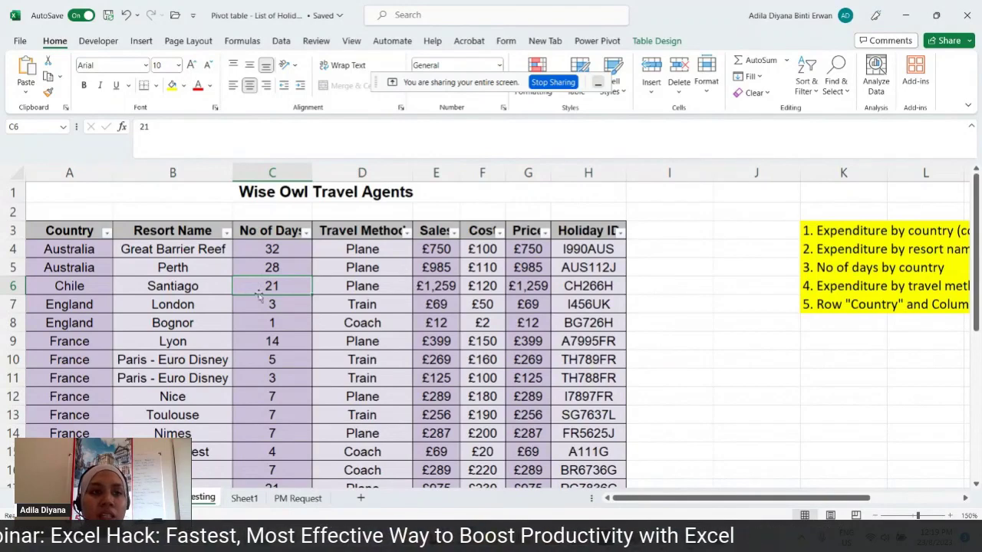
- Insert an empty PivotTable from Table3 on the existing worksheet at cell K9
{"action": "left_click", "coordinate": [142, 41]}
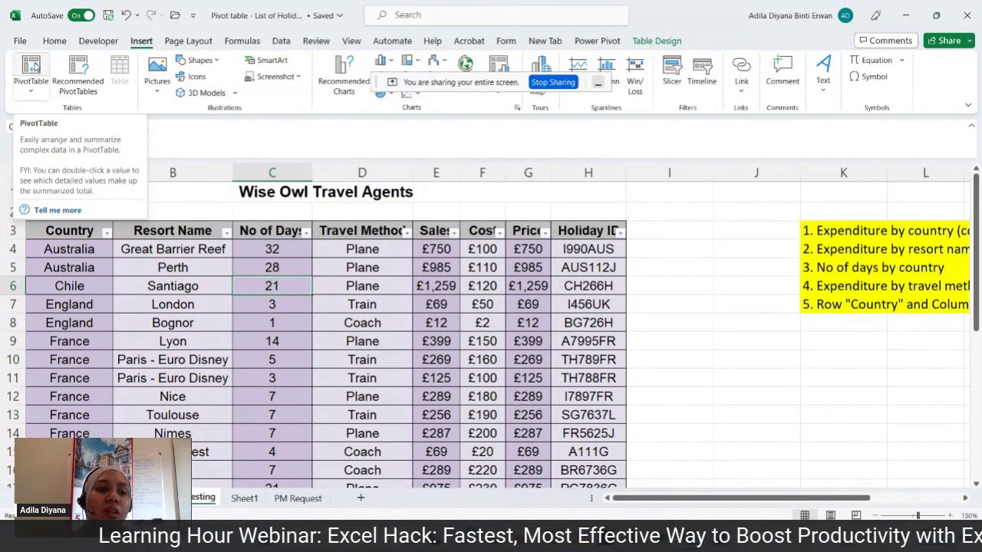
{"action": "left_click", "coordinate": [34, 68]}
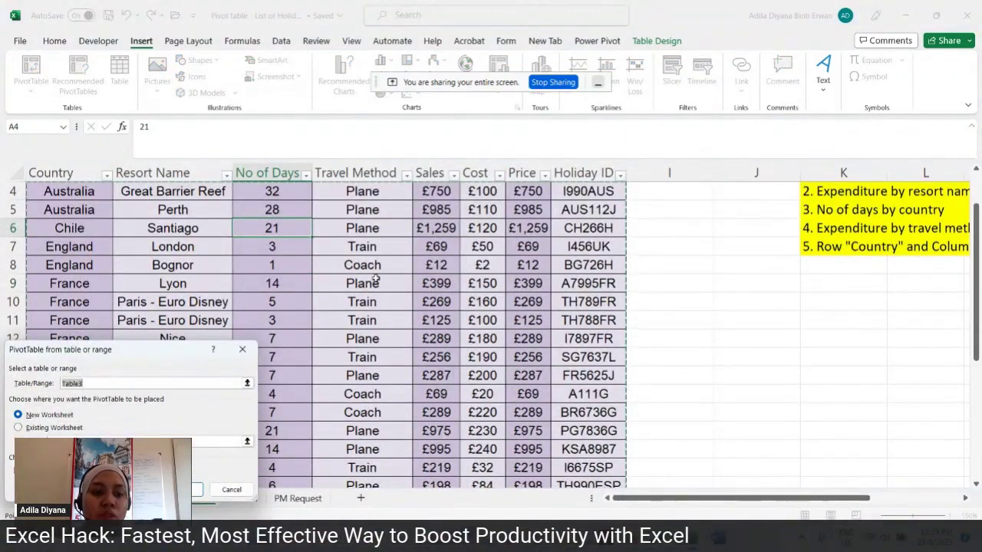
{"action": "left_click_drag", "start_coordinate": [162, 353], "coordinate": [533, 235]}
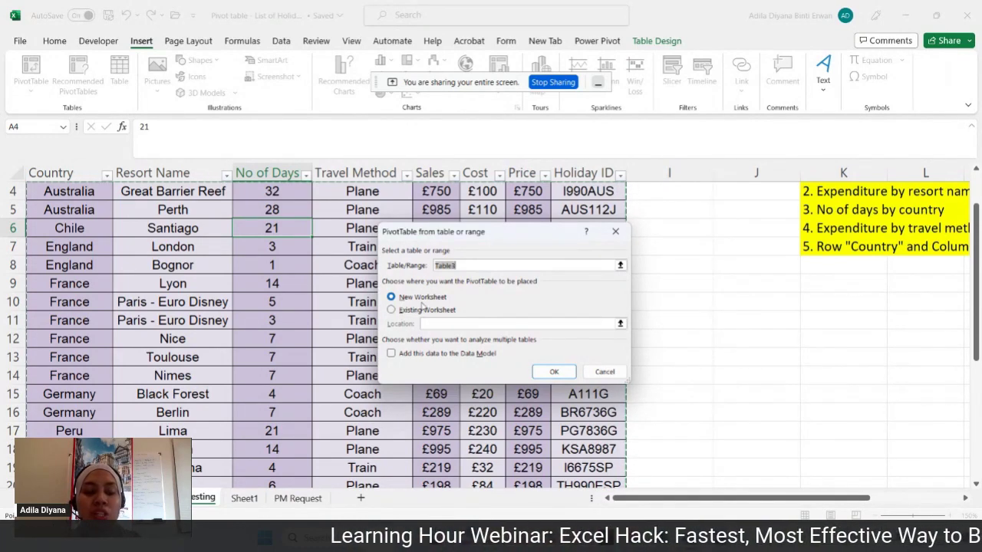
{"action": "left_click", "coordinate": [394, 311]}
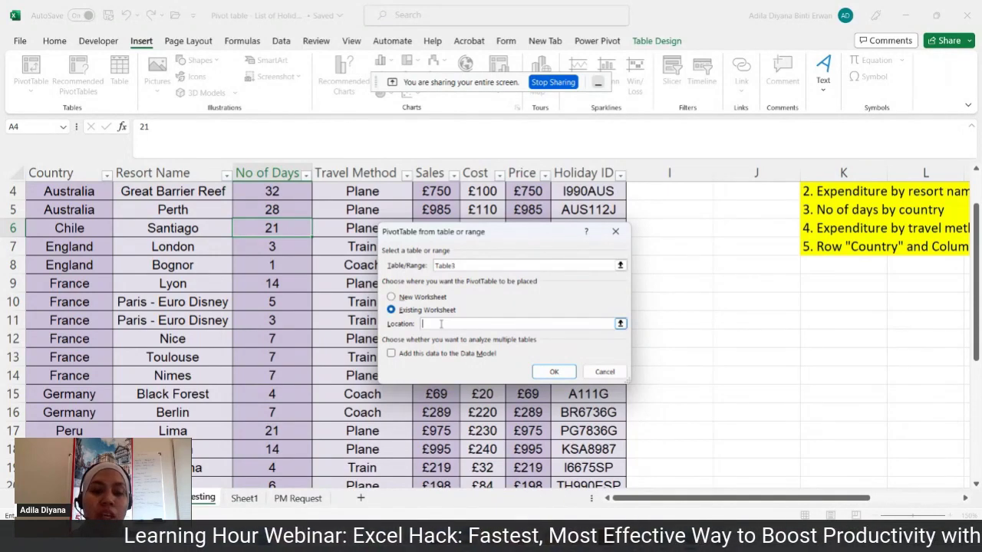
{"action": "scroll", "coordinate": [723, 353], "scroll_direction": "up", "scroll_amount": 1}
{"action": "left_click_drag", "start_coordinate": [719, 498], "coordinate": [741, 502]}
{"action": "left_click", "coordinate": [766, 343]}
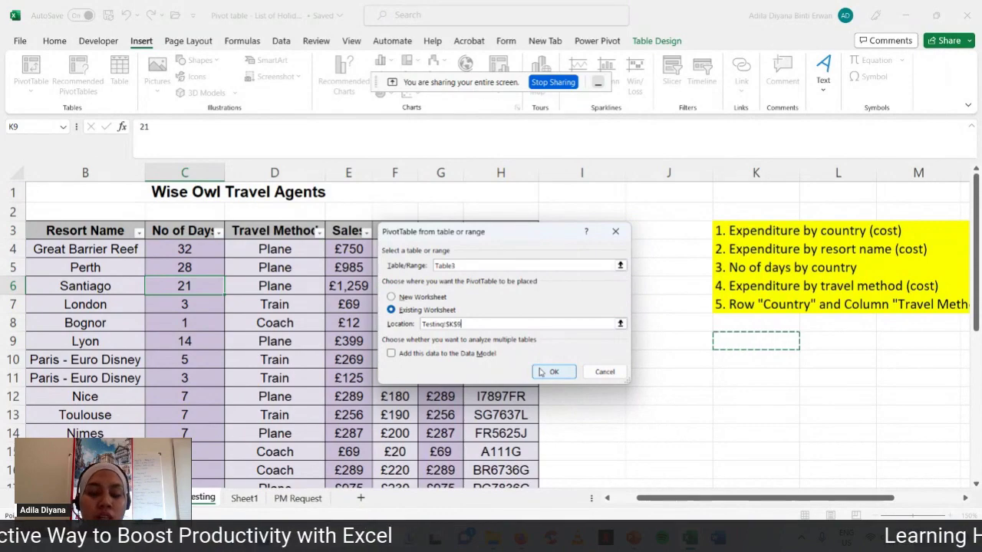
{"action": "left_click", "coordinate": [546, 372]}
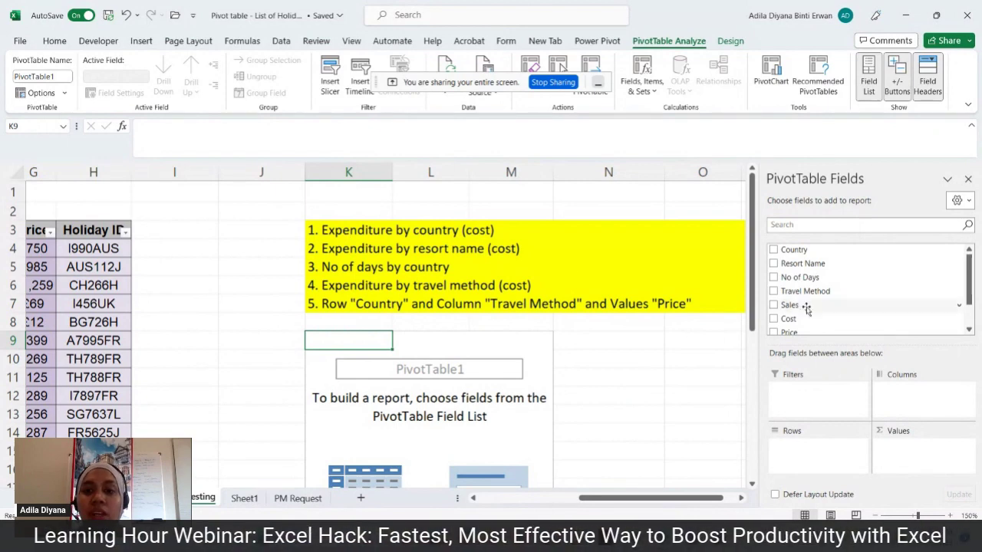
- Add Country as rows and Sum of Cost as values, totalling 4122
{"action": "left_click", "coordinate": [773, 250]}
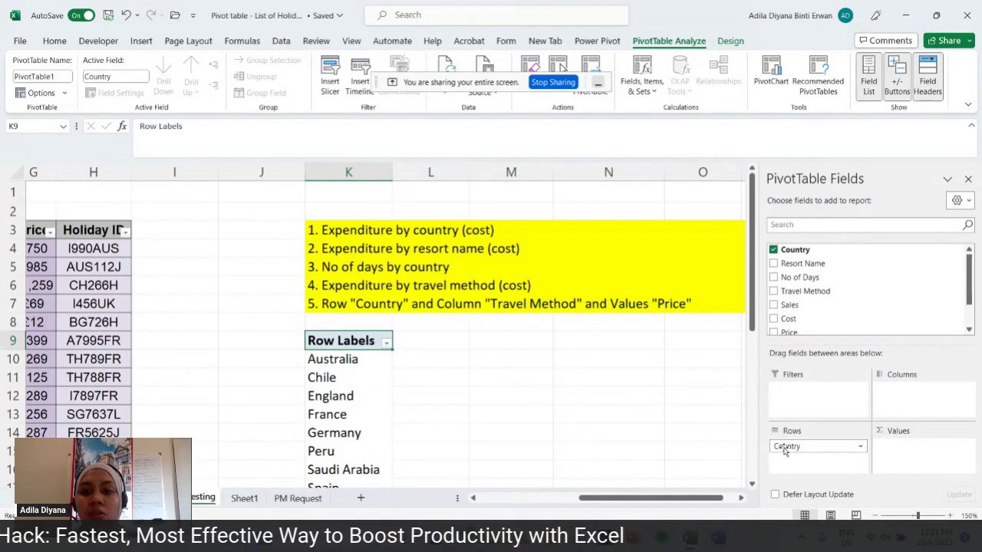
{"action": "left_click", "coordinate": [773, 319]}
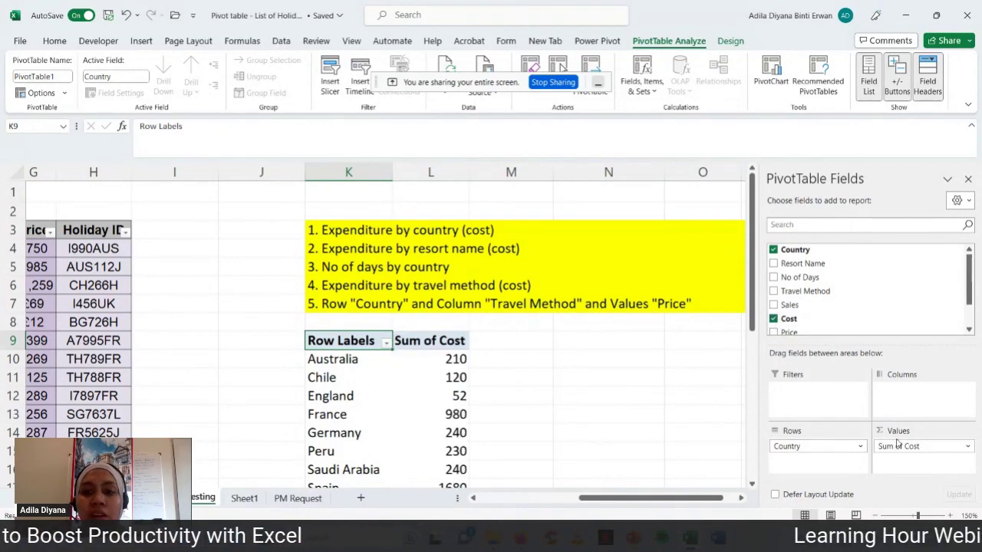
{"action": "left_click", "coordinate": [678, 425]}
{"action": "scroll", "coordinate": [678, 426], "scroll_direction": "down", "scroll_amount": 1}
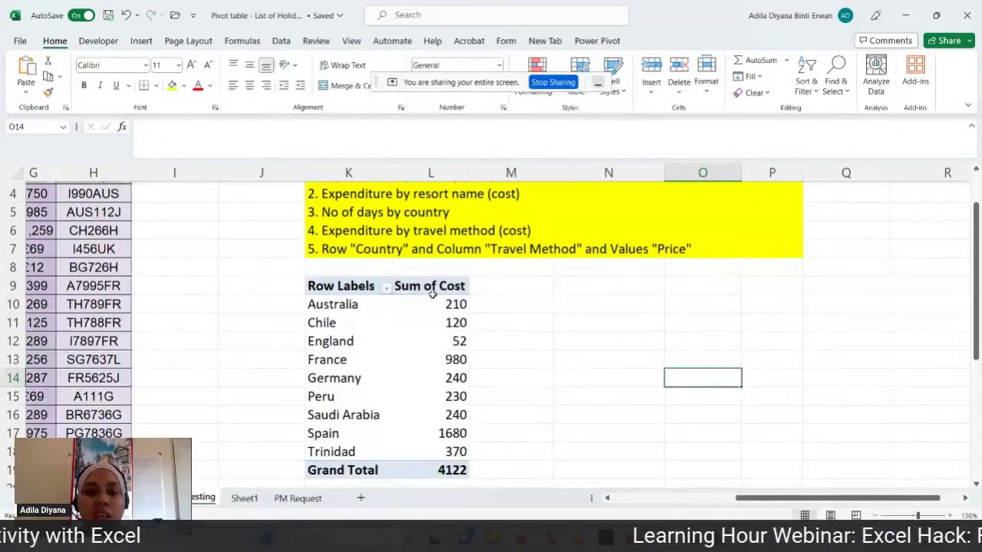
- Review each country's cost total, from Australia 210 to the 4122 Grand Total
{"action": "scroll", "coordinate": [591, 384], "scroll_direction": "up", "scroll_amount": 1}
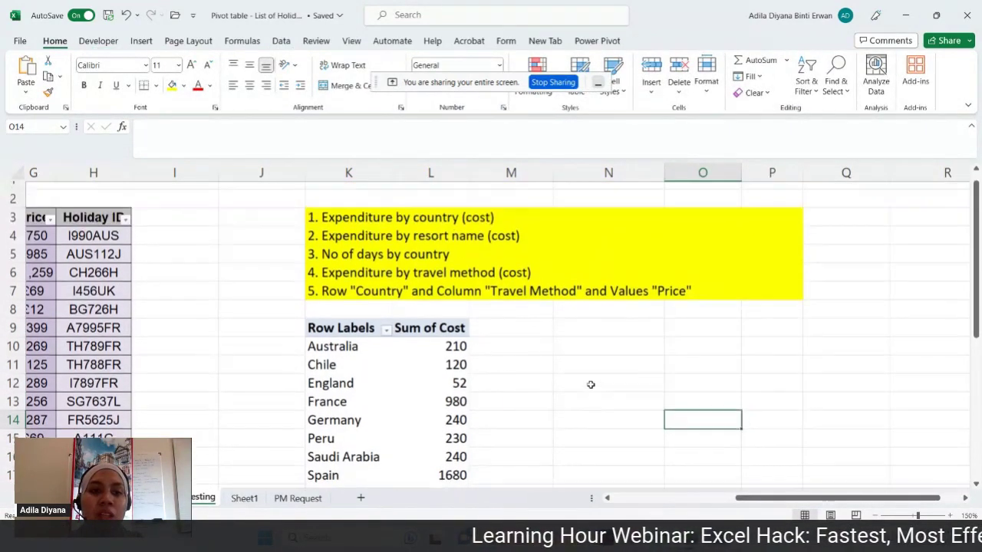
{"action": "scroll", "coordinate": [590, 384], "scroll_direction": "down", "scroll_amount": 1}
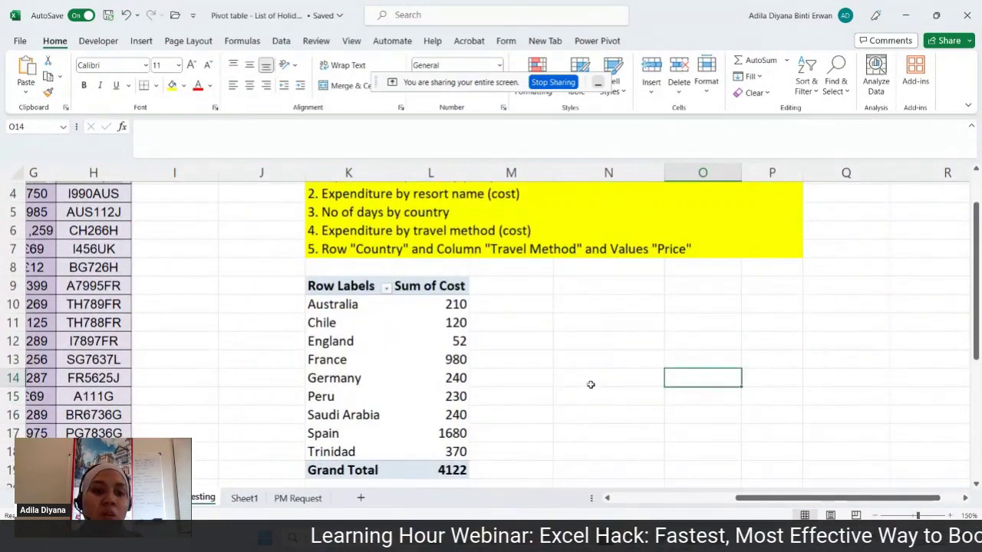
{"action": "left_click", "coordinate": [517, 310]}
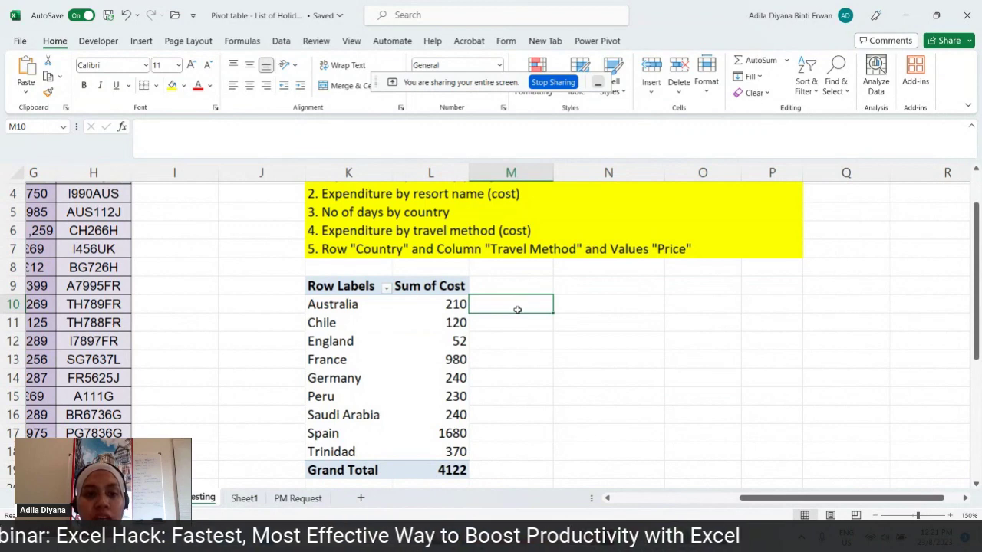
{"action": "left_click", "coordinate": [507, 343]}
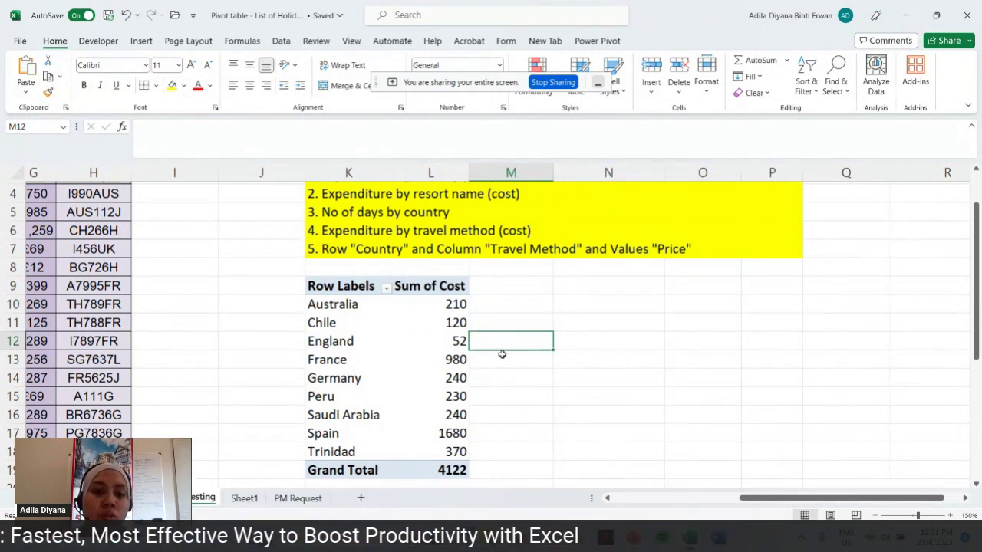
{"action": "left_click", "coordinate": [496, 363]}
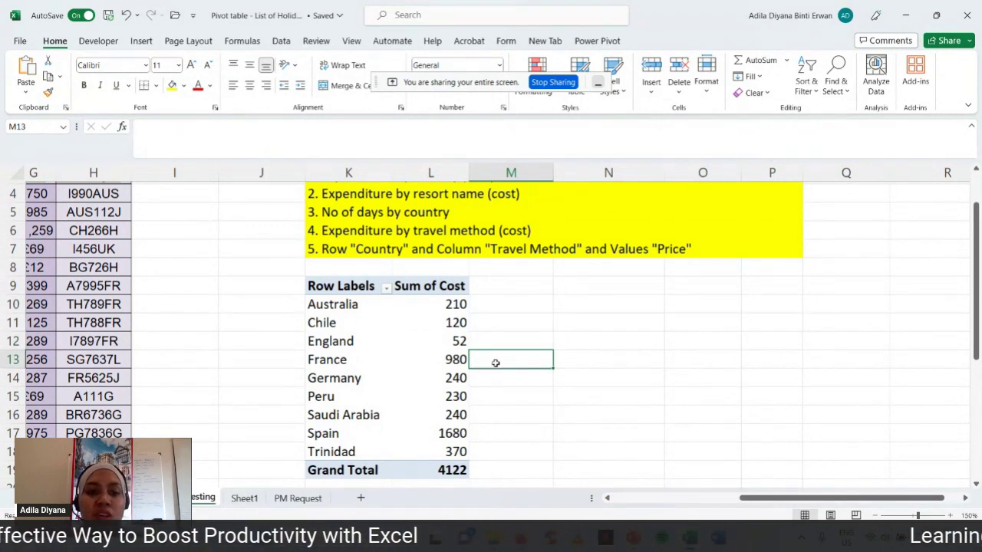
{"action": "left_click", "coordinate": [488, 377]}
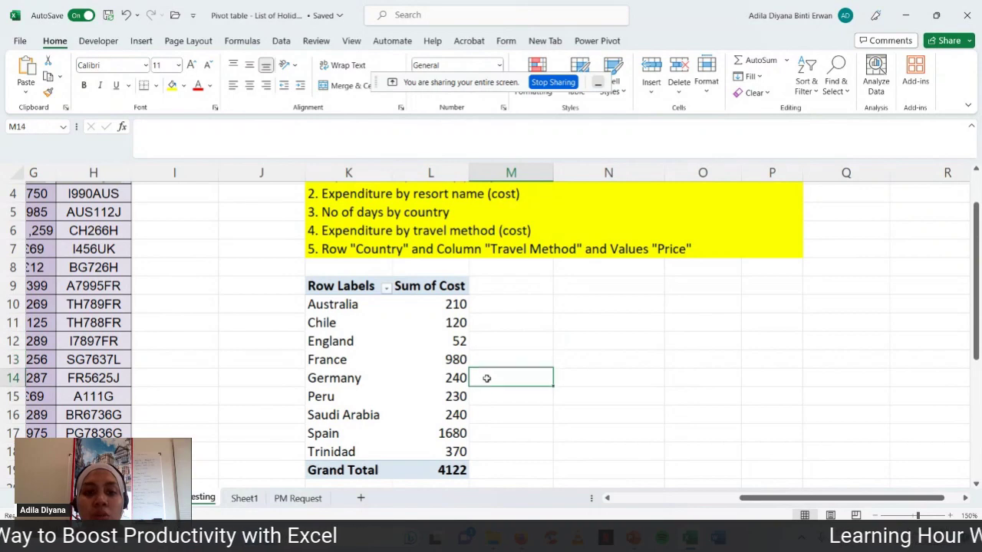
{"action": "left_click", "coordinate": [478, 431]}
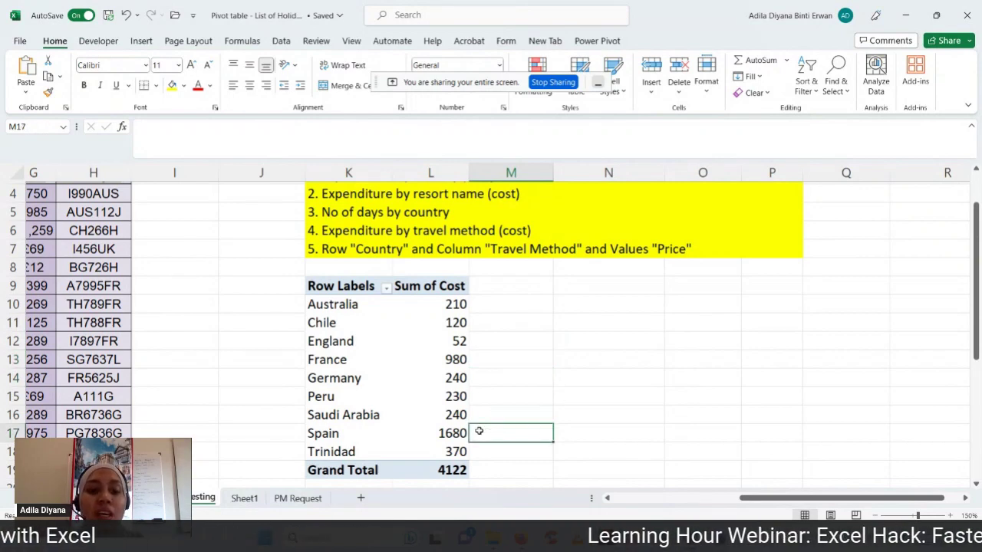
{"action": "left_click", "coordinate": [504, 465]}
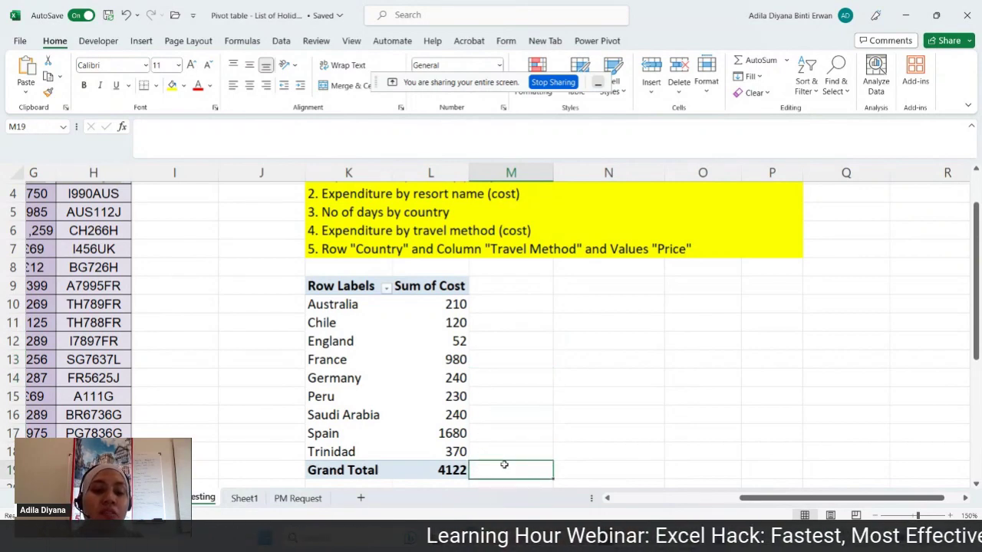
- Apply Comma Style to the Sum of Cost values, showing amounts like 1,680.00
{"action": "left_click_drag", "start_coordinate": [459, 305], "coordinate": [452, 469]}
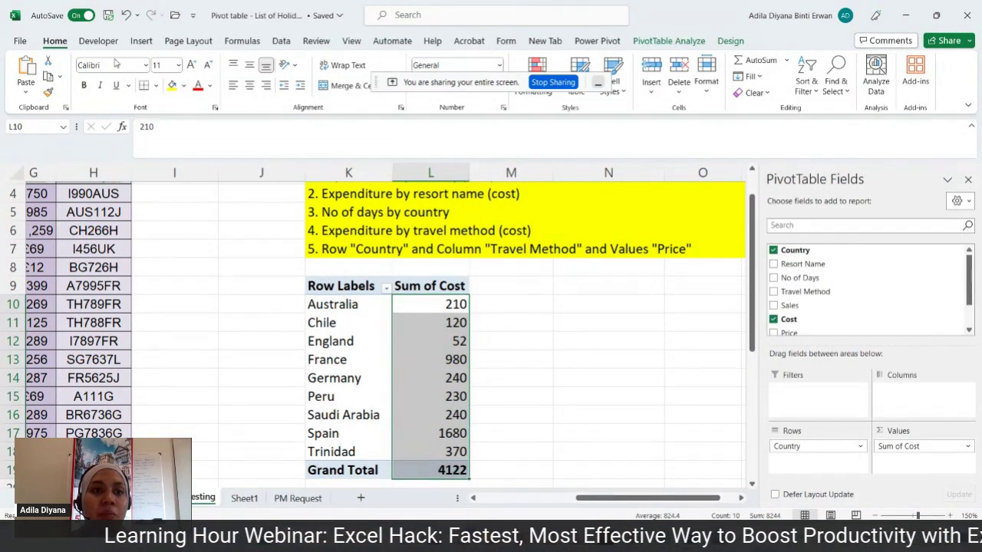
{"action": "left_click_drag", "start_coordinate": [474, 82], "coordinate": [429, 48]}
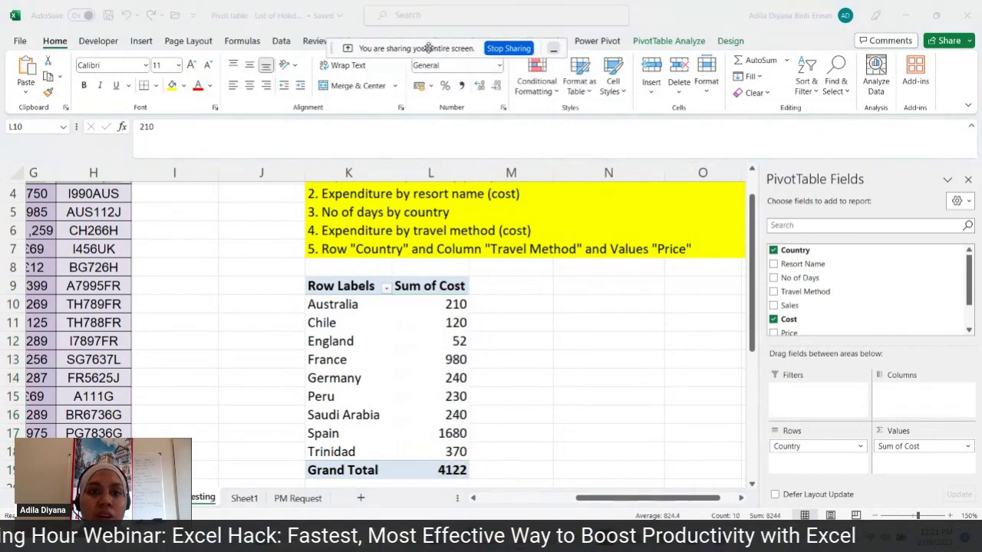
{"action": "left_click", "coordinate": [462, 88]}
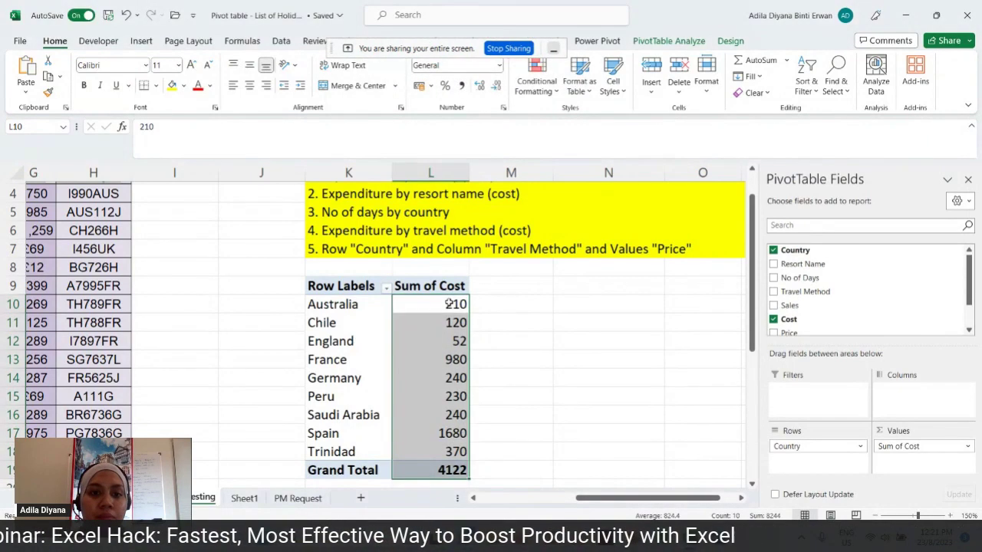
{"action": "left_click", "coordinate": [461, 86]}
{"action": "left_click", "coordinate": [565, 320]}
- Point out the expenditure by resort name task and select a cell in the holiday table
{"action": "scroll", "coordinate": [566, 316], "scroll_direction": "up", "scroll_amount": 1}
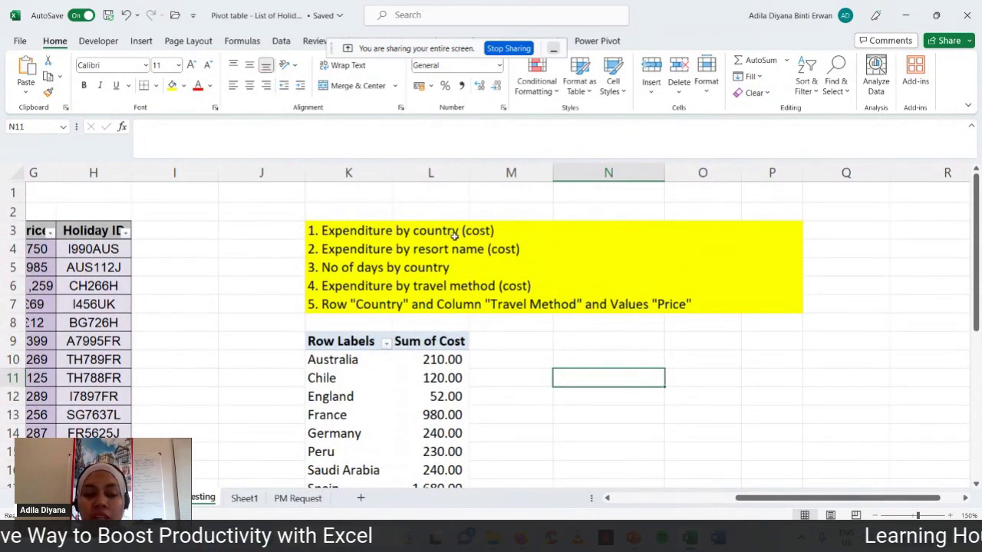
{"action": "left_click", "coordinate": [343, 251]}
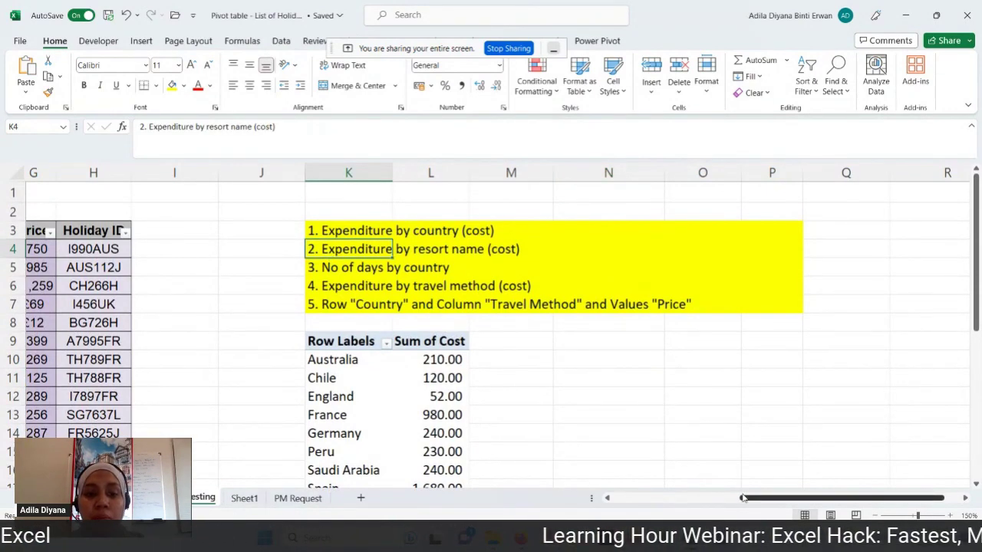
{"action": "left_click_drag", "start_coordinate": [743, 499], "coordinate": [616, 499]}
{"action": "left_click", "coordinate": [416, 341]}
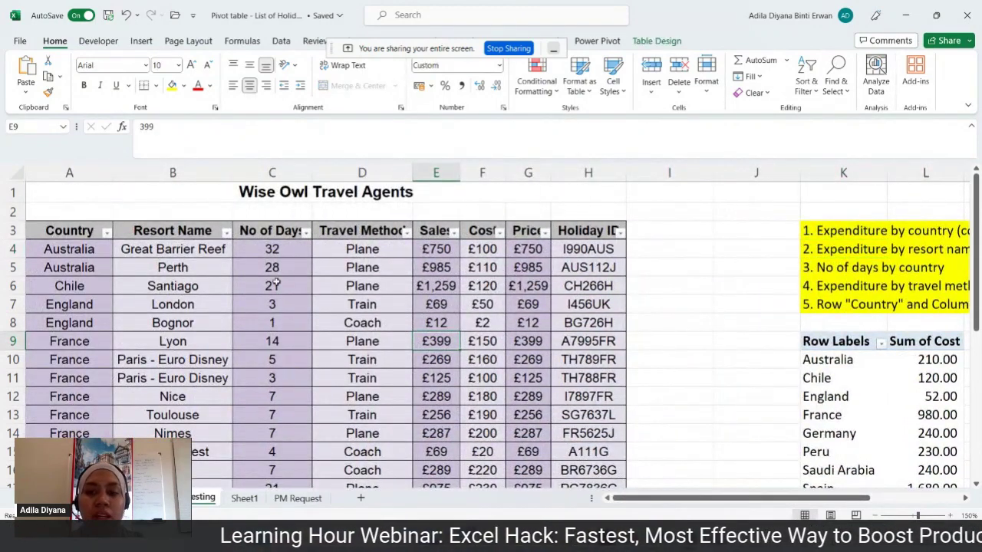
- Insert a second empty PivotTable from Table3 at cell N9 on the Testing sheet
{"action": "left_click", "coordinate": [145, 44]}
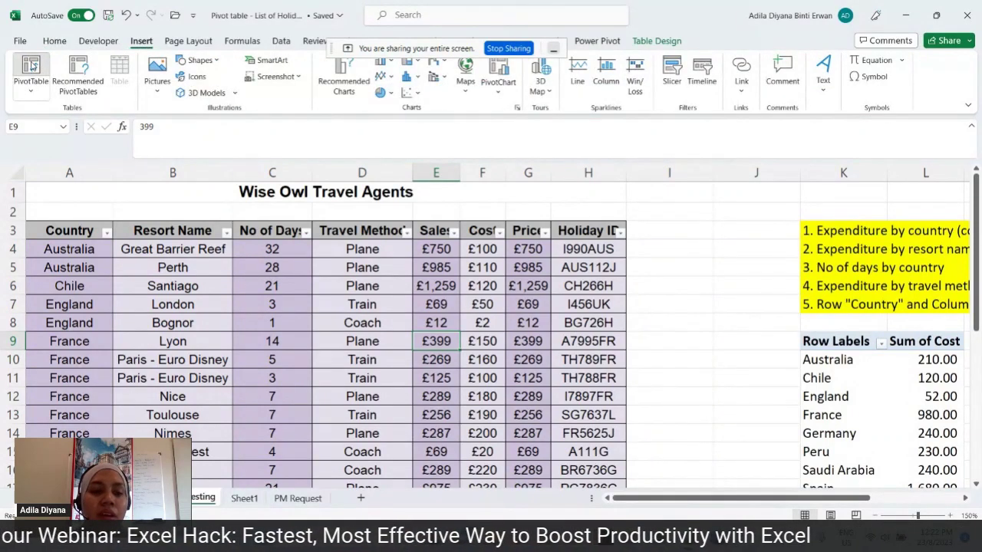
{"action": "left_click", "coordinate": [31, 69]}
{"action": "left_click", "coordinate": [391, 309]}
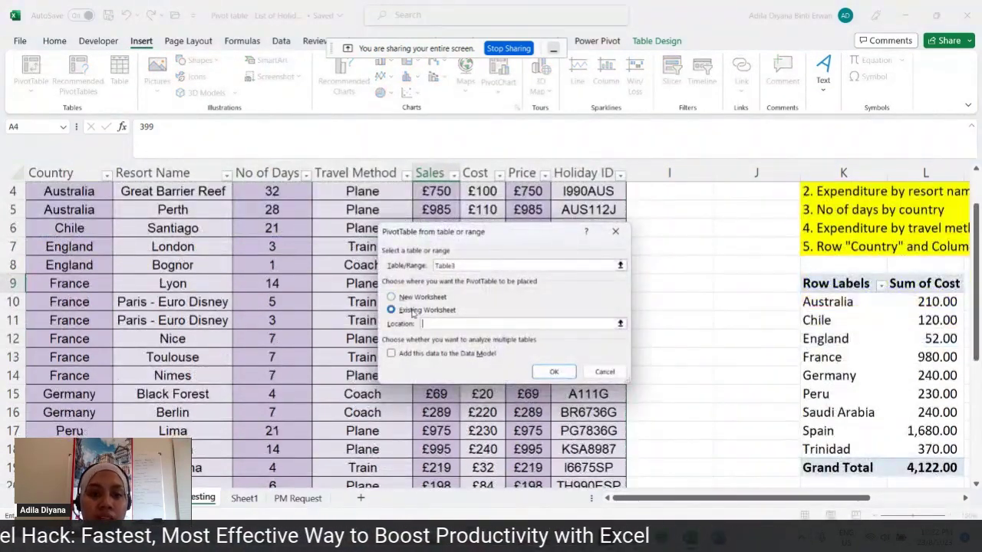
{"action": "left_click_drag", "start_coordinate": [652, 503], "coordinate": [742, 501]}
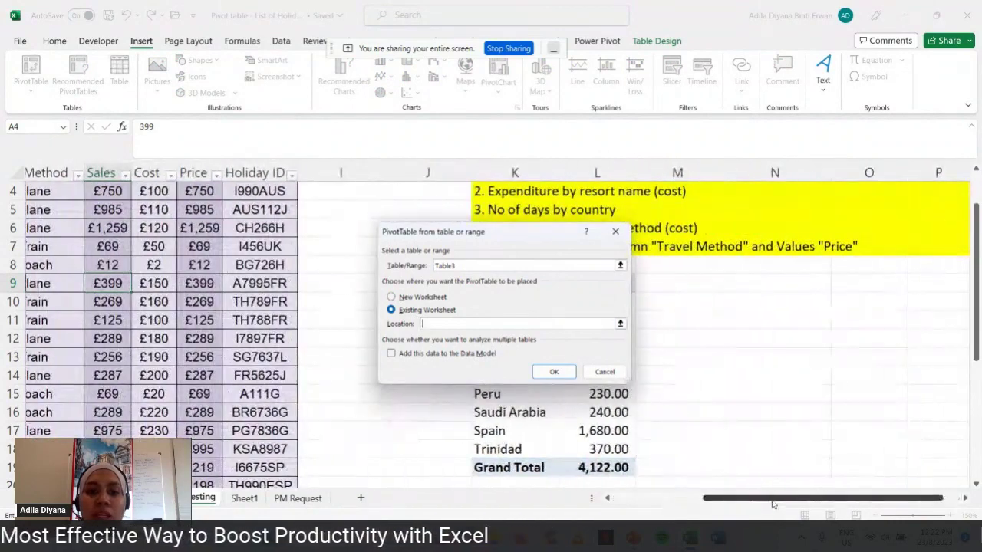
{"action": "left_click", "coordinate": [746, 290]}
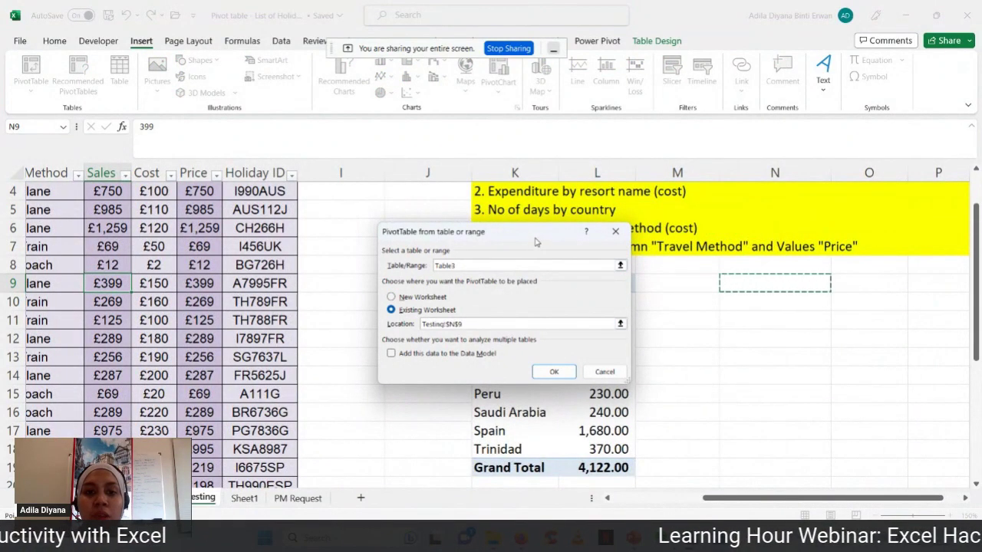
{"action": "left_click_drag", "start_coordinate": [535, 234], "coordinate": [368, 223]}
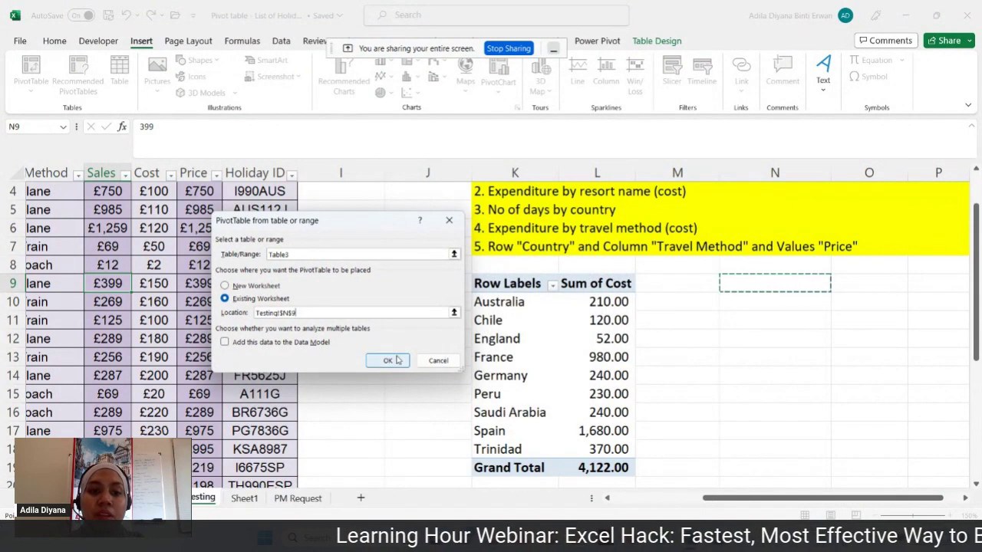
{"action": "left_click", "coordinate": [387, 360]}
{"action": "left_click_drag", "start_coordinate": [588, 507], "coordinate": [636, 506]}
{"action": "scroll", "coordinate": [587, 386], "scroll_direction": "up", "scroll_amount": 1}
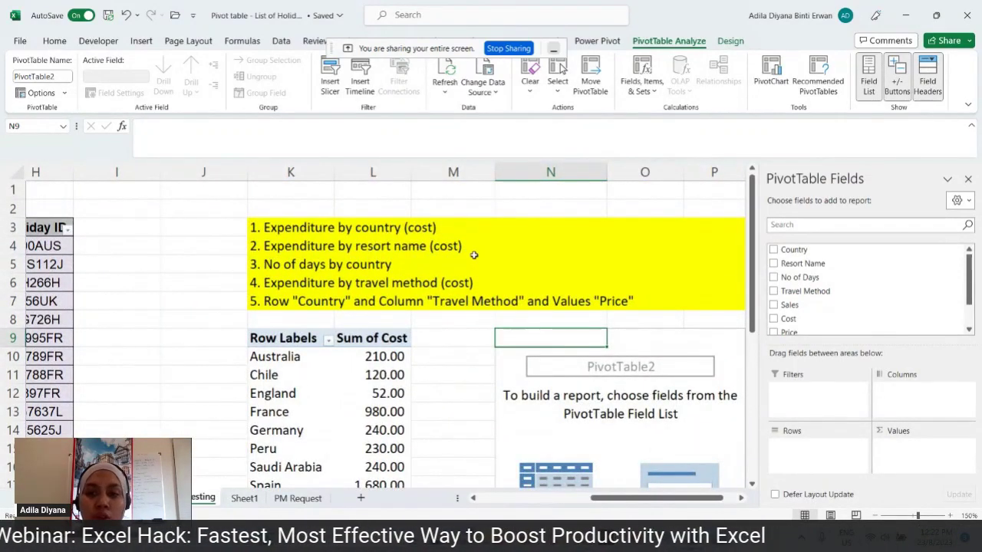
- Add Resort Name as rows and Sum of Cost as values, then select the cost column
{"action": "left_click", "coordinate": [774, 264]}
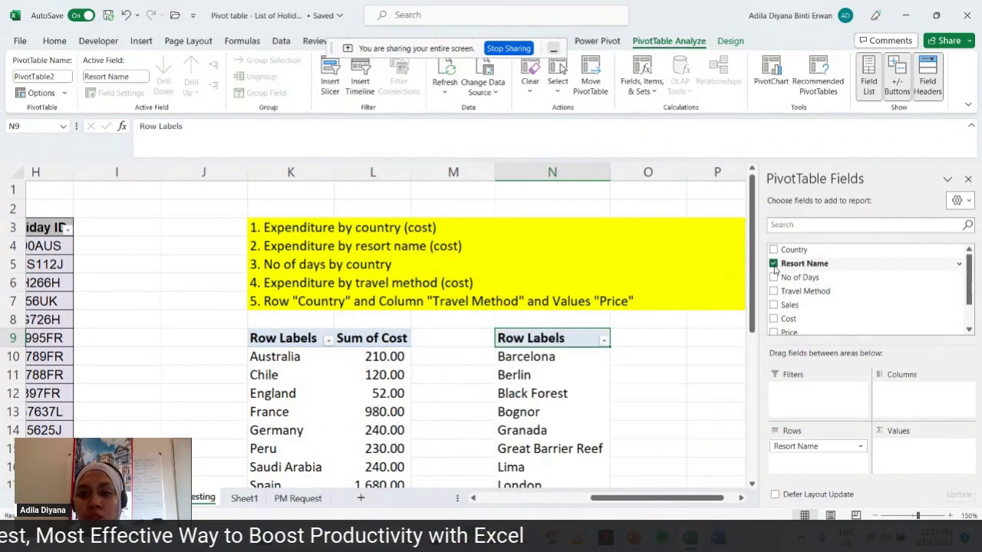
{"action": "left_click", "coordinate": [774, 319]}
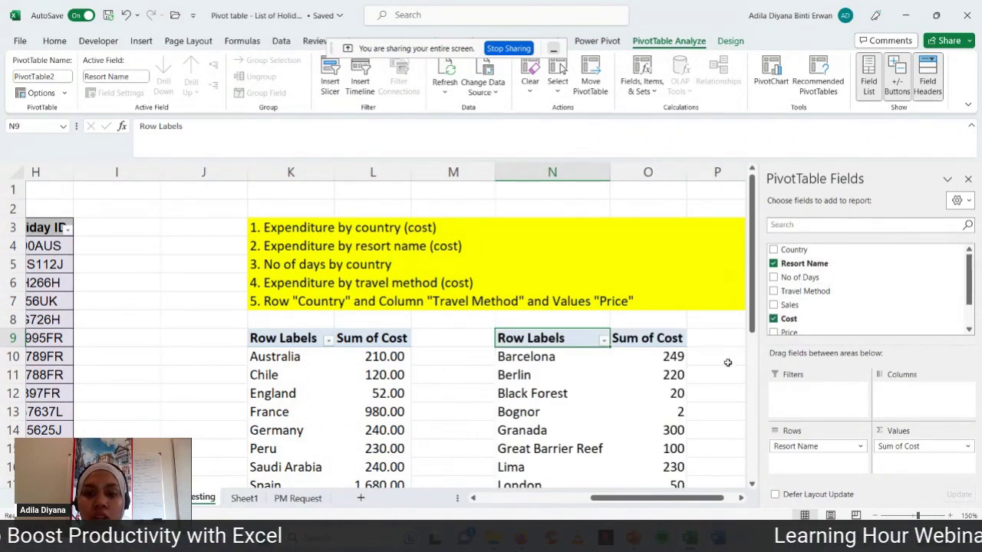
{"action": "scroll", "coordinate": [729, 363], "scroll_direction": "down", "scroll_amount": 1}
{"action": "scroll", "coordinate": [727, 362], "scroll_direction": "up", "scroll_amount": 1}
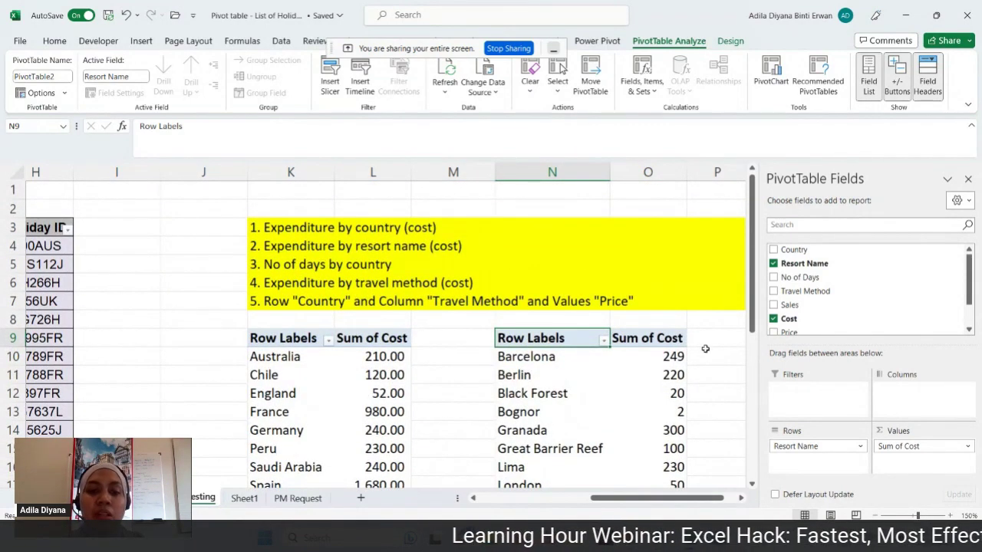
{"action": "scroll", "coordinate": [706, 350], "scroll_direction": "down", "scroll_amount": 6}
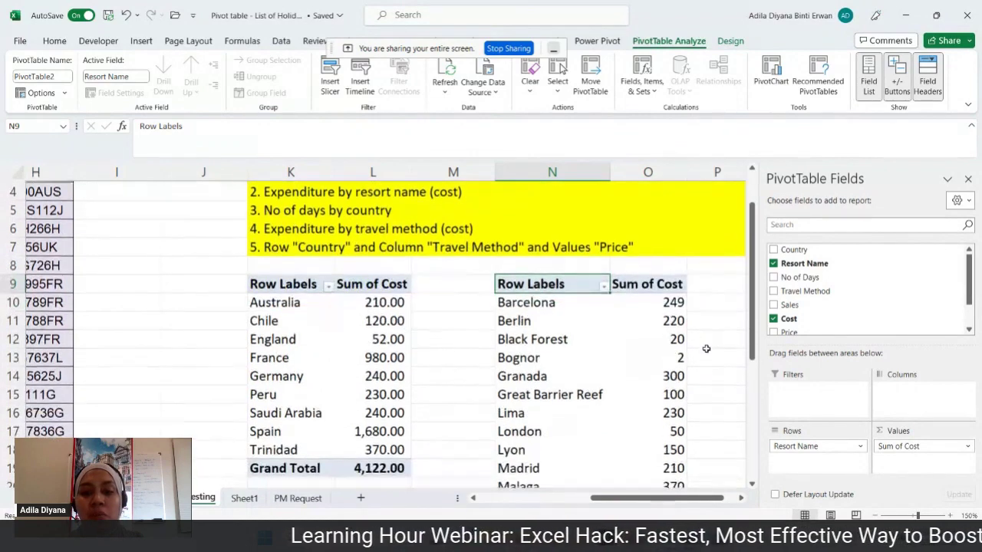
{"action": "scroll", "coordinate": [706, 349], "scroll_direction": "up", "scroll_amount": 4}
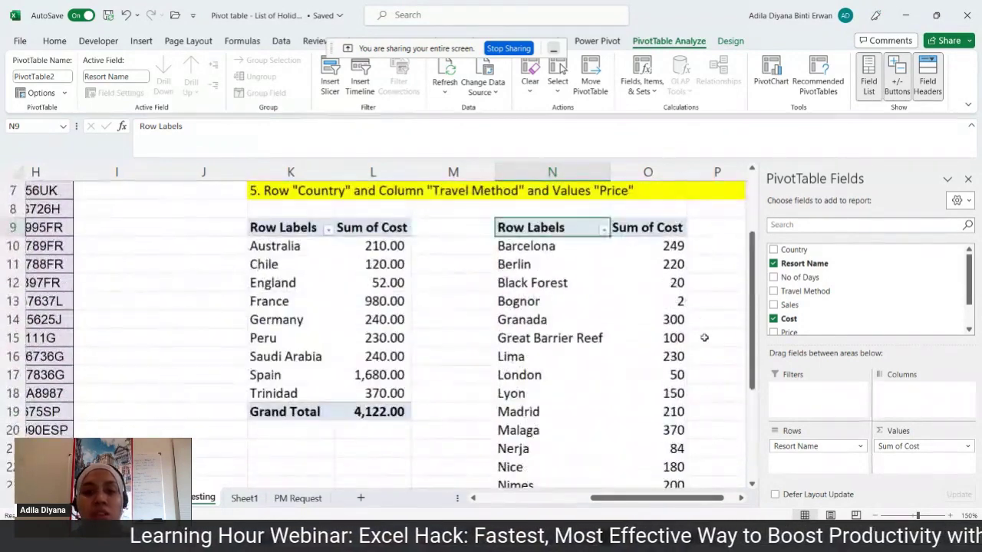
{"action": "left_click_drag", "start_coordinate": [661, 247], "coordinate": [651, 471]}
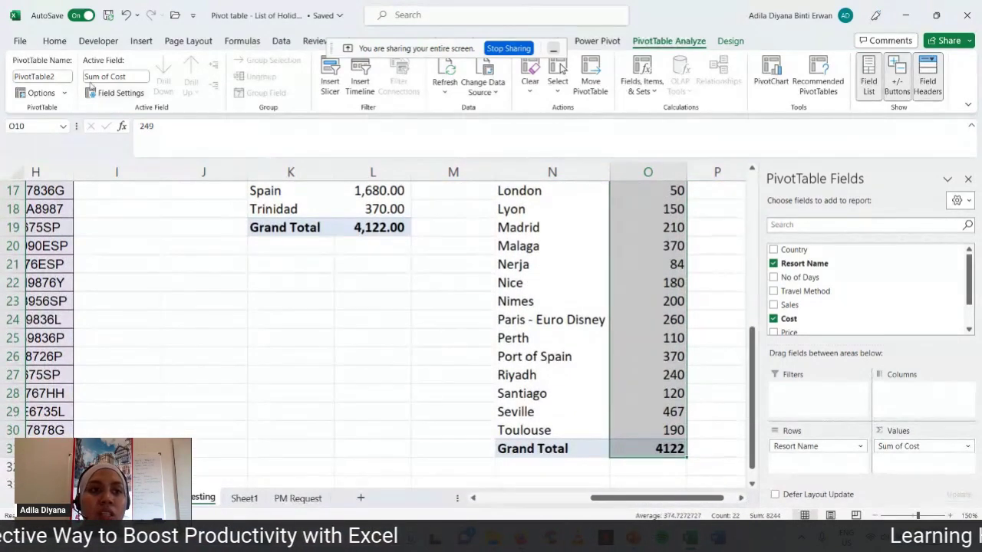
- Apply Comma Style to the resort costs, showing values like Barcelona 249.00
{"action": "left_click", "coordinate": [55, 41]}
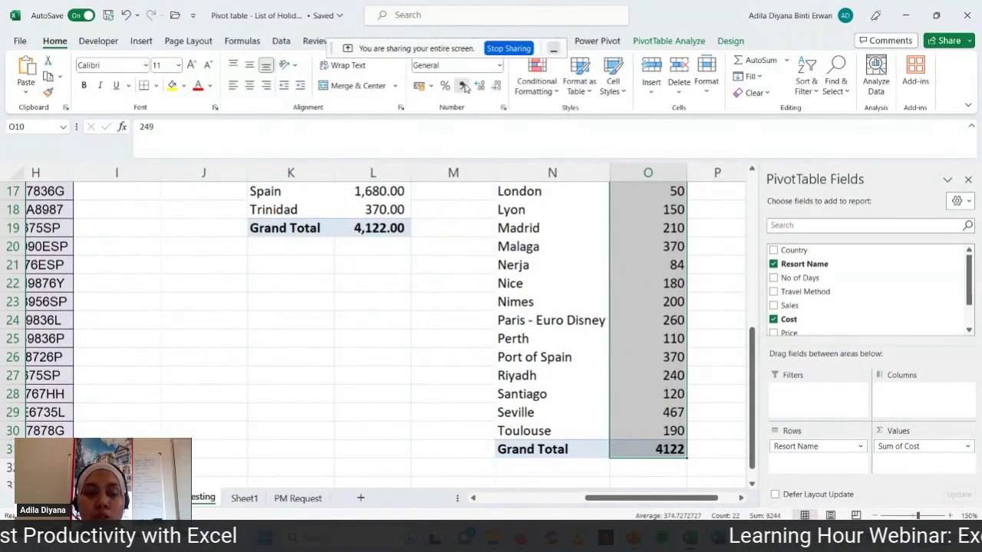
{"action": "left_click", "coordinate": [461, 85]}
{"action": "scroll", "coordinate": [570, 248], "scroll_direction": "up", "scroll_amount": 5}
{"action": "left_click", "coordinate": [721, 370]}
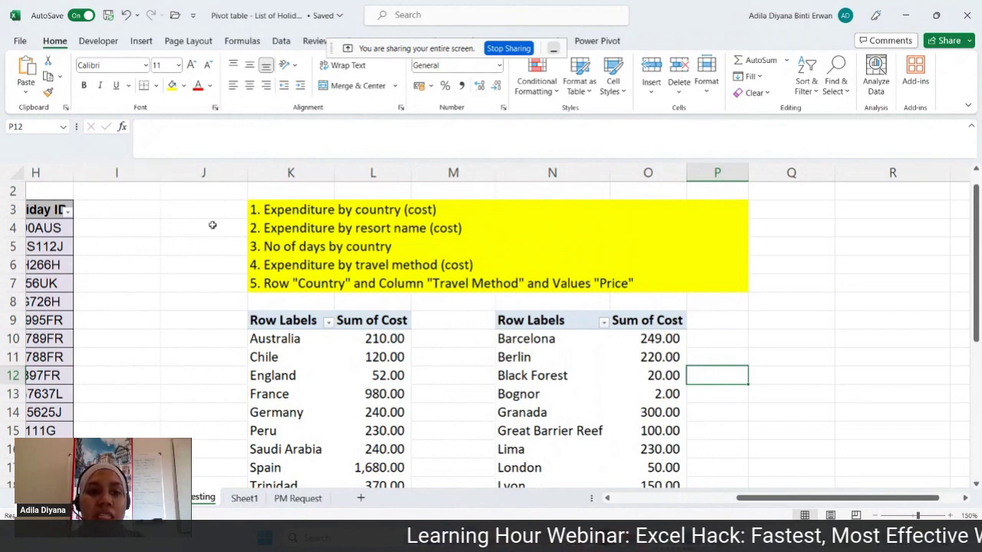
- Point out the next task, No of days by country
{"action": "left_click", "coordinate": [255, 247]}
{"action": "left_click", "coordinate": [226, 246]}
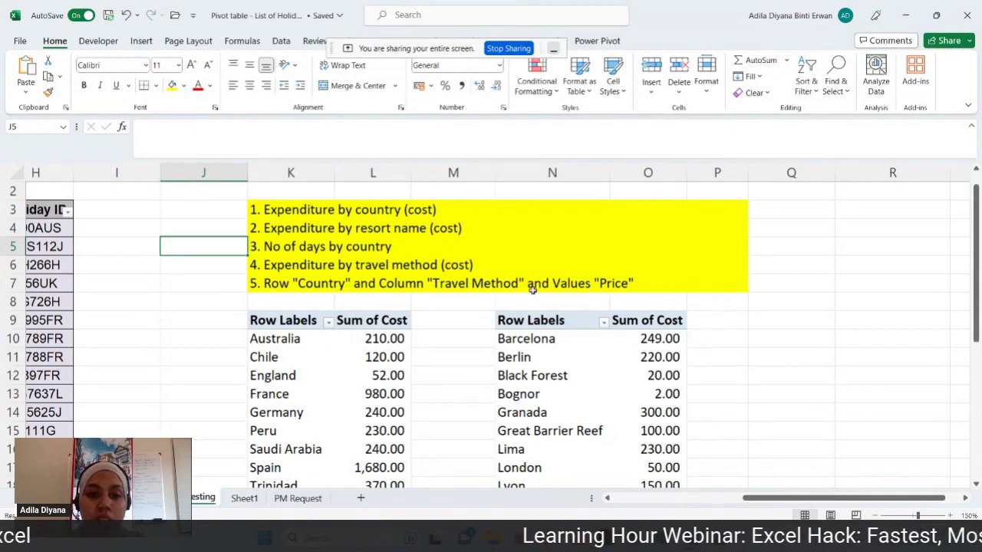
{"action": "left_click_drag", "start_coordinate": [756, 498], "coordinate": [627, 512]}
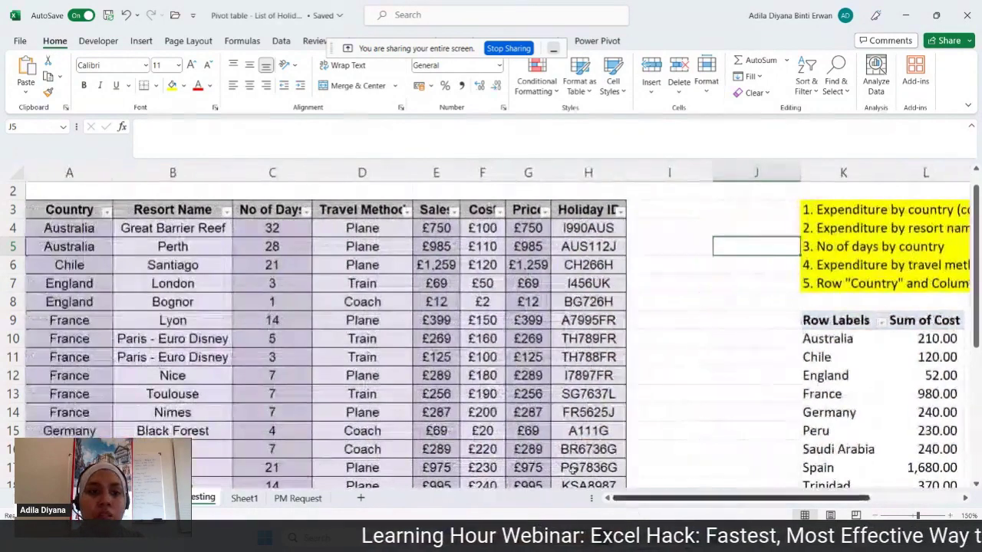
- Insert a third, empty pivot table from Table3 at K21, below the country pivot
{"action": "left_click", "coordinate": [218, 283]}
{"action": "left_click", "coordinate": [141, 46]}
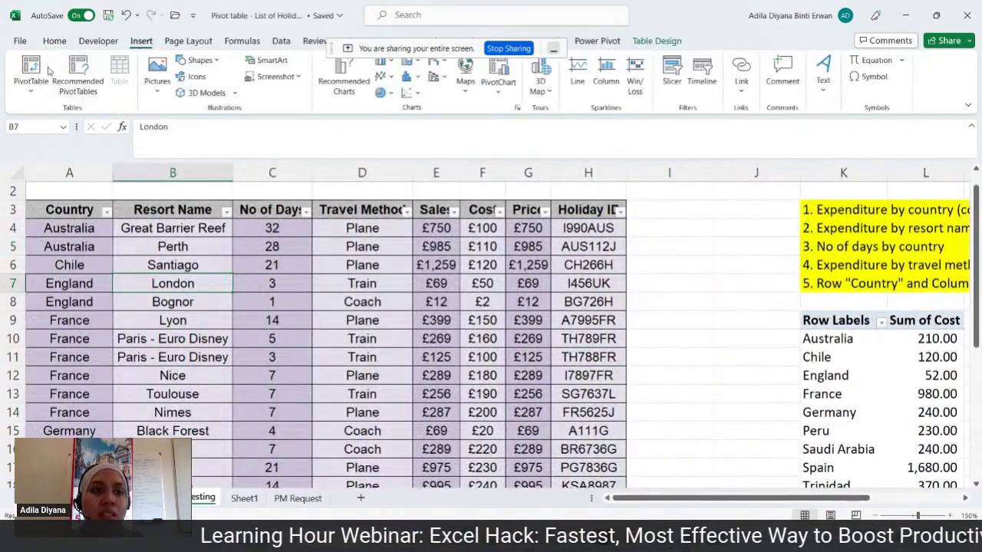
{"action": "left_click", "coordinate": [31, 69]}
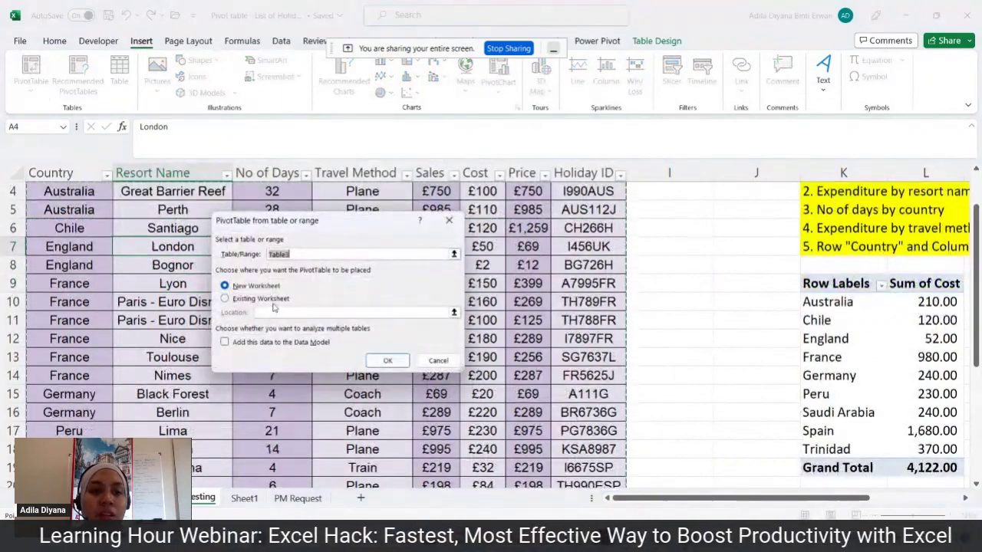
{"action": "left_click", "coordinate": [224, 298]}
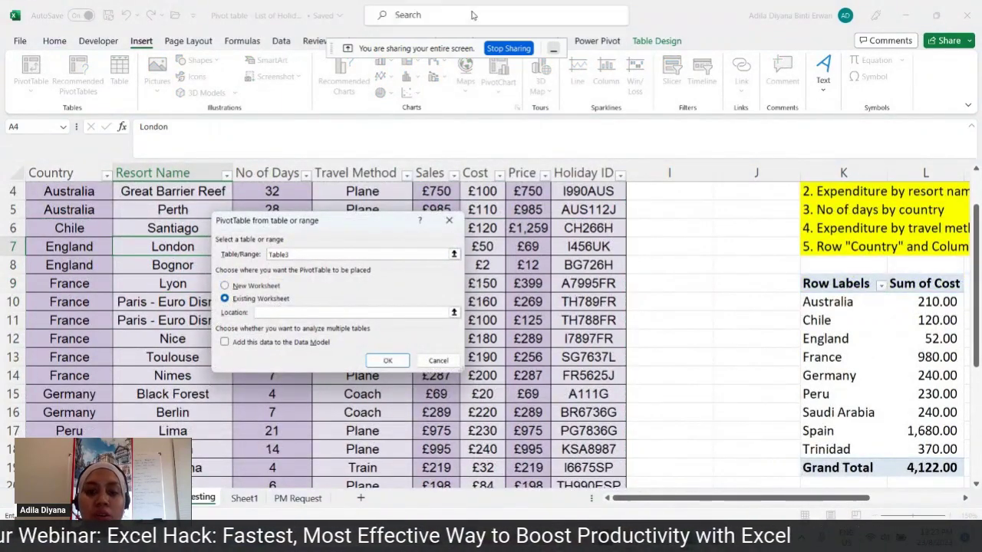
{"action": "left_click_drag", "start_coordinate": [776, 499], "coordinate": [857, 500]}
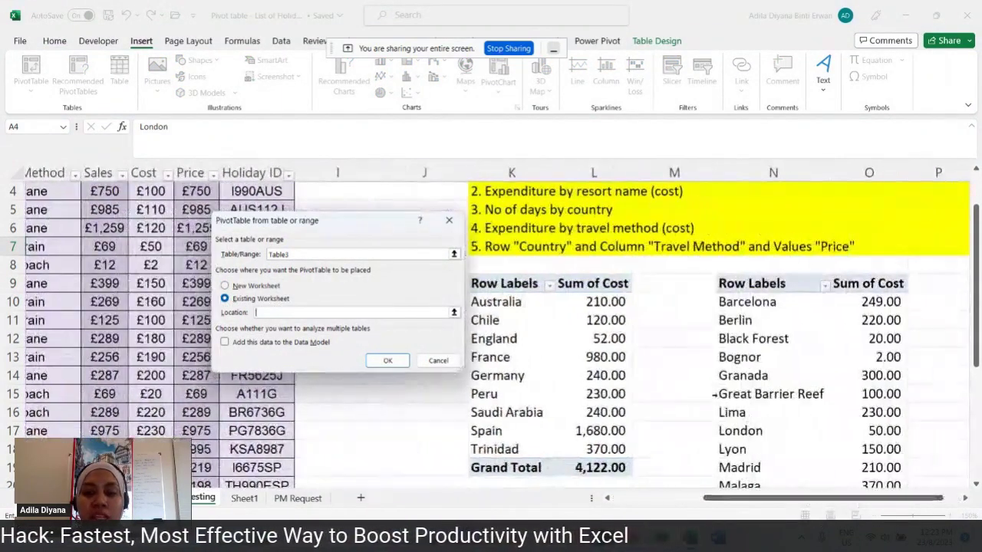
{"action": "scroll", "coordinate": [537, 346], "scroll_direction": "down", "scroll_amount": 3}
{"action": "left_click", "coordinate": [524, 341]}
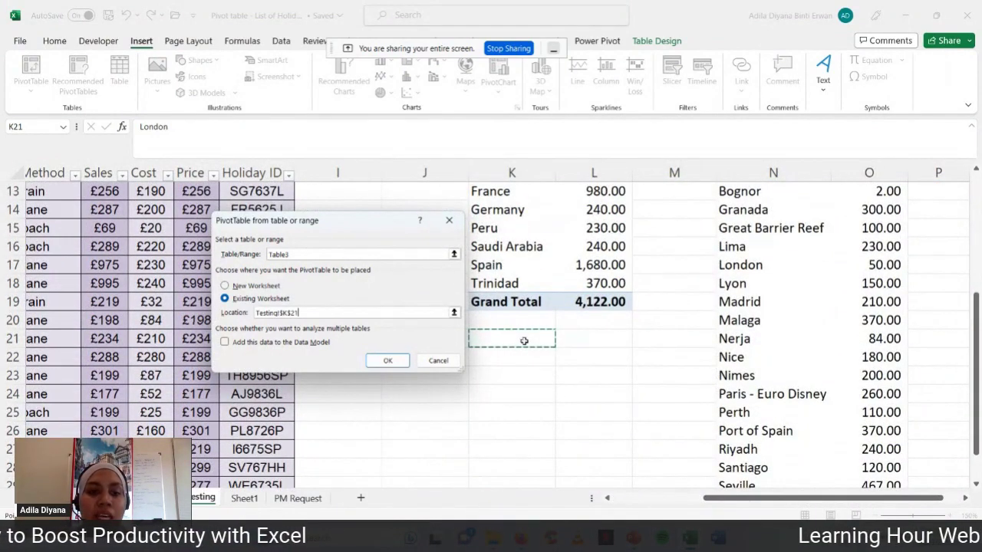
{"action": "left_click", "coordinate": [388, 361]}
{"action": "scroll", "coordinate": [510, 350], "scroll_direction": "up", "scroll_amount": 4}
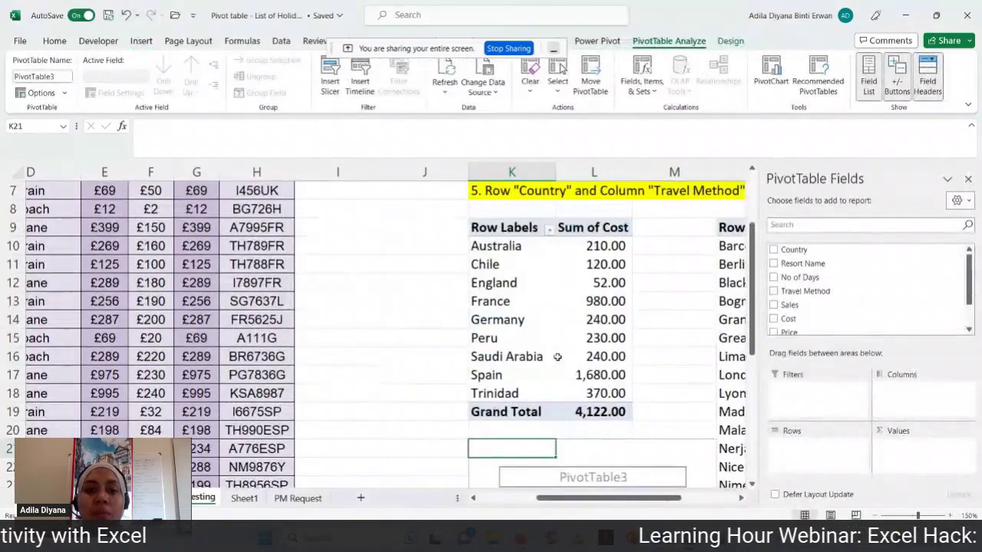
- Build PivotTable3 with Country rows and summed No of Days (Australia 60, Chile 21)
{"action": "left_click", "coordinate": [485, 265]}
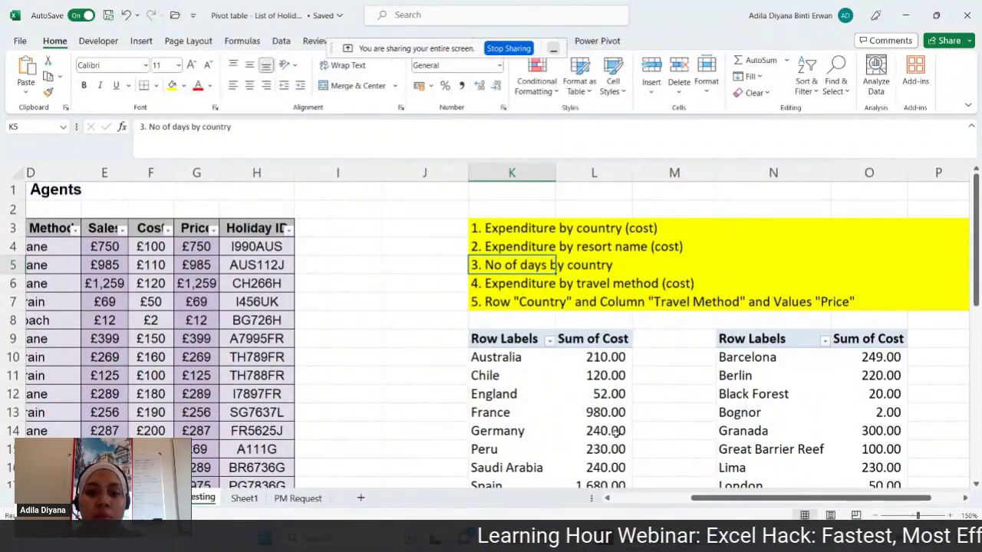
{"action": "scroll", "coordinate": [577, 274], "scroll_direction": "down", "scroll_amount": 4}
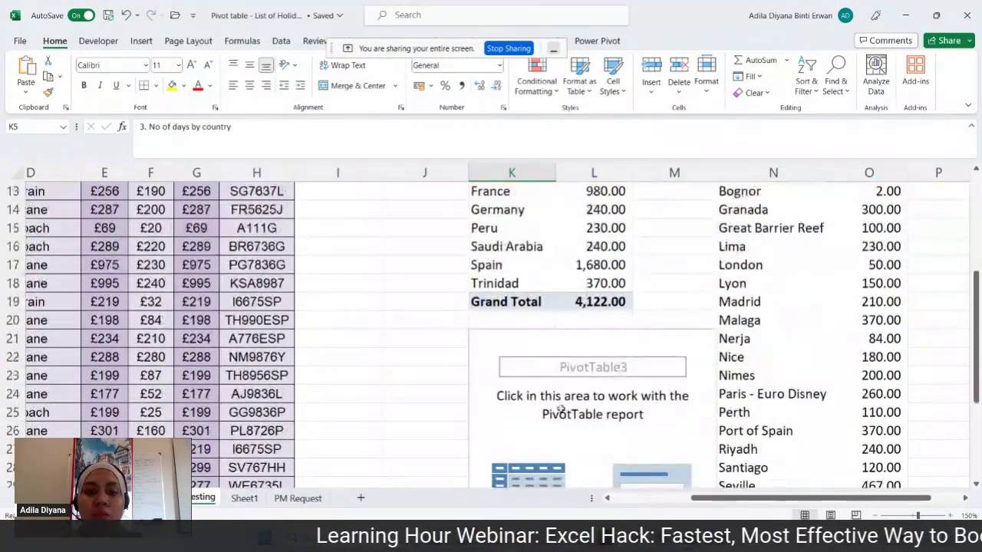
{"action": "left_click", "coordinate": [553, 435]}
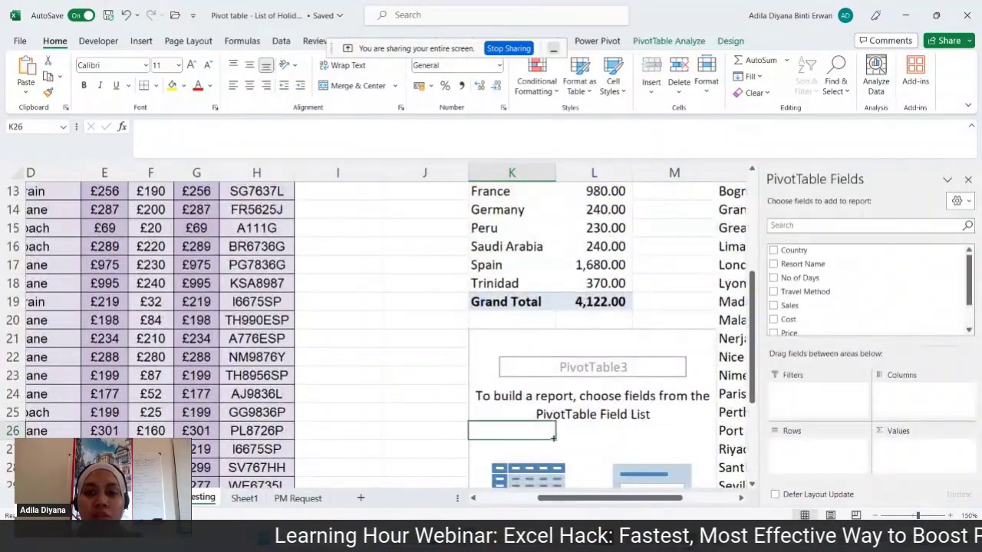
{"action": "left_click", "coordinate": [774, 251]}
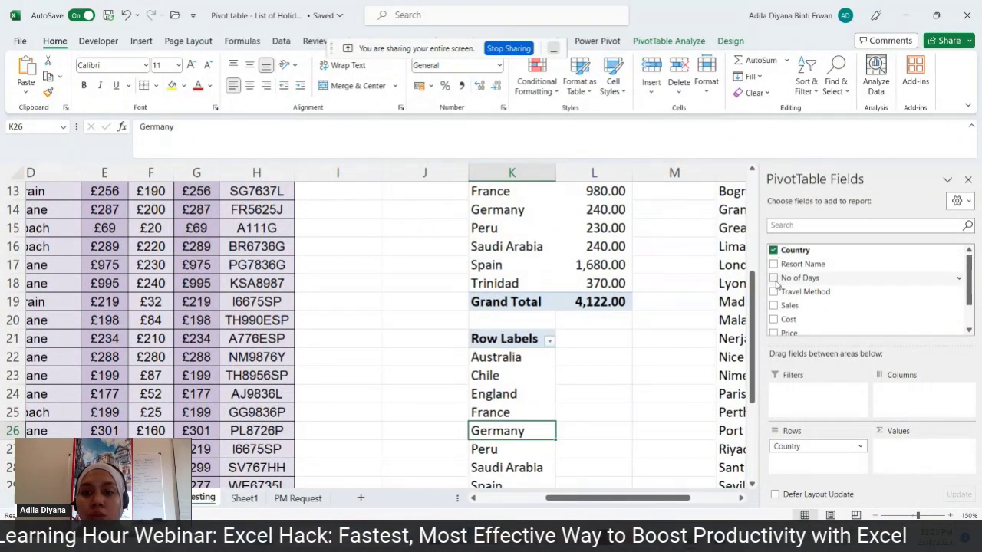
{"action": "left_click", "coordinate": [774, 278]}
{"action": "scroll", "coordinate": [693, 396], "scroll_direction": "down", "scroll_amount": 2}
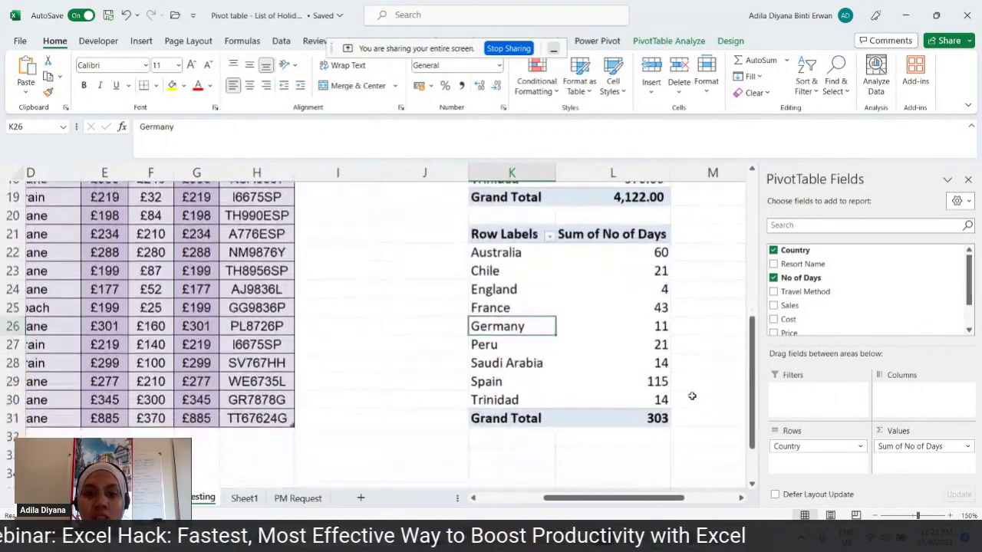
{"action": "left_click", "coordinate": [689, 247]}
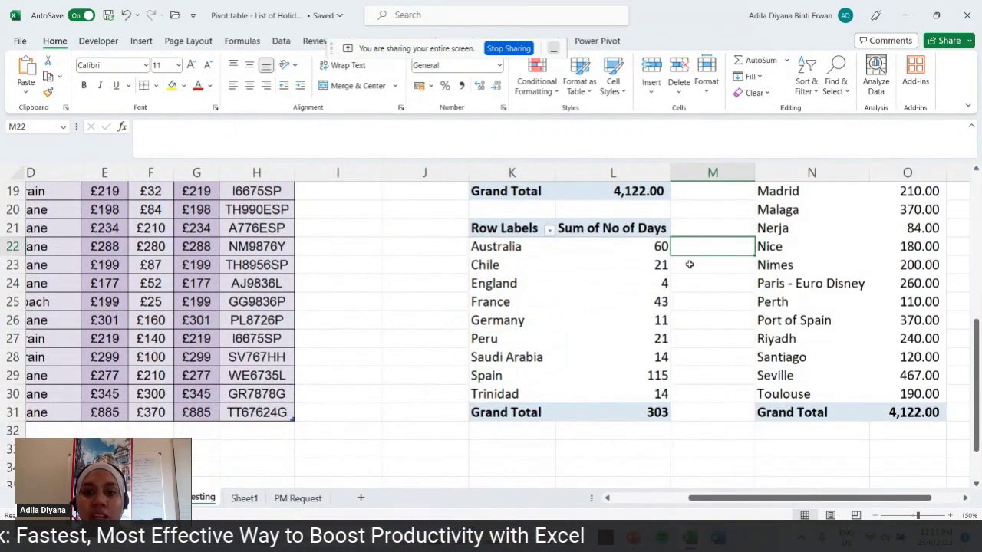
- Review the pivot tables, then open the Country Row Labels dropdown on the Sum of Cost pivot
{"action": "left_click", "coordinate": [404, 314]}
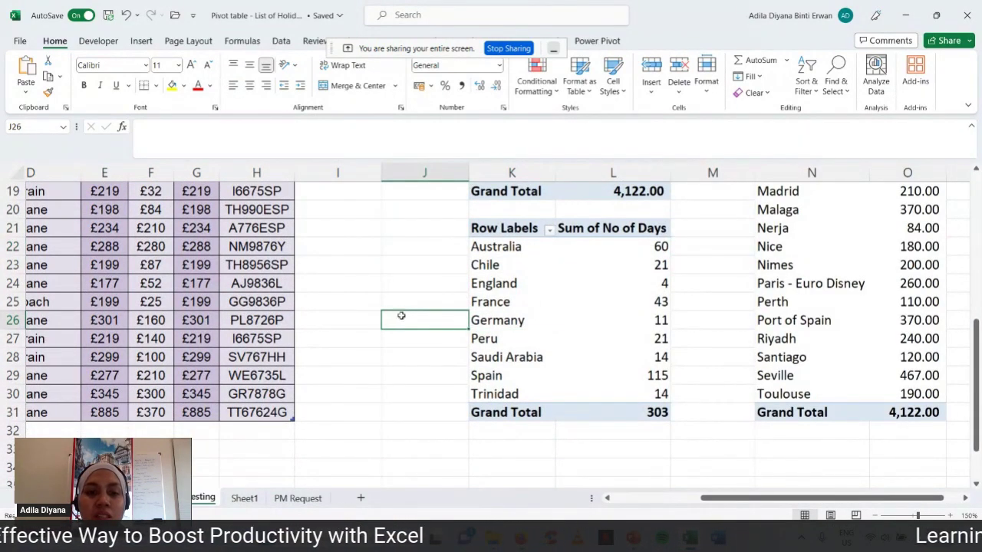
{"action": "left_click", "coordinate": [692, 377]}
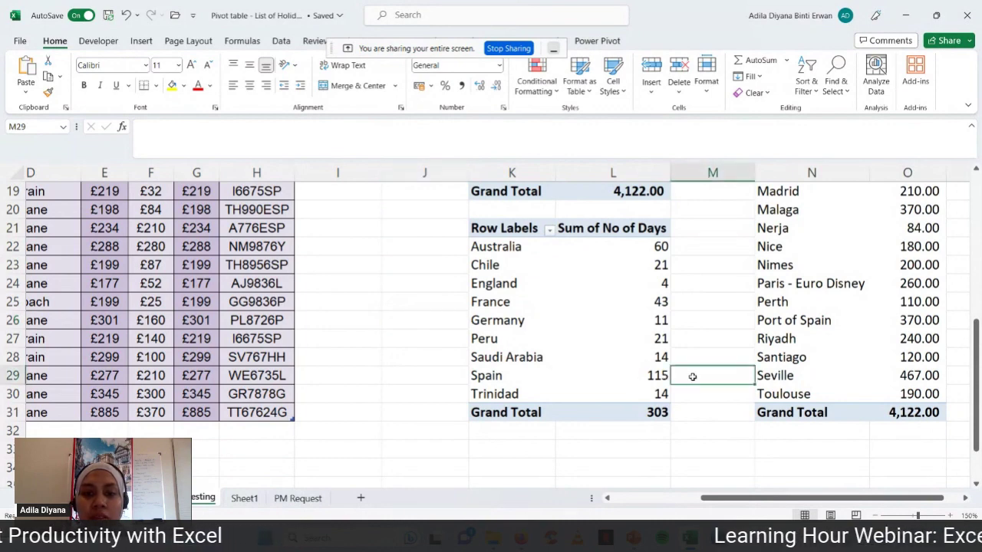
{"action": "left_click", "coordinate": [700, 246]}
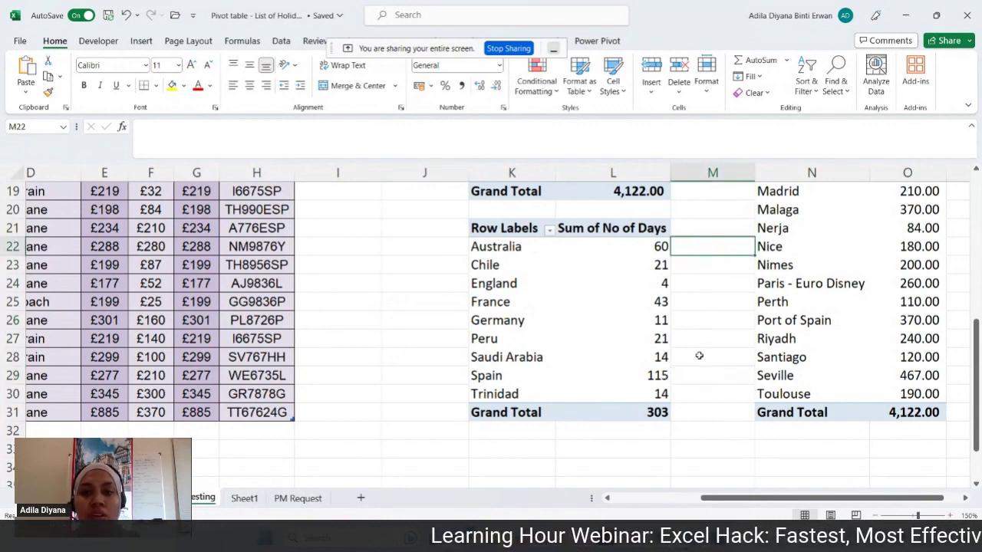
{"action": "scroll", "coordinate": [713, 357], "scroll_direction": "up", "scroll_amount": 5}
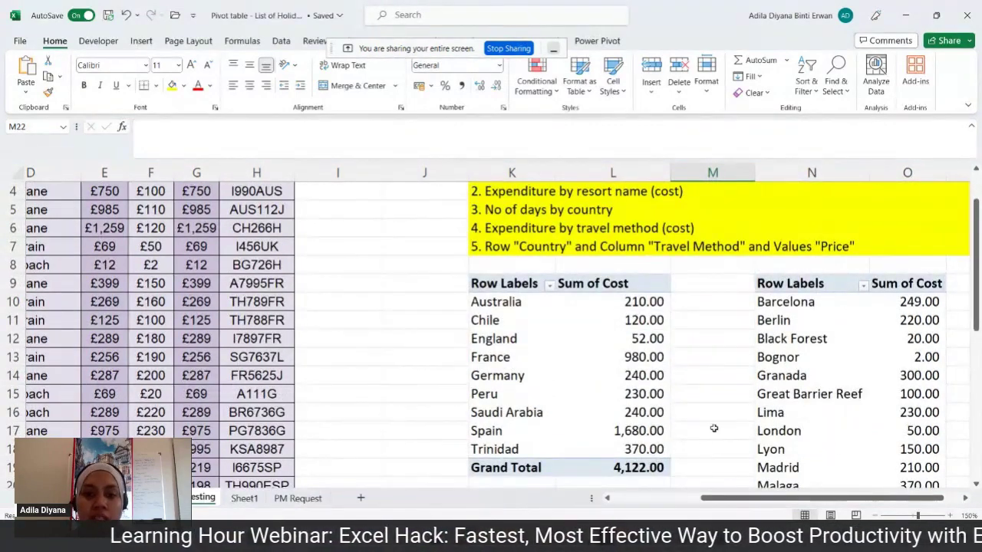
{"action": "scroll", "coordinate": [713, 429], "scroll_direction": "down", "scroll_amount": 4}
{"action": "scroll", "coordinate": [714, 430], "scroll_direction": "up", "scroll_amount": 3}
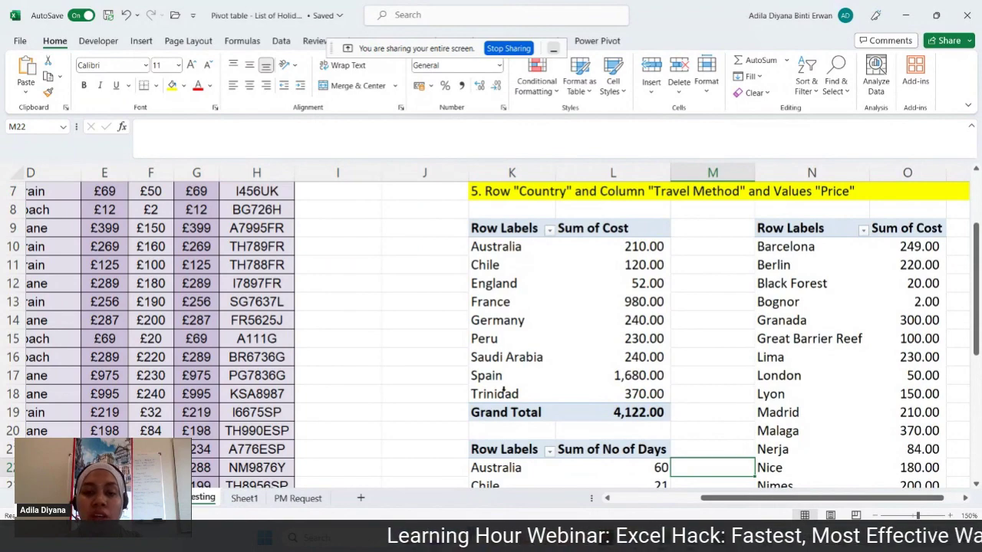
{"action": "scroll", "coordinate": [955, 384], "scroll_direction": "down", "scroll_amount": 5}
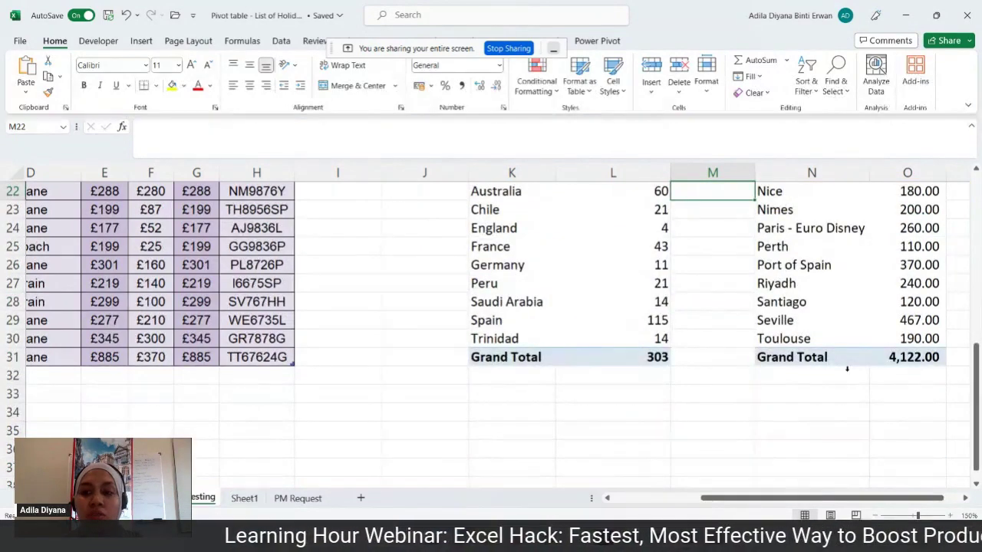
{"action": "scroll", "coordinate": [847, 369], "scroll_direction": "up", "scroll_amount": 5}
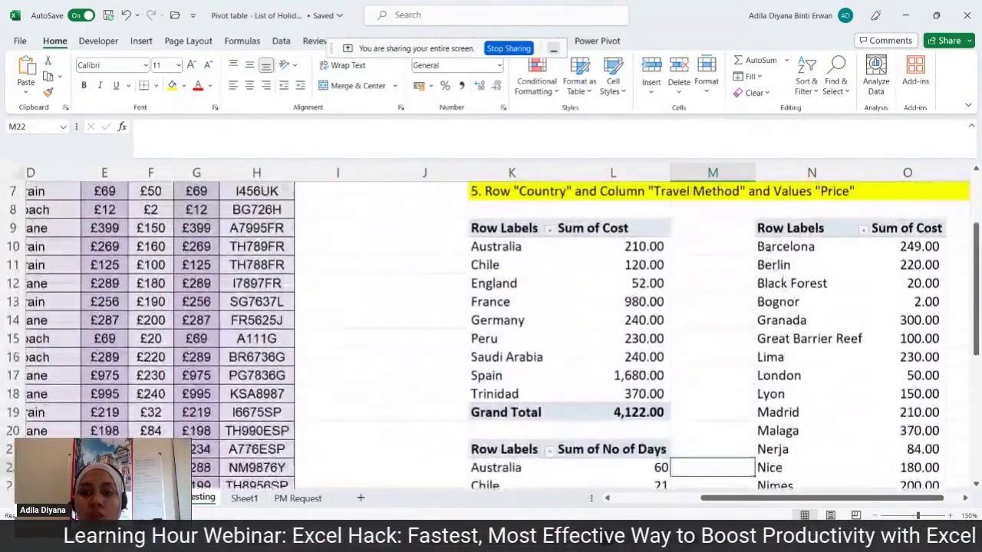
{"action": "scroll", "coordinate": [802, 306], "scroll_direction": "down", "scroll_amount": 4}
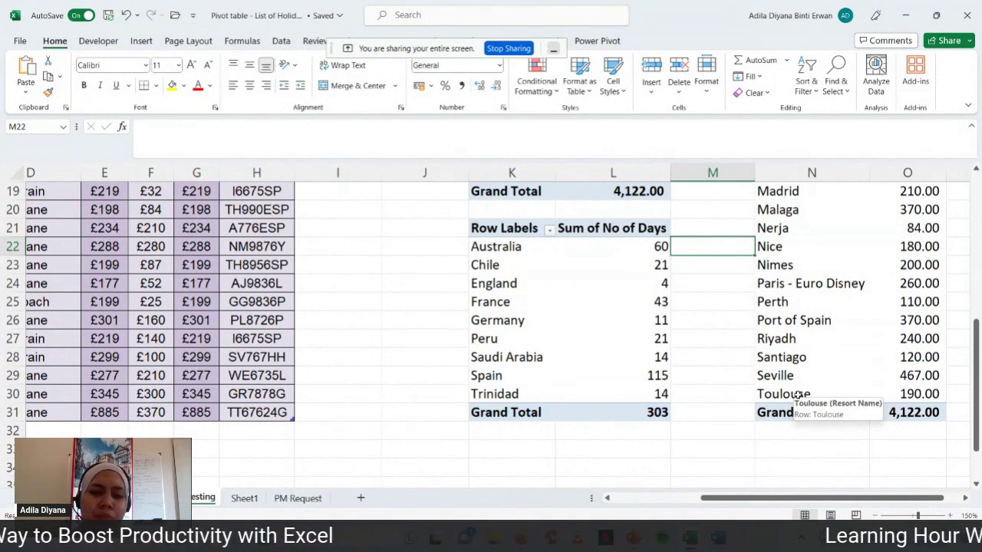
{"action": "scroll", "coordinate": [687, 393], "scroll_direction": "up", "scroll_amount": 4}
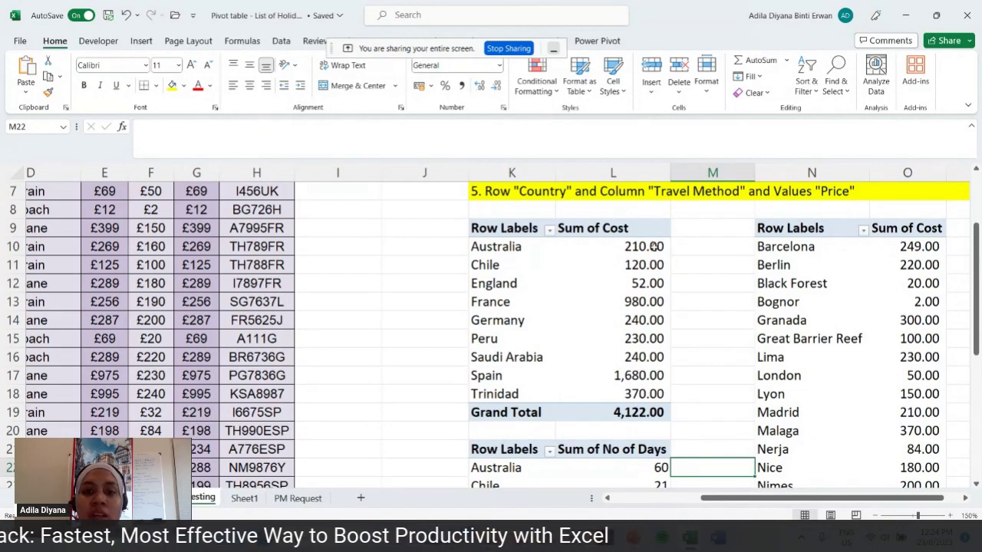
{"action": "mouse_move", "coordinate": [638, 295]}
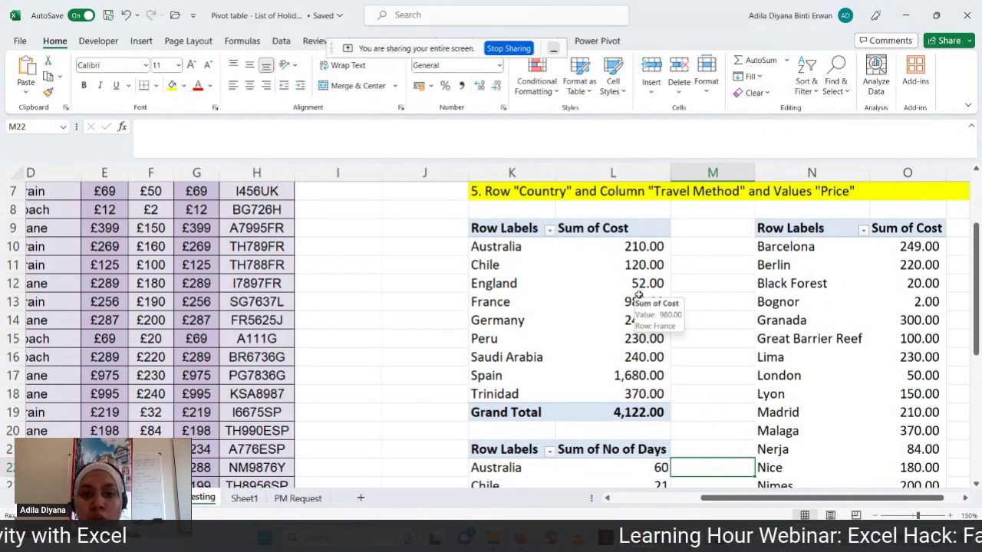
{"action": "left_click", "coordinate": [550, 232]}
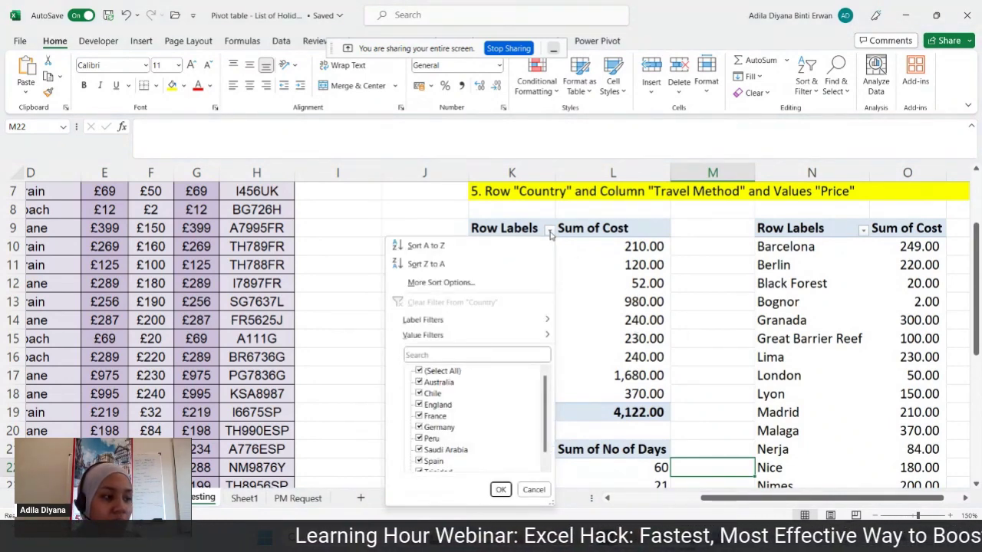
- Sort countries descending by Sum of Cost, from Spain 1,680.00 down to England 52.00
{"action": "left_click", "coordinate": [535, 287]}
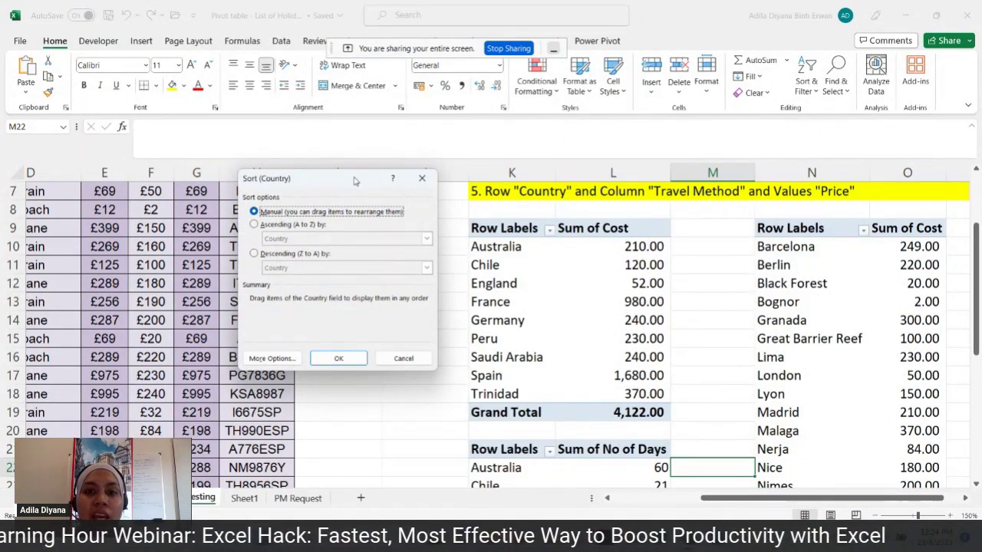
{"action": "left_click_drag", "start_coordinate": [354, 181], "coordinate": [804, 219]}
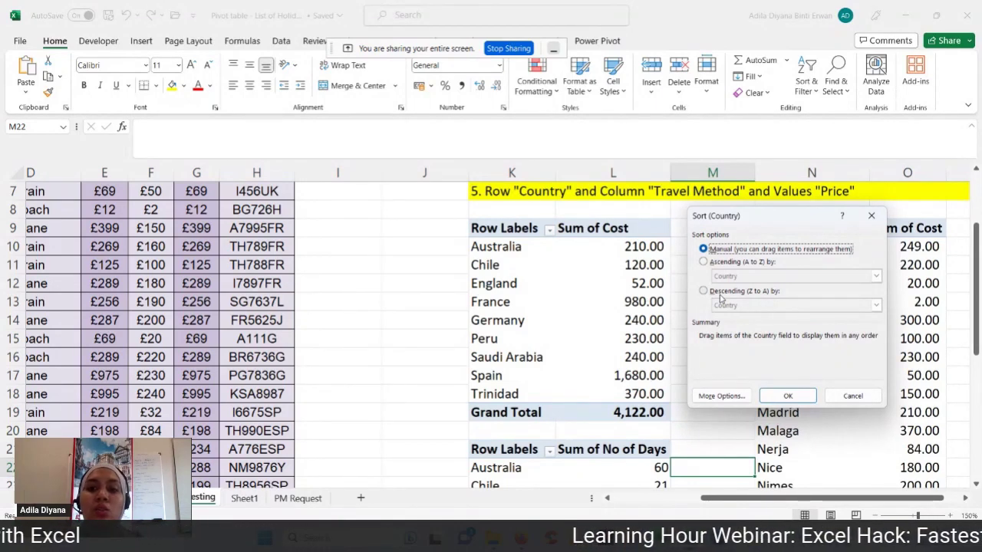
{"action": "left_click", "coordinate": [721, 298]}
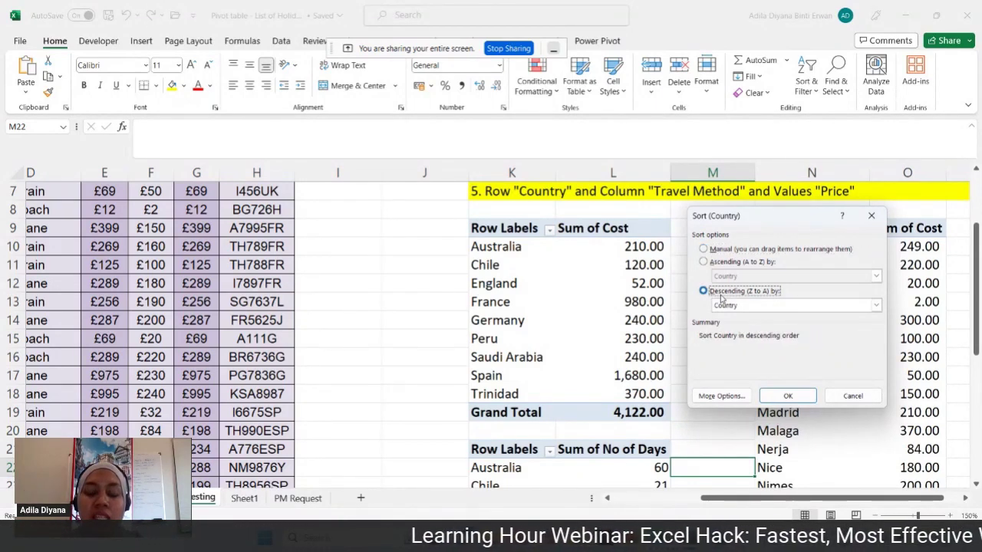
{"action": "left_click", "coordinate": [876, 305]}
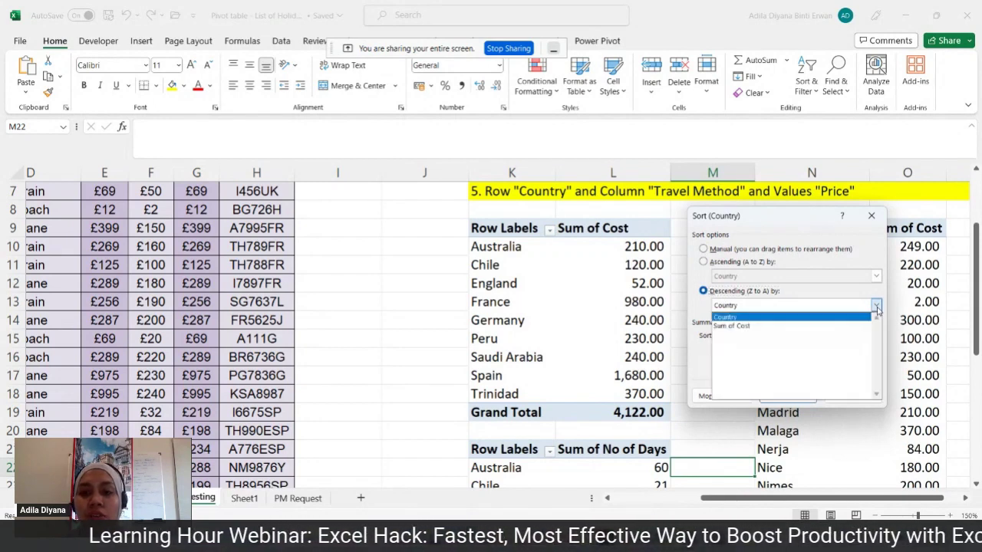
{"action": "left_click", "coordinate": [865, 327]}
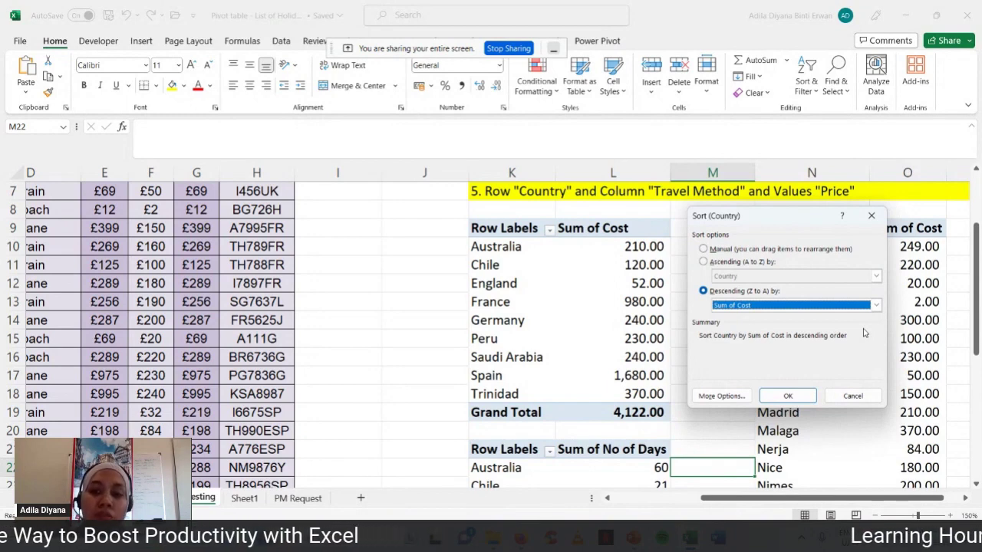
{"action": "left_click", "coordinate": [875, 306]}
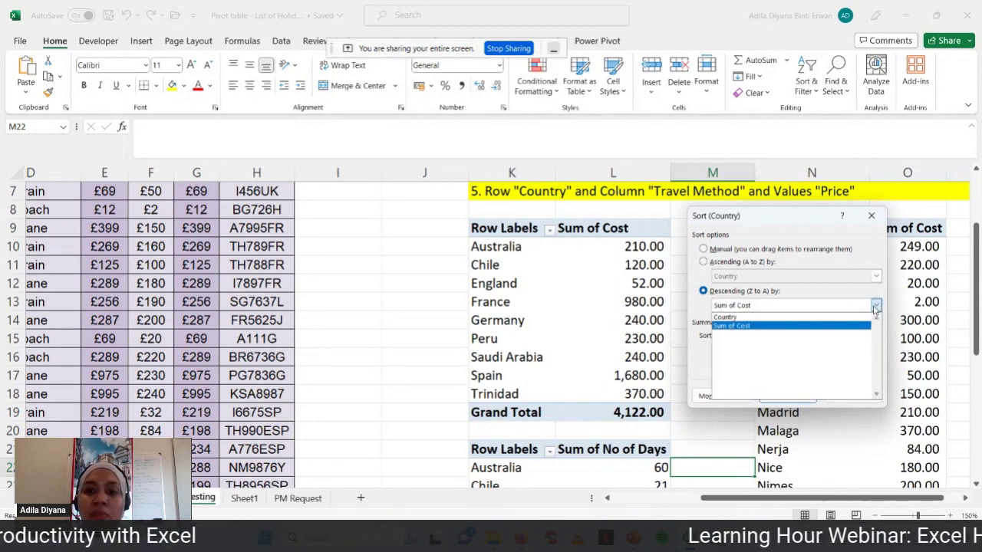
{"action": "left_click", "coordinate": [875, 306]}
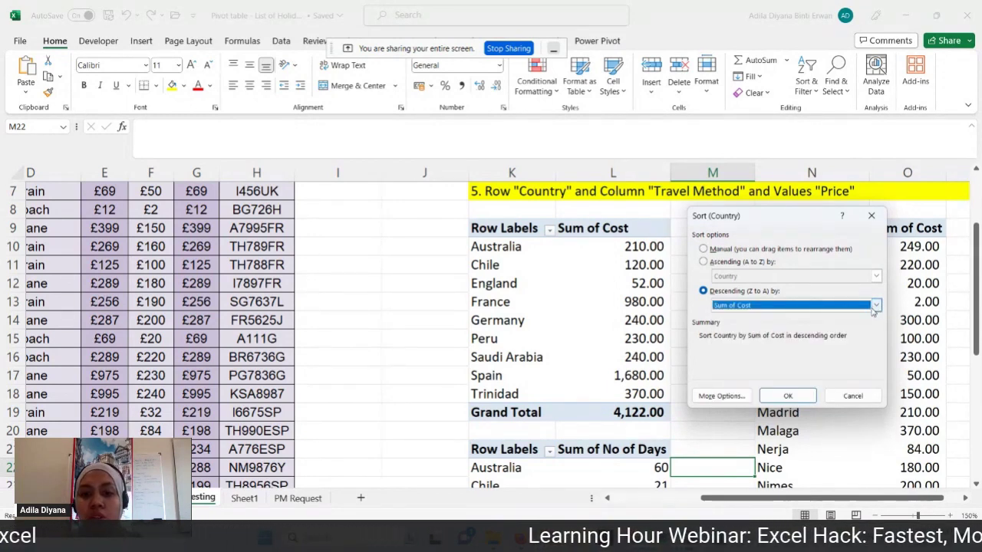
{"action": "left_click", "coordinate": [788, 396]}
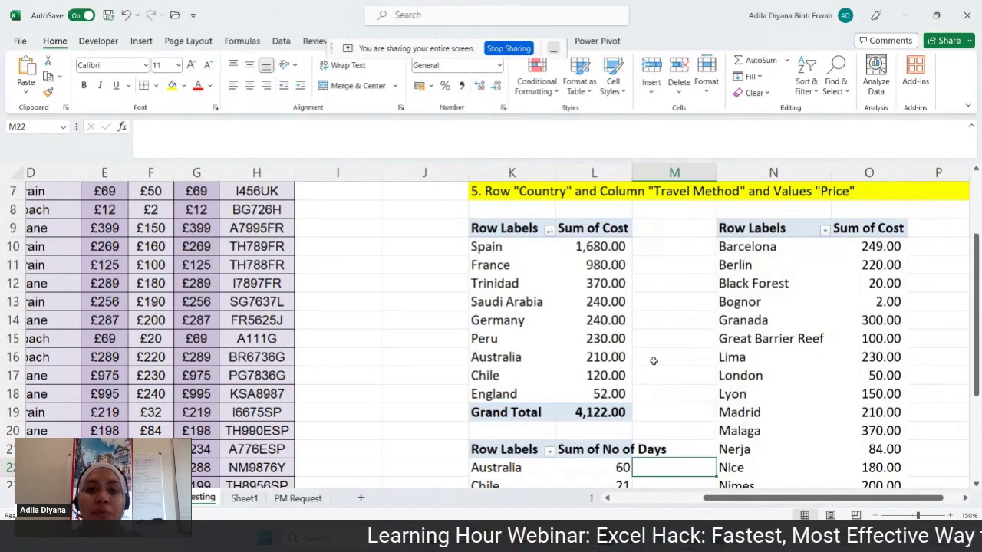
{"action": "left_click", "coordinate": [639, 244]}
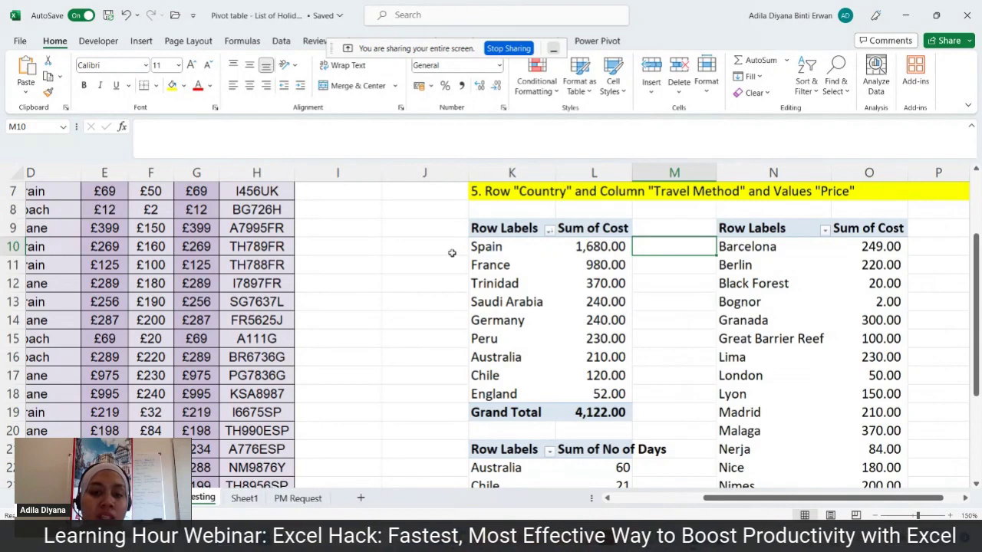
{"action": "left_click", "coordinate": [615, 248]}
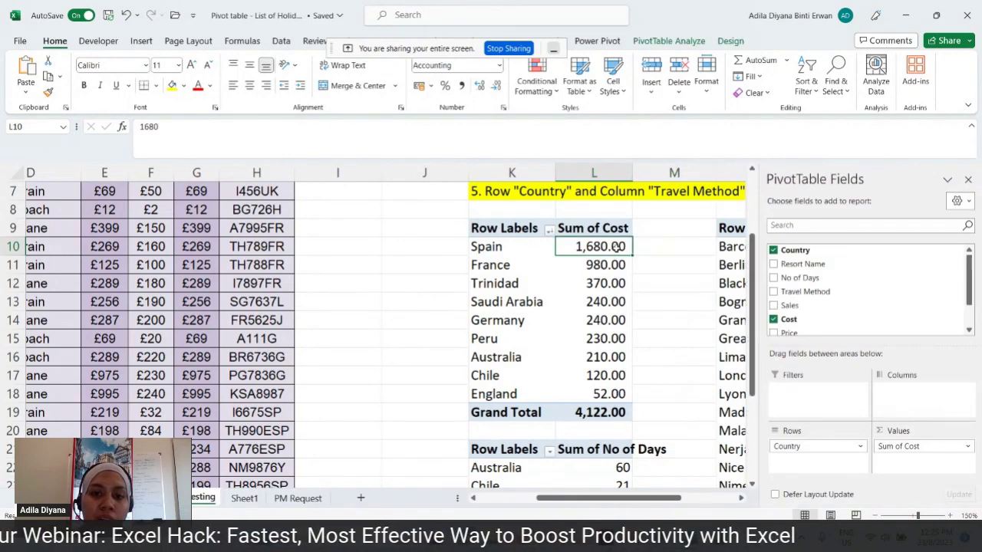
{"action": "left_click", "coordinate": [597, 392]}
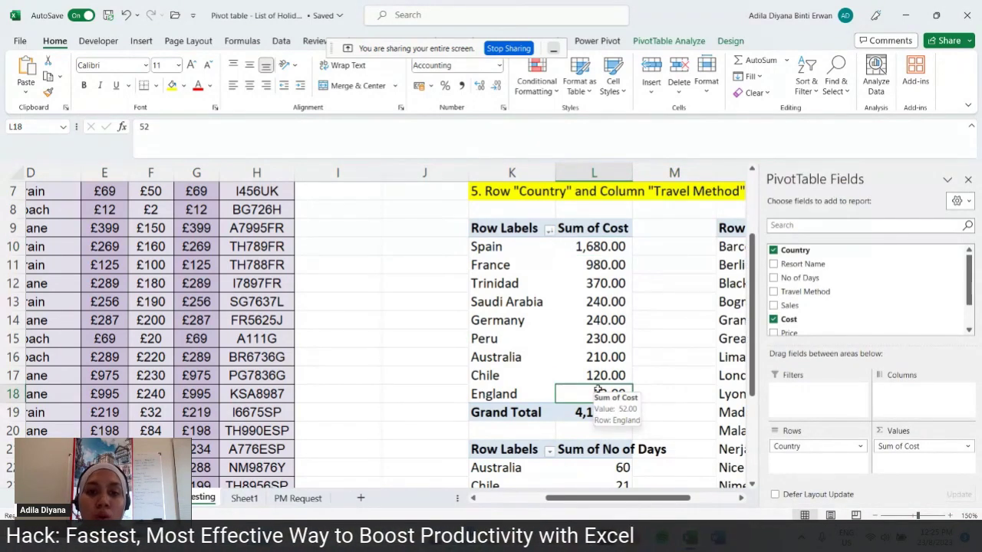
{"action": "left_click", "coordinate": [503, 248]}
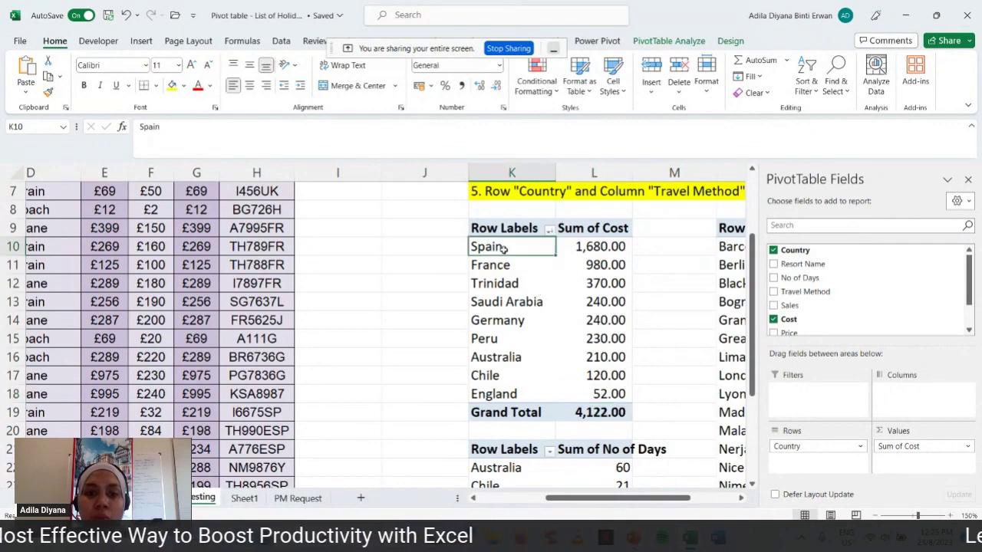
{"action": "left_click", "coordinate": [503, 389]}
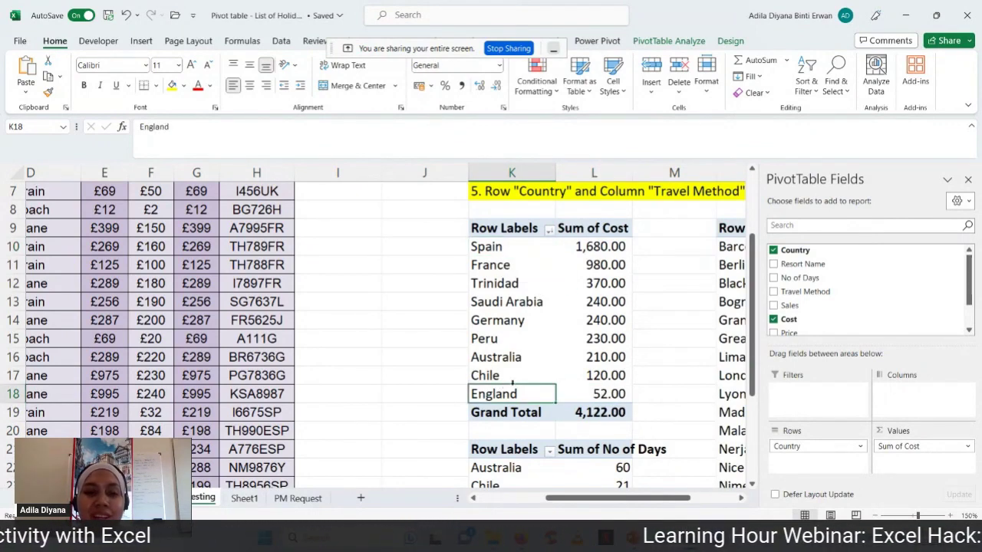
{"action": "mouse_move", "coordinate": [579, 355]}
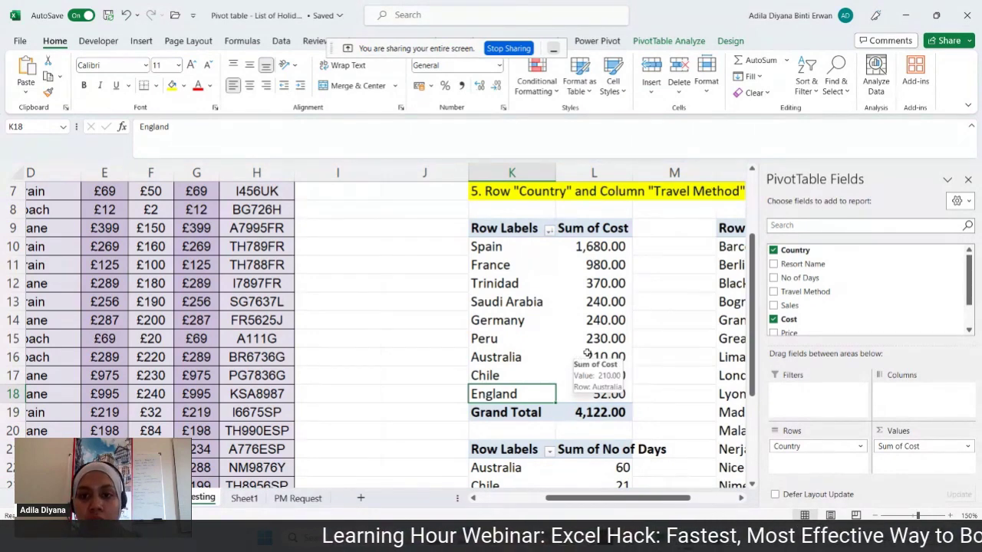
{"action": "scroll", "coordinate": [587, 354], "scroll_direction": "up", "scroll_amount": 2}
{"action": "left_click", "coordinate": [489, 283]}
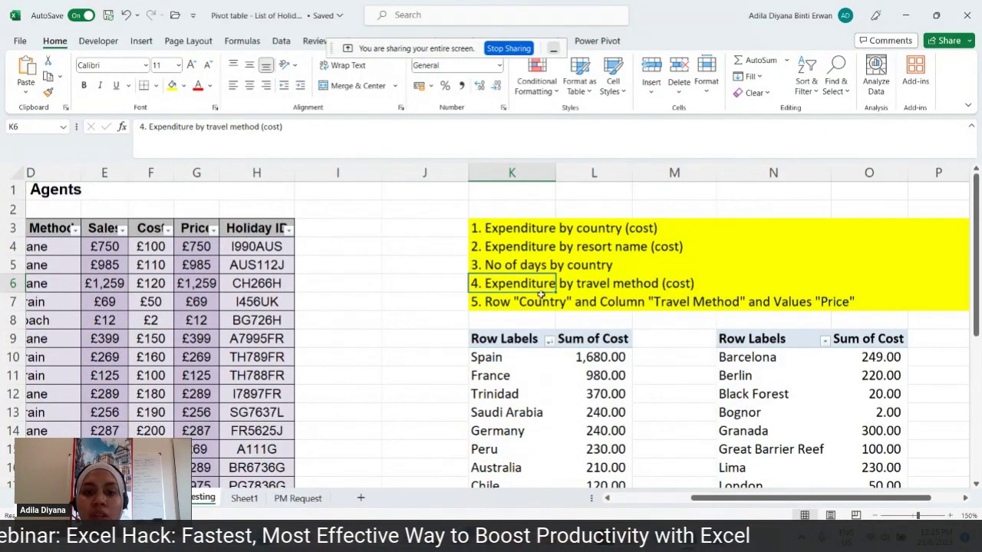
{"action": "left_click", "coordinate": [508, 302]}
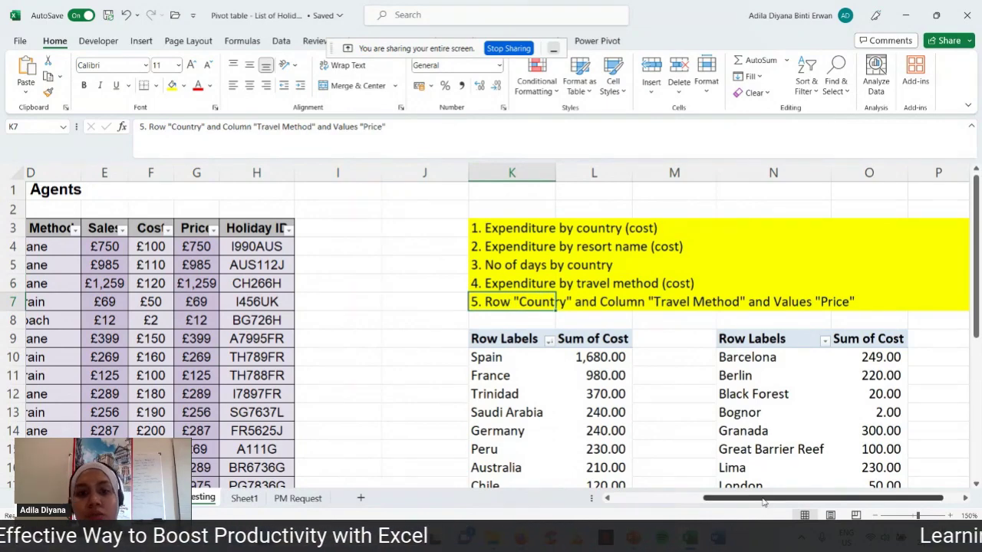
{"action": "left_click_drag", "start_coordinate": [764, 502], "coordinate": [674, 503]}
{"action": "left_click", "coordinate": [362, 339]}
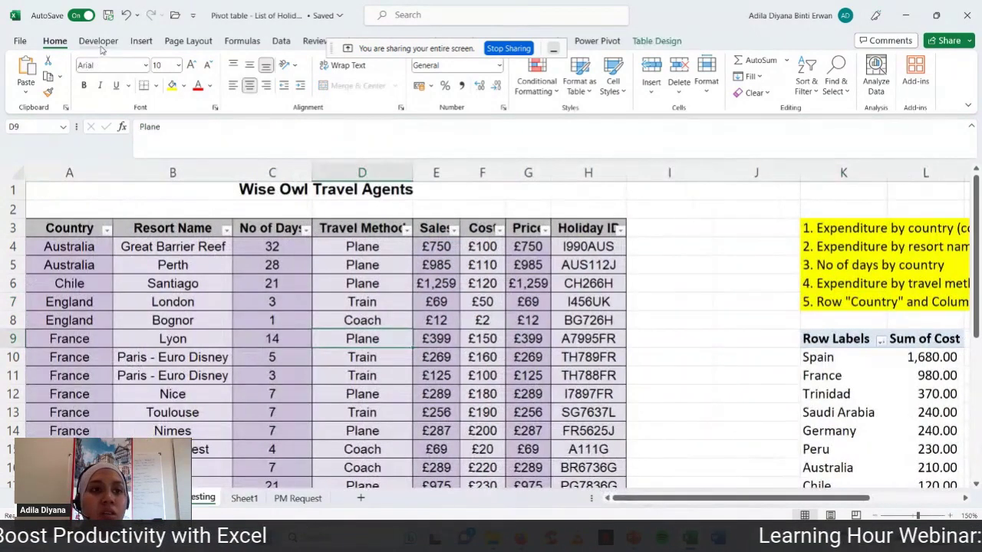
- Create a new empty pivot table from the data table at cell K33 on this sheet
{"action": "left_click", "coordinate": [141, 41]}
{"action": "left_click", "coordinate": [32, 69]}
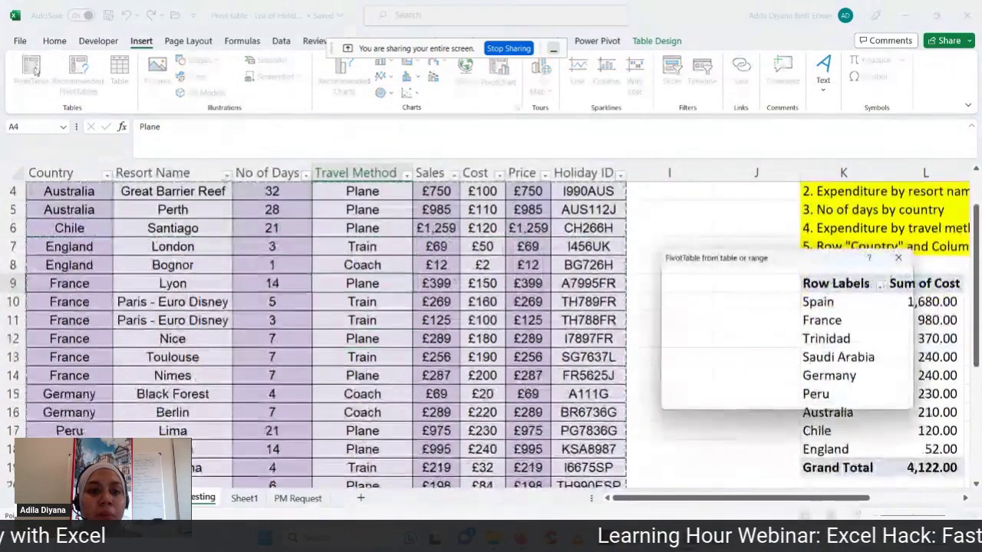
{"action": "left_click", "coordinate": [706, 338]}
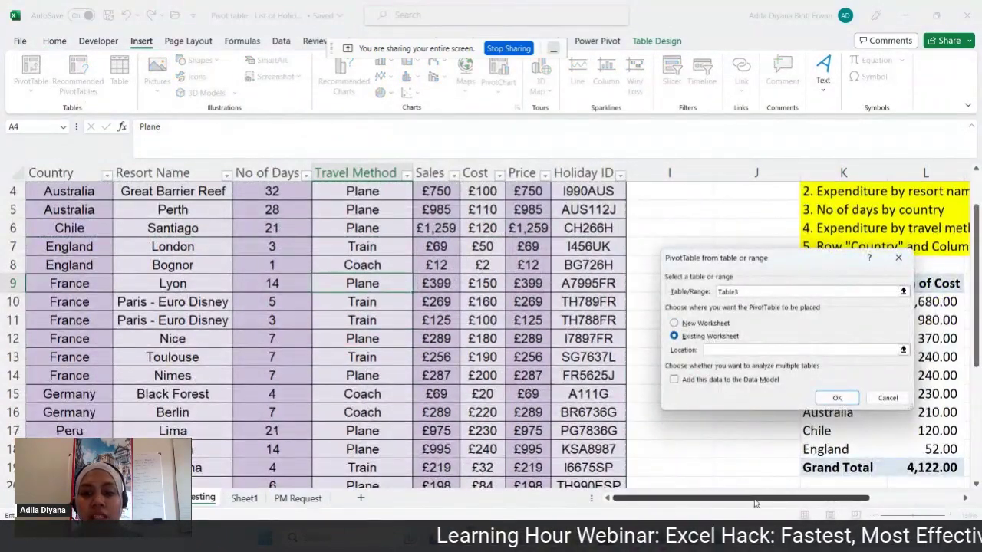
{"action": "left_click_drag", "start_coordinate": [756, 504], "coordinate": [840, 503]}
{"action": "scroll", "coordinate": [859, 482], "scroll_direction": "down", "scroll_amount": 4}
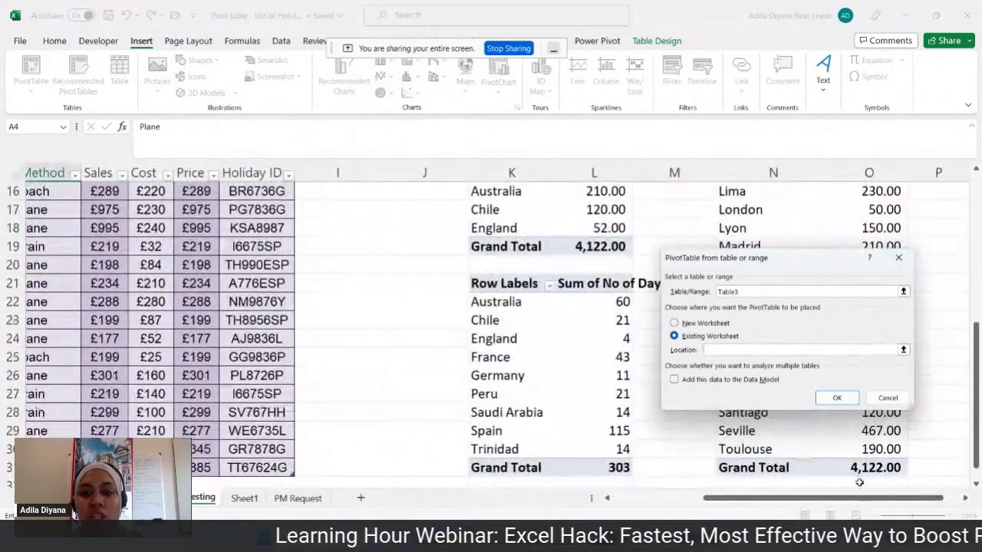
{"action": "scroll", "coordinate": [859, 482], "scroll_direction": "down", "scroll_amount": 2}
{"action": "left_click", "coordinate": [528, 397]}
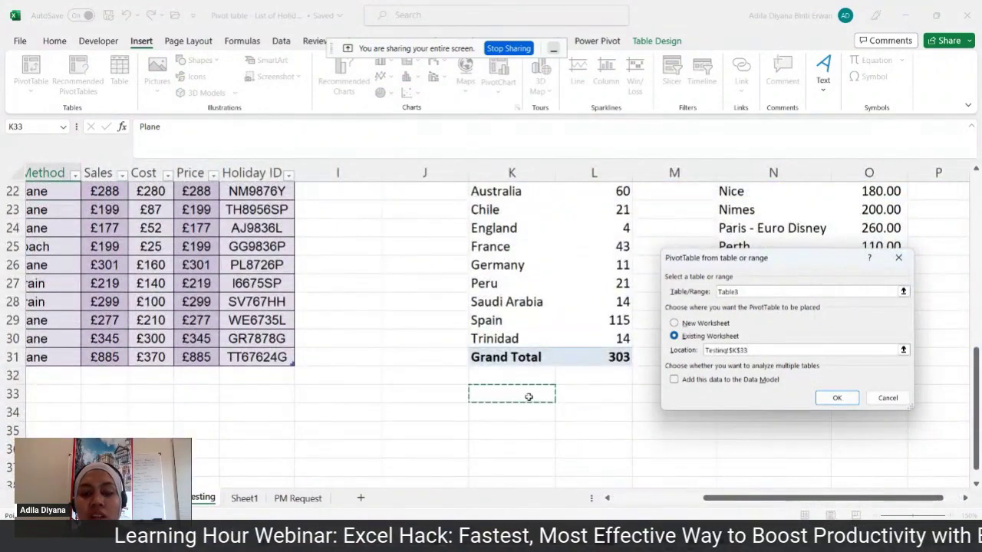
{"action": "left_click", "coordinate": [835, 398]}
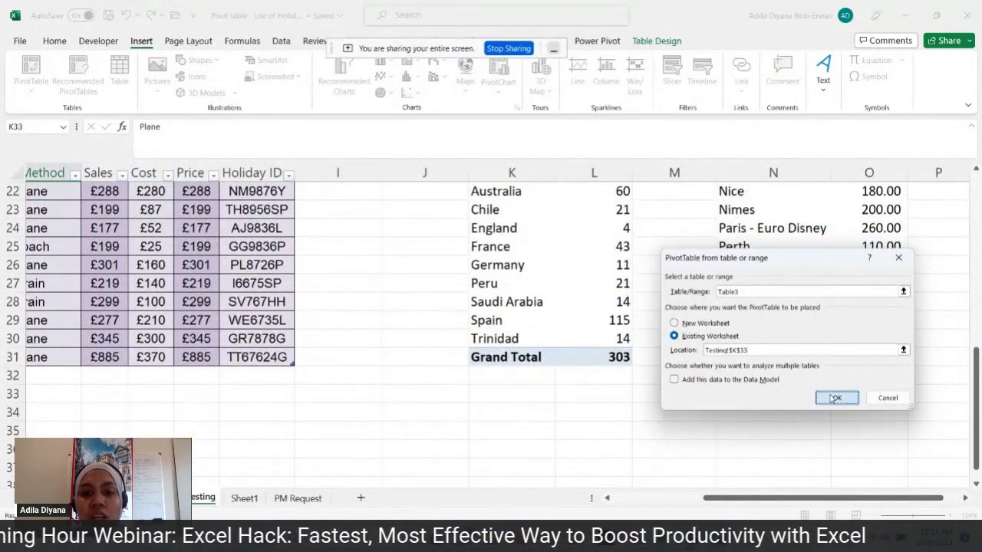
{"action": "scroll", "coordinate": [649, 353], "scroll_direction": "up", "scroll_amount": 7}
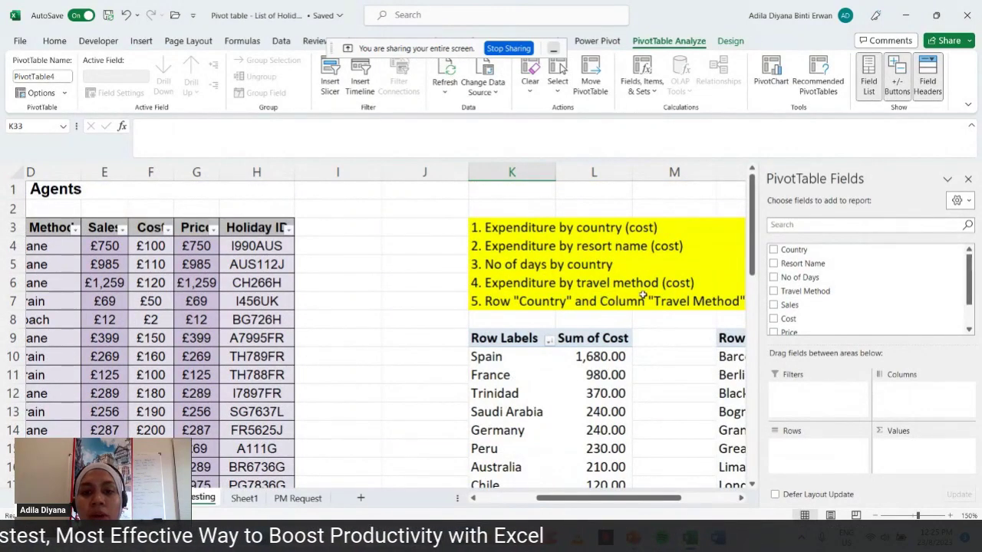
- Add Travel Method rows and Sum of Cost values, then select the totals in L34:L37
{"action": "left_click", "coordinate": [774, 291]}
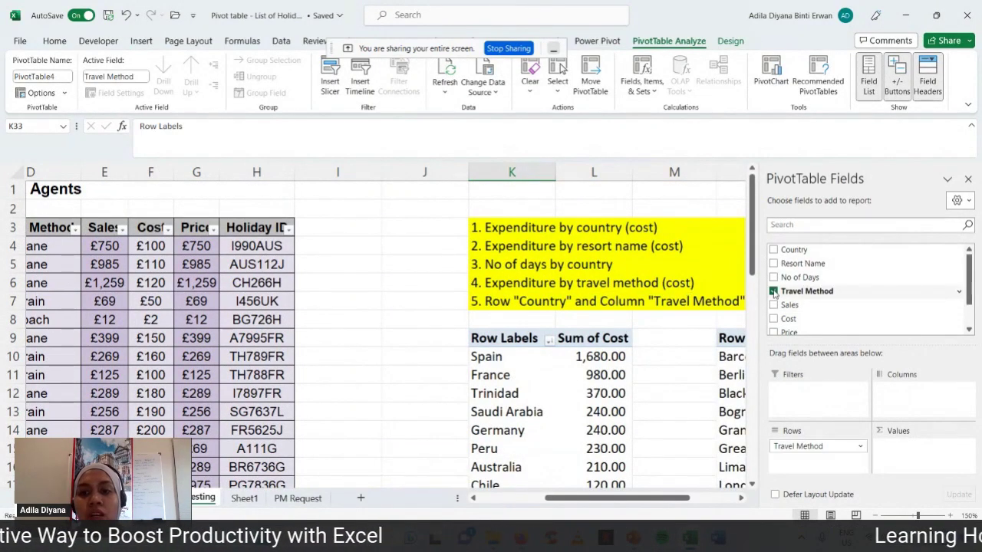
{"action": "left_click", "coordinate": [773, 319]}
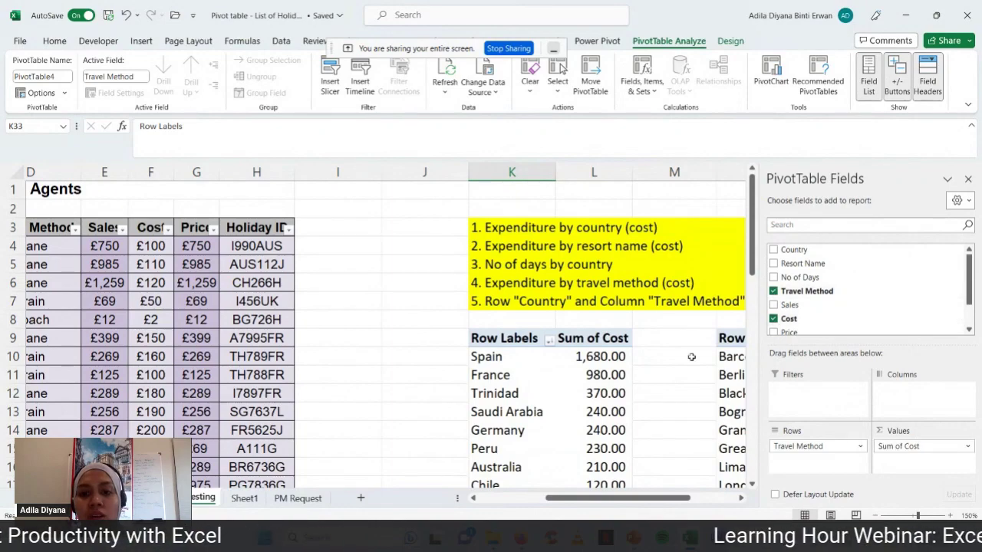
{"action": "scroll", "coordinate": [693, 355], "scroll_direction": "down", "scroll_amount": 8}
{"action": "left_click_drag", "start_coordinate": [616, 357], "coordinate": [614, 412]}
{"action": "left_click", "coordinate": [59, 42]}
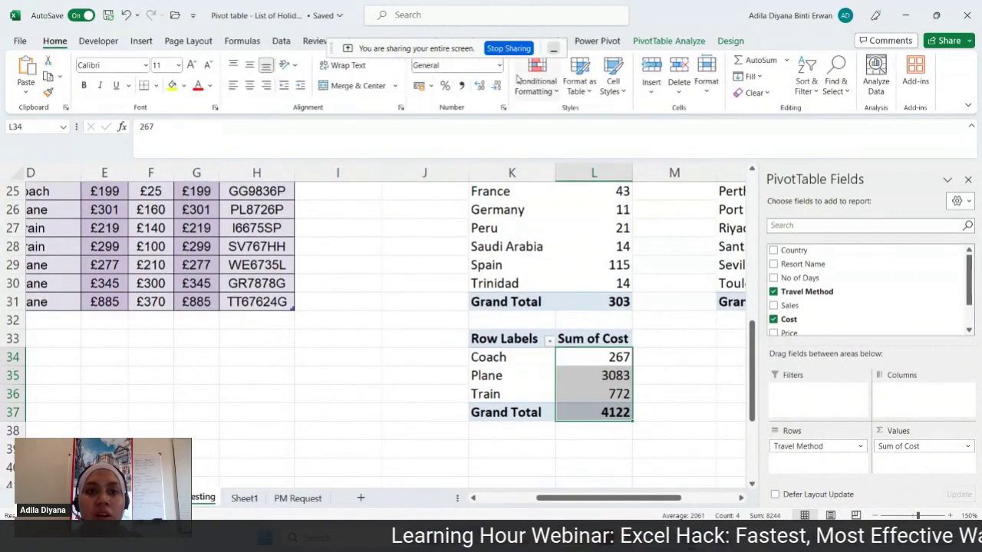
- Apply Comma Style to L34:L37 so costs read 267.00, 3,083.00, 772.00 and 4,122.00
{"action": "left_click", "coordinate": [461, 85]}
{"action": "left_click", "coordinate": [649, 374]}
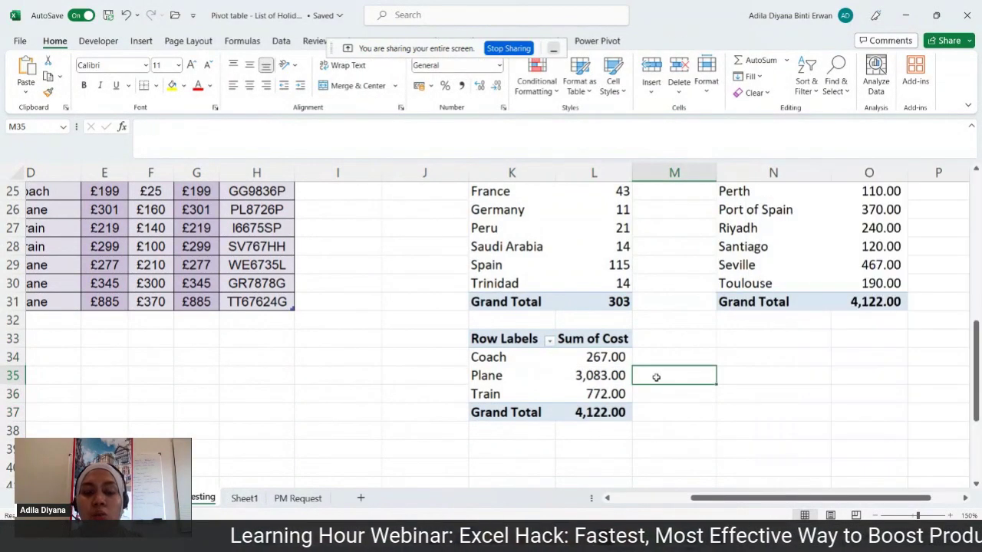
{"action": "scroll", "coordinate": [652, 375], "scroll_direction": "down", "scroll_amount": 2}
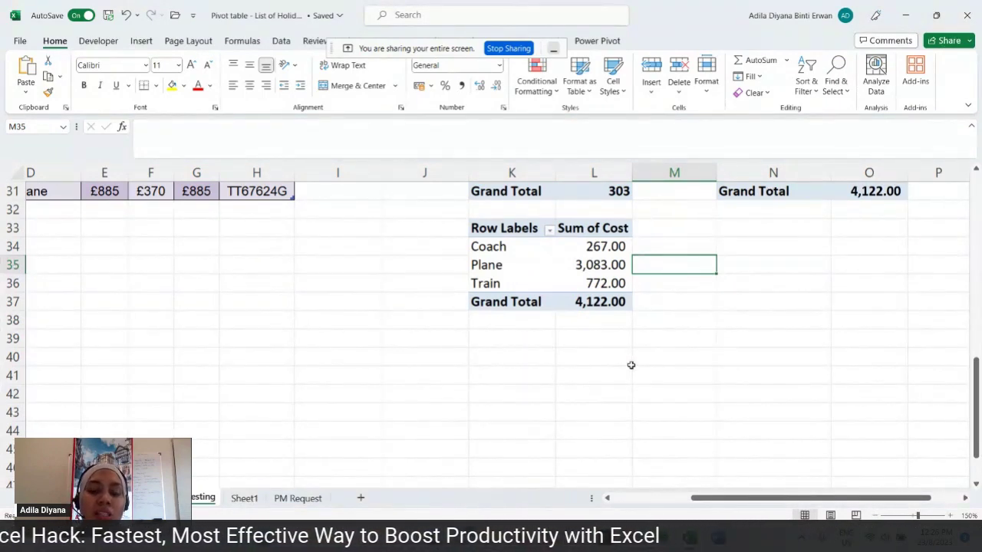
{"action": "left_click", "coordinate": [668, 247]}
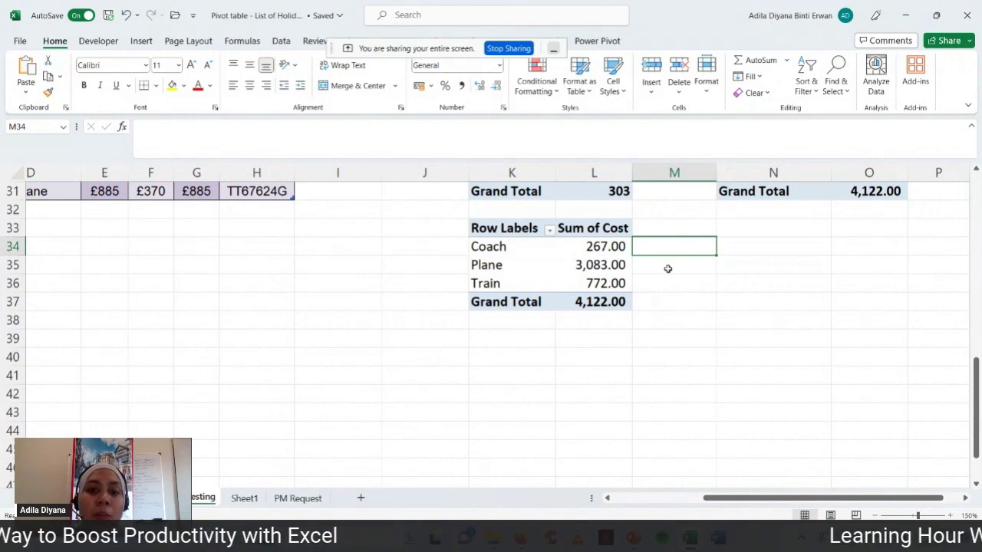
{"action": "left_click", "coordinate": [667, 269]}
{"action": "left_click", "coordinate": [667, 286]}
{"action": "left_click", "coordinate": [658, 245]}
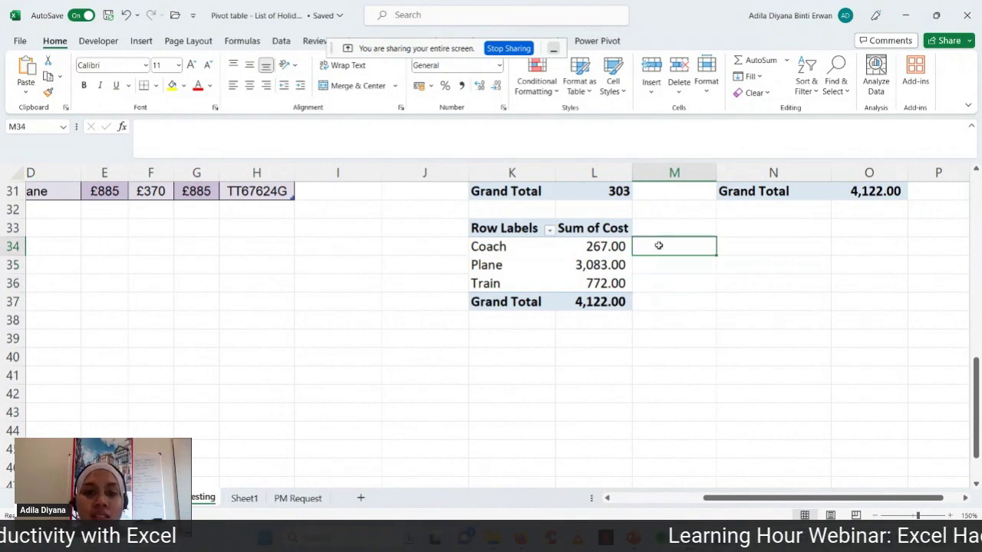
{"action": "left_click", "coordinate": [653, 266]}
{"action": "left_click", "coordinate": [652, 283]}
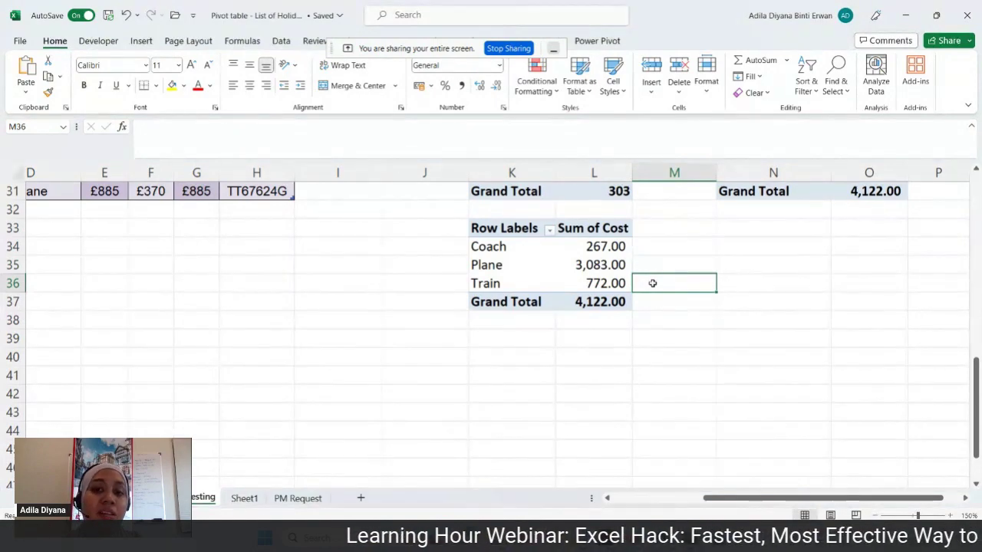
{"action": "scroll", "coordinate": [654, 283], "scroll_direction": "up", "scroll_amount": 10}
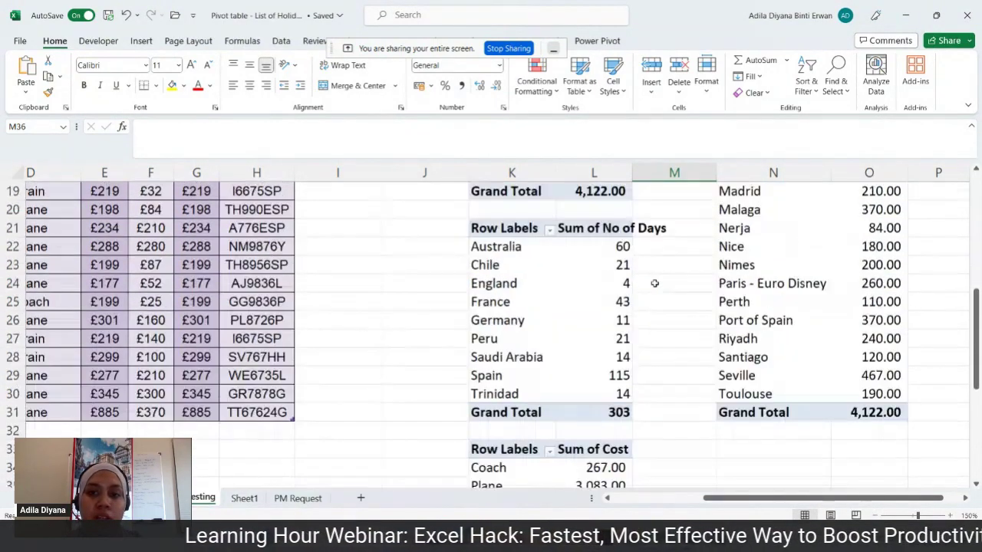
{"action": "left_click", "coordinate": [529, 304]}
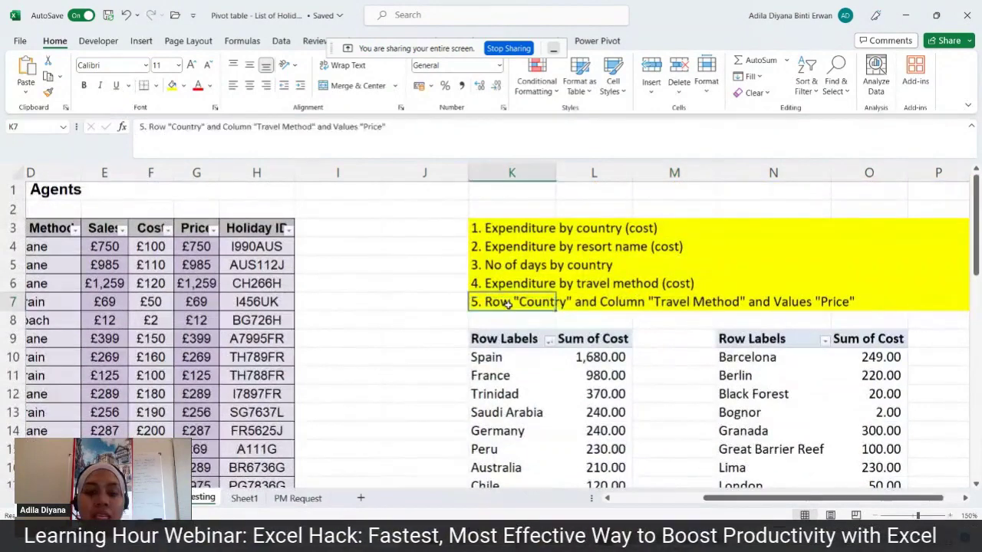
- Move the fifth task note from K7 to J7, then undo the move
{"action": "left_click_drag", "start_coordinate": [470, 304], "coordinate": [456, 305]}
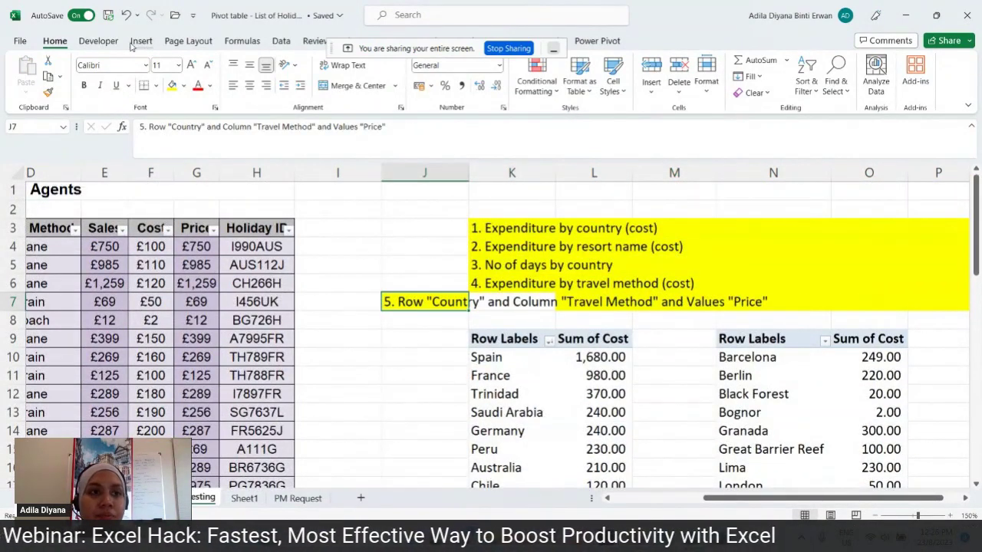
{"action": "left_click", "coordinate": [126, 14]}
{"action": "left_click", "coordinate": [532, 314]}
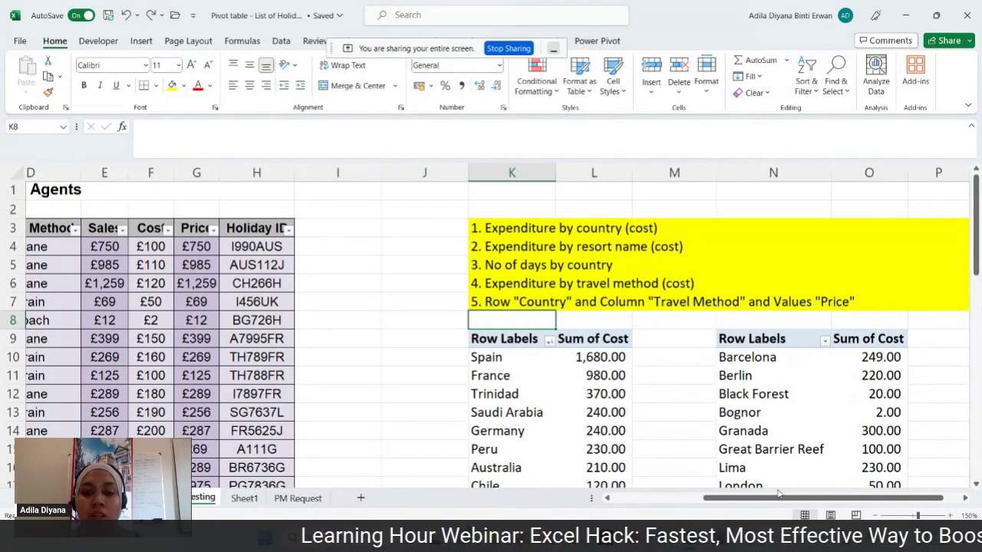
- Start a new pivot table from the travel agents table (Table3)
{"action": "left_click_drag", "start_coordinate": [765, 498], "coordinate": [675, 499]}
{"action": "left_click", "coordinate": [330, 319]}
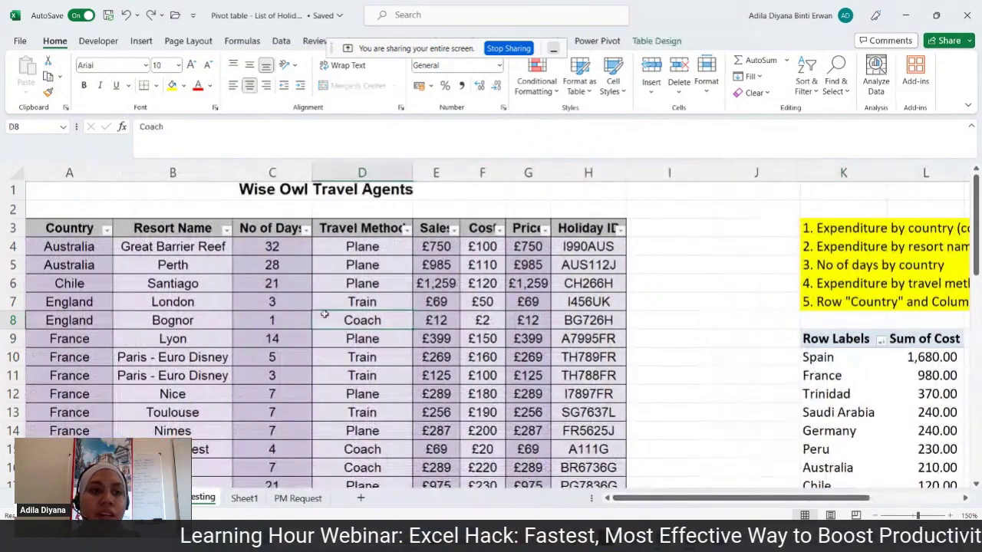
{"action": "left_click", "coordinate": [136, 42]}
{"action": "left_click", "coordinate": [31, 68]}
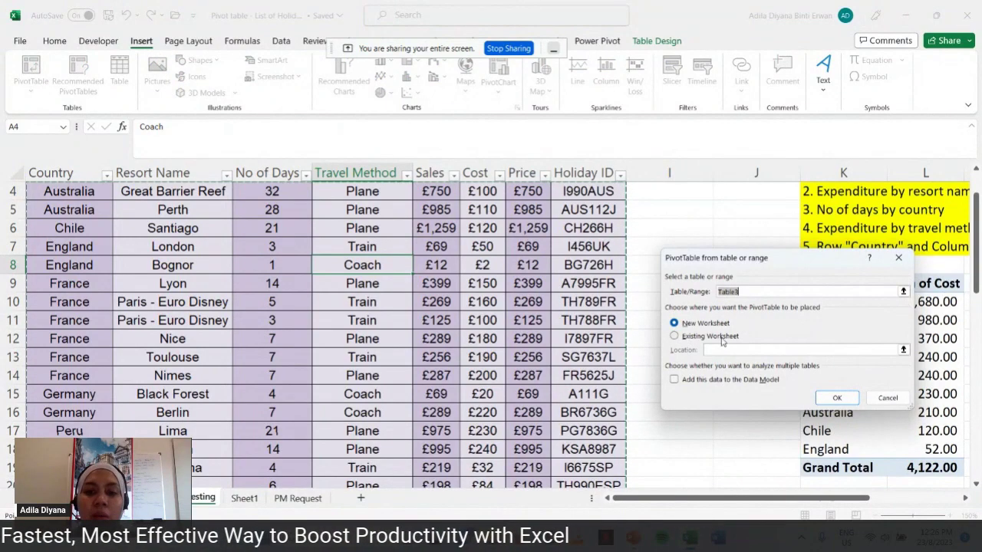
- Create a new empty pivot table on the existing worksheet at cell K39
{"action": "left_click", "coordinate": [722, 339]}
{"action": "scroll", "coordinate": [760, 326], "scroll_direction": "down", "scroll_amount": 8}
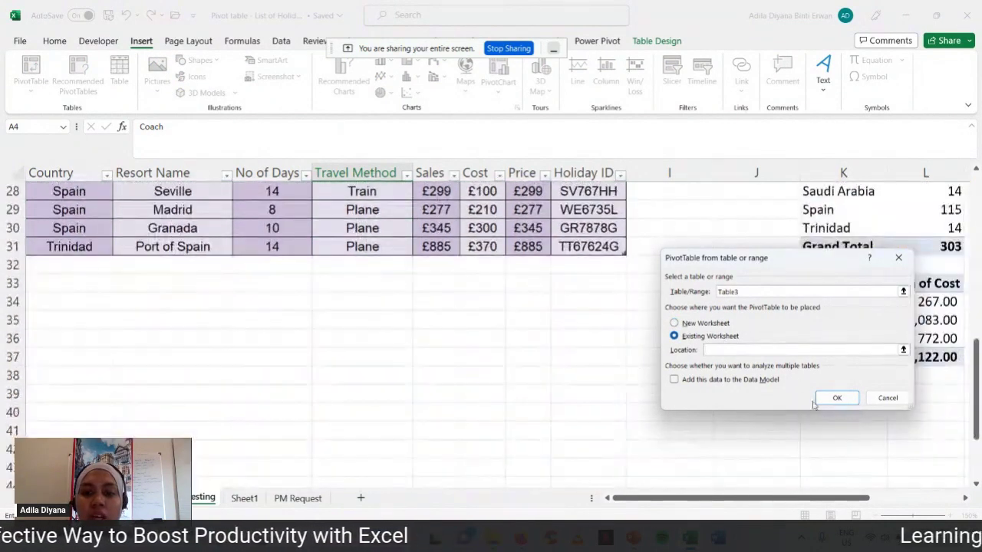
{"action": "left_click_drag", "start_coordinate": [793, 268], "coordinate": [562, 244]}
{"action": "left_click", "coordinate": [821, 399]}
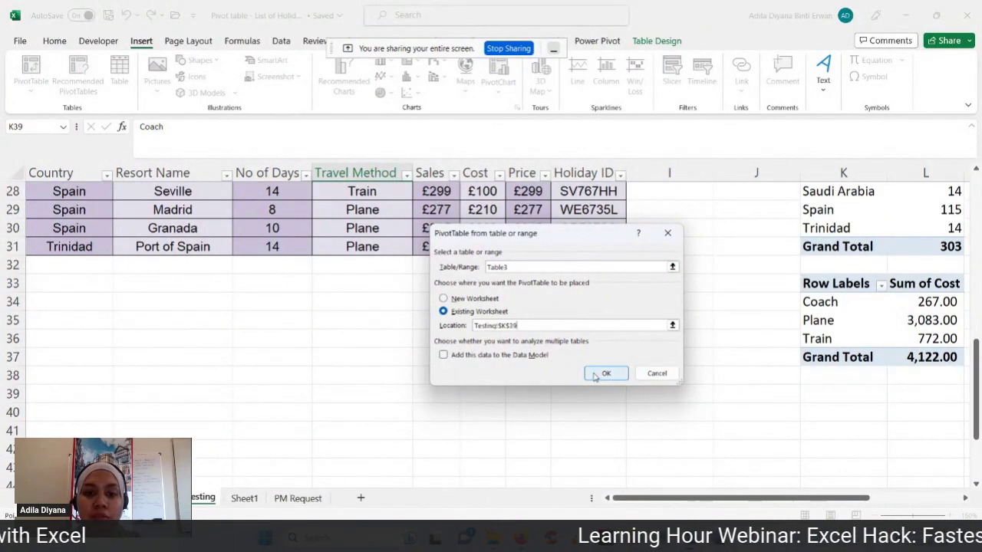
{"action": "left_click", "coordinate": [606, 373]}
{"action": "scroll", "coordinate": [702, 380], "scroll_direction": "up", "scroll_amount": 9}
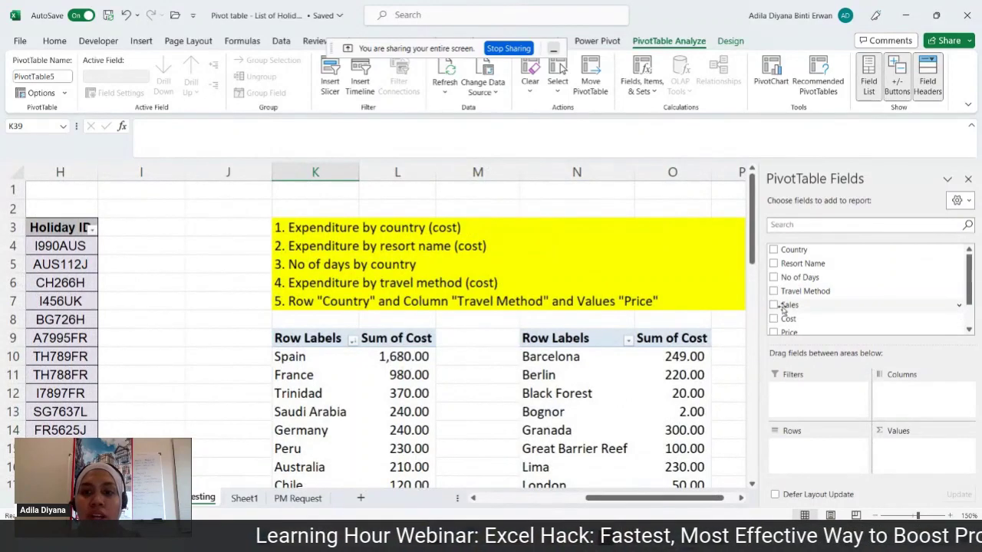
- Add Country rows and Sum of Price values, and move Travel Method to column labels
{"action": "left_click", "coordinate": [774, 250]}
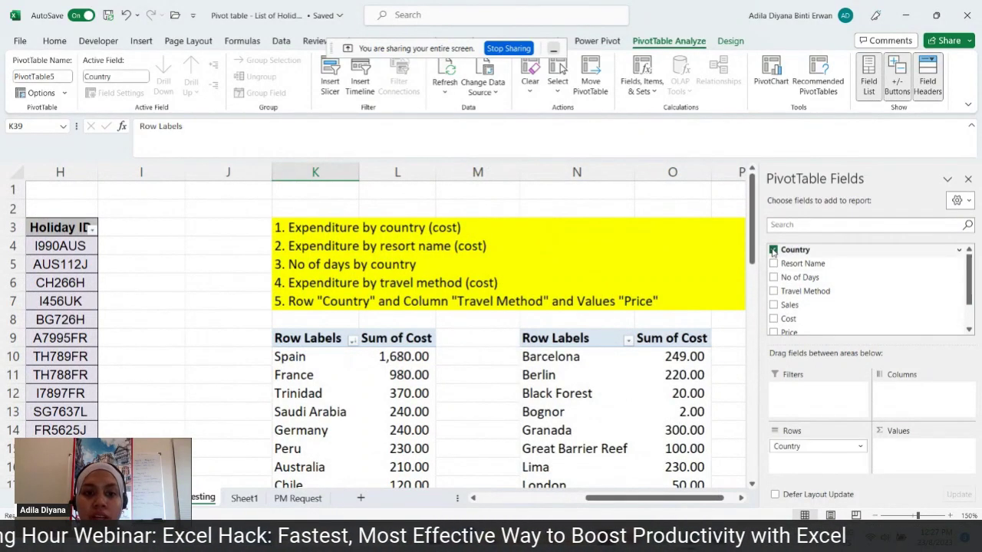
{"action": "scroll", "coordinate": [855, 304], "scroll_direction": "down", "scroll_amount": 1}
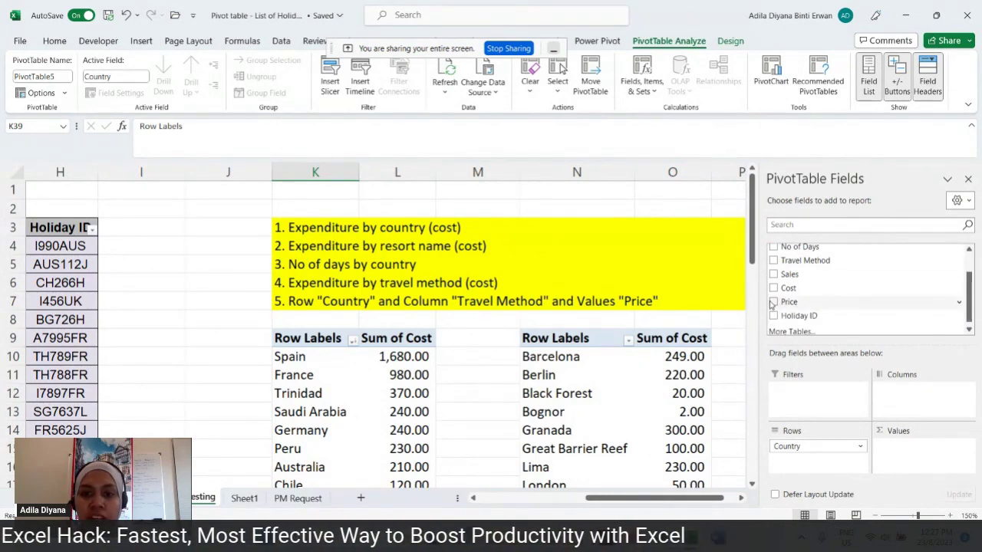
{"action": "left_click", "coordinate": [773, 302]}
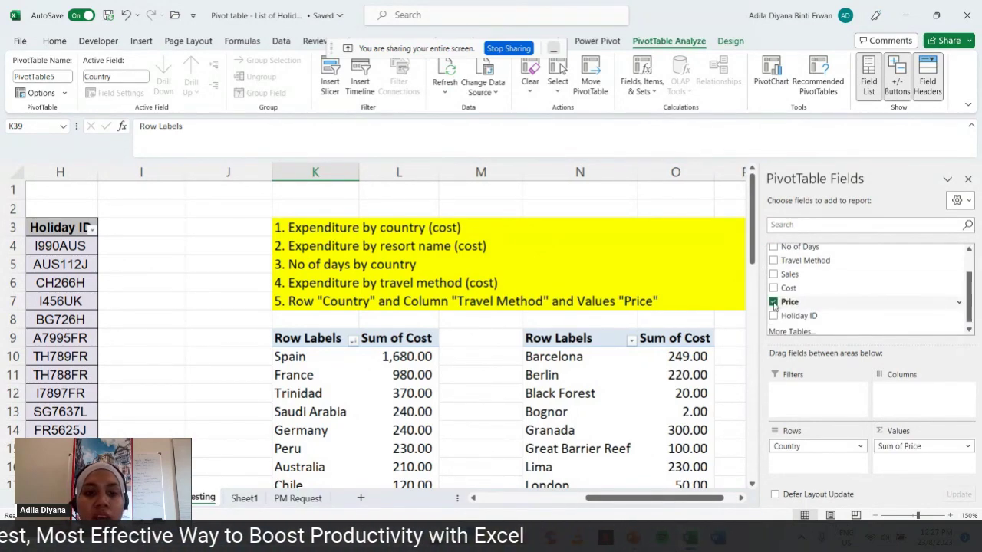
{"action": "left_click", "coordinate": [774, 261]}
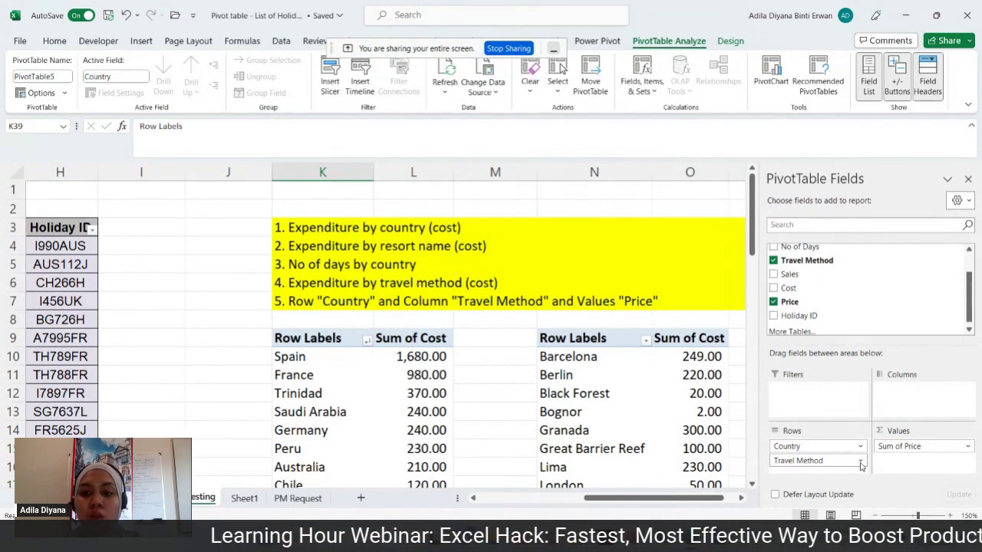
{"action": "left_click", "coordinate": [860, 463]}
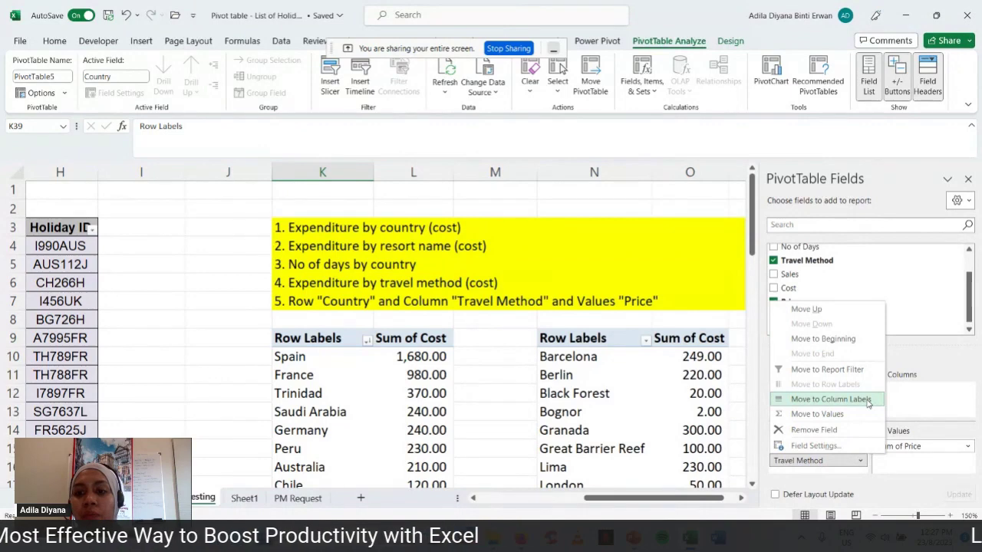
{"action": "left_click", "coordinate": [831, 399]}
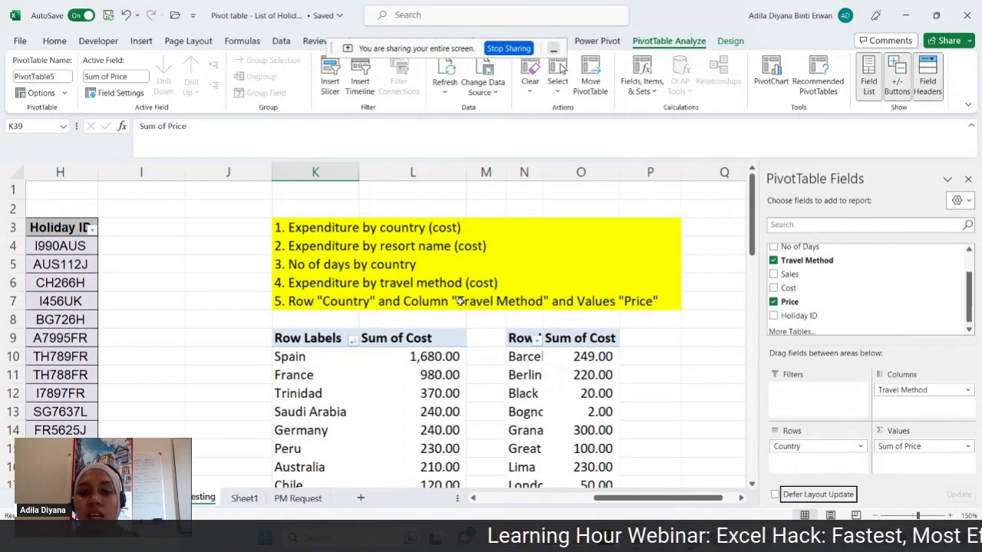
{"action": "scroll", "coordinate": [458, 302], "scroll_direction": "down", "scroll_amount": 12}
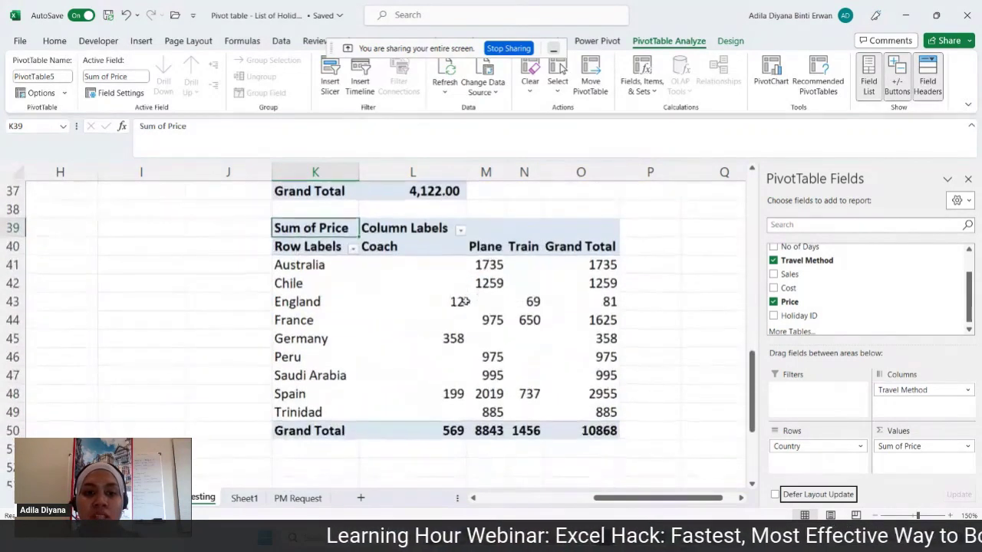
{"action": "left_click_drag", "start_coordinate": [417, 246], "coordinate": [568, 424]}
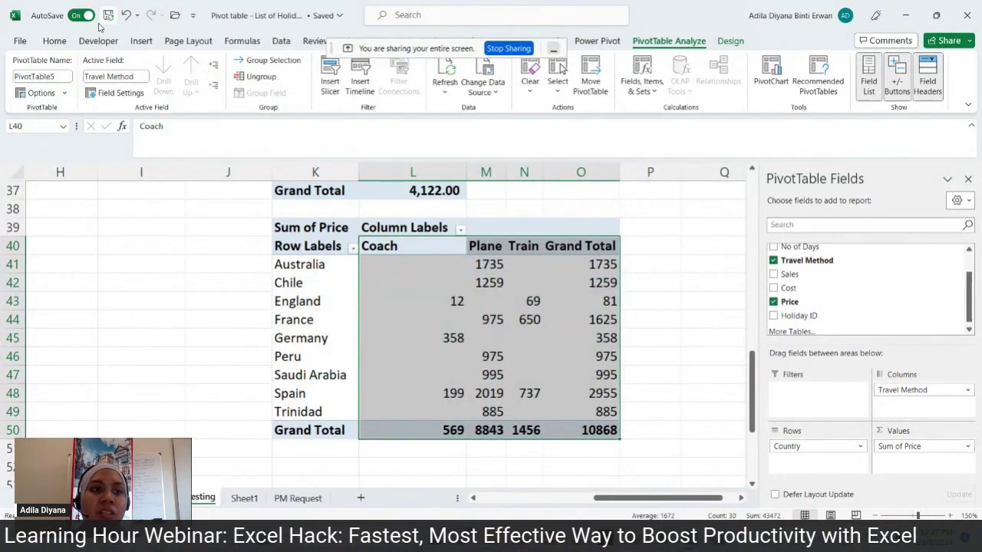
{"action": "left_click", "coordinate": [54, 41]}
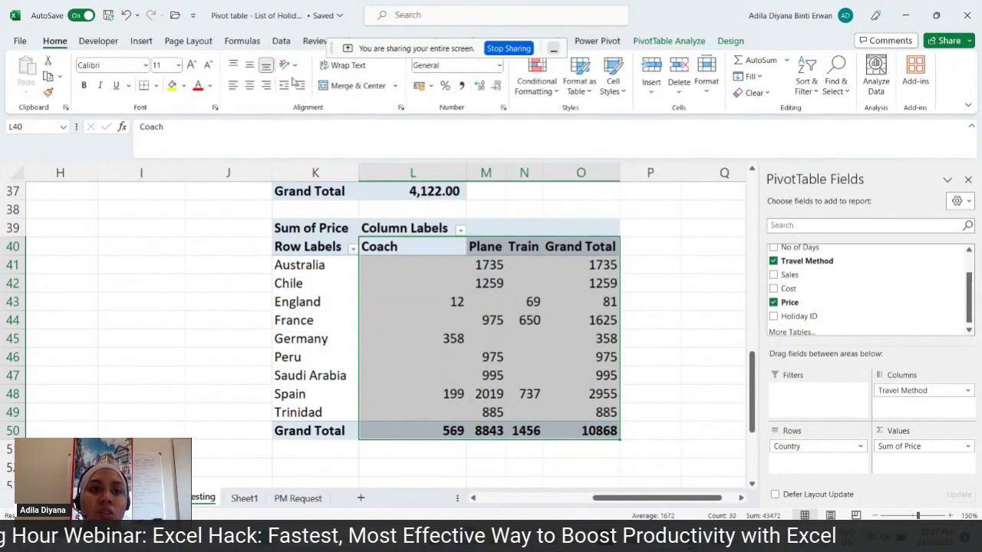
{"action": "left_click", "coordinate": [250, 85]}
{"action": "left_click", "coordinate": [463, 86]}
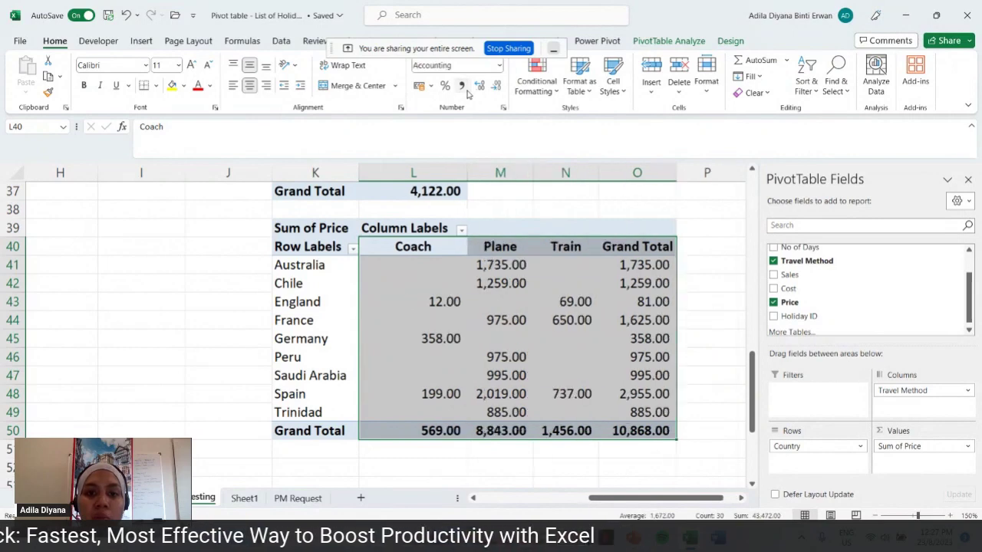
{"action": "left_click", "coordinate": [706, 281]}
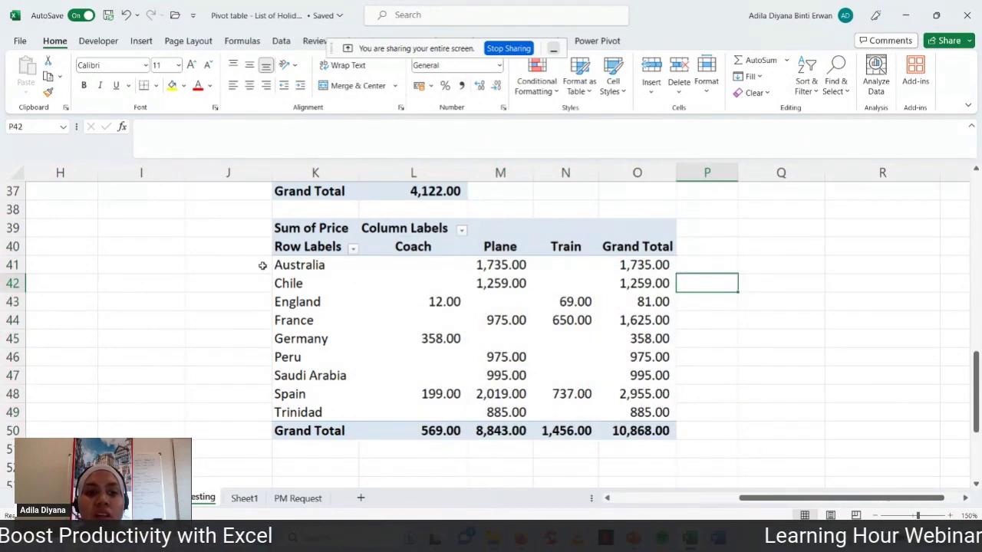
{"action": "left_click", "coordinate": [497, 264]}
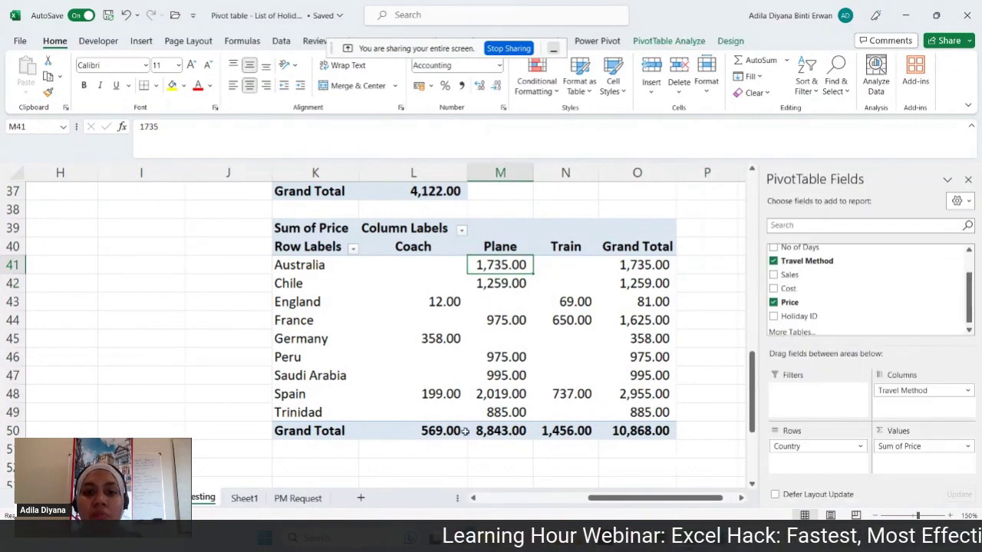
{"action": "left_click", "coordinate": [405, 270]}
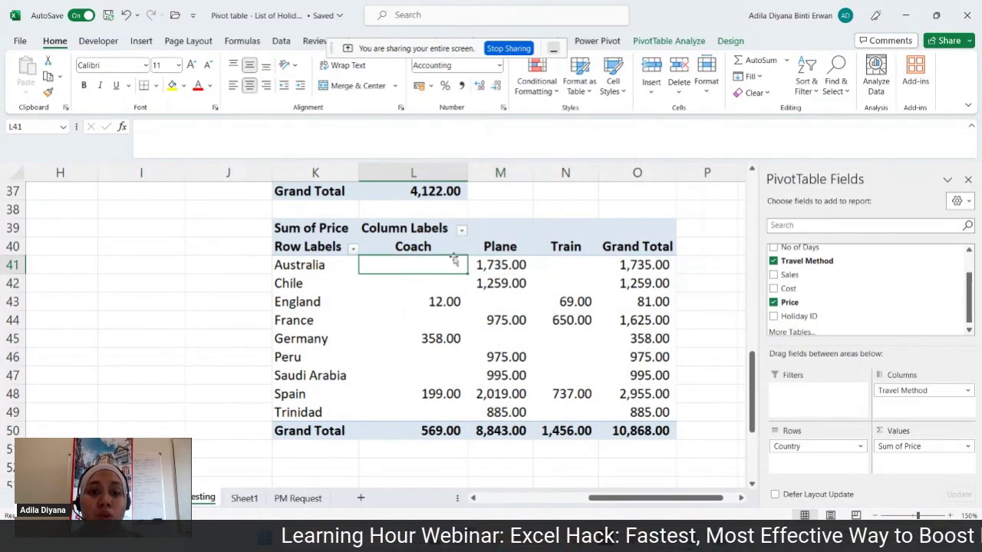
{"action": "left_click", "coordinate": [571, 262]}
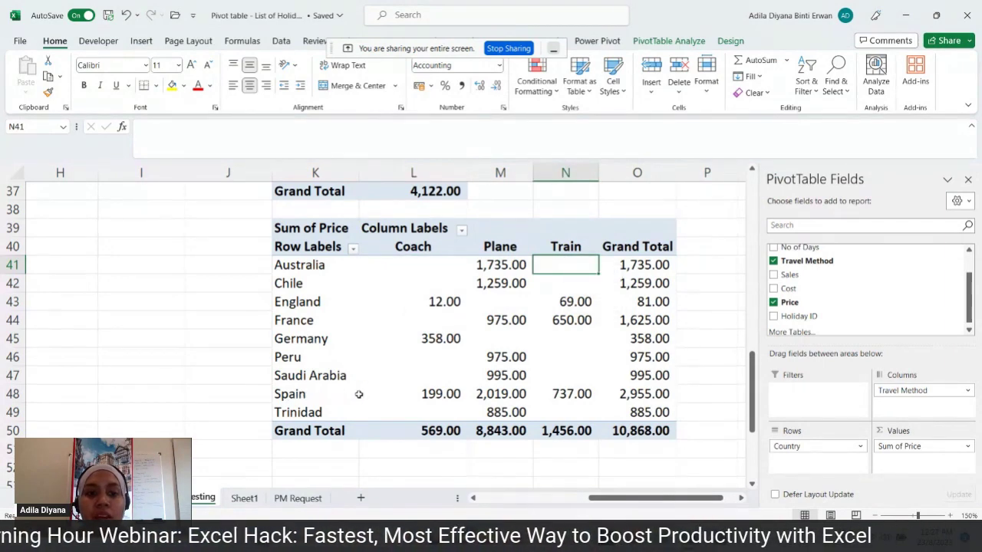
{"action": "left_click", "coordinate": [432, 395]}
{"action": "left_click", "coordinate": [486, 398]}
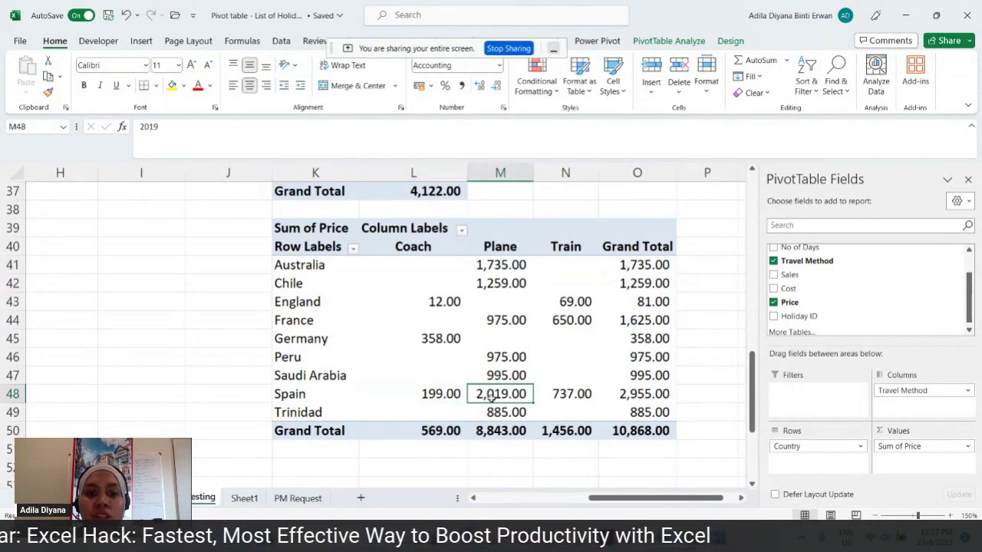
{"action": "left_click", "coordinate": [557, 398]}
{"action": "left_click", "coordinate": [421, 394]}
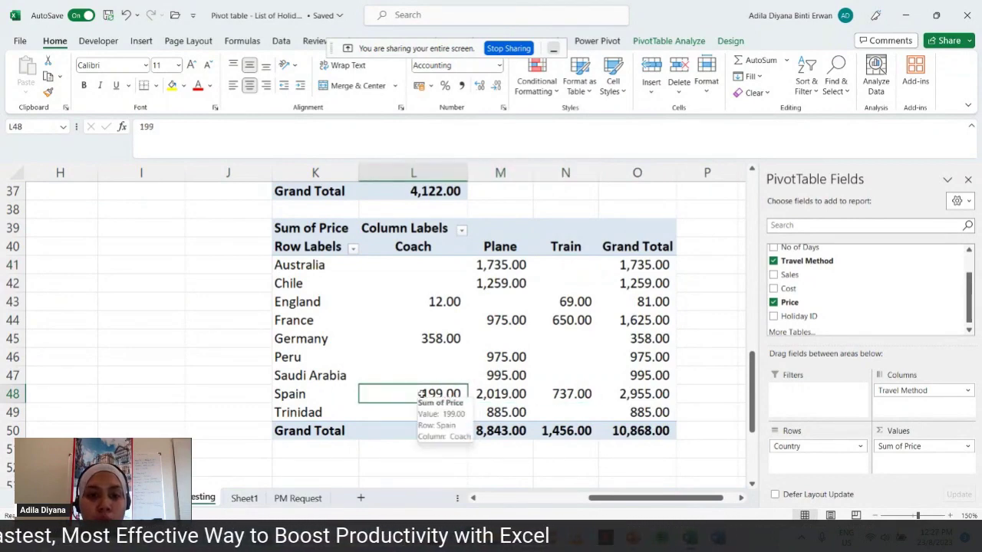
{"action": "left_click", "coordinate": [485, 394]}
{"action": "left_click", "coordinate": [566, 394]}
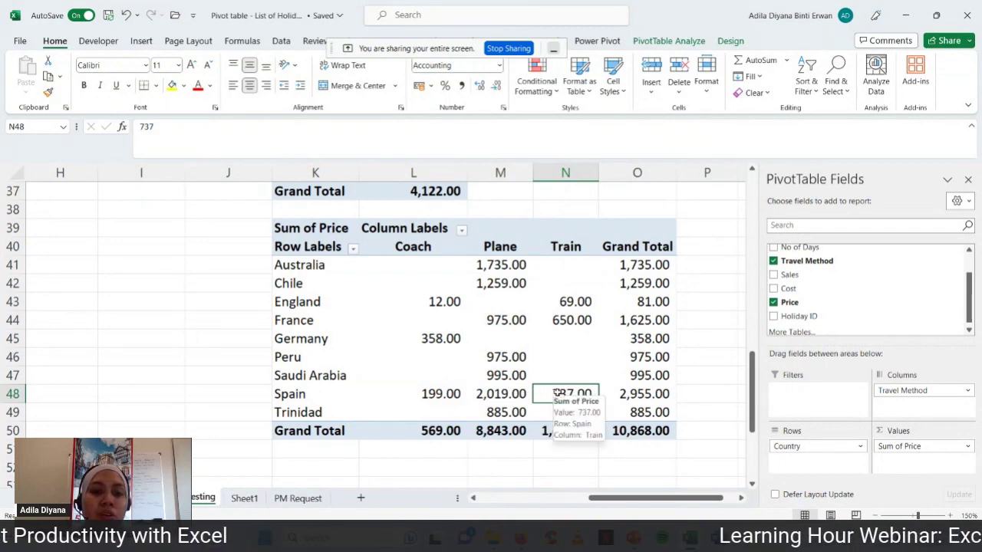
{"action": "left_click", "coordinate": [703, 381]}
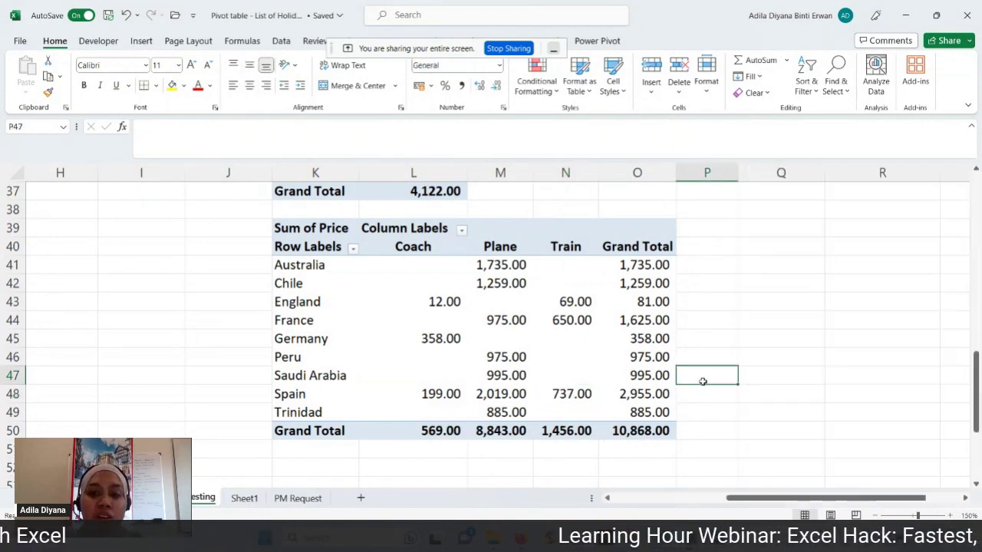
{"action": "scroll", "coordinate": [774, 384], "scroll_direction": "up", "scroll_amount": 1}
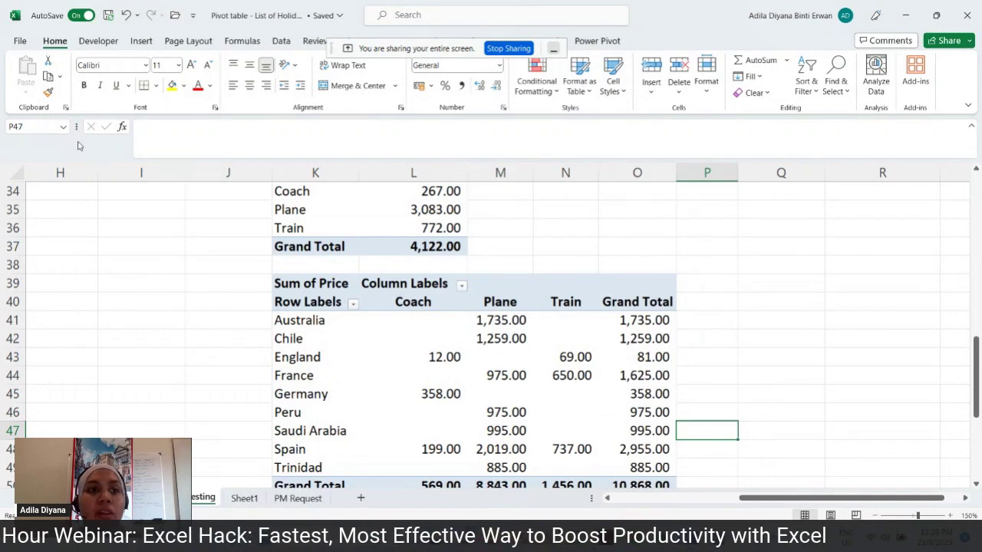
- Show the Insert ribbon and check each pivot table on the Testing sheet by clicking its values
{"action": "left_click", "coordinate": [141, 41]}
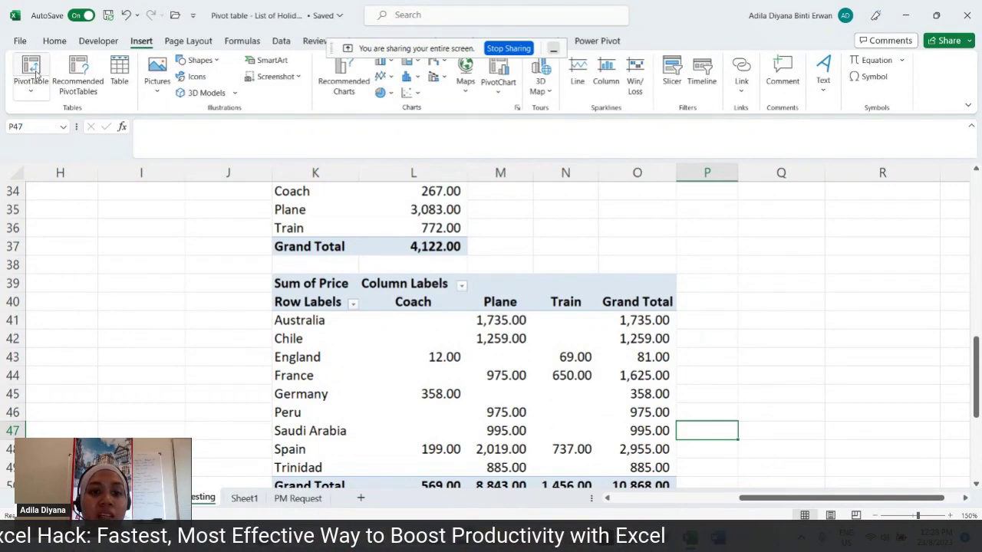
{"action": "left_click", "coordinate": [802, 303]}
{"action": "scroll", "coordinate": [802, 305], "scroll_direction": "up", "scroll_amount": 4}
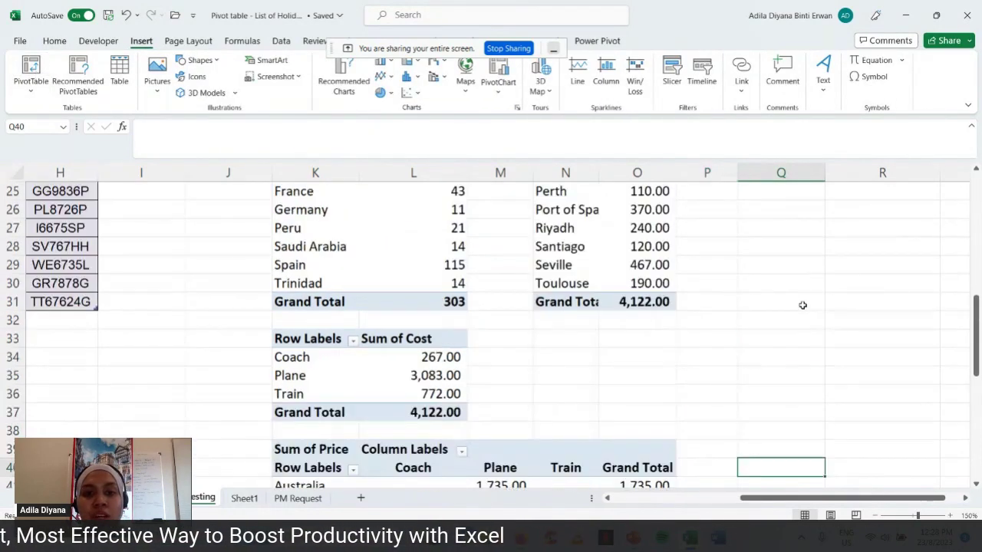
{"action": "scroll", "coordinate": [802, 306], "scroll_direction": "up", "scroll_amount": 4}
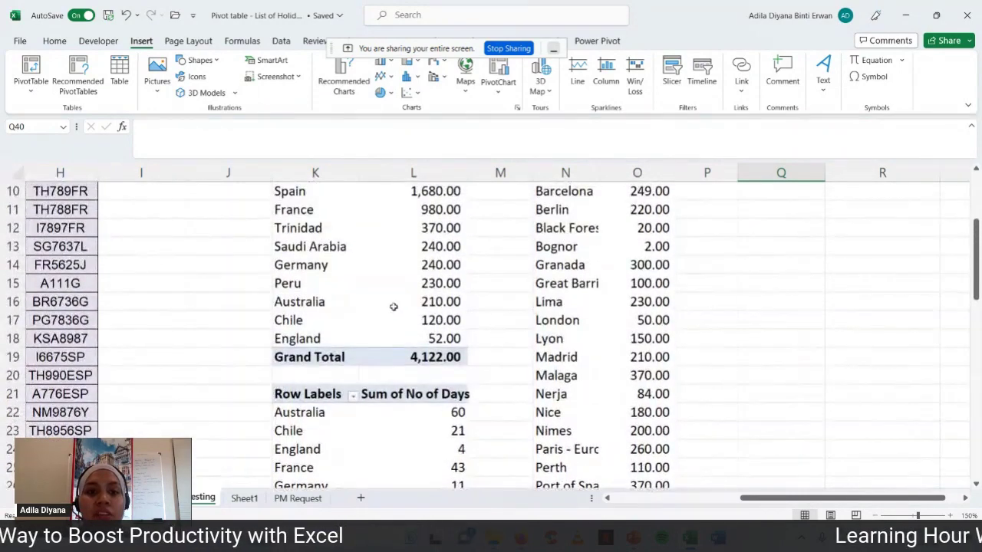
{"action": "scroll", "coordinate": [369, 288], "scroll_direction": "up", "scroll_amount": 1}
{"action": "left_click", "coordinate": [371, 288]}
{"action": "left_click", "coordinate": [586, 291]}
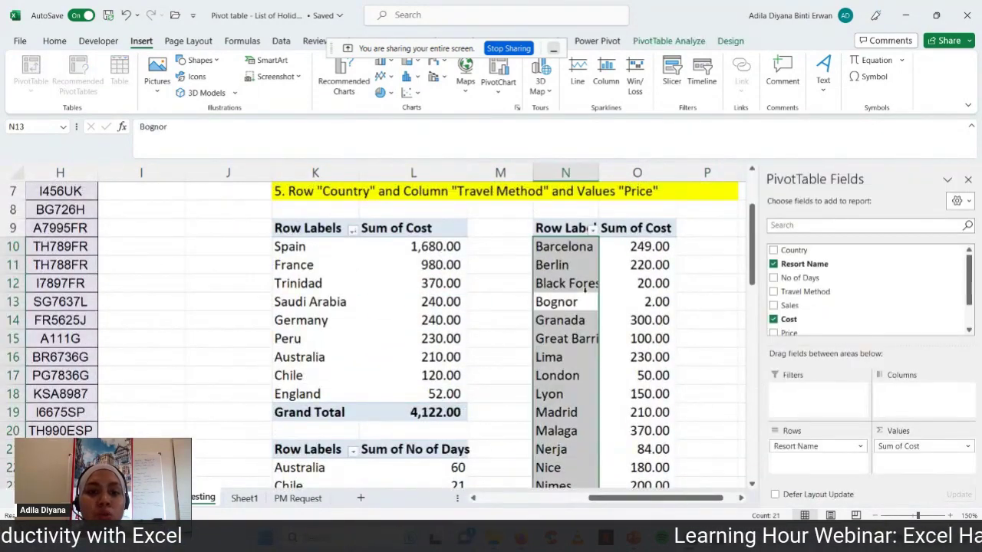
{"action": "scroll", "coordinate": [585, 290], "scroll_direction": "down", "scroll_amount": 3}
{"action": "left_click", "coordinate": [452, 380]}
{"action": "scroll", "coordinate": [452, 378], "scroll_direction": "down", "scroll_amount": 3}
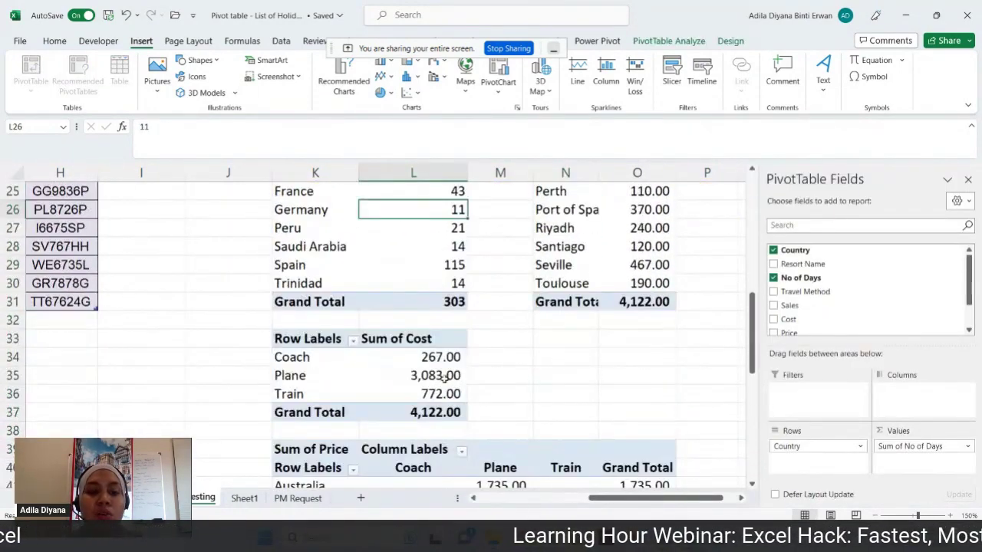
{"action": "left_click", "coordinate": [407, 388]}
{"action": "scroll", "coordinate": [406, 387], "scroll_direction": "down", "scroll_amount": 4}
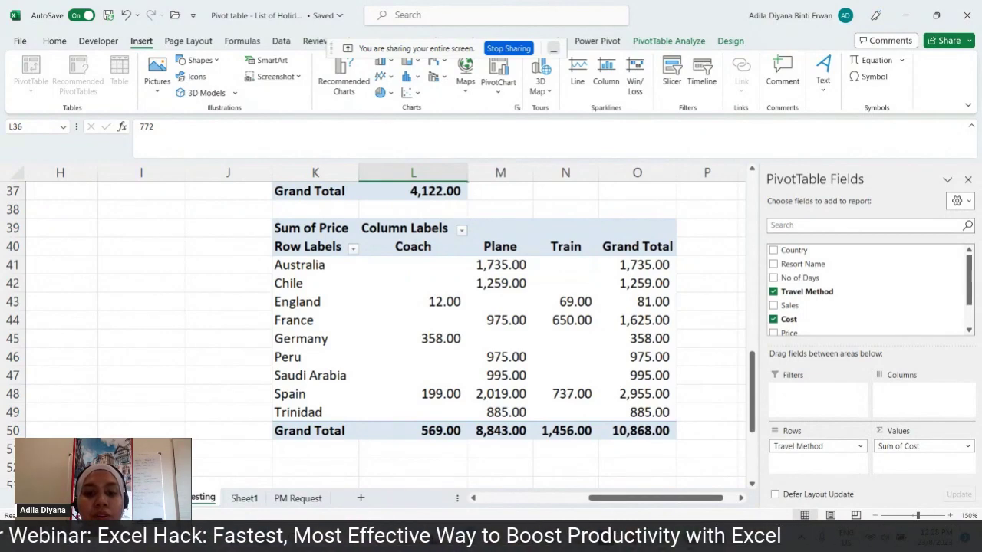
- Glance at the presentation's agenda slide, then return to the workbook's top
{"action": "key", "text": "alt+Tab"}
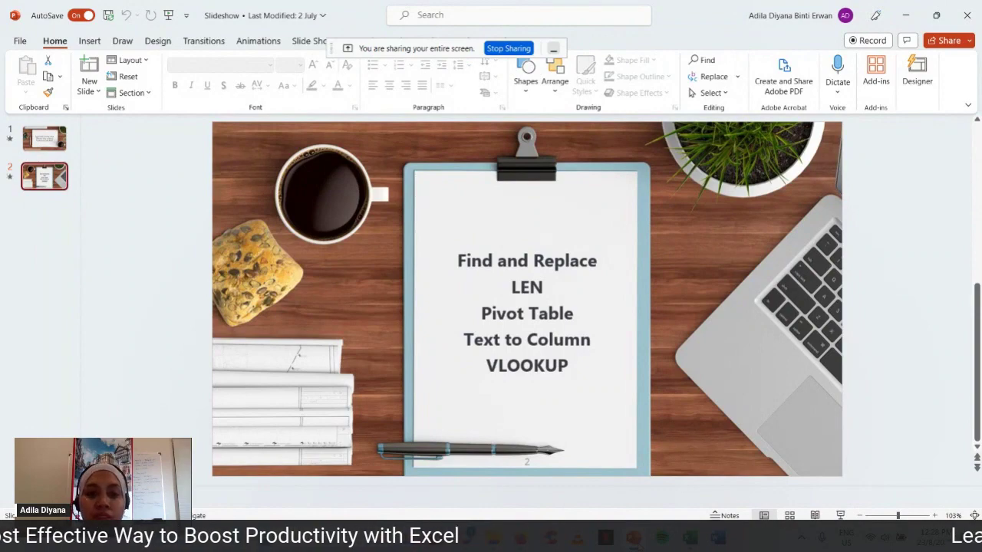
{"action": "key", "text": "alt+Tab"}
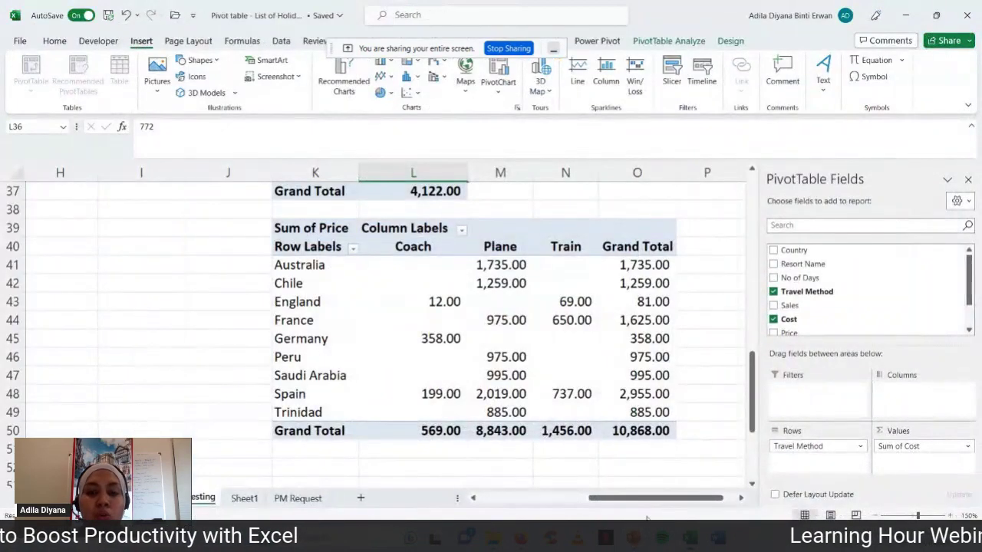
{"action": "left_click", "coordinate": [663, 466]}
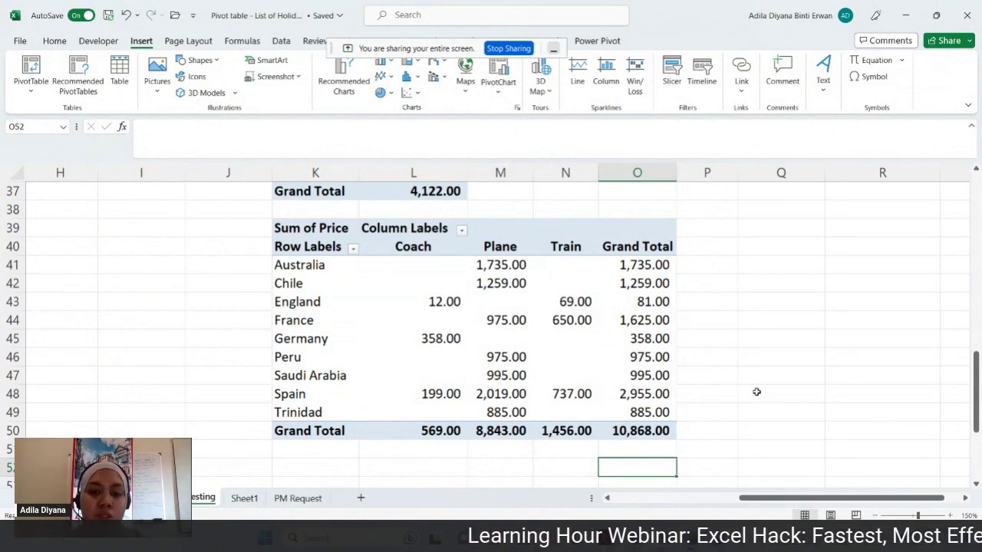
{"action": "scroll", "coordinate": [756, 392], "scroll_direction": "up", "scroll_amount": 11}
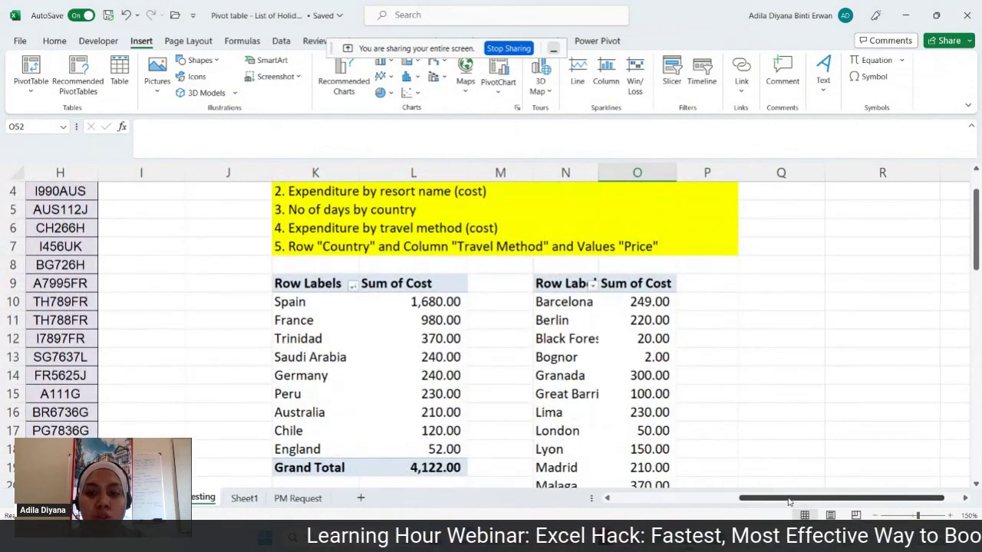
{"action": "left_click_drag", "start_coordinate": [789, 502], "coordinate": [692, 502]}
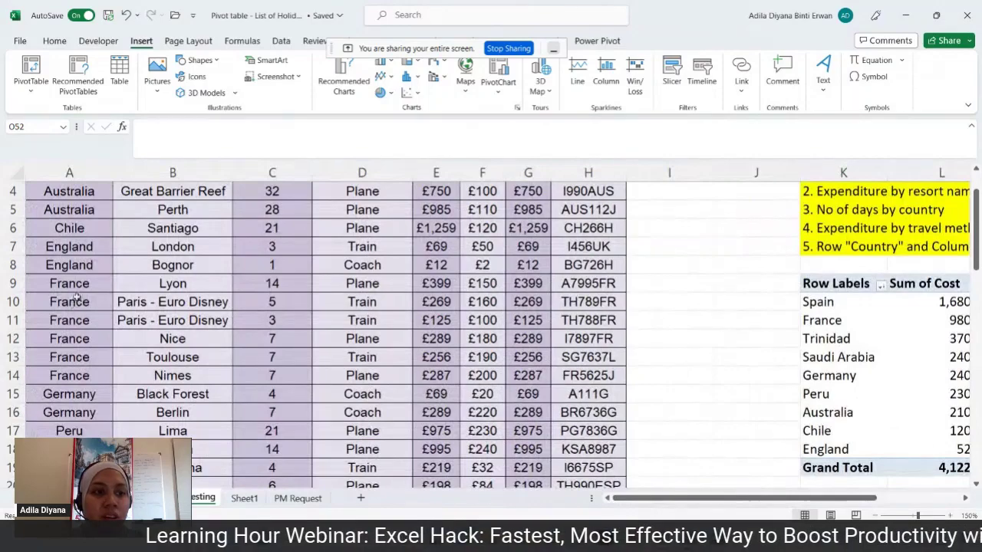
{"action": "left_click_drag", "start_coordinate": [75, 285], "coordinate": [562, 372]}
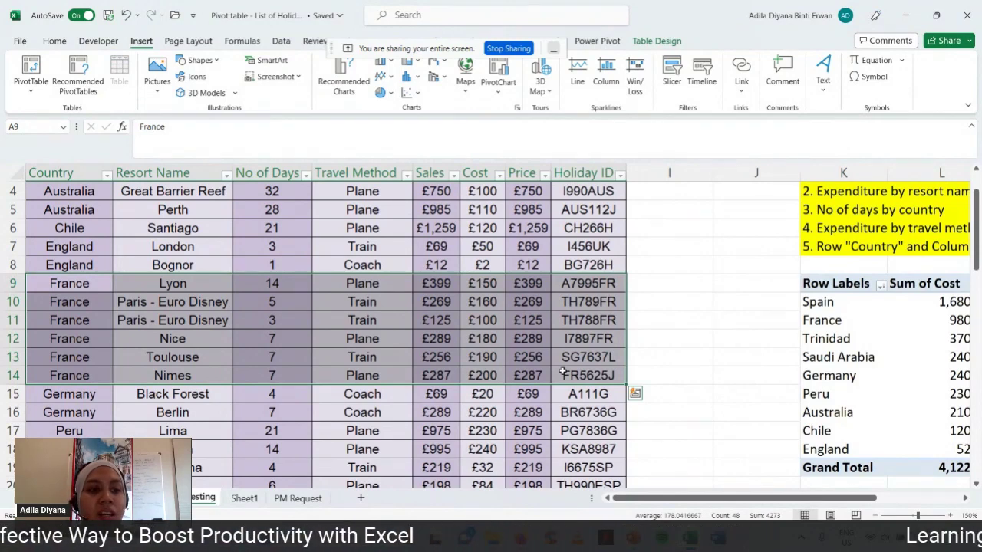
{"action": "left_click", "coordinate": [69, 284]}
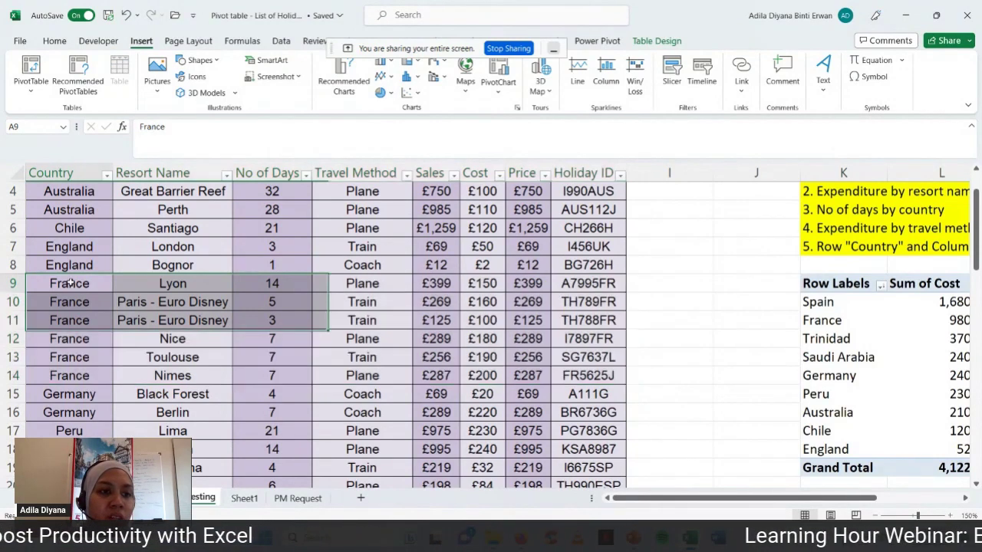
{"action": "left_click", "coordinate": [69, 303]}
{"action": "left_click", "coordinate": [60, 321]}
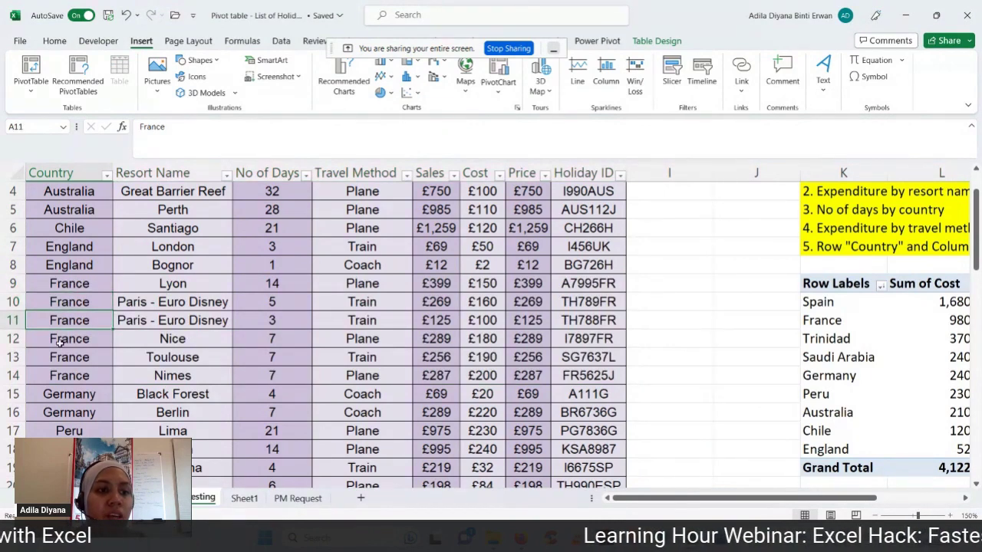
{"action": "left_click", "coordinate": [59, 342]}
{"action": "left_click", "coordinate": [59, 357]}
{"action": "left_click", "coordinate": [59, 376]}
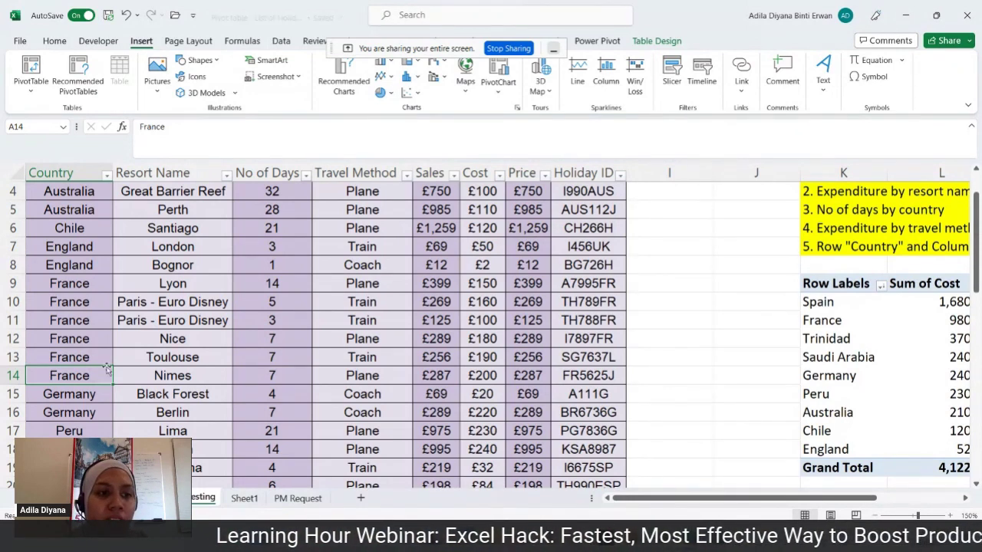
{"action": "left_click", "coordinate": [210, 284]}
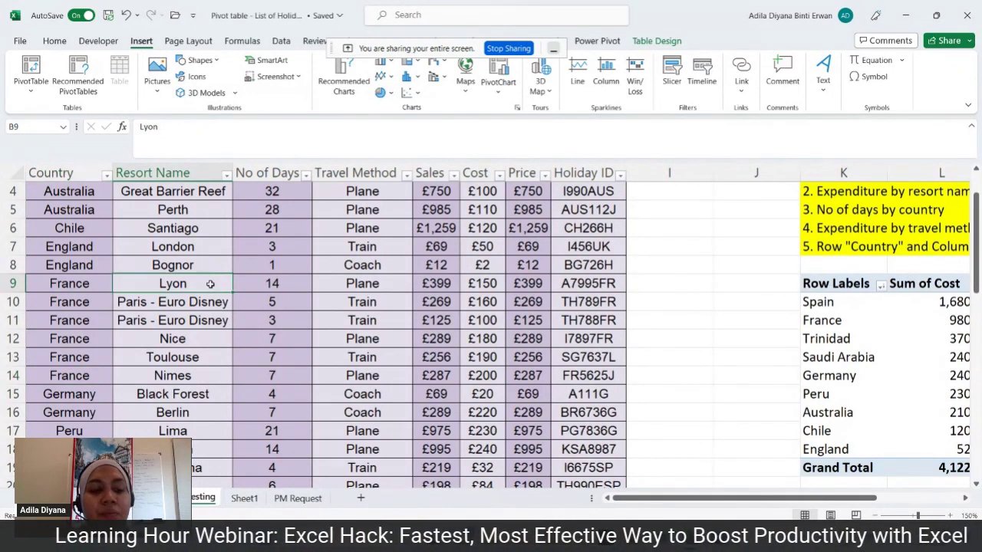
{"action": "left_click", "coordinate": [214, 302]}
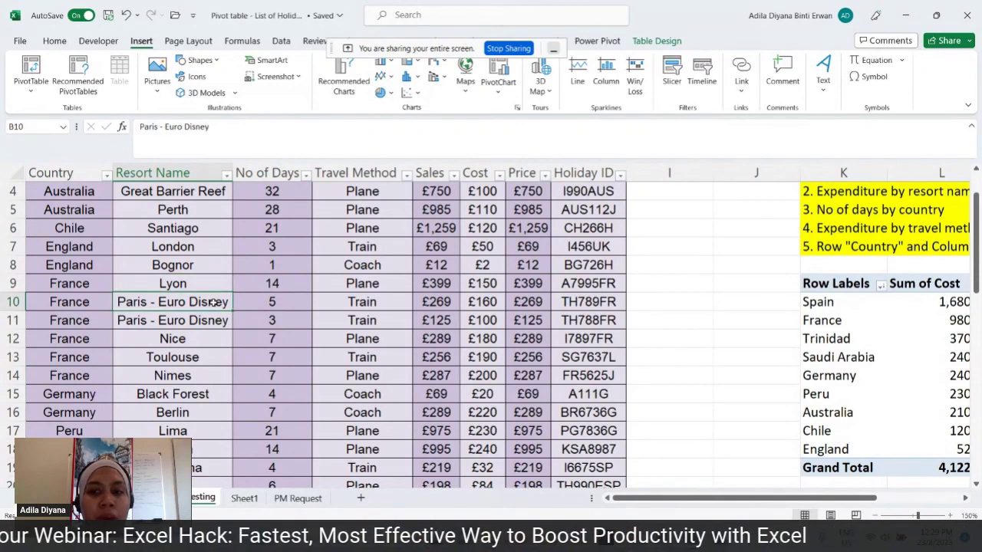
{"action": "left_click", "coordinate": [207, 339]}
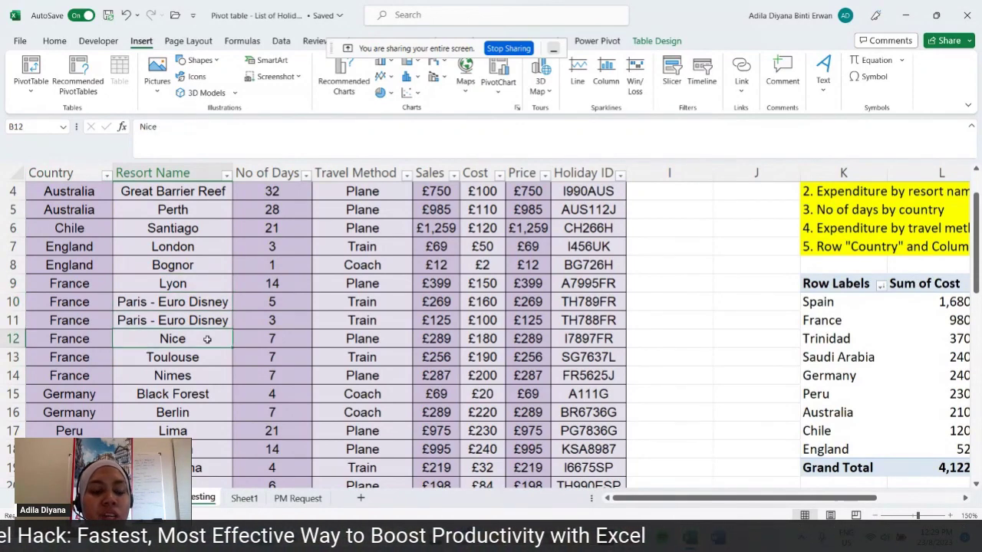
{"action": "left_click", "coordinate": [198, 358]}
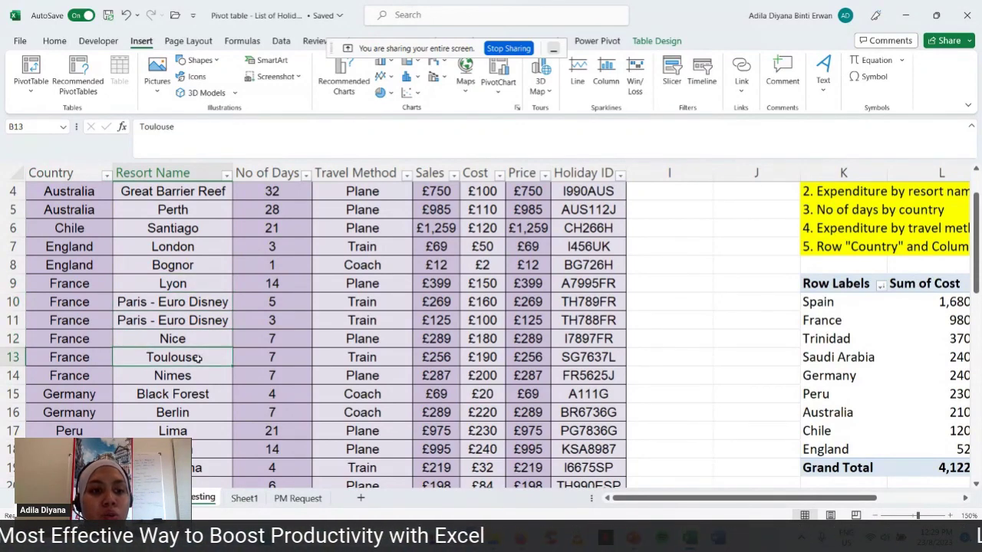
{"action": "left_click", "coordinate": [196, 375]}
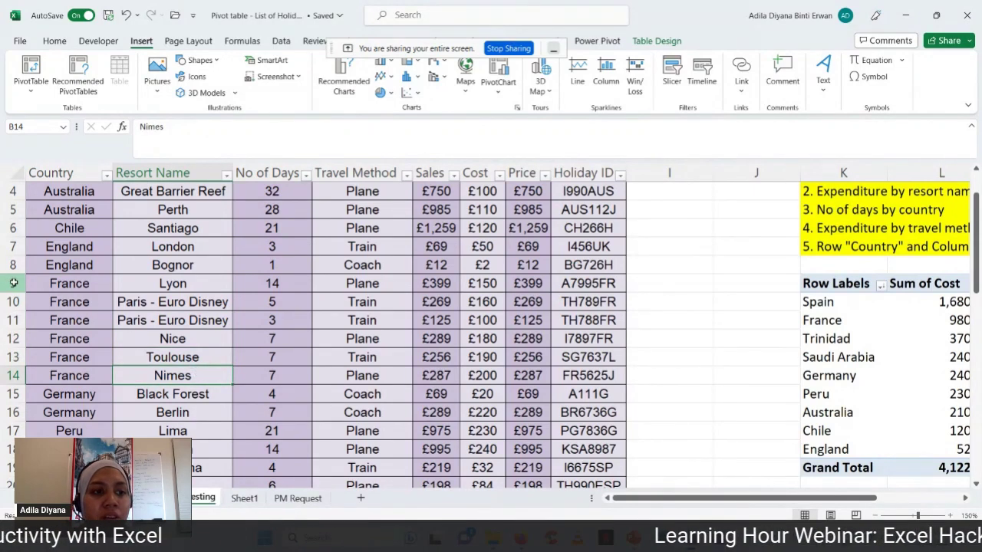
{"action": "left_click_drag", "start_coordinate": [13, 283], "coordinate": [13, 371]}
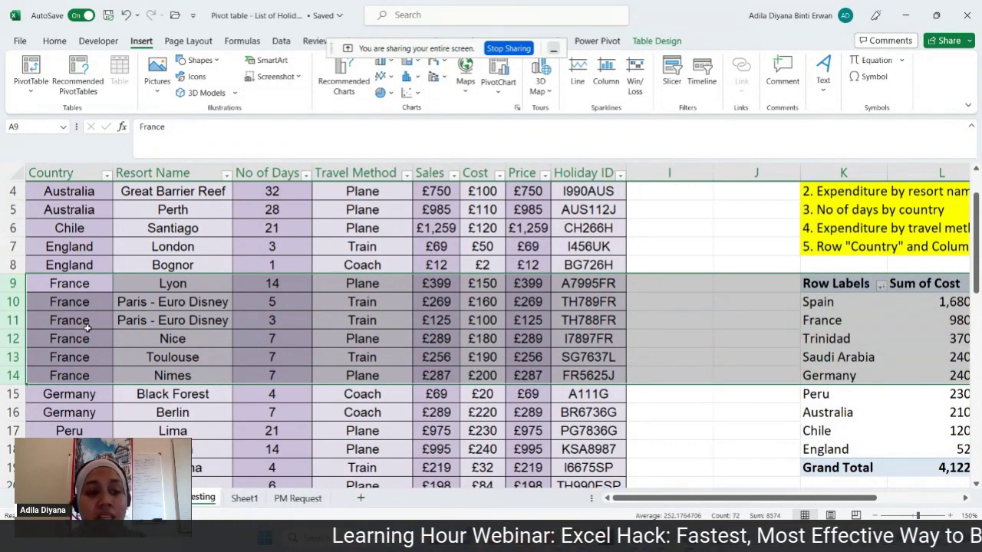
{"action": "left_click_drag", "start_coordinate": [181, 283], "coordinate": [173, 368]}
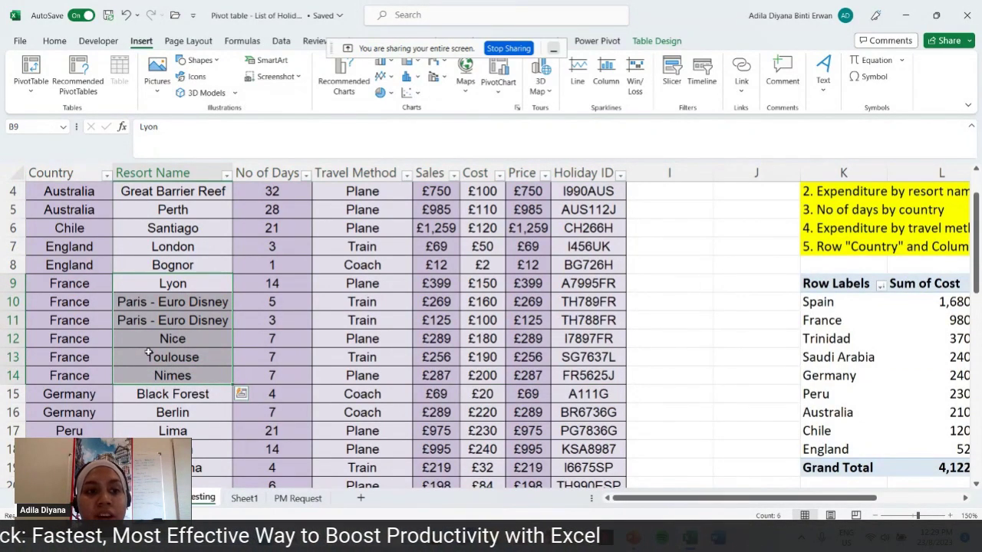
{"action": "left_click", "coordinate": [168, 305]}
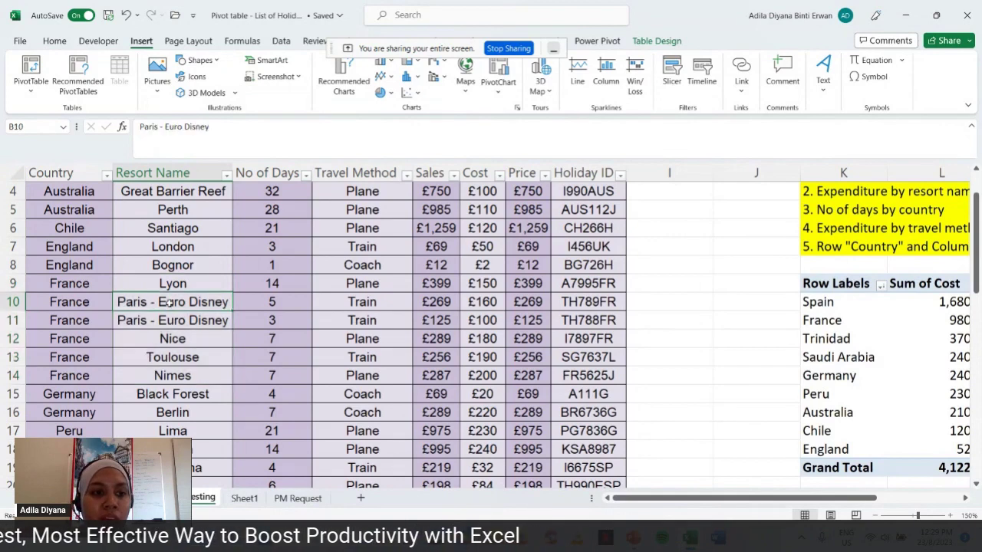
{"action": "left_click", "coordinate": [14, 302]}
{"action": "left_click", "coordinate": [140, 304]}
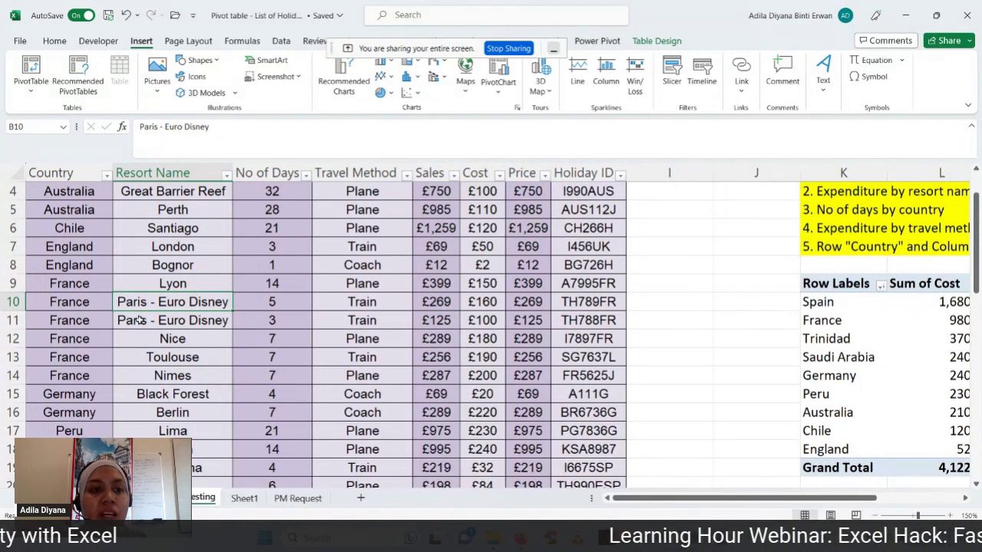
{"action": "left_click", "coordinate": [139, 320]}
{"action": "left_click", "coordinate": [159, 303]}
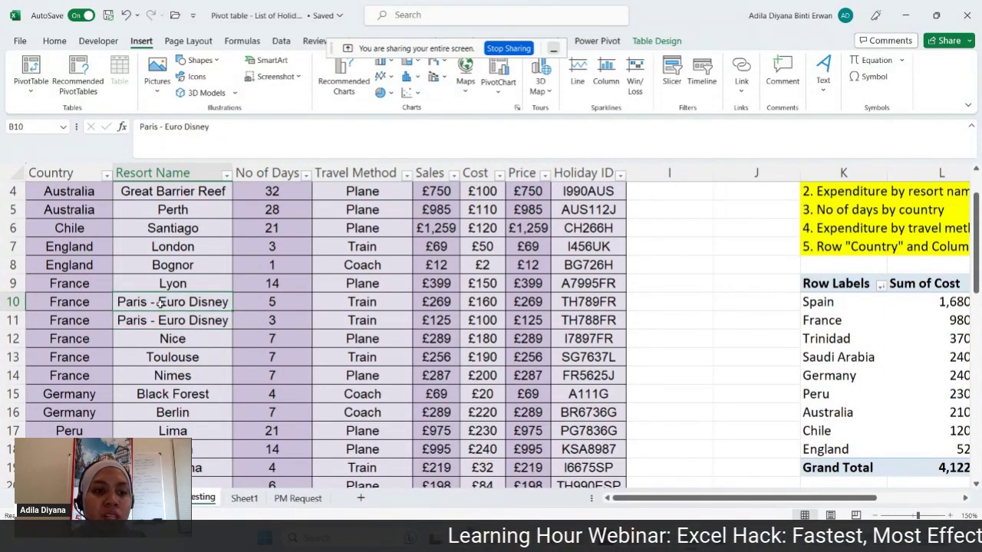
{"action": "left_click", "coordinate": [158, 320]}
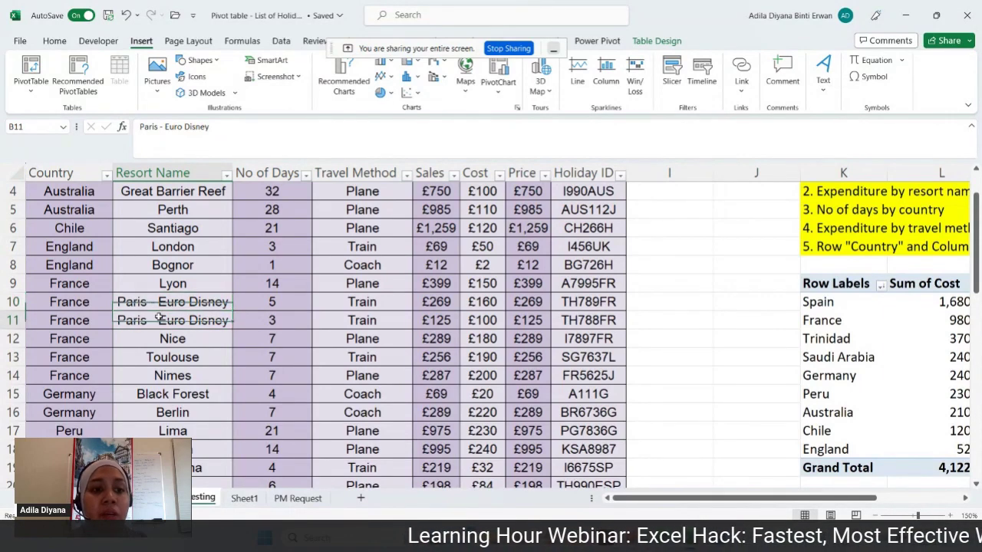
{"action": "left_click", "coordinate": [191, 286]}
{"action": "left_click", "coordinate": [184, 319]}
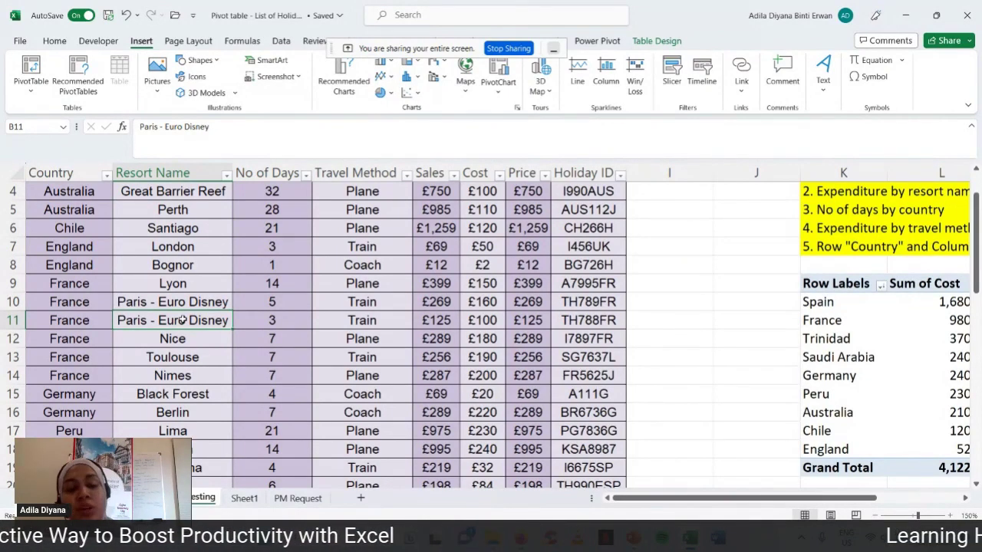
{"action": "scroll", "coordinate": [182, 320], "scroll_direction": "up", "scroll_amount": 1}
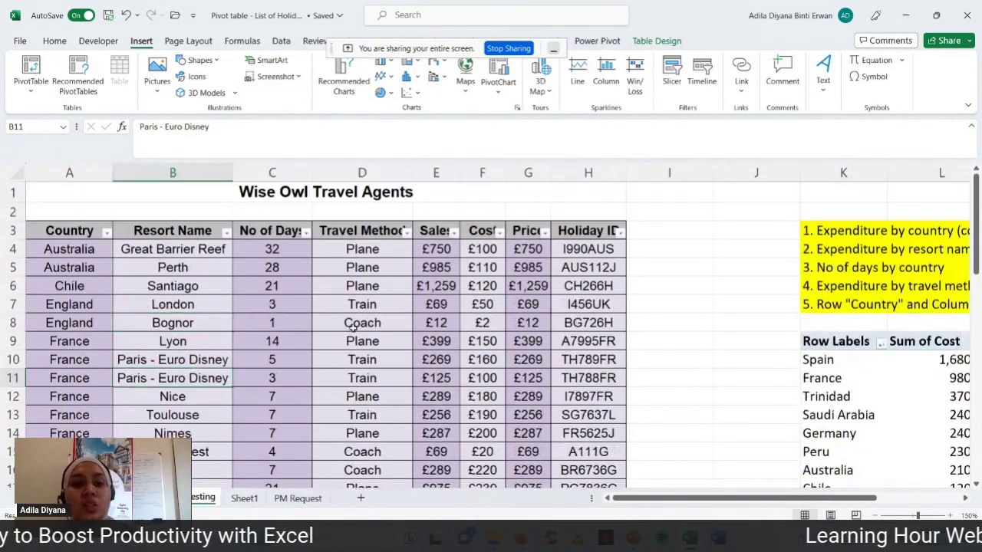
- Enter the heading 'DISTINCT COUNT' in J1, then select a cell inside the holiday table
{"action": "left_click", "coordinate": [750, 195]}
{"action": "type", "text": "D"}
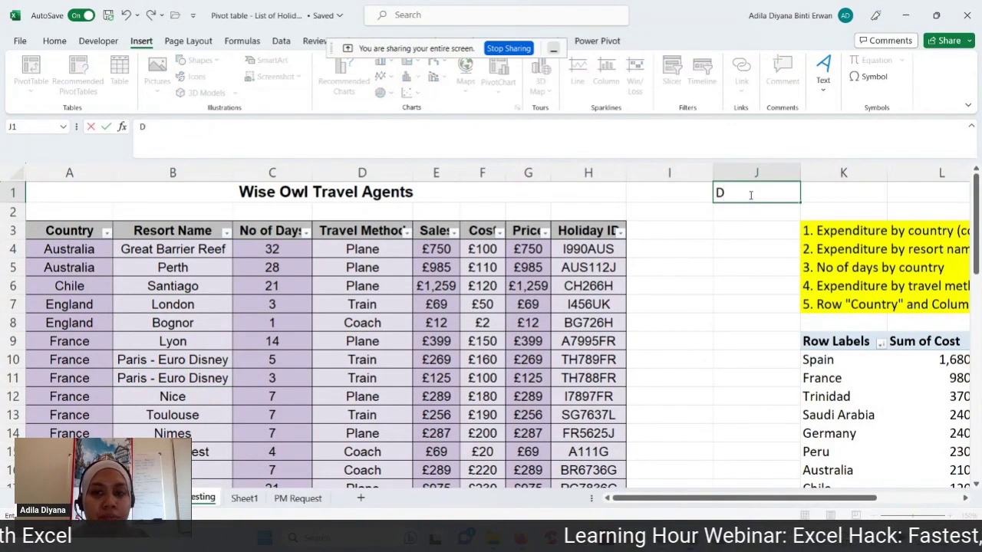
{"action": "type", "text": "ISTINCT COUNT"}
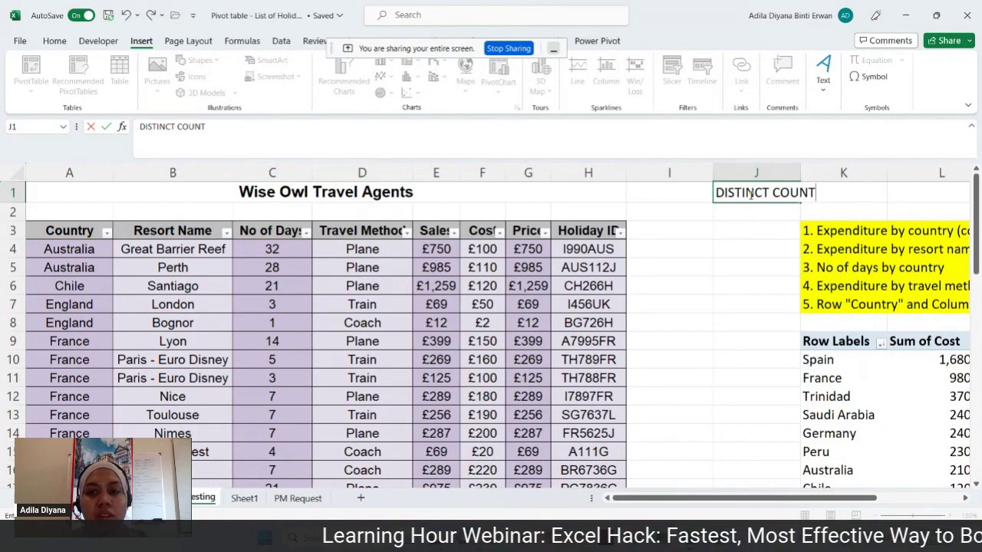
{"action": "key", "text": "Return"}
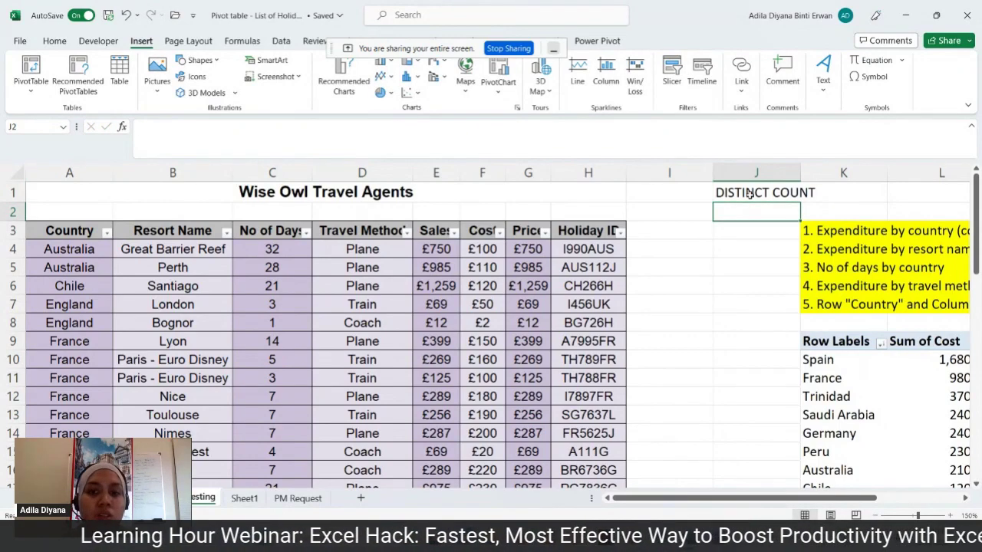
{"action": "scroll", "coordinate": [728, 231], "scroll_direction": "down", "scroll_amount": 6}
{"action": "scroll", "coordinate": [728, 230], "scroll_direction": "up", "scroll_amount": 4}
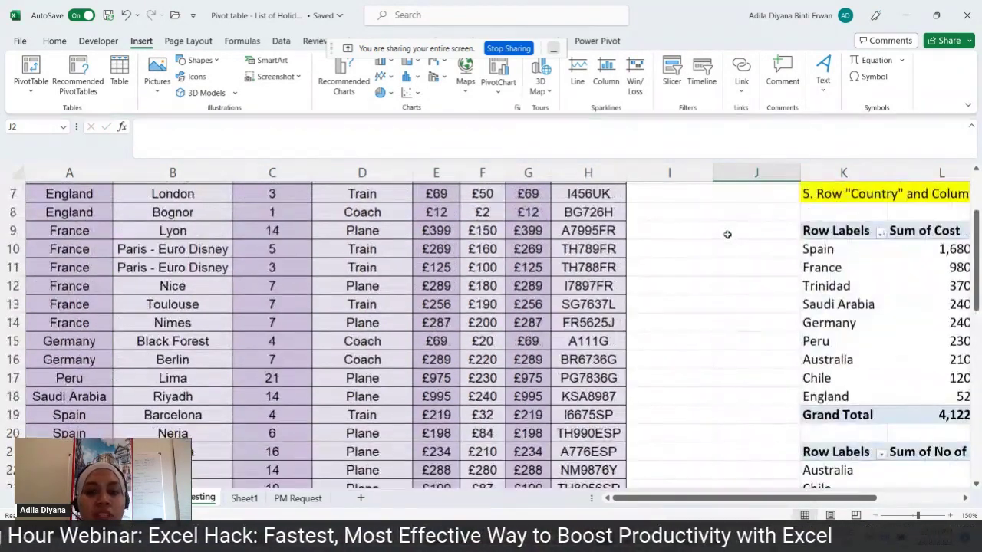
{"action": "scroll", "coordinate": [728, 234], "scroll_direction": "up", "scroll_amount": 2}
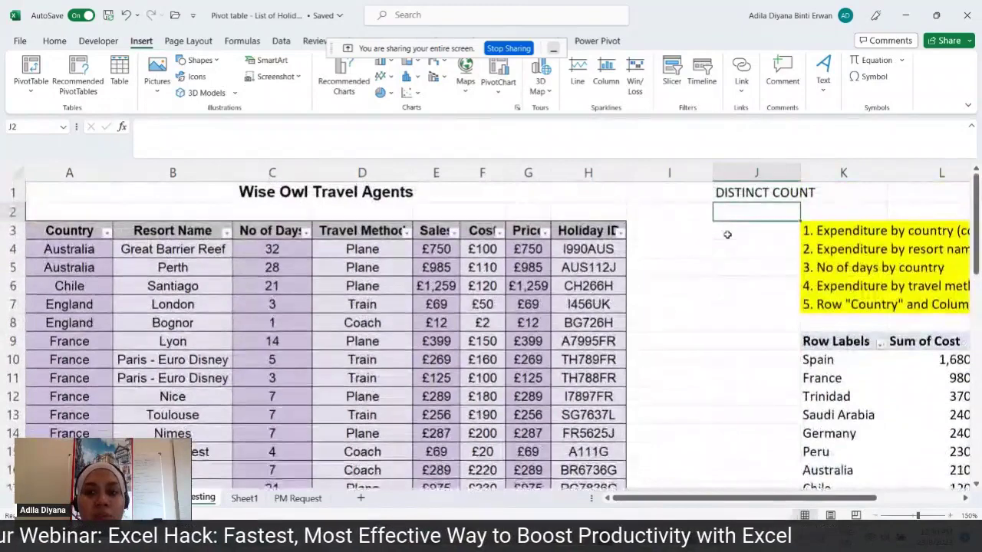
{"action": "left_click", "coordinate": [744, 189]}
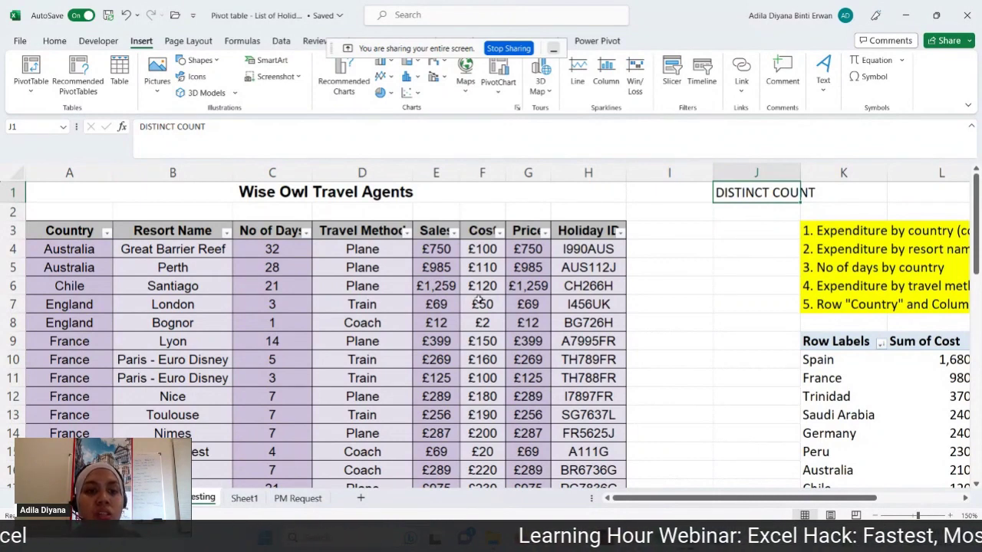
{"action": "left_click", "coordinate": [405, 326]}
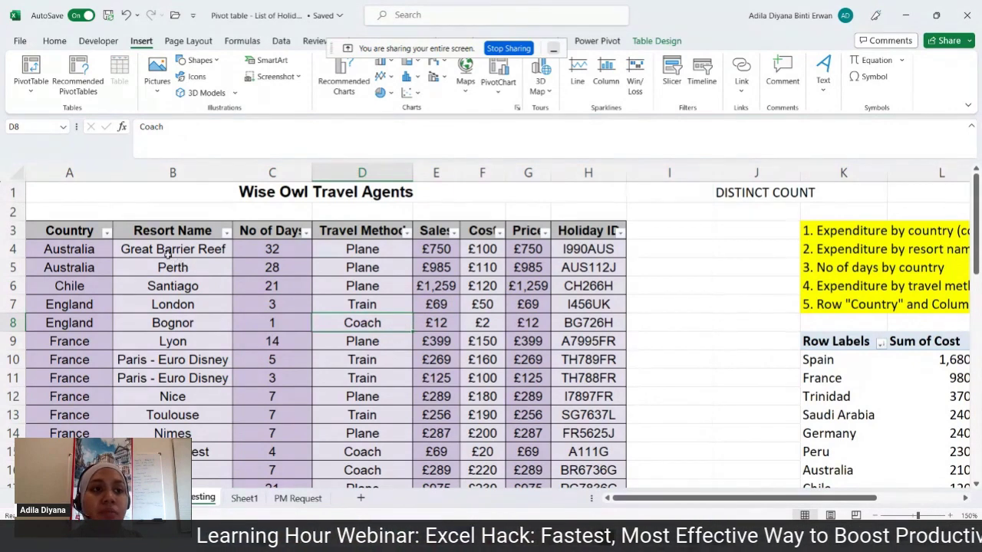
- Create an empty pivot table from Table3 at Testing!A33, adding the data to the Data Model
{"action": "left_click", "coordinate": [31, 72]}
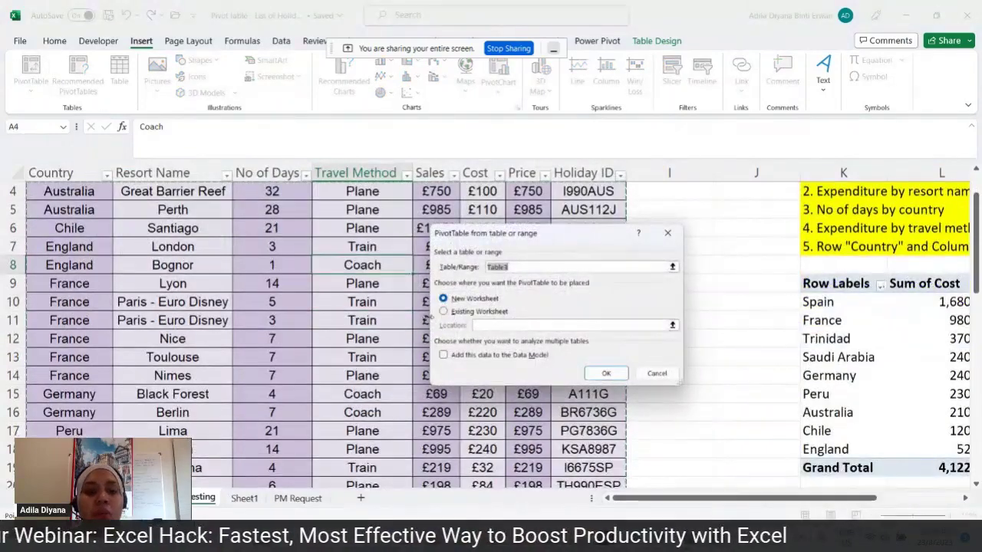
{"action": "left_click", "coordinate": [444, 311]}
{"action": "scroll", "coordinate": [685, 412], "scroll_direction": "down", "scroll_amount": 4}
{"action": "scroll", "coordinate": [685, 412], "scroll_direction": "down", "scroll_amount": 6}
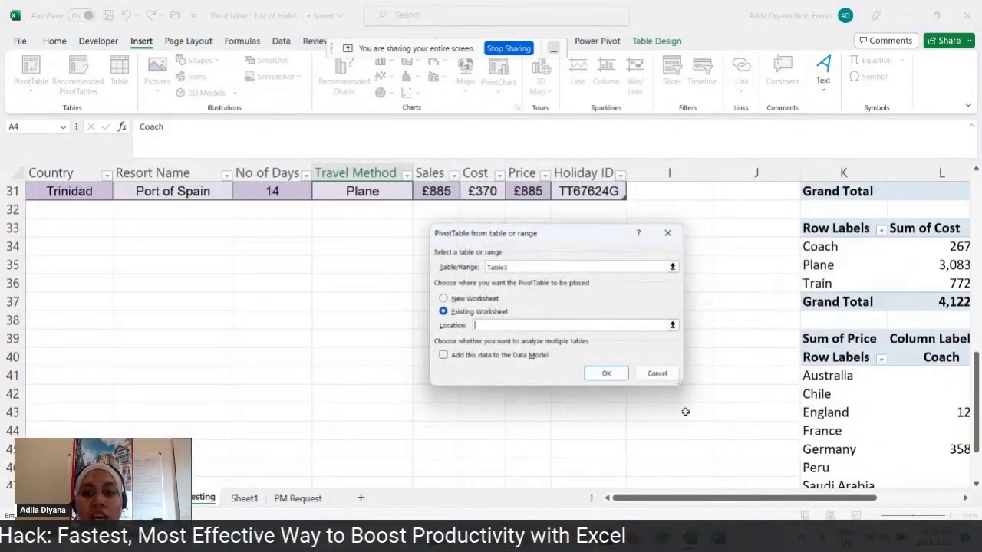
{"action": "scroll", "coordinate": [684, 414], "scroll_direction": "up", "scroll_amount": 2}
{"action": "scroll", "coordinate": [683, 415], "scroll_direction": "up", "scroll_amount": 1}
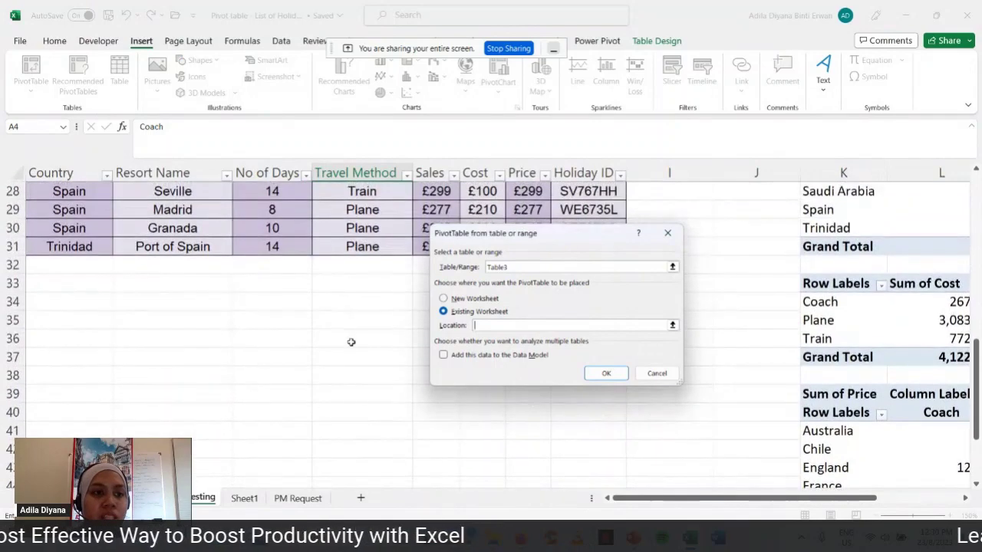
{"action": "left_click", "coordinate": [76, 283]}
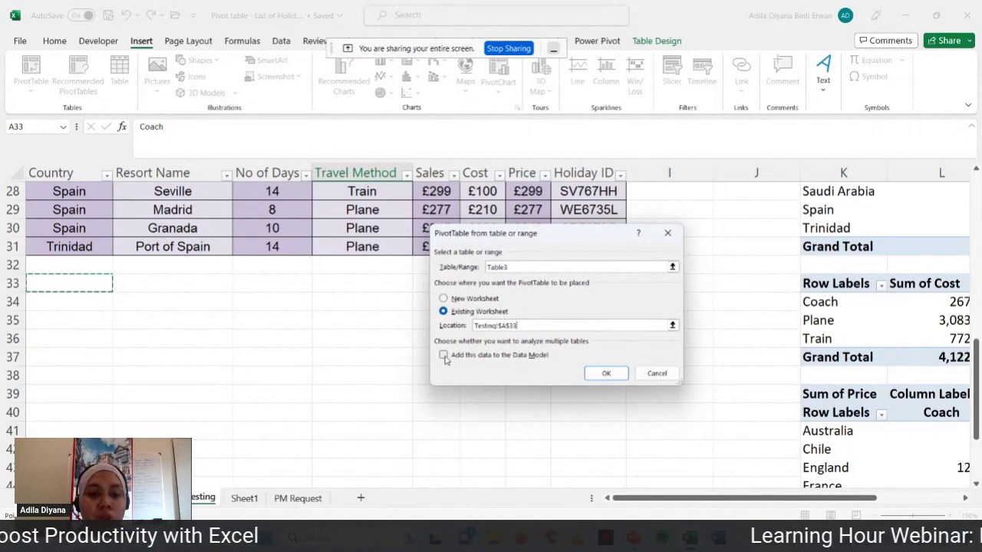
{"action": "left_click", "coordinate": [444, 357]}
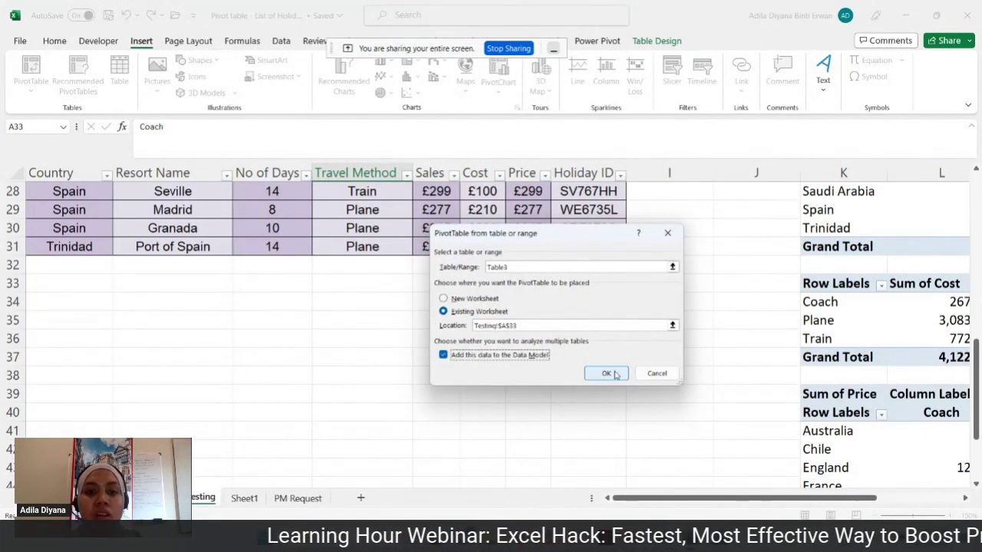
{"action": "left_click", "coordinate": [615, 374]}
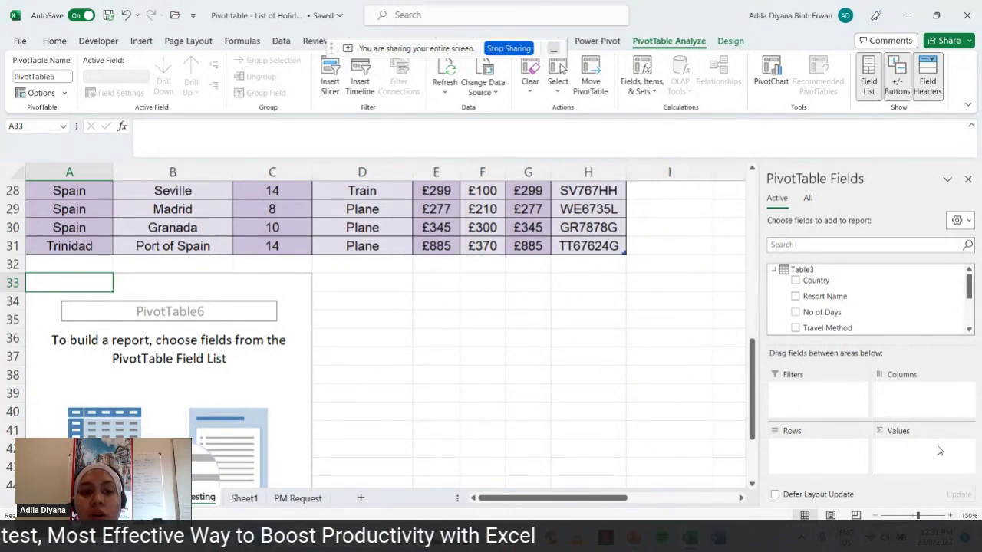
- Build the PivotTable with Country as rows and Resort Name as a counted value, totalling 28
{"action": "left_click", "coordinate": [796, 281]}
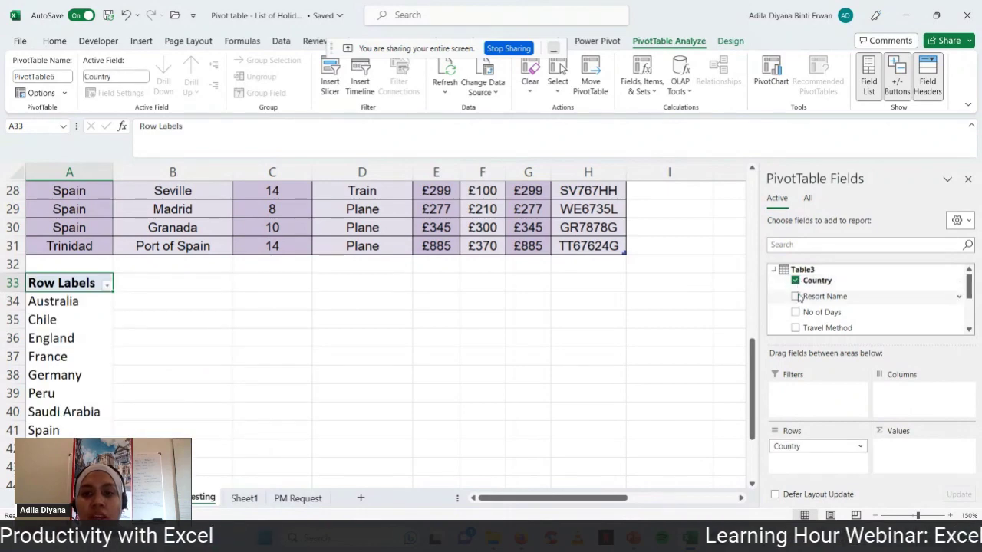
{"action": "left_click", "coordinate": [796, 297]}
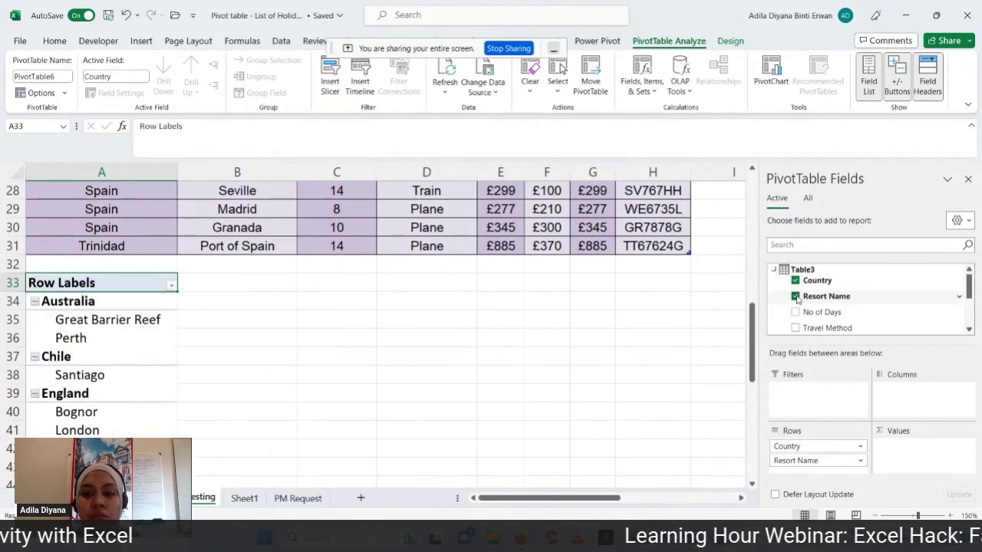
{"action": "left_click", "coordinate": [861, 460]}
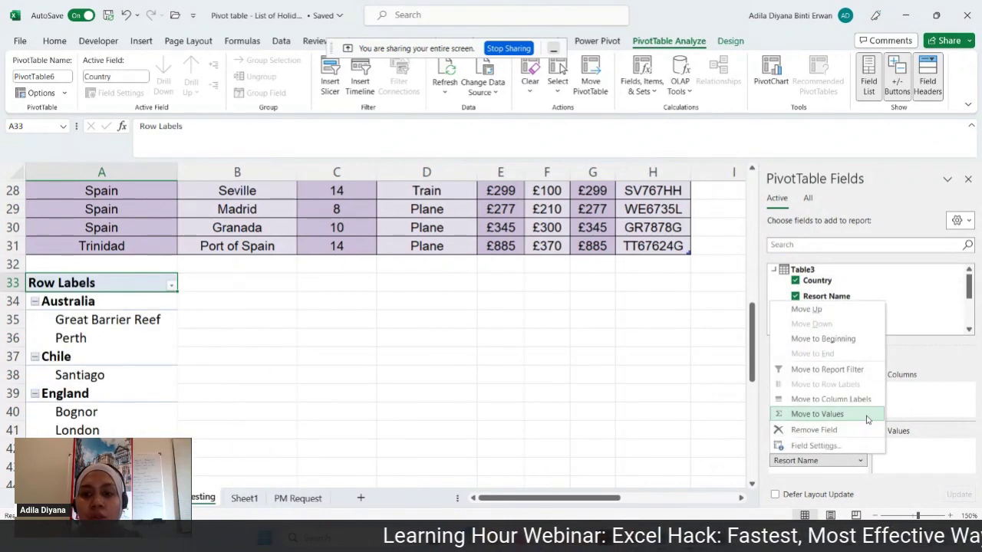
{"action": "left_click", "coordinate": [868, 413]}
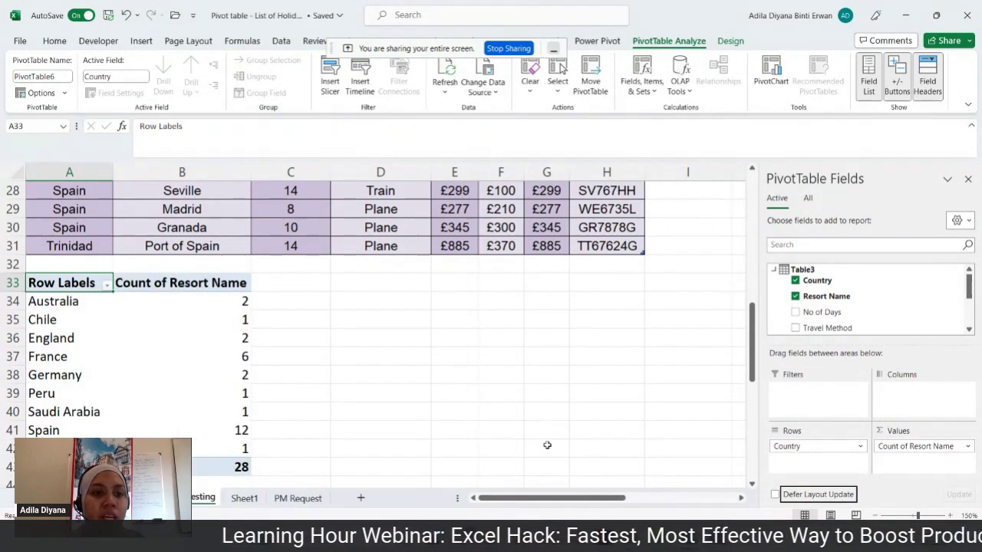
- Fill the France row A37:B37, with its count of 6, yellow
{"action": "left_click", "coordinate": [95, 358]}
{"action": "left_click_drag", "start_coordinate": [95, 358], "coordinate": [207, 358]}
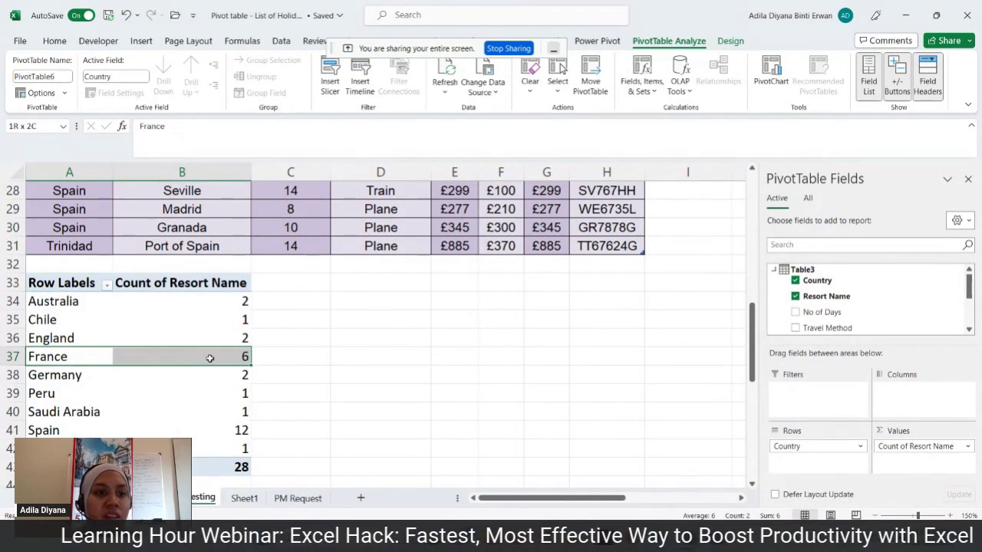
{"action": "left_click", "coordinate": [56, 44]}
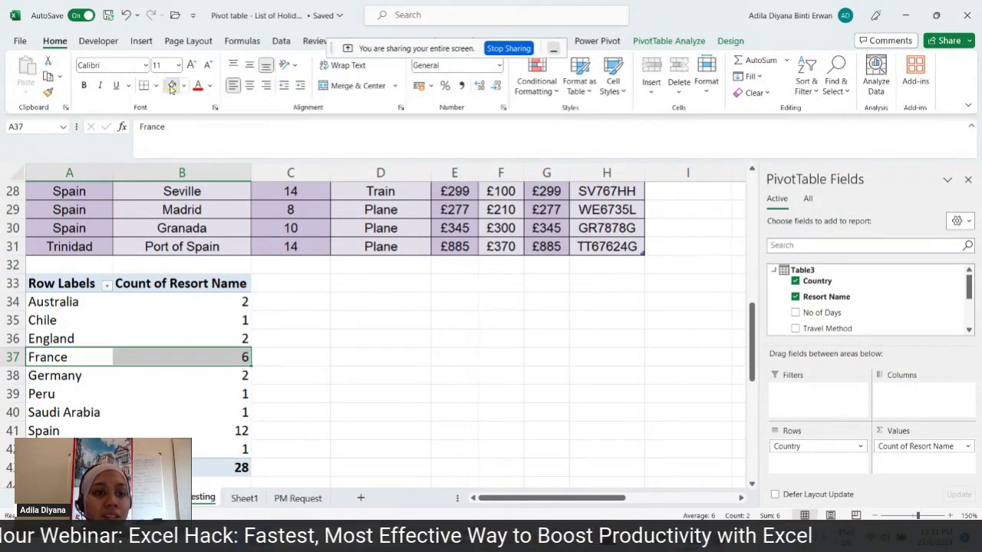
{"action": "left_click", "coordinate": [172, 86]}
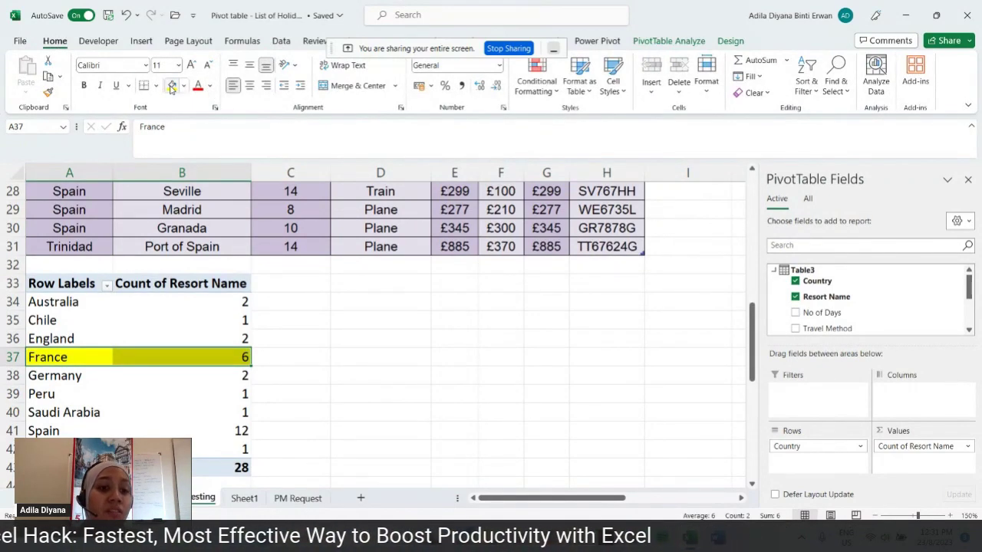
{"action": "left_click", "coordinate": [326, 350]}
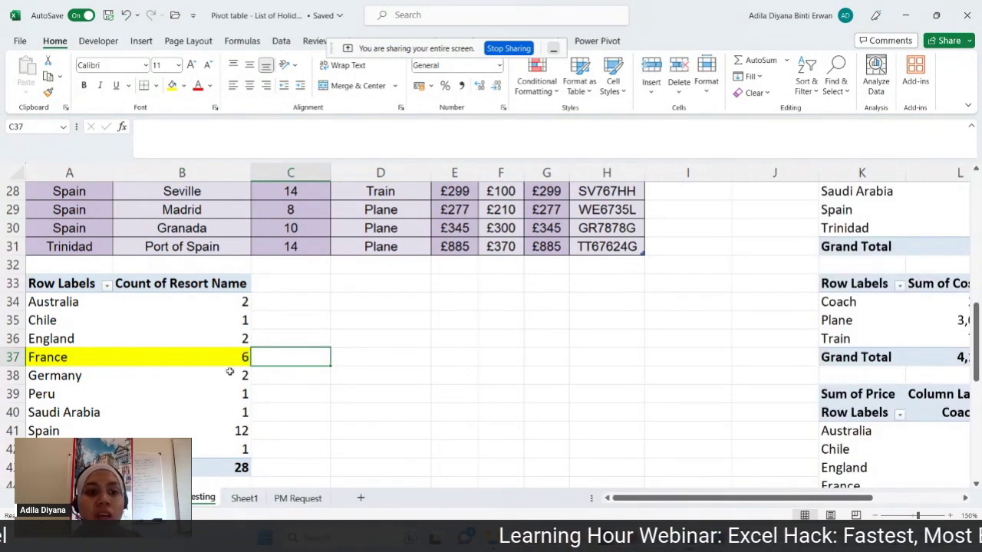
{"action": "left_click", "coordinate": [177, 370]}
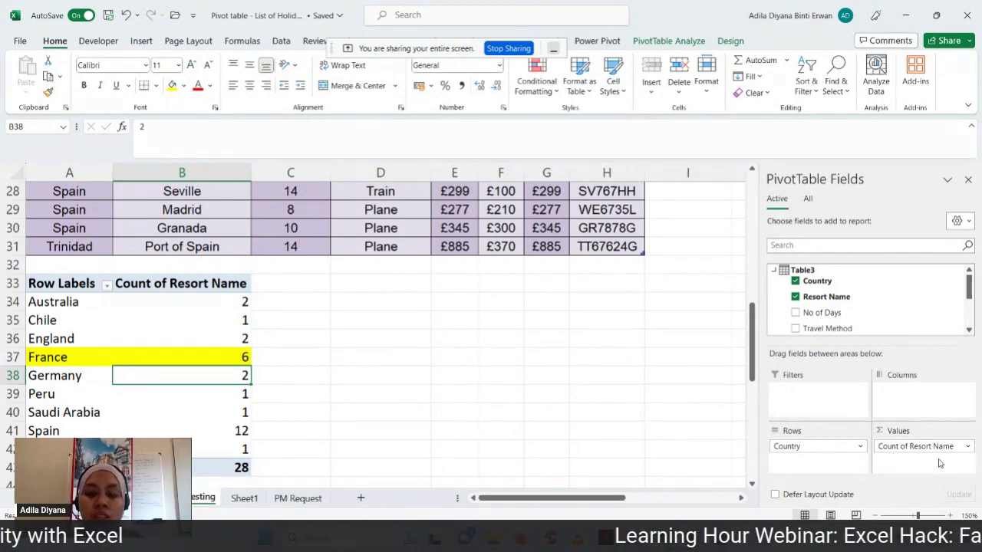
- Summarize Resort Name as Distinct Count, giving France 5, Spain 6 and a total of 21
{"action": "left_click", "coordinate": [968, 448]}
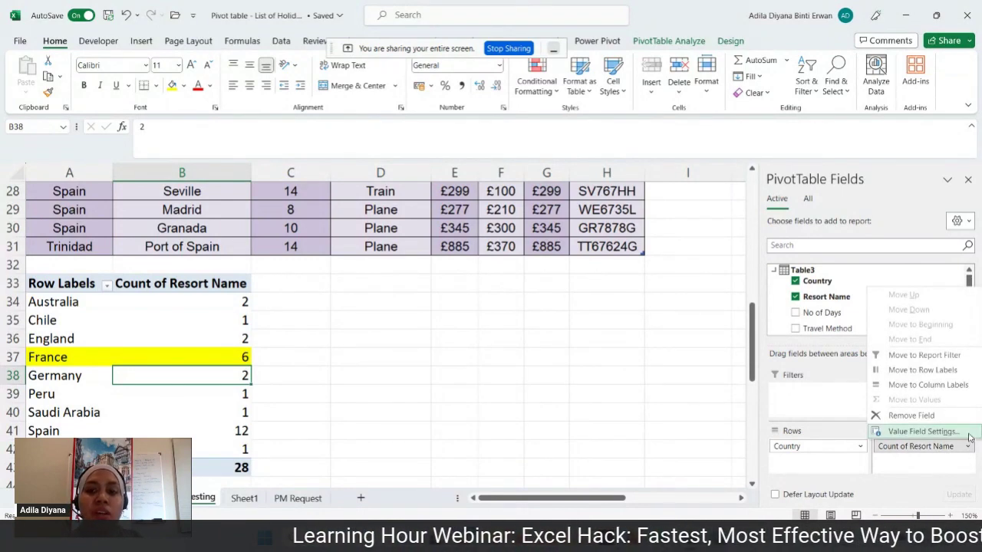
{"action": "left_click", "coordinate": [923, 432]}
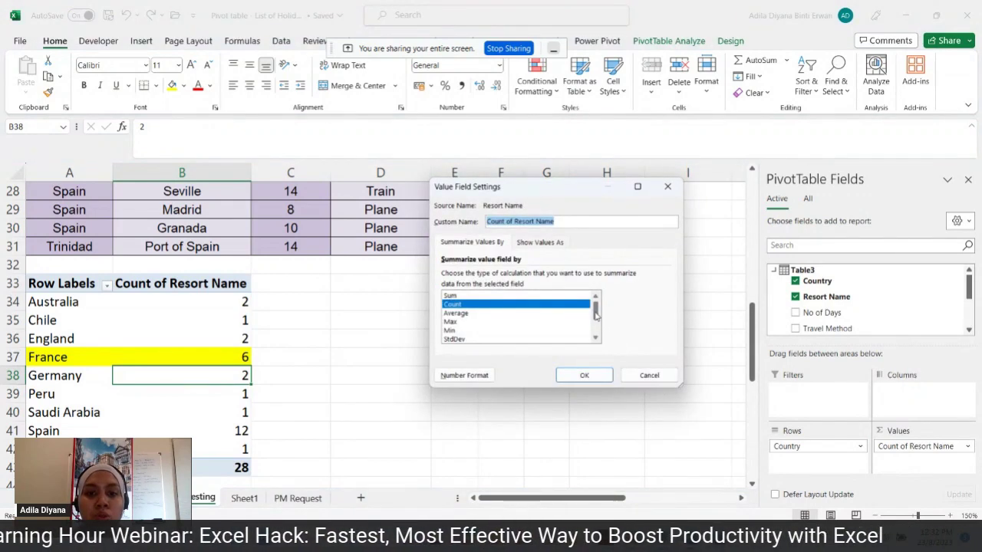
{"action": "left_click_drag", "start_coordinate": [595, 311], "coordinate": [595, 330]}
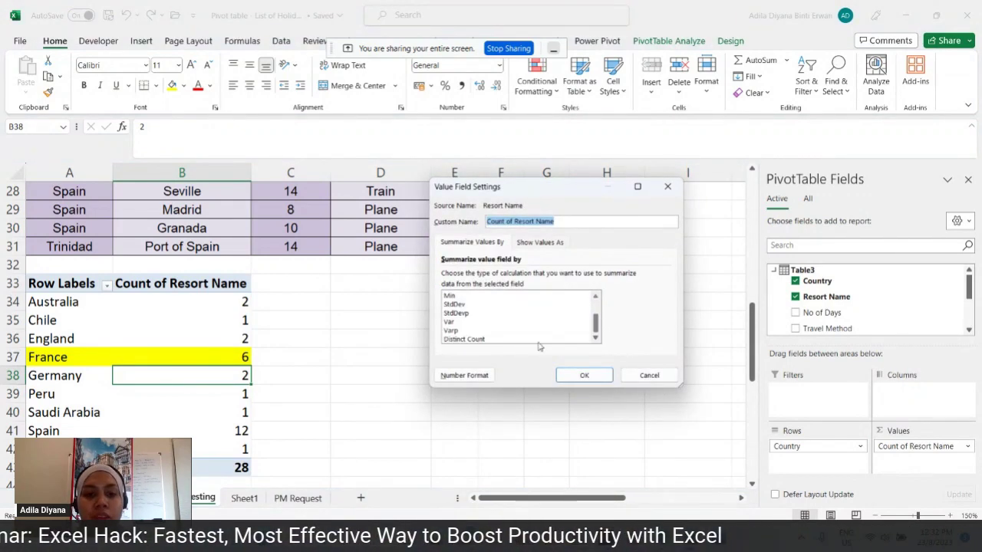
{"action": "left_click", "coordinate": [509, 341]}
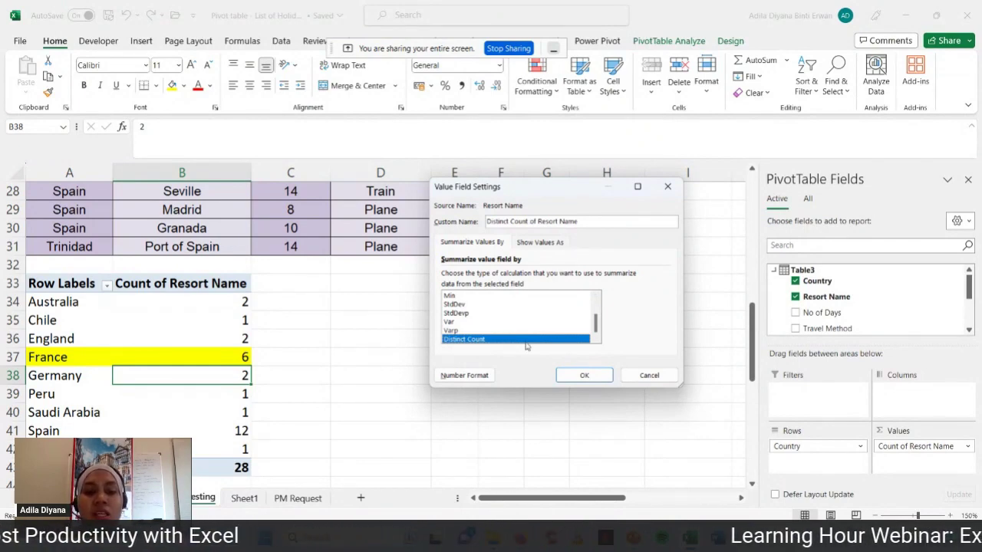
{"action": "left_click", "coordinate": [577, 376]}
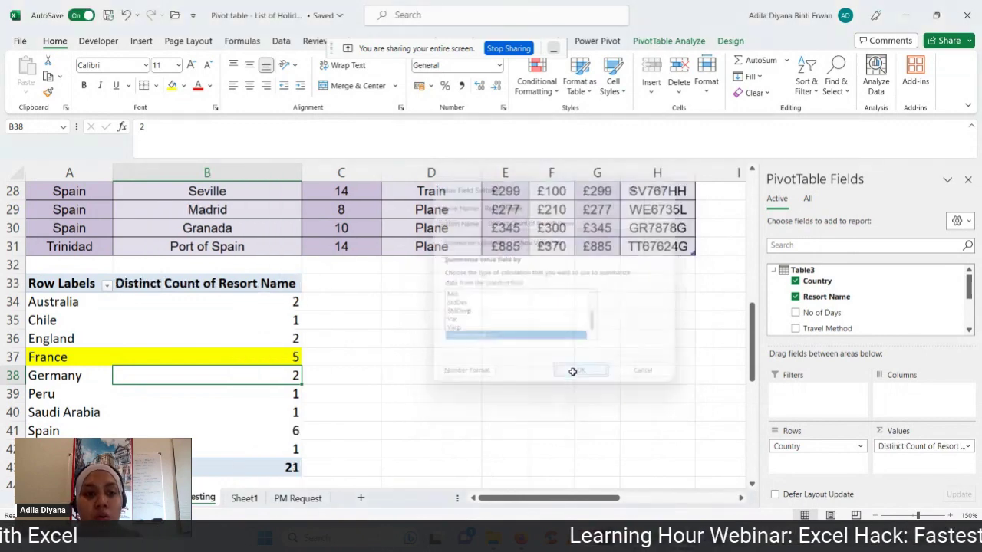
{"action": "left_click", "coordinate": [264, 355]}
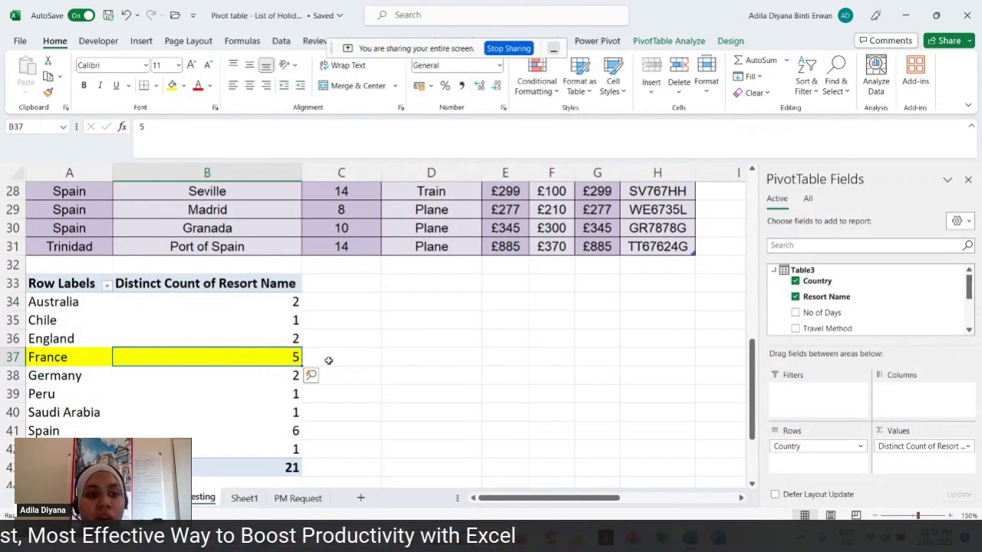
- In D33, note '1) Tick on "Add this data to the data model"'
{"action": "left_click", "coordinate": [401, 287]}
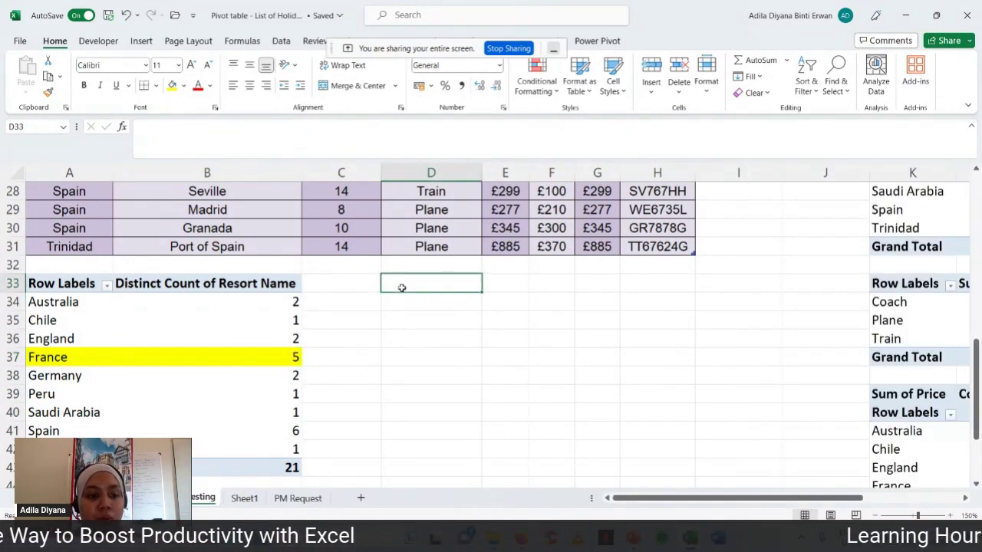
{"action": "type", "text": "1)"}
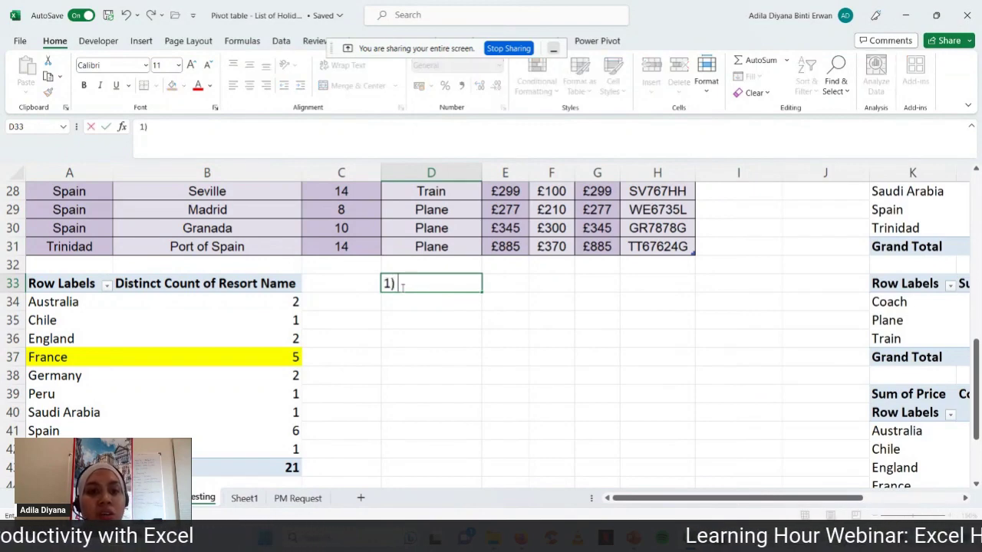
{"action": "type", "text": " A"}
{"action": "key", "text": "BackSpace"}
{"action": "type", "text": "T"}
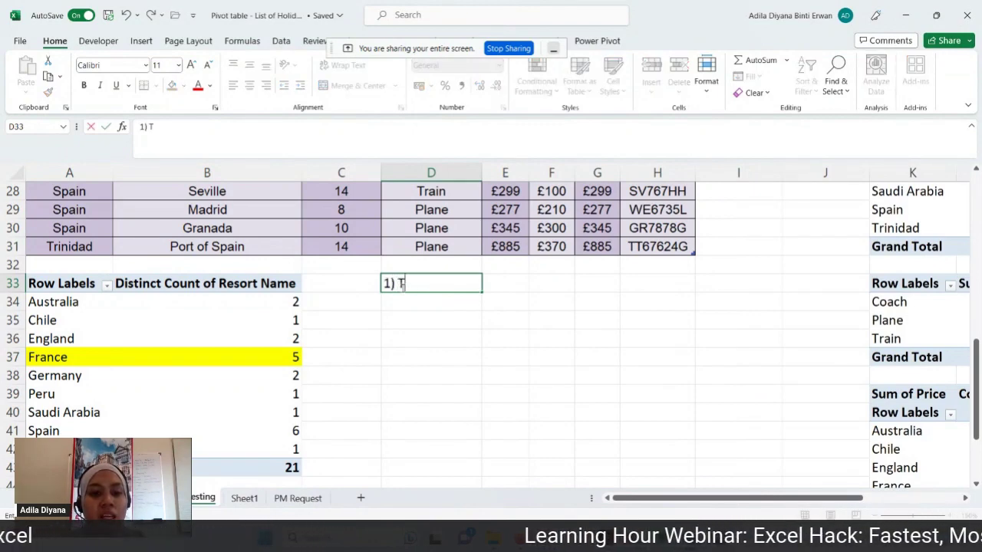
{"action": "type", "text": "ick on \"Add thid"}
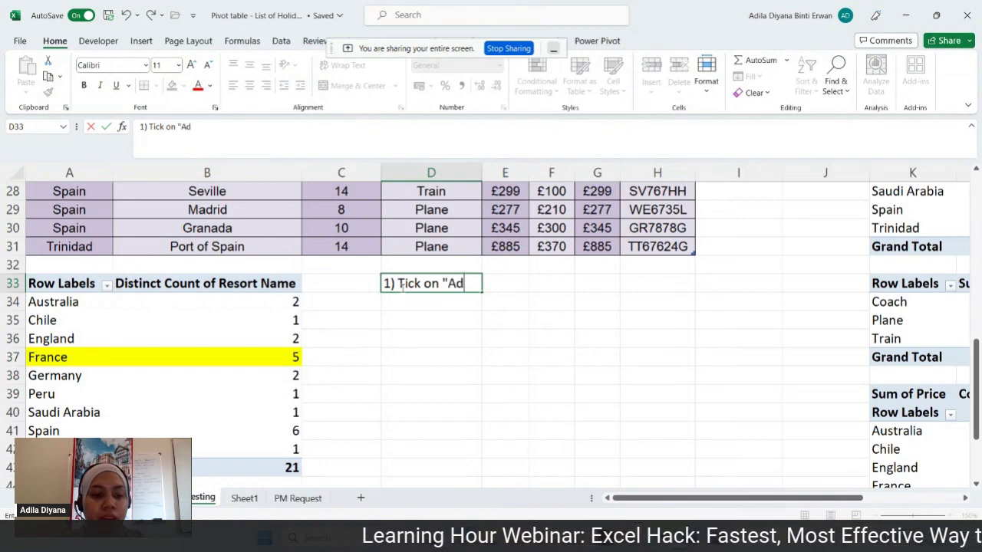
{"action": "key", "text": "BackSpace"}
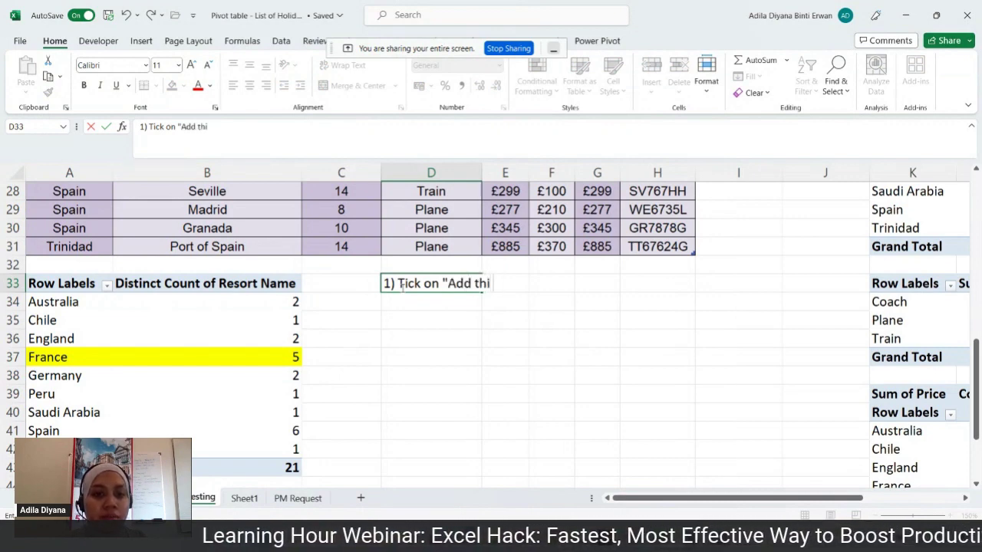
{"action": "type", "text": "s data ro r"}
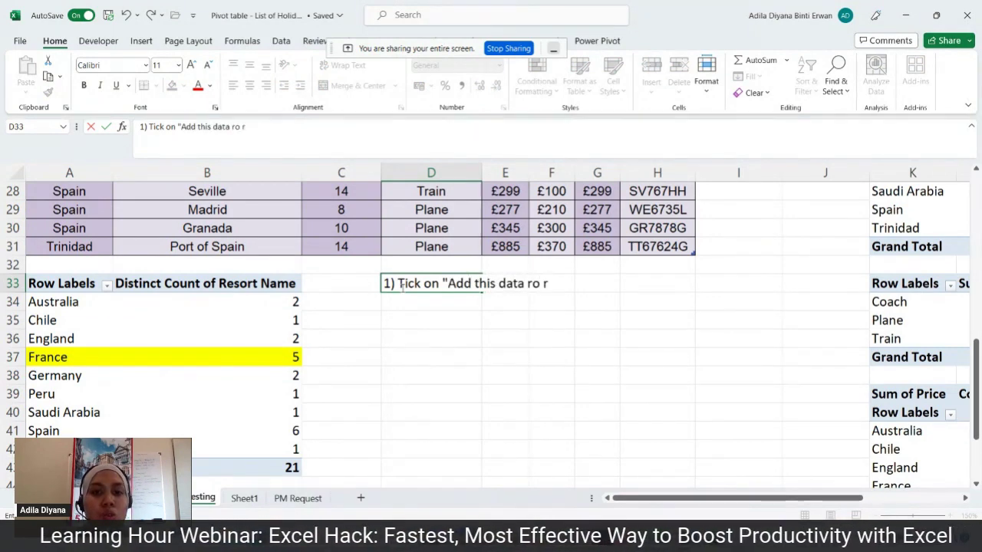
{"action": "key", "text": "BackSpace"}
{"action": "key", "text": "BackSpace"}
{"action": "key", "text": "BackSpace"}
{"action": "key", "text": "BackSpace"}
{"action": "type", "text": "to te"}
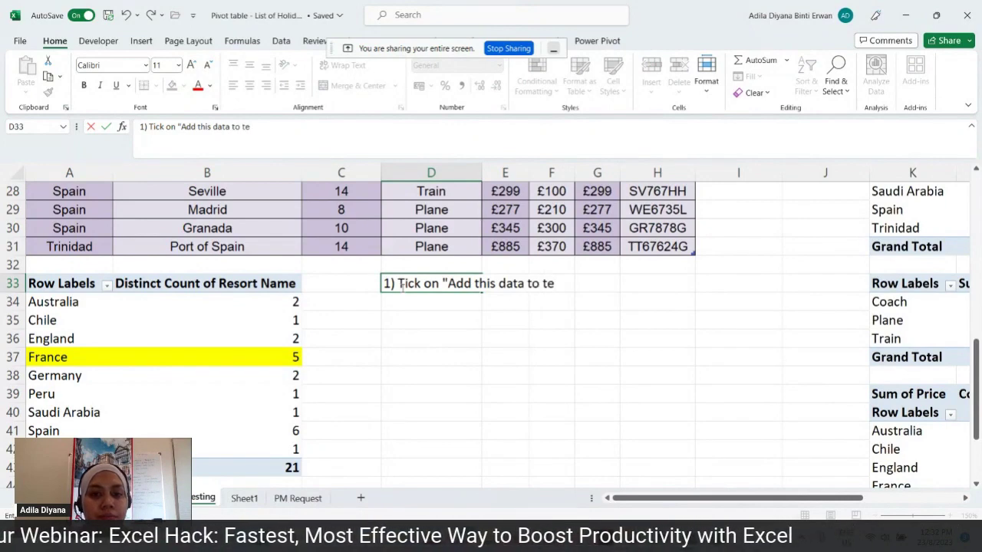
{"action": "key", "text": "BackSpace"}
{"action": "type", "text": "he data model\""}
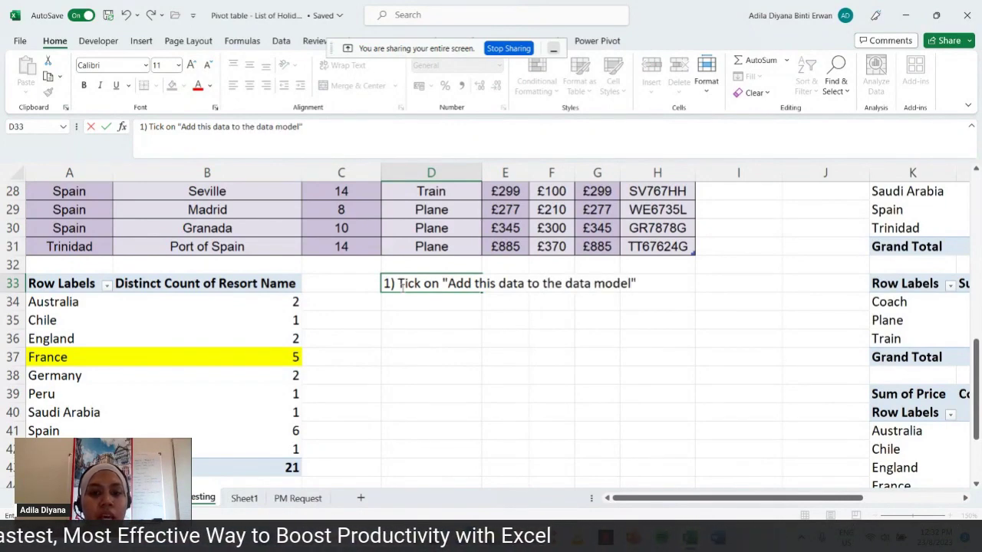
{"action": "key", "text": "Return"}
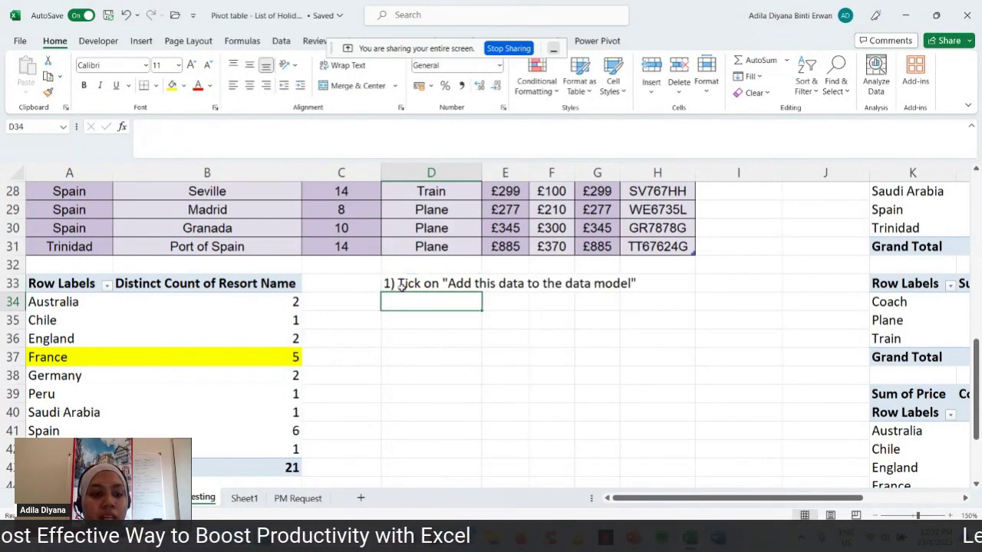
- Add notes in D34–D35: change Count to Distinct Count under Values quadrant, using value field settings
{"action": "type", "text": "2) C"}
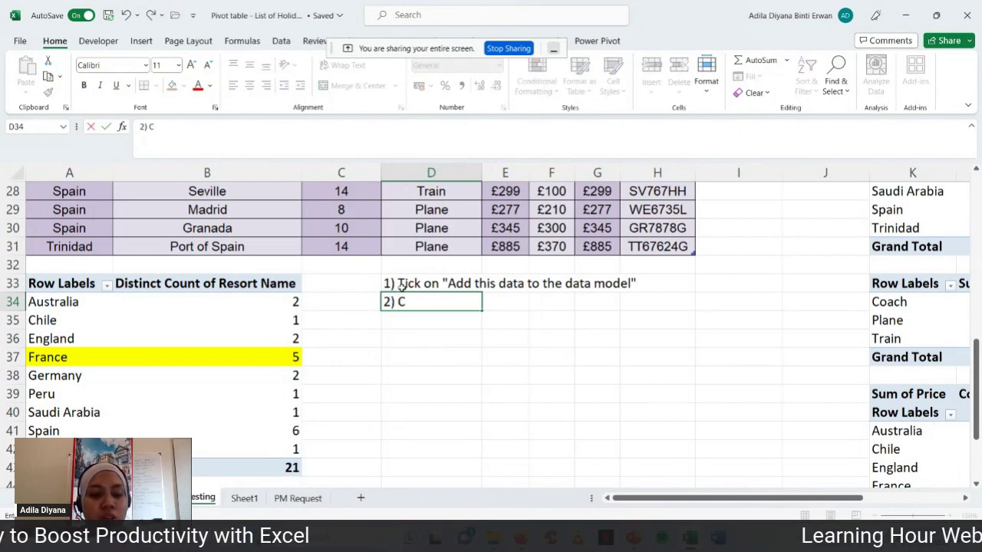
{"action": "type", "text": "hange from "}
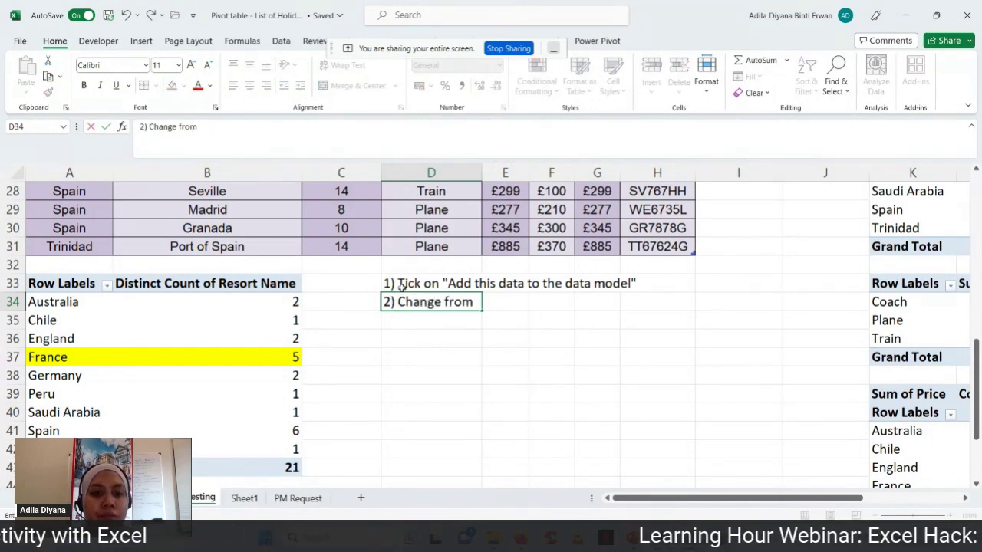
{"action": "type", "text": "\"Acoun"}
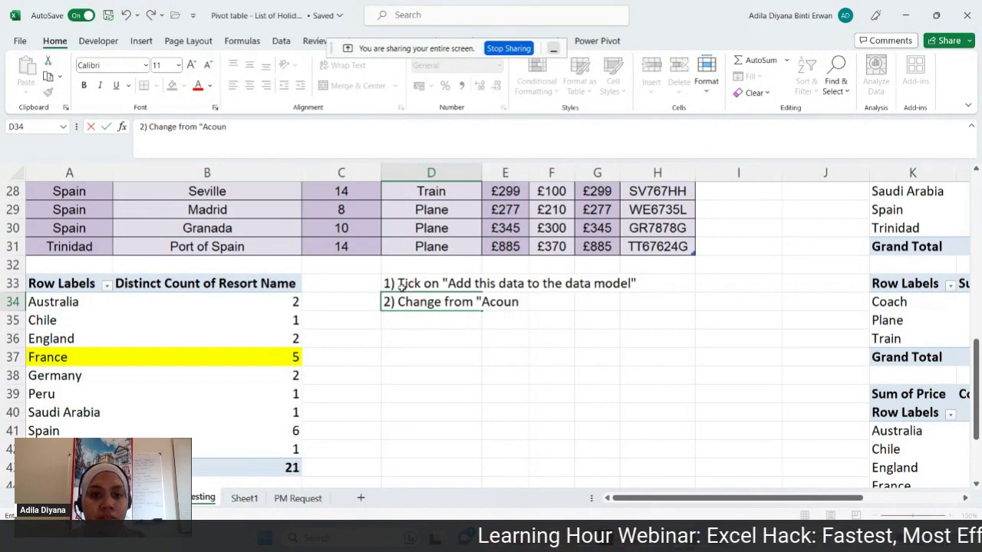
{"action": "key", "text": "BackSpace"}
{"action": "key", "text": "BackSpace"}
{"action": "key", "text": "BackSpace"}
{"action": "key", "text": "BackSpace"}
{"action": "key", "text": "BackSpace"}
{"action": "type", "text": "Count"}
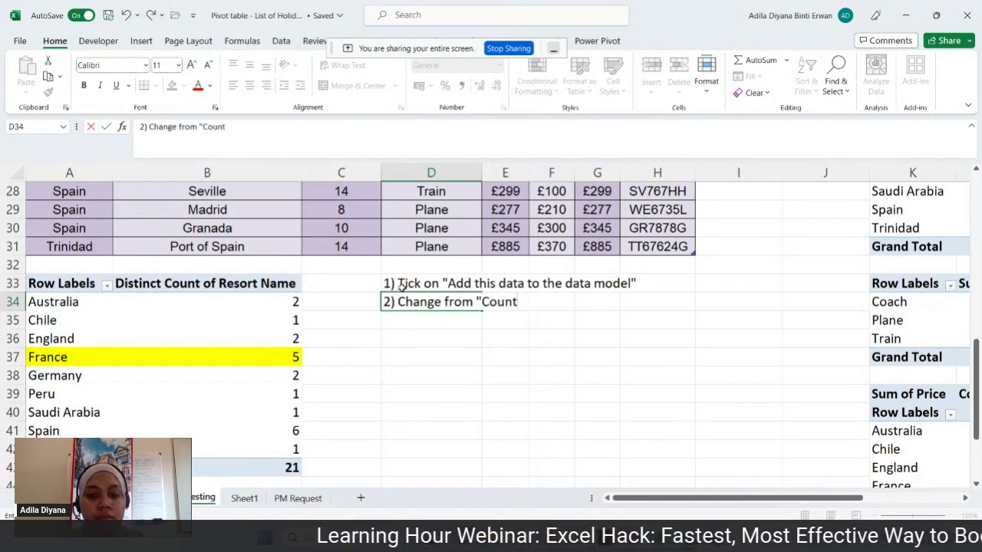
{"action": "type", "text": "\" to \"D"}
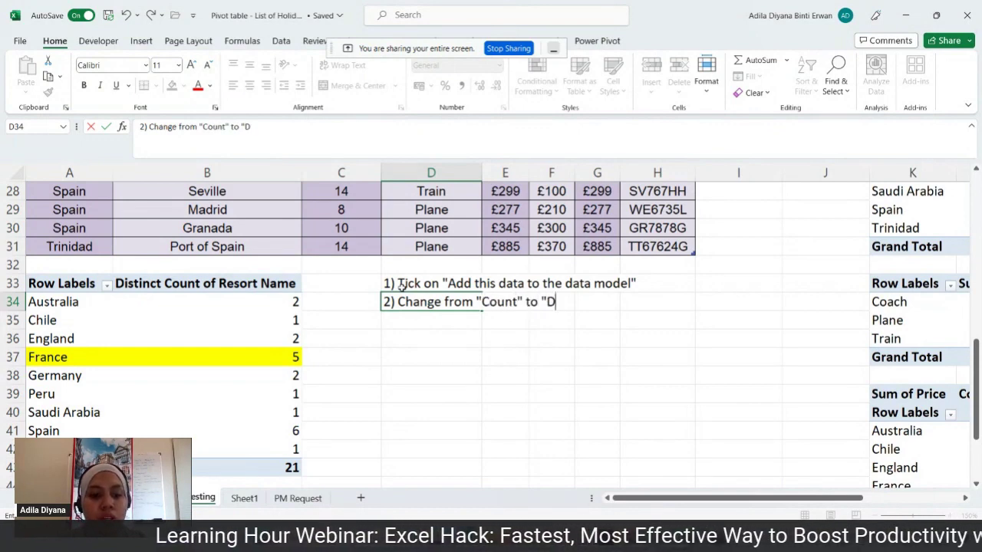
{"action": "type", "text": "istinct Cou"}
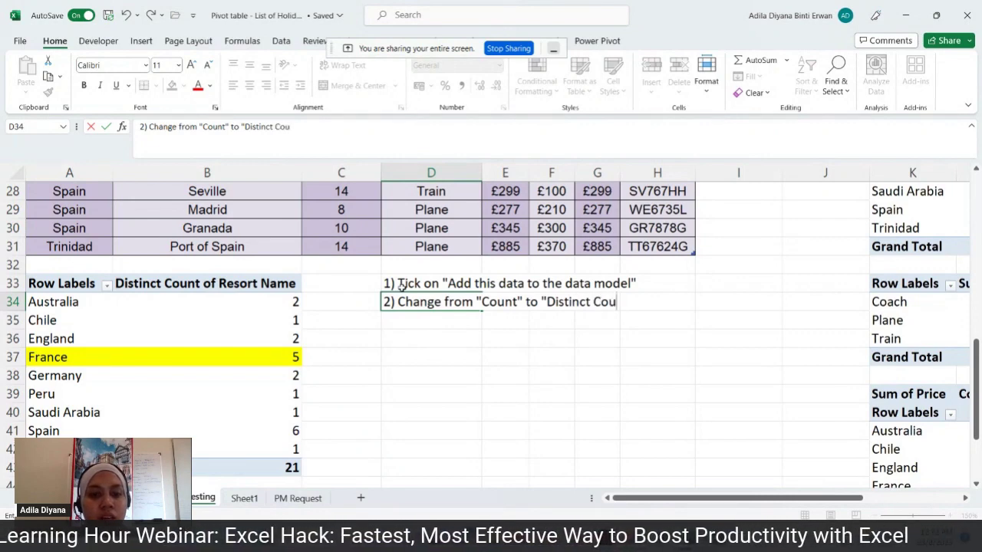
{"action": "type", "text": "nt\" under Values"}
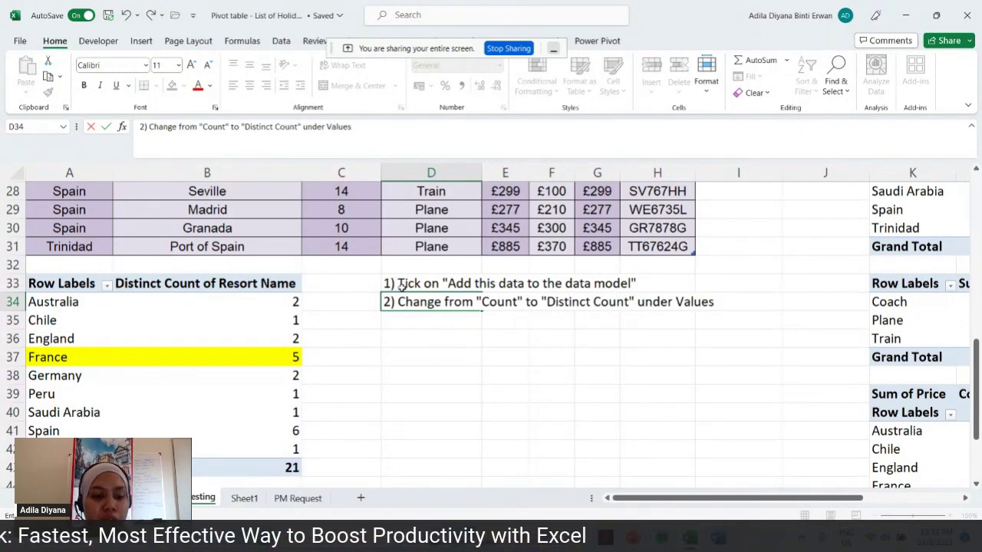
{"action": "type", "text": " quadramt"}
{"action": "key", "text": "BackSpace"}
{"action": "key", "text": "BackSpace"}
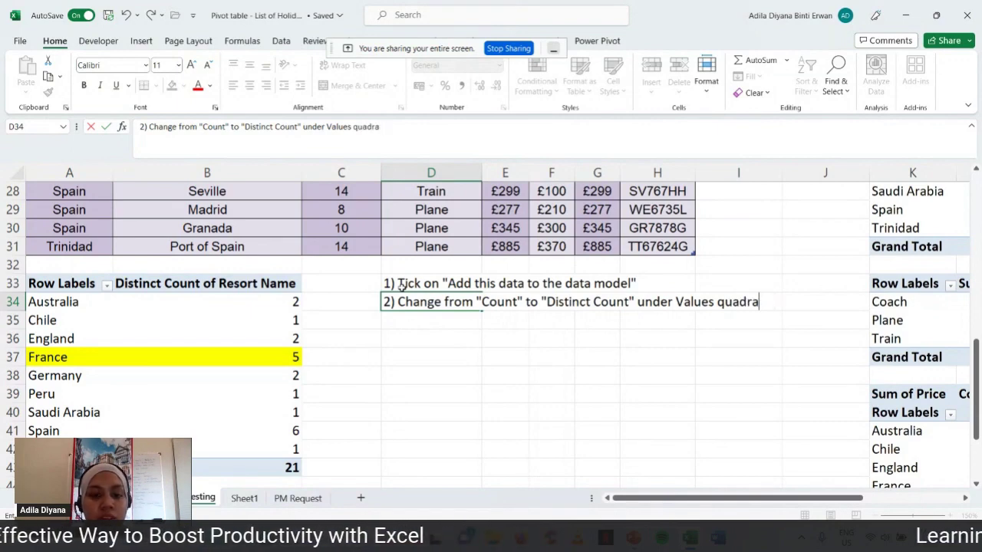
{"action": "type", "text": "nt"}
{"action": "key", "text": "Return"}
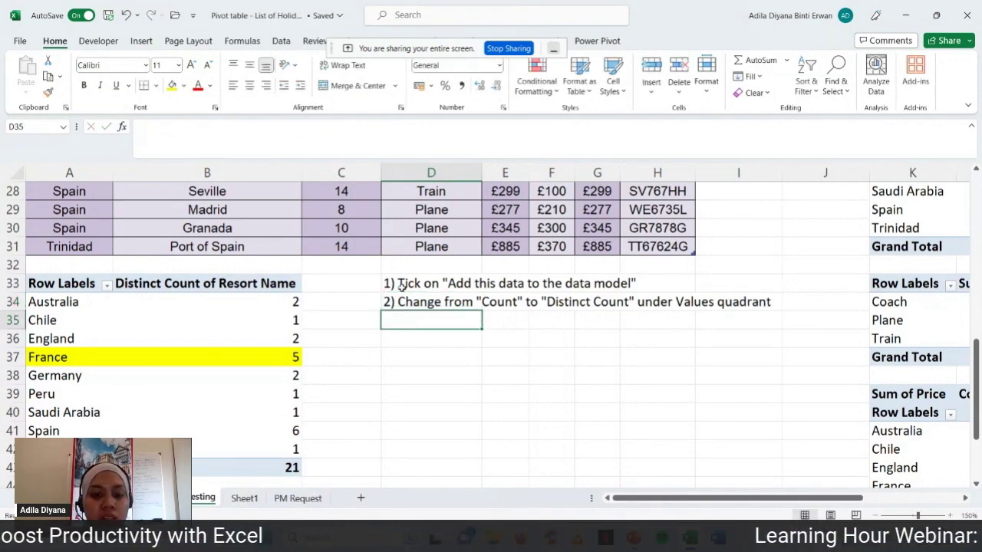
{"action": "type", "text": "(Using va"}
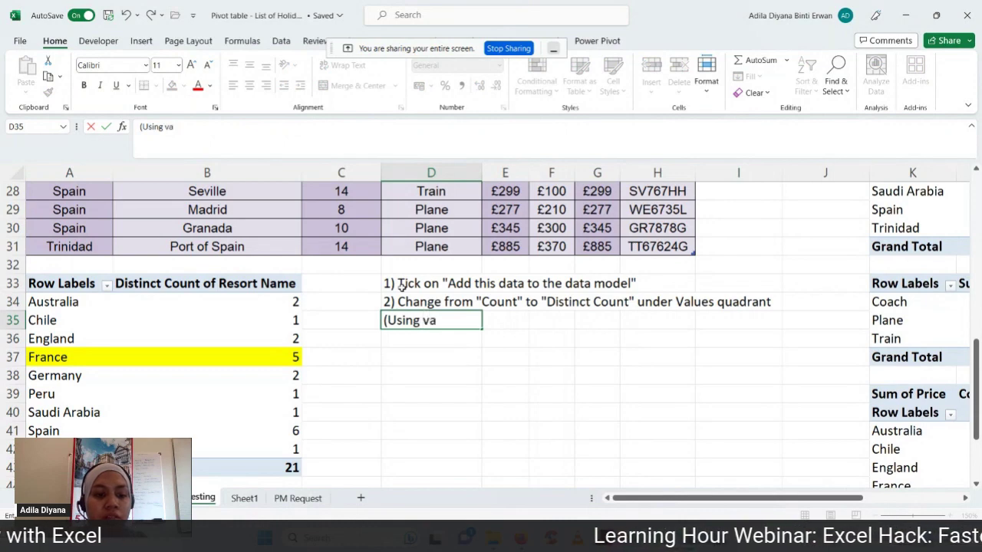
{"action": "type", "text": "lue field setti gs"}
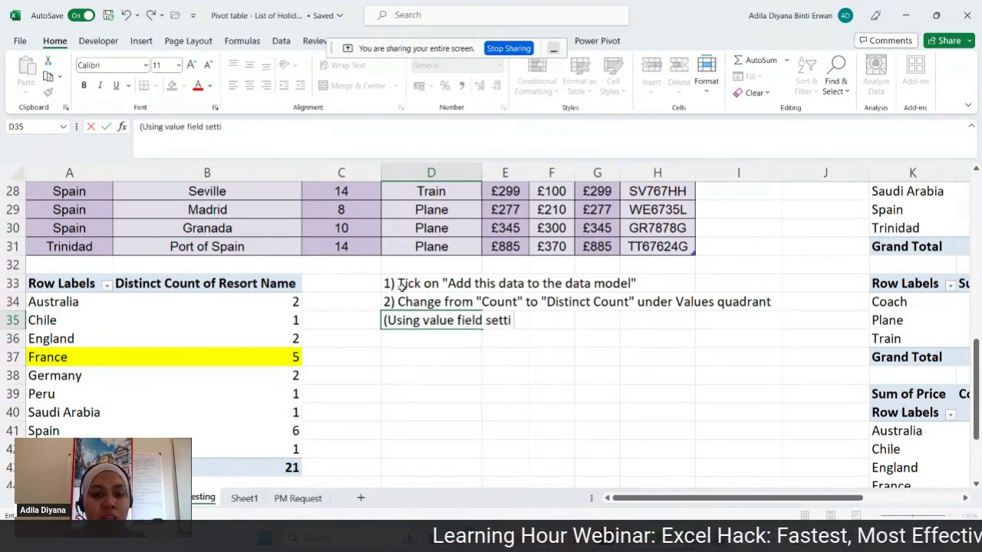
{"action": "key", "text": "BackSpace"}
{"action": "key", "text": "BackSpace"}
{"action": "key", "text": "BackSpace"}
{"action": "type", "text": "ngs"}
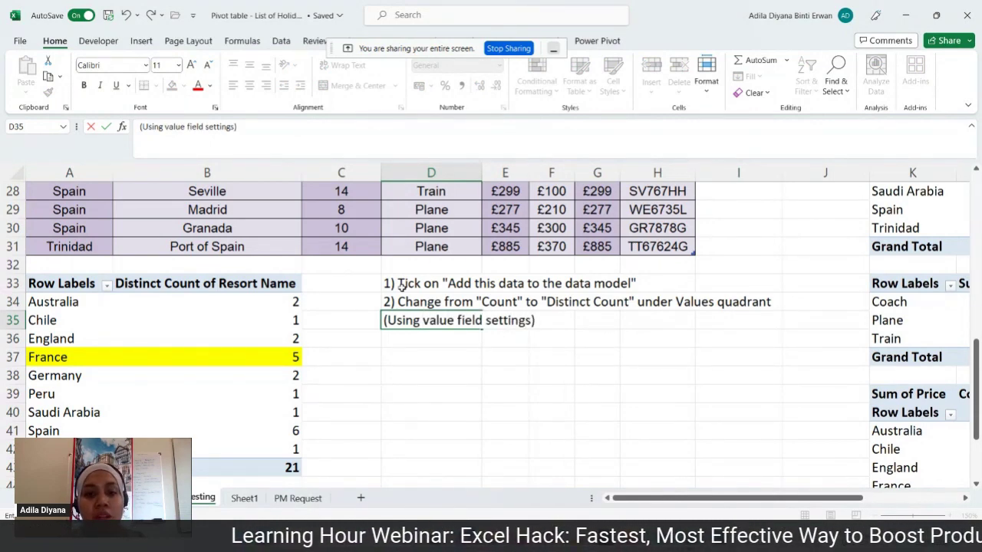
{"action": "key", "text": "Return"}
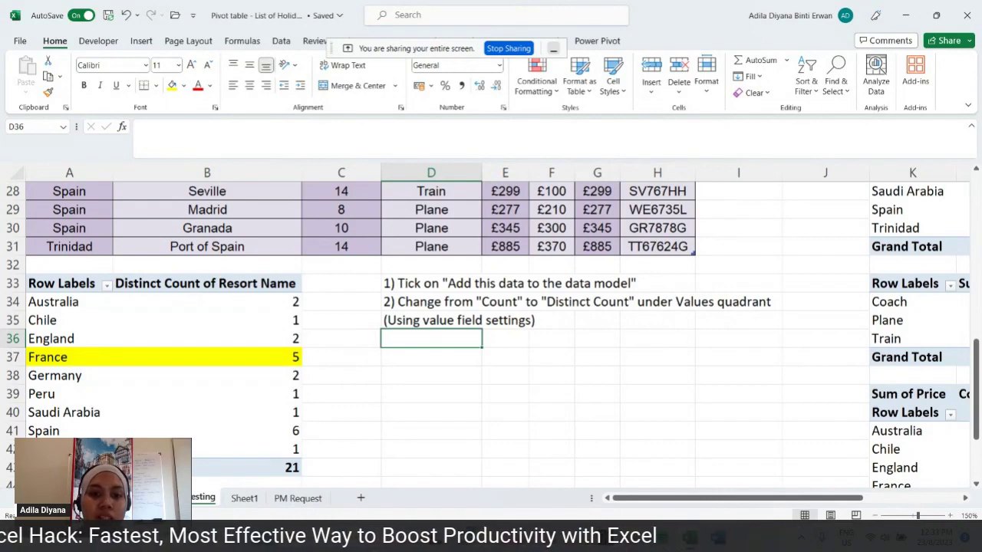
- Switch to the Find and replace workbook and create a new blank workbook
{"action": "left_click", "coordinate": [633, 538]}
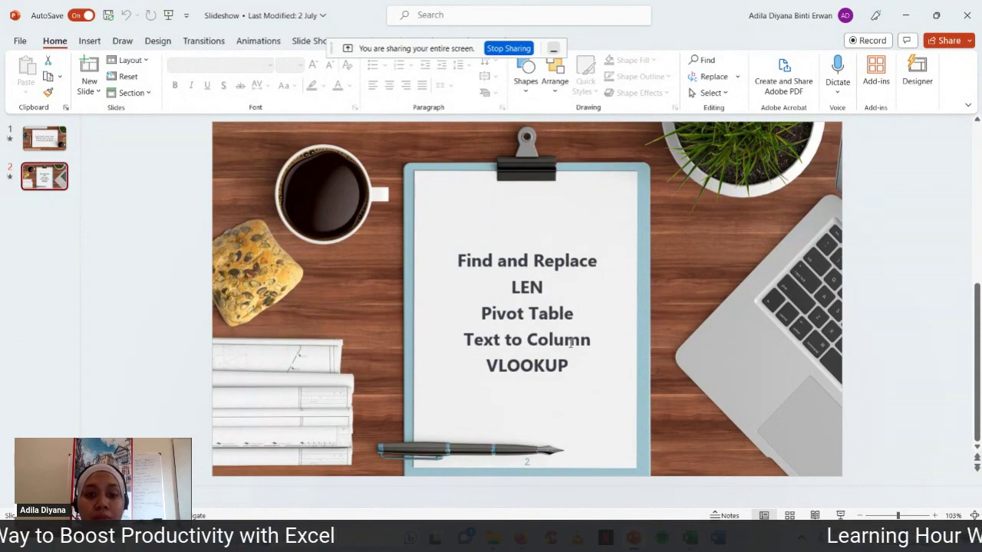
{"action": "left_click", "coordinate": [689, 538]}
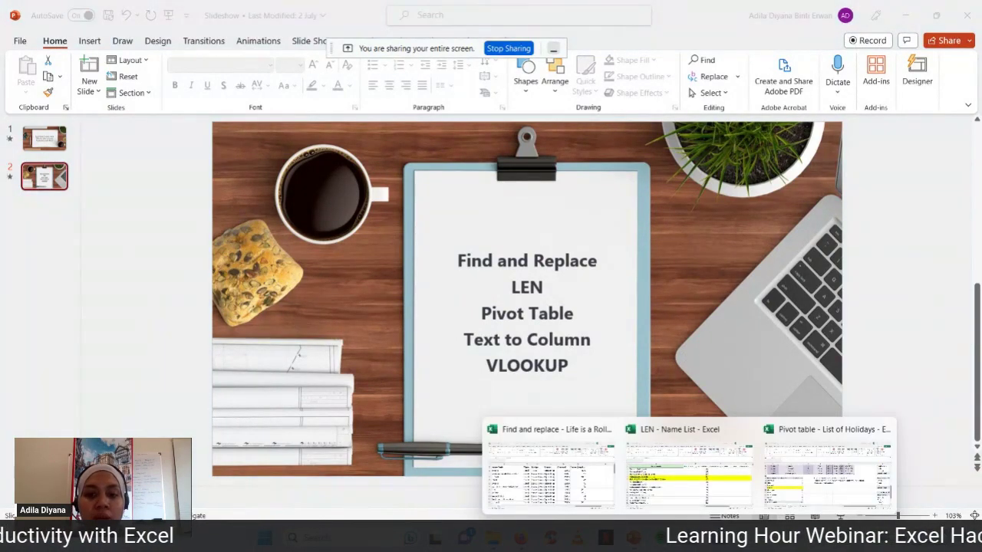
{"action": "left_click", "coordinate": [557, 477]}
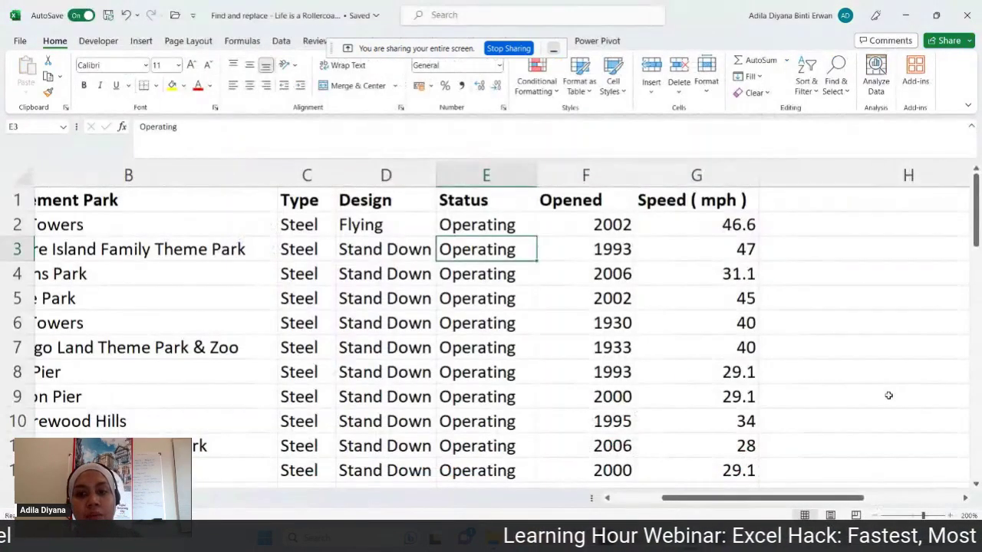
{"action": "left_click", "coordinate": [887, 395]}
{"action": "key", "text": "ctrl+n"}
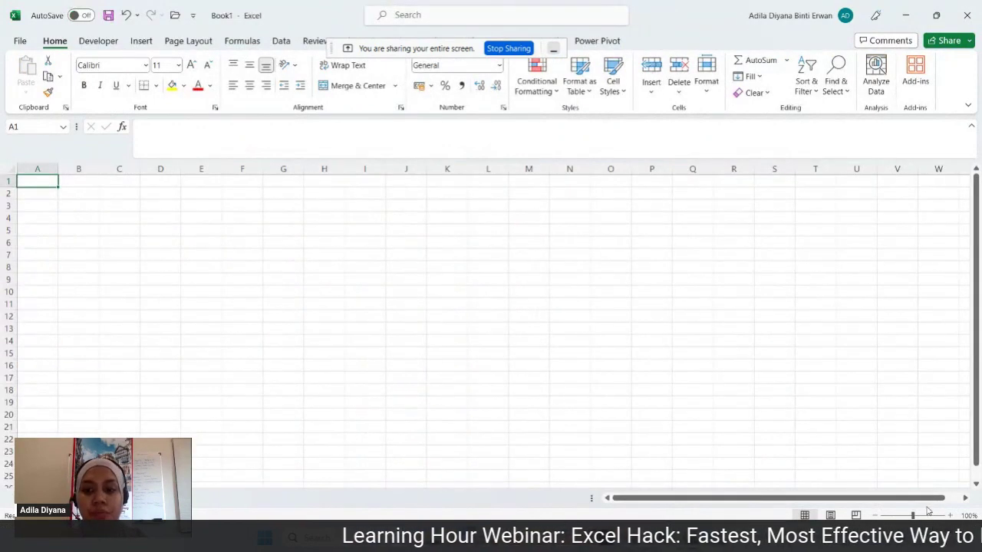
- Enter the headings 'TEXT TO COLUMN' in D1 and 'SEPARATE YOUR DATA' in F1
{"action": "scroll", "coordinate": [415, 285], "scroll_direction": "up", "scroll_amount": 7}
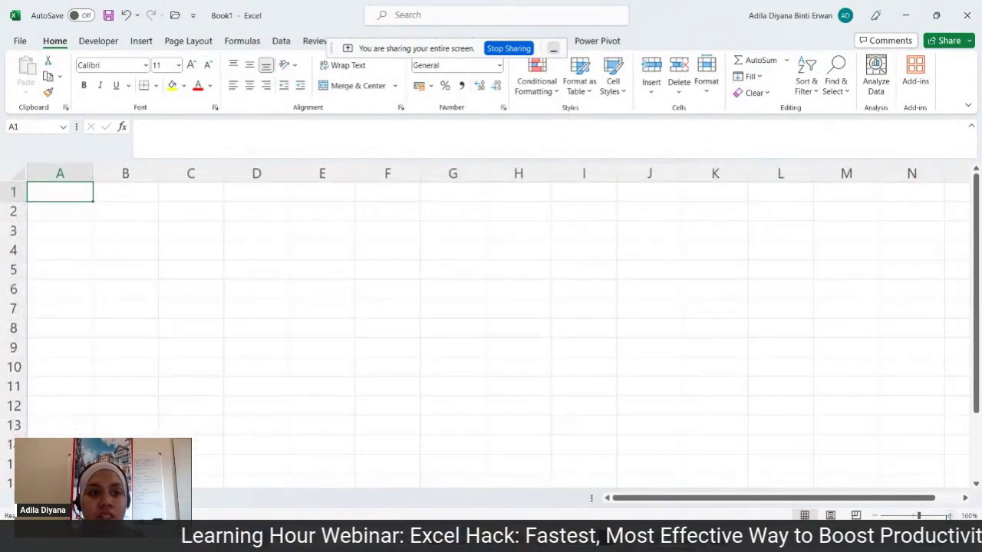
{"action": "left_click", "coordinate": [263, 194]}
{"action": "type", "text": "TE"}
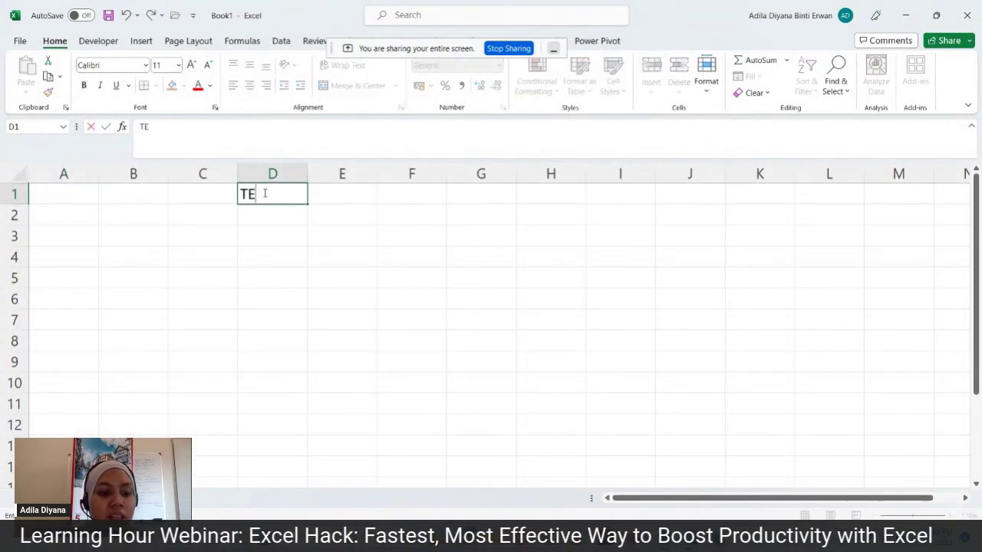
{"action": "type", "text": "XT TO COLUMN"}
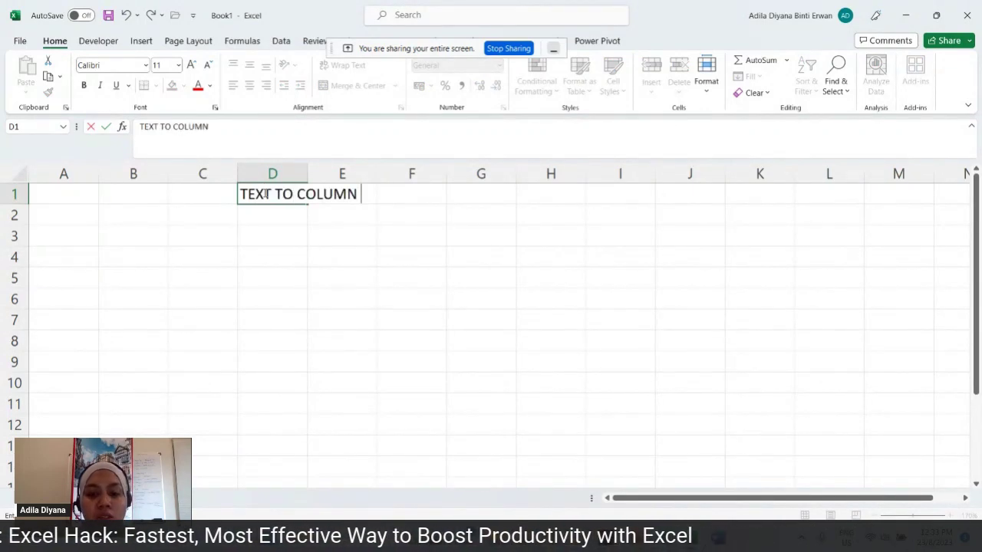
{"action": "key", "text": "Tab"}
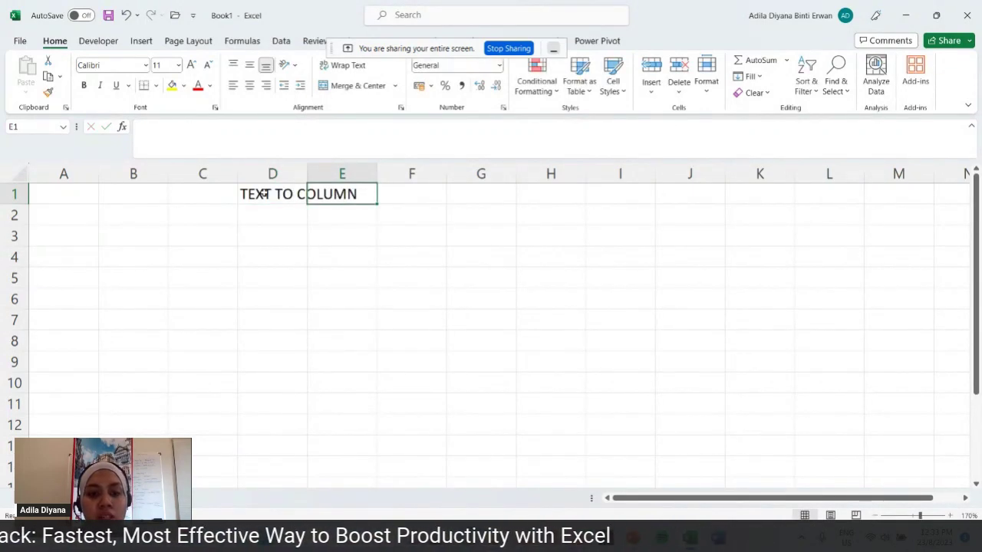
{"action": "key", "text": "Tab"}
{"action": "type", "text": "SEPARATE"}
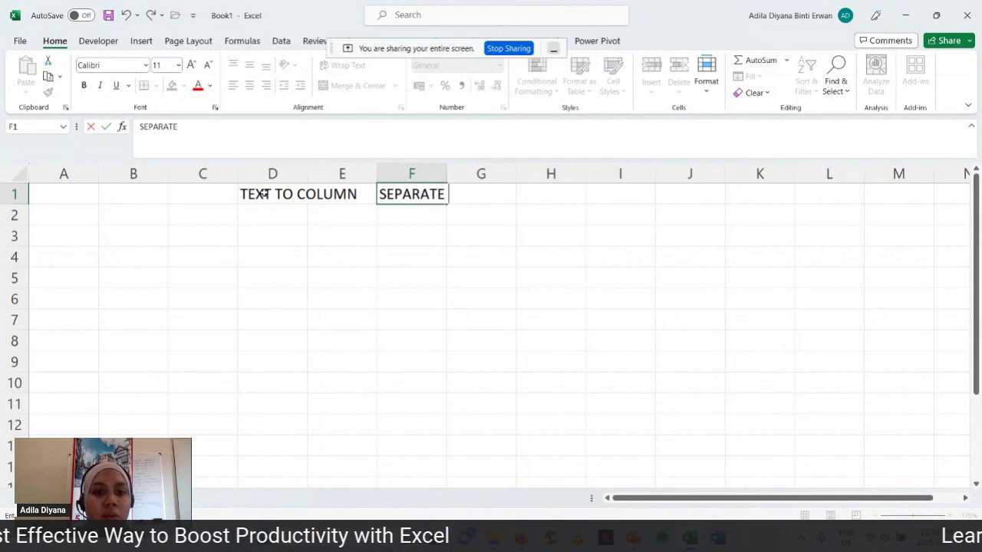
{"action": "type", "text": " YOUR DATA"}
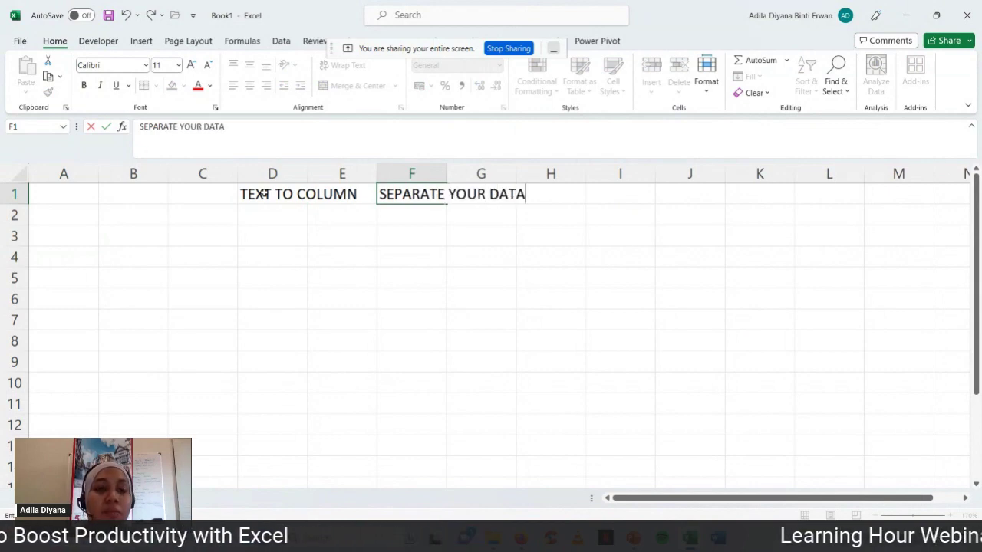
{"action": "left_click", "coordinate": [278, 220]}
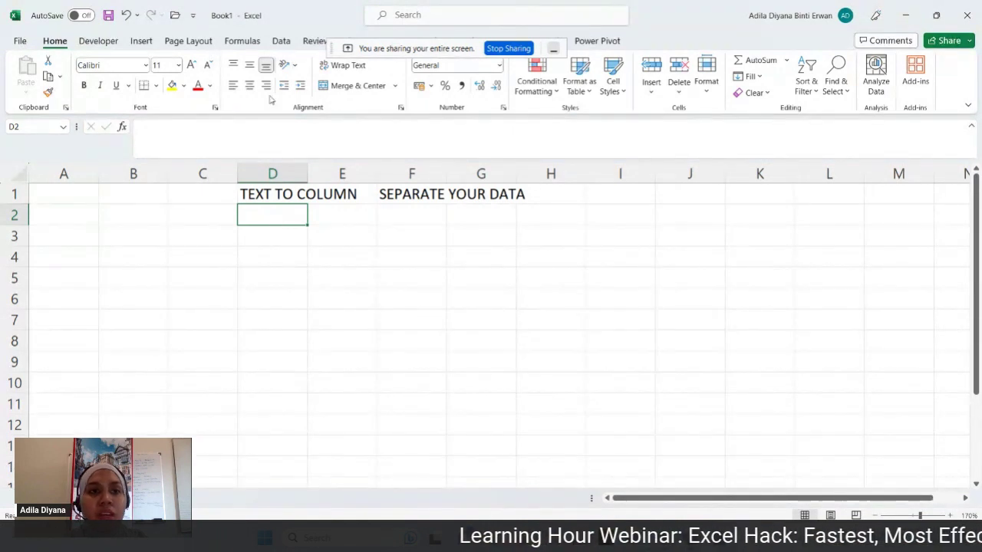
- Write 'DATA TAB > DATA TOOLS RIBBON' in D2
{"action": "left_click", "coordinate": [281, 42]}
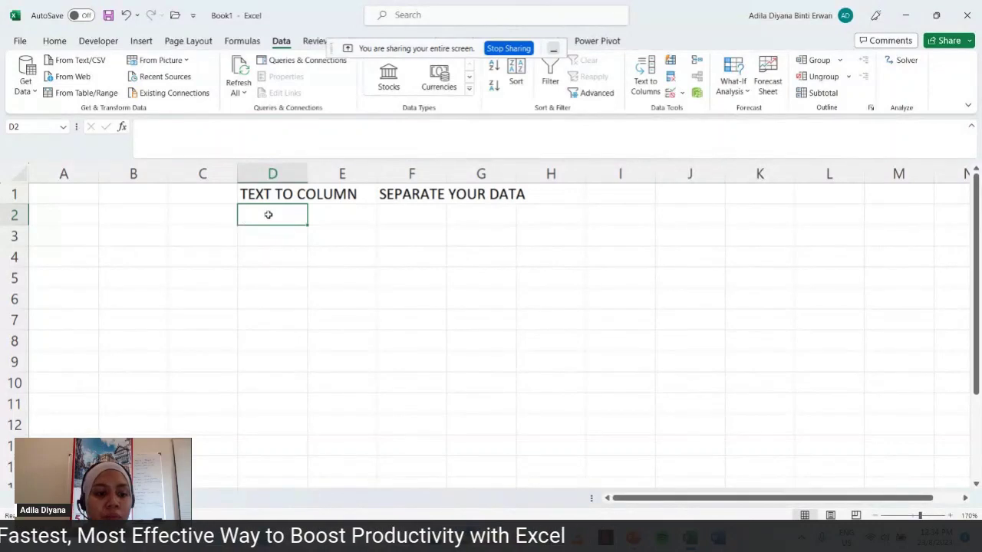
{"action": "type", "text": "DATA TAB"}
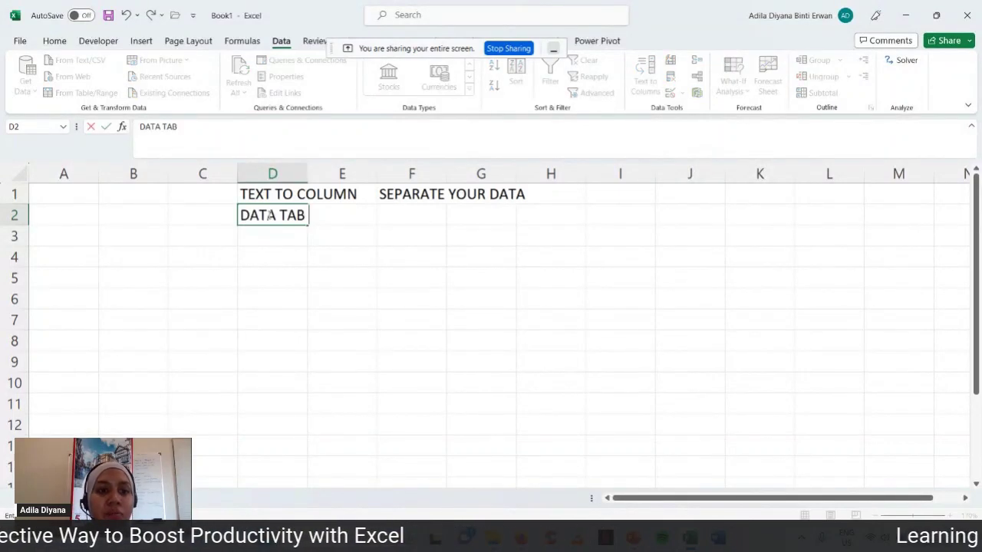
{"action": "type", "text": " > DATA TOLL"}
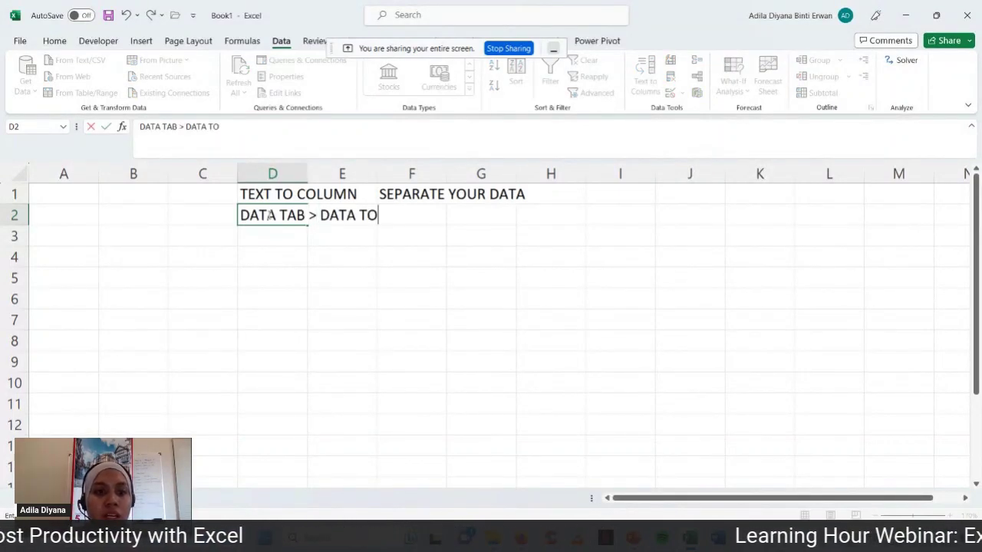
{"action": "key", "text": "BackSpace"}
{"action": "key", "text": "BackSpace"}
{"action": "type", "text": "OLS R"}
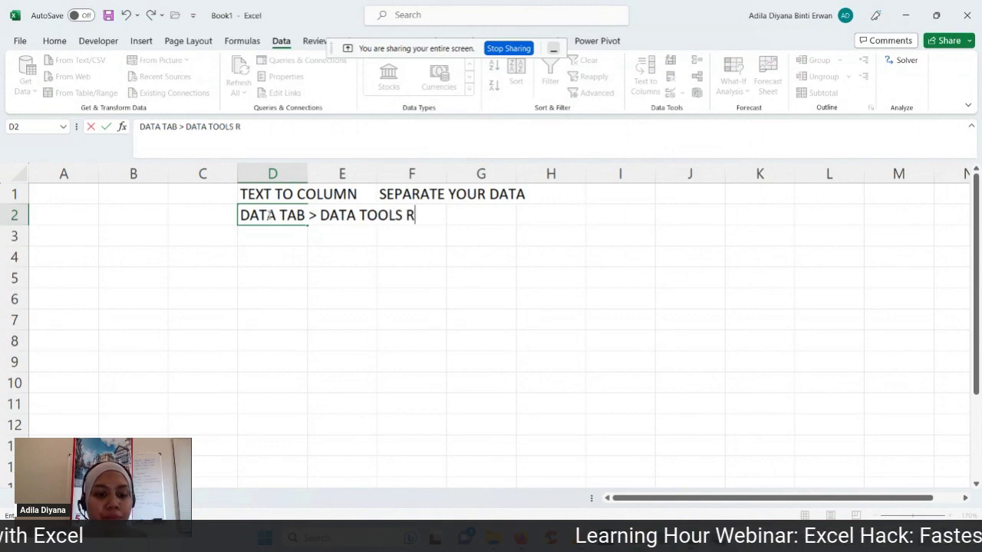
{"action": "type", "text": "IBBON"}
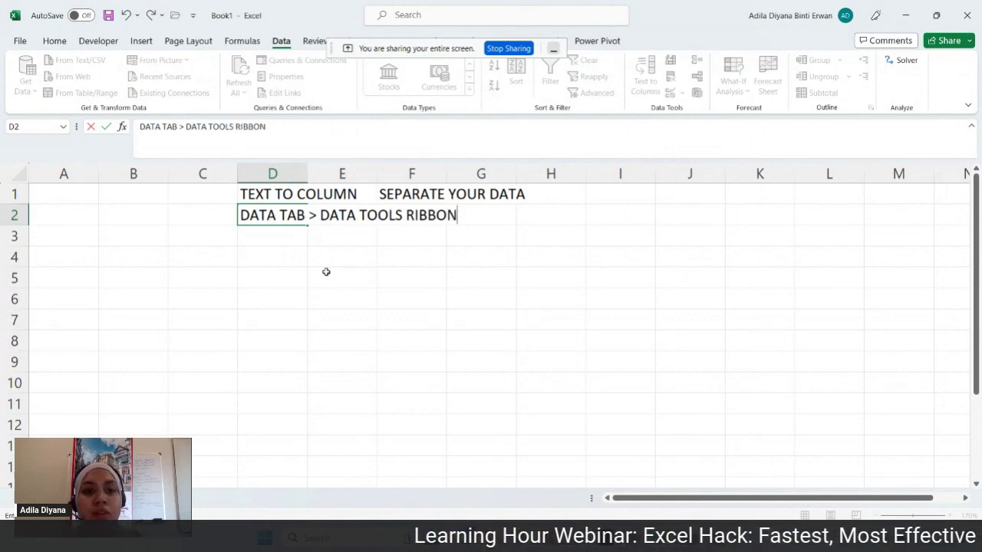
{"action": "left_click", "coordinate": [286, 264]}
{"action": "left_click", "coordinate": [279, 278]}
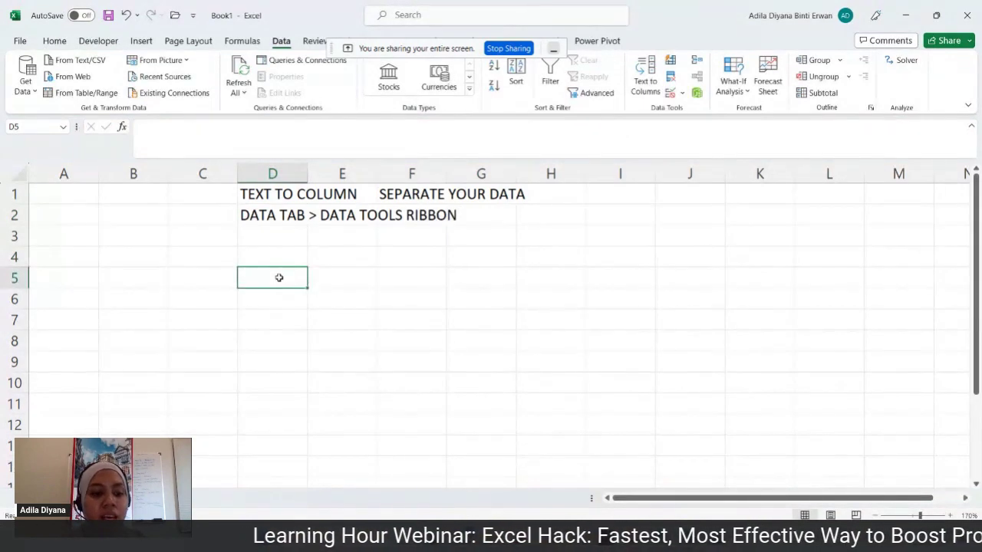
- Enter the 'Full Name' heading in D5 and a sample full name in D6
{"action": "type", "text": "Full Name"}
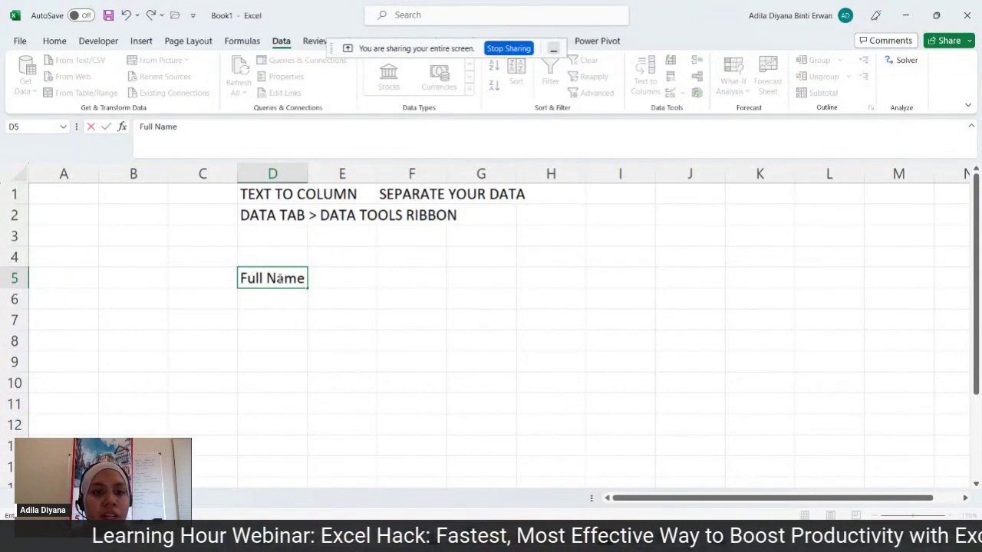
{"action": "key", "text": "Return"}
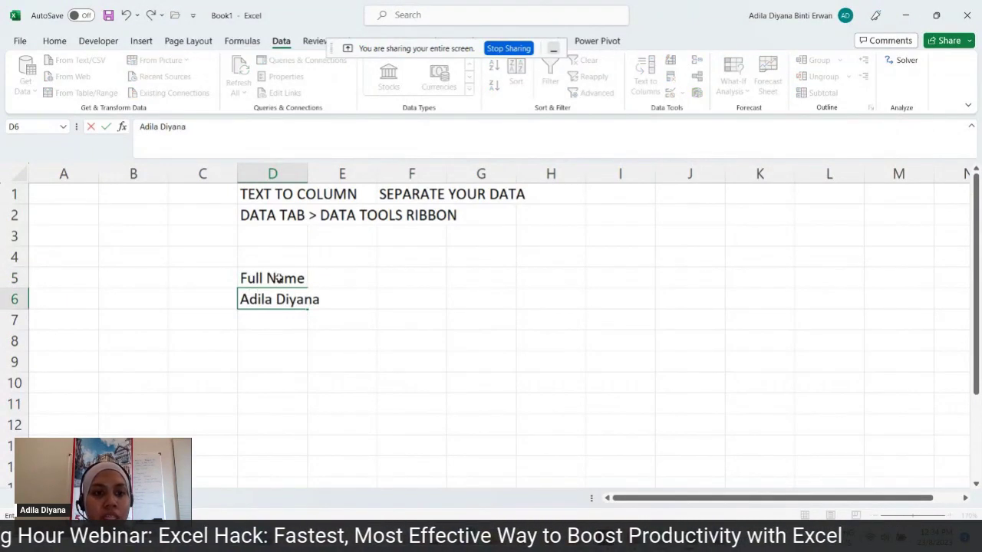
{"action": "key", "text": "Return"}
- Add the 'First Name' and 'Last Name' headings in E5 and F5
{"action": "left_click", "coordinate": [349, 281]}
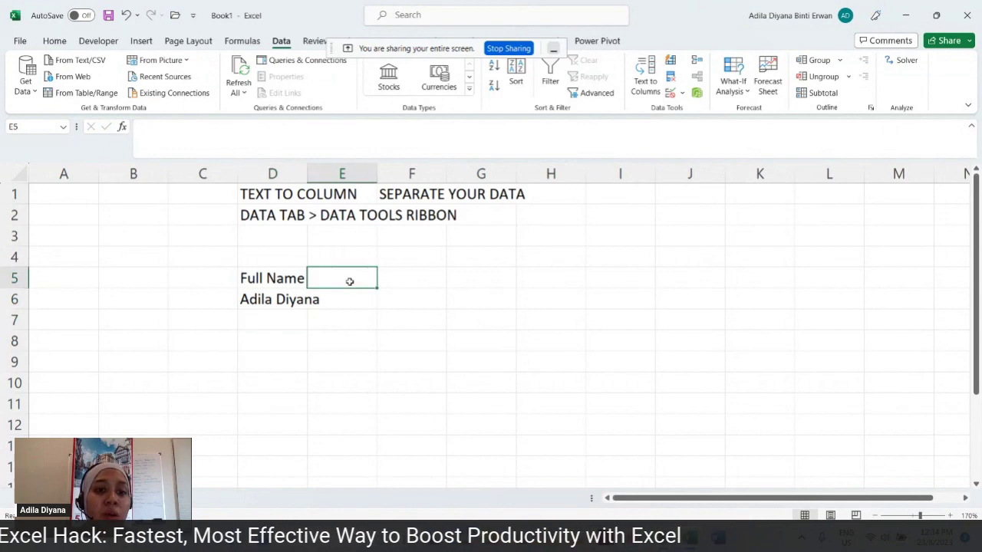
{"action": "type", "text": "Fir"}
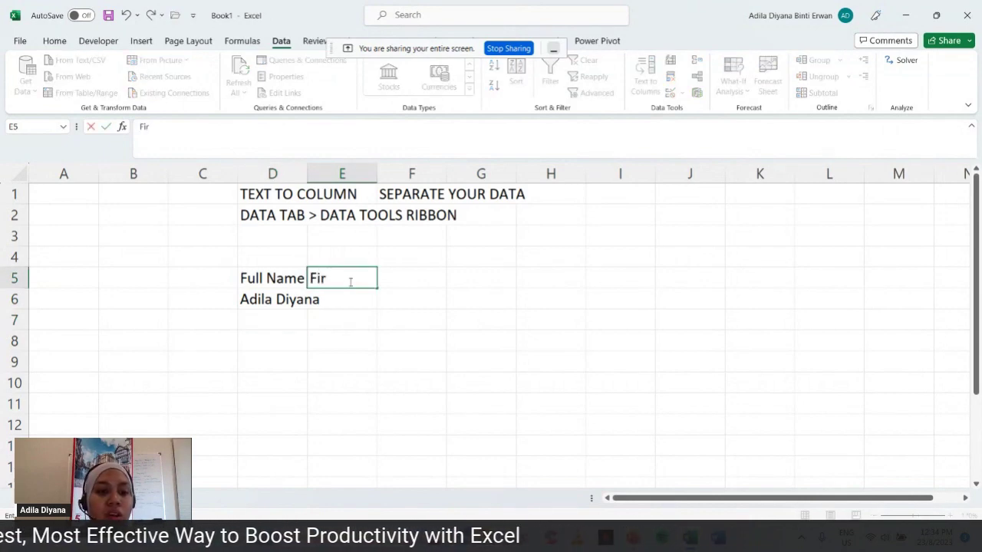
{"action": "type", "text": "tST"}
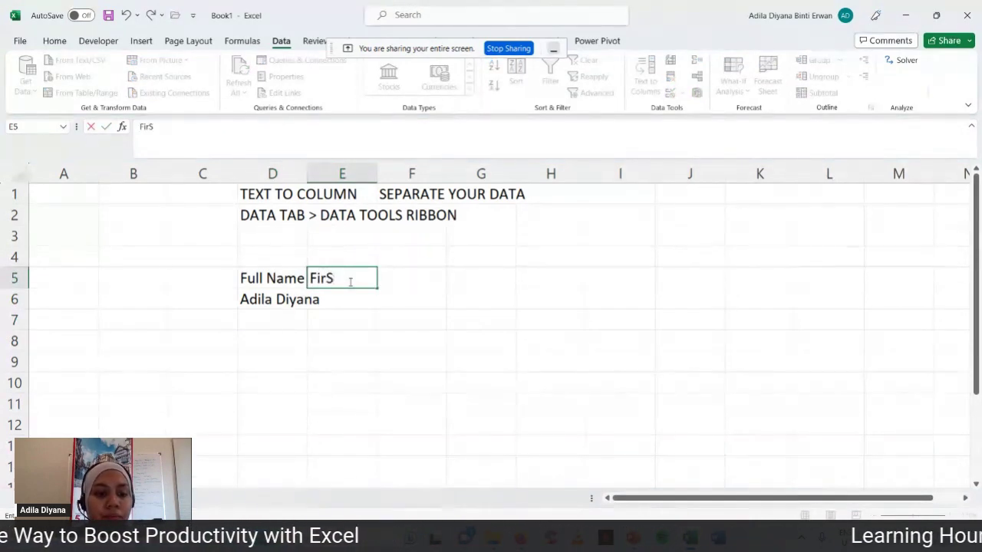
{"action": "key", "text": "BackSpace"}
{"action": "key", "text": "BackSpace"}
{"action": "type", "text": "ST"}
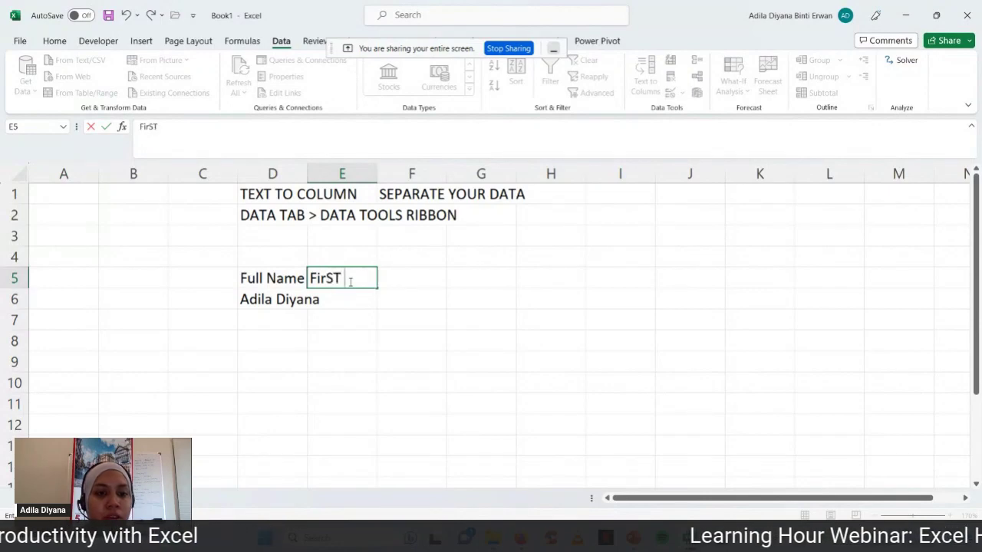
{"action": "key", "text": "BackSpace"}
{"action": "key", "text": "BackSpace"}
{"action": "type", "text": "st Name"}
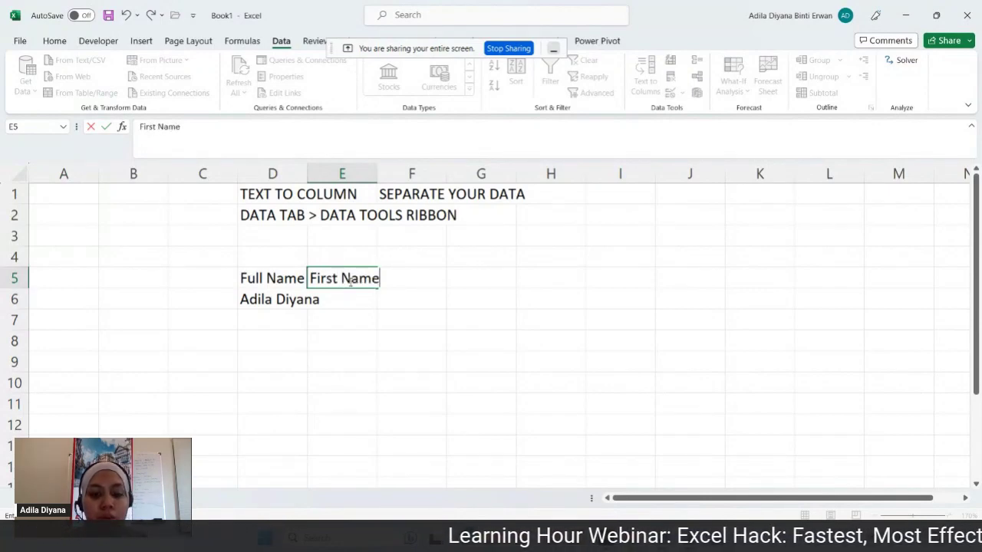
{"action": "key", "text": "Tab"}
{"action": "type", "text": "Last Name"}
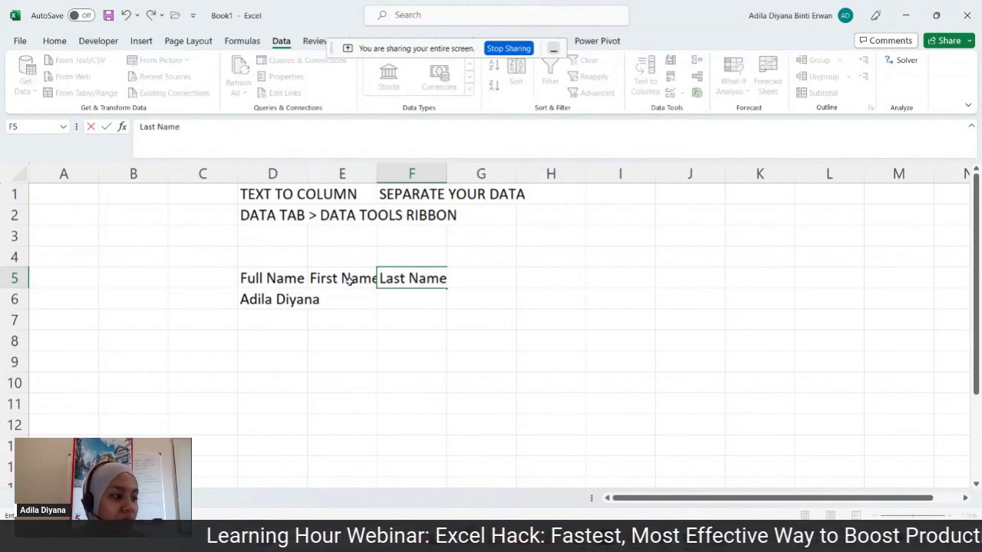
{"action": "left_click", "coordinate": [411, 364]}
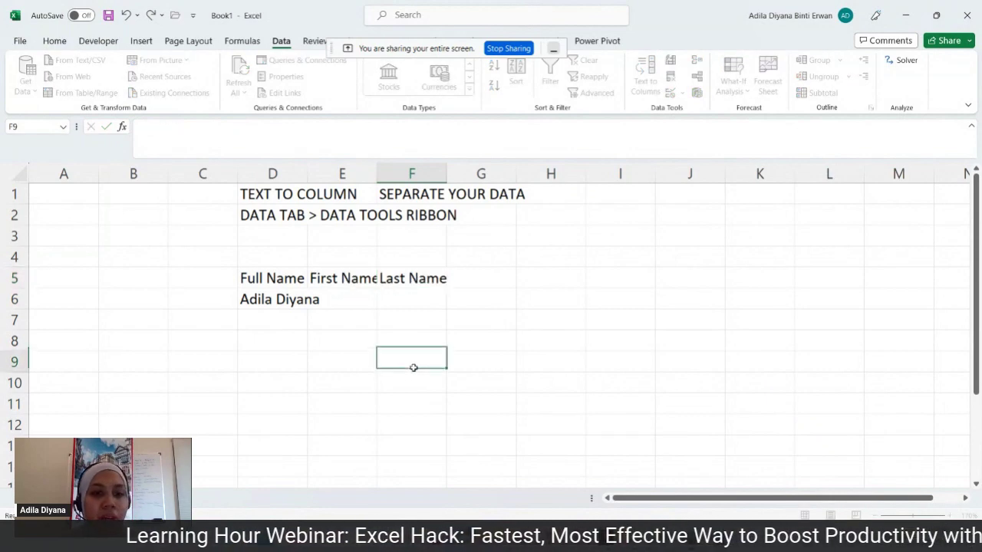
- Resize columns D and E to fit their text, then select the first name within D6
{"action": "double_click", "coordinate": [309, 176]}
{"action": "left_click_drag", "start_coordinate": [463, 176], "coordinate": [325, 181]}
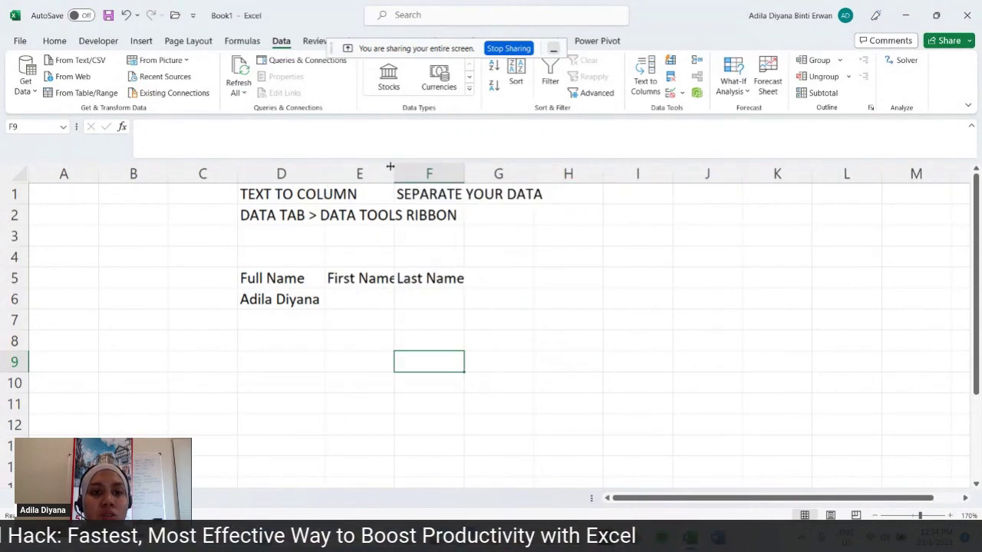
{"action": "left_click_drag", "start_coordinate": [390, 166], "coordinate": [397, 167]}
{"action": "double_click", "coordinate": [265, 300]}
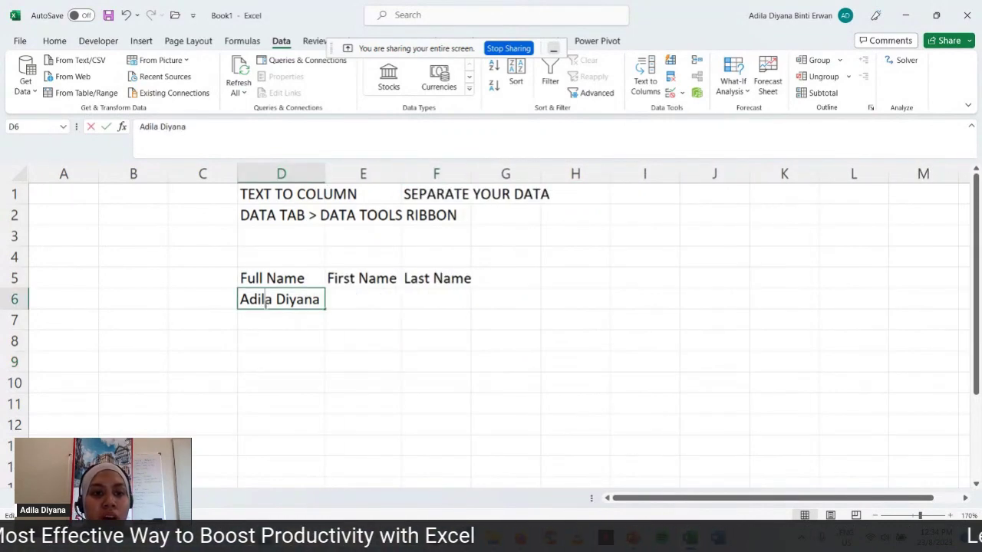
{"action": "left_click_drag", "start_coordinate": [272, 300], "coordinate": [241, 301]}
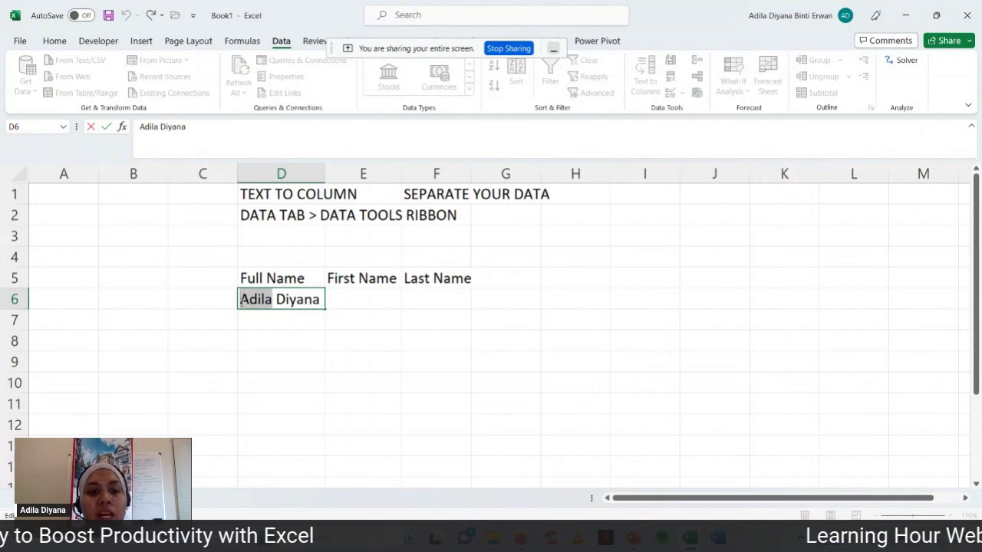
- Copy the first name into E6 and the last name into F6 by hand
{"action": "key", "text": "ctrl+c"}
{"action": "left_click", "coordinate": [361, 300]}
{"action": "key", "text": "ctrl+v"}
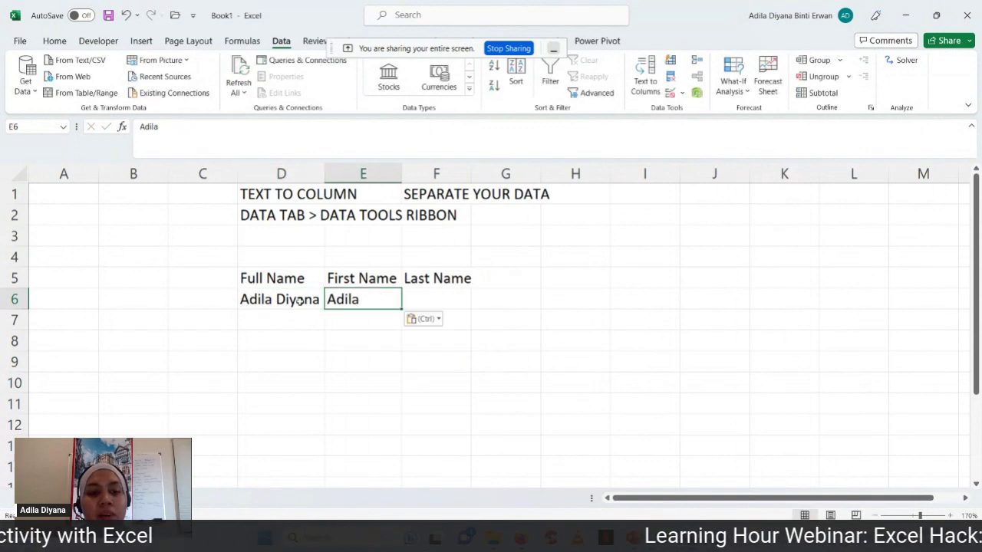
{"action": "double_click", "coordinate": [321, 300]}
{"action": "left_click_drag", "start_coordinate": [322, 300], "coordinate": [278, 304]}
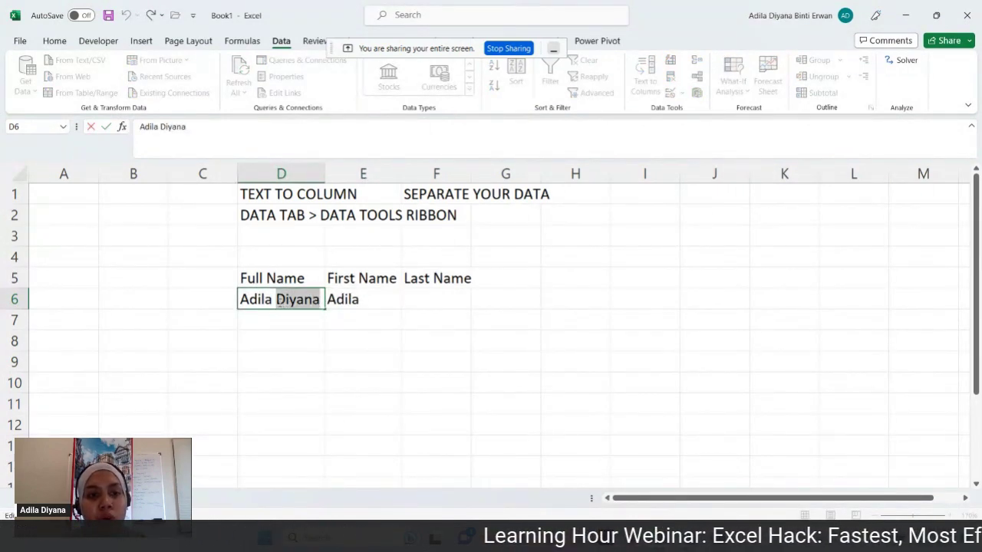
{"action": "left_click", "coordinate": [430, 298]}
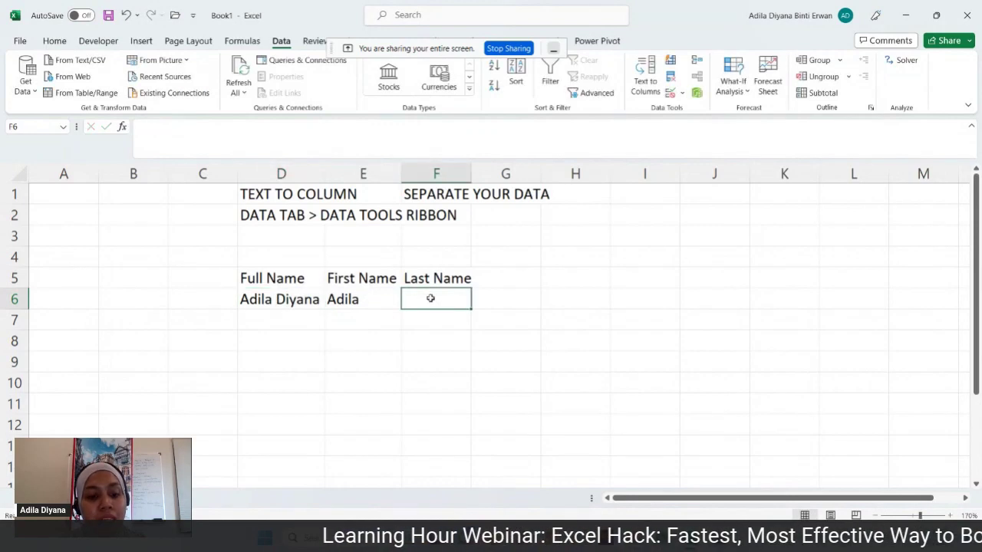
{"action": "key", "text": "ctrl+v"}
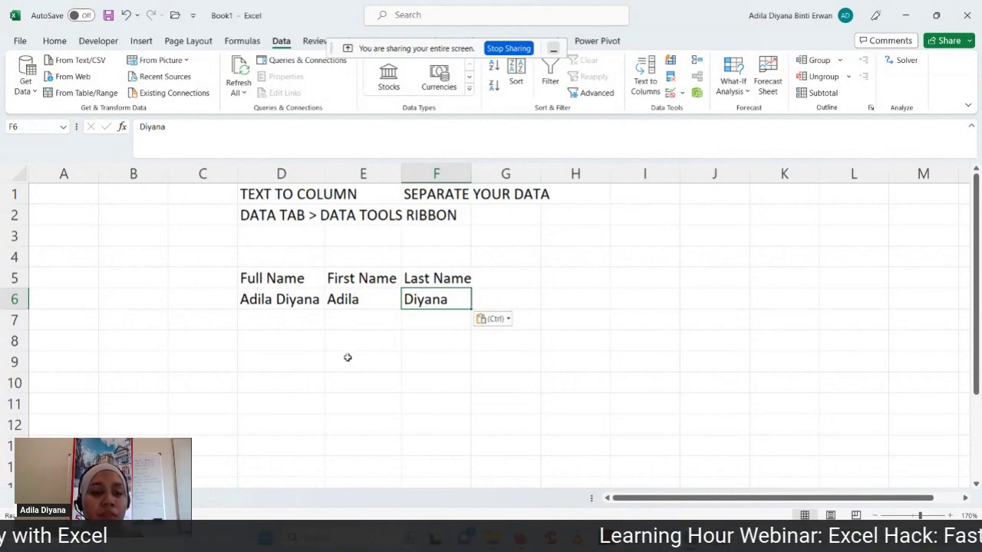
- Widen column F and clear the copied names from E6:F6
{"action": "left_click_drag", "start_coordinate": [15, 300], "coordinate": [46, 430]}
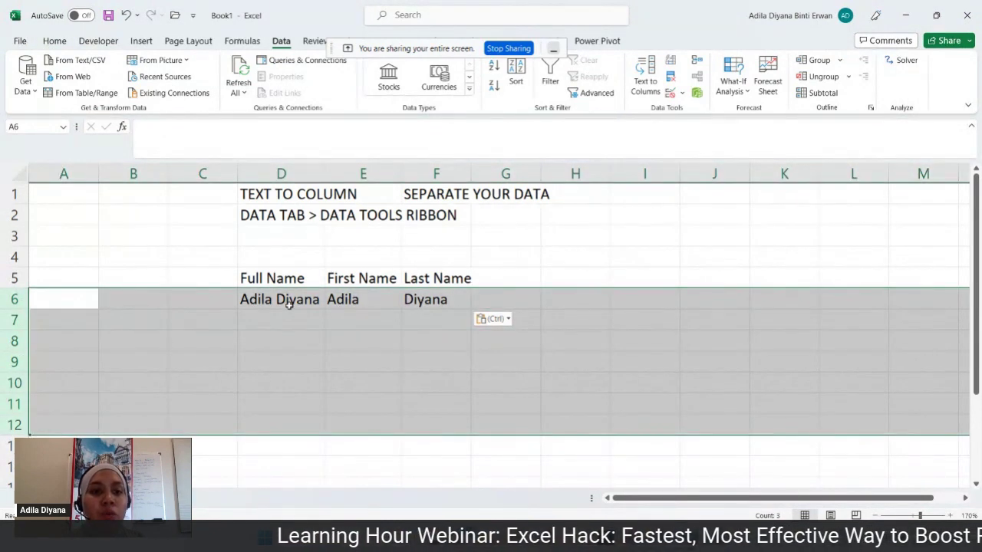
{"action": "left_click", "coordinate": [289, 304]}
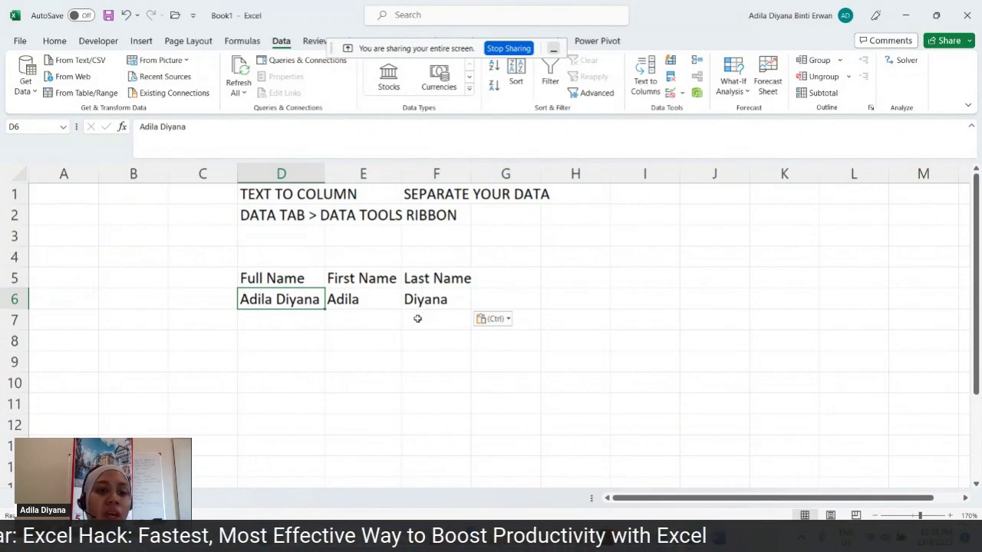
{"action": "left_click", "coordinate": [360, 172]}
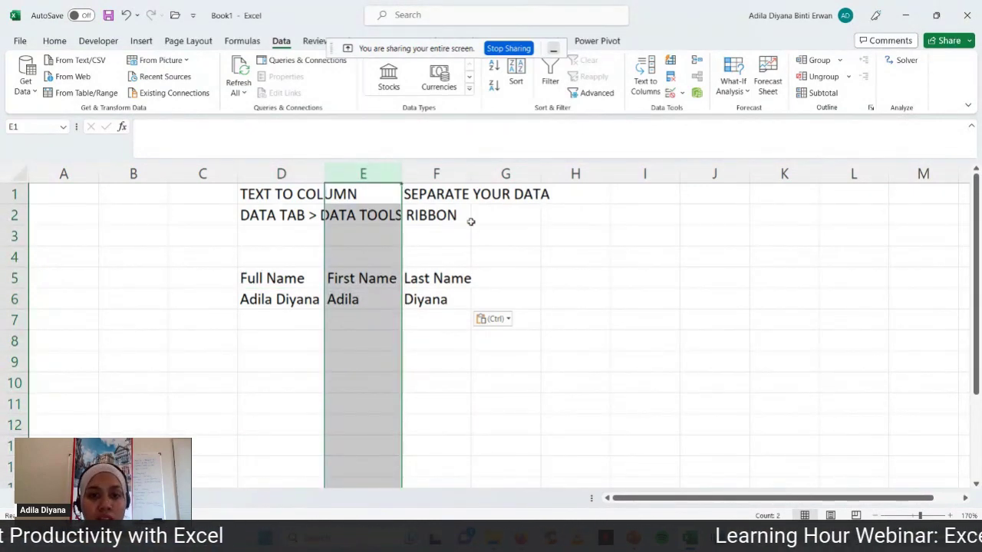
{"action": "left_click_drag", "start_coordinate": [471, 173], "coordinate": [482, 174]}
{"action": "left_click", "coordinate": [372, 302]}
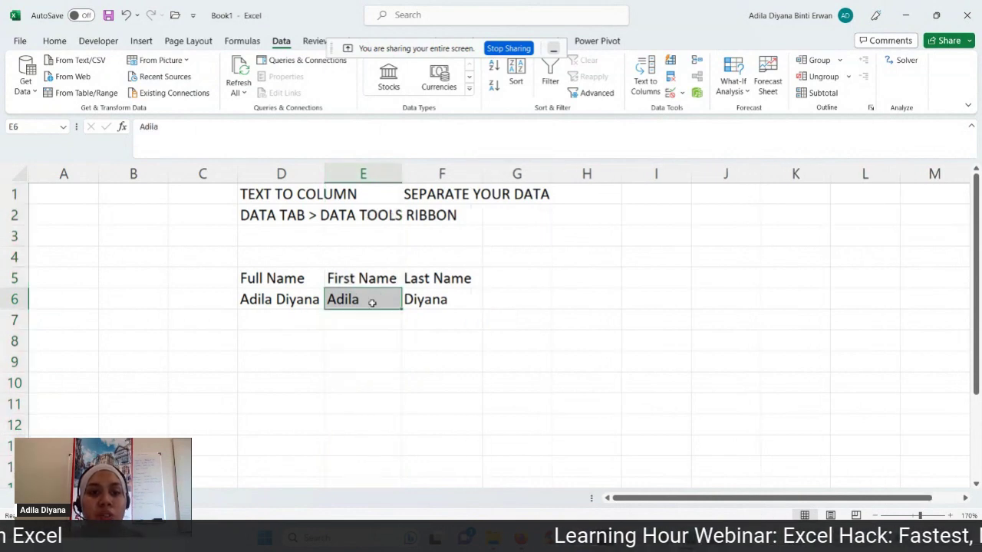
{"action": "left_click_drag", "start_coordinate": [372, 303], "coordinate": [425, 304]}
{"action": "key", "text": "Delete"}
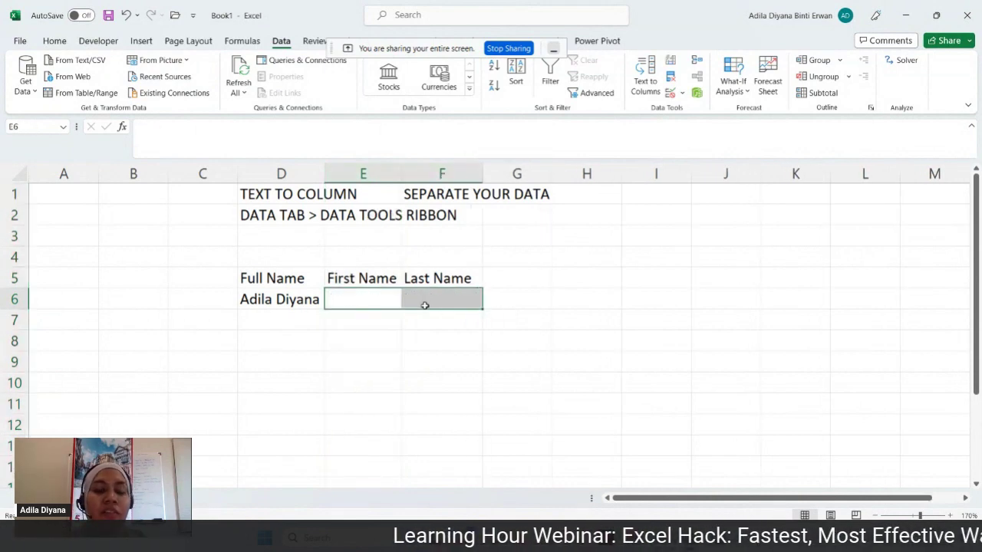
- Start the Convert Text to Columns wizard for the full name in D6
{"action": "left_click", "coordinate": [304, 198]}
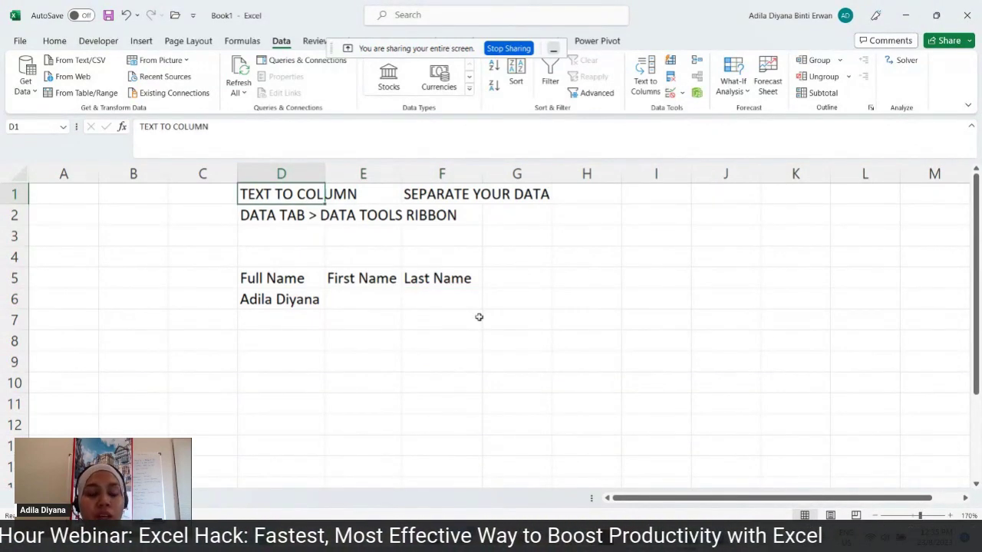
{"action": "left_click", "coordinate": [295, 303]}
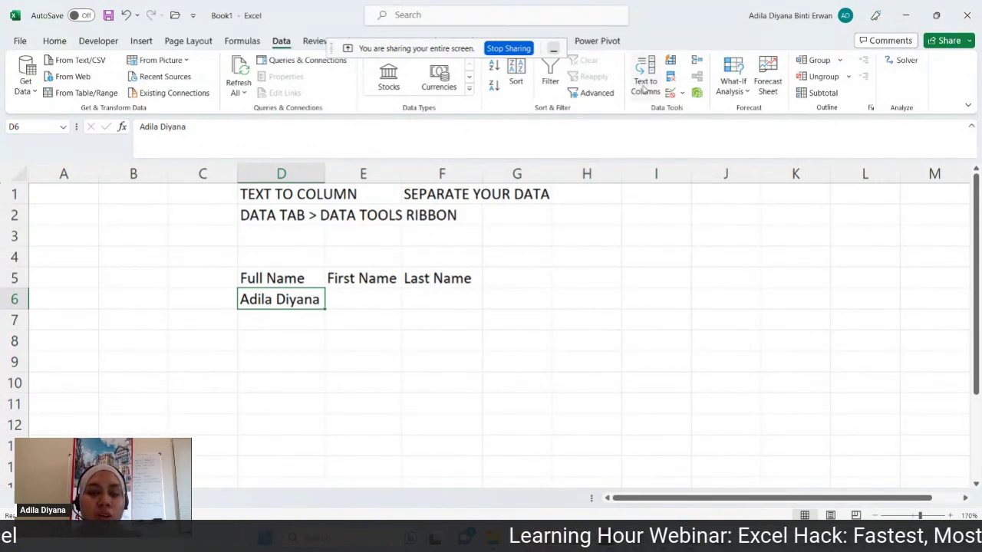
{"action": "left_click", "coordinate": [642, 86]}
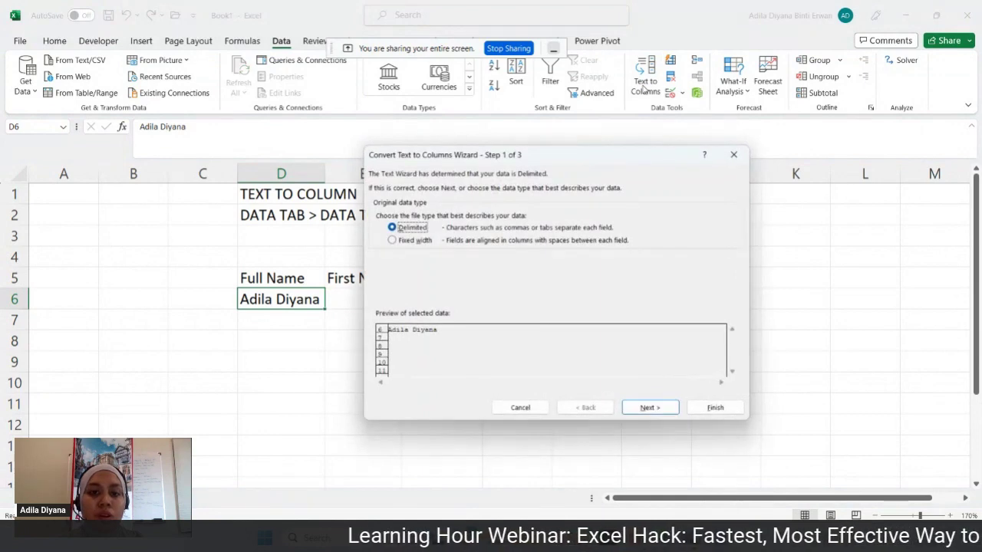
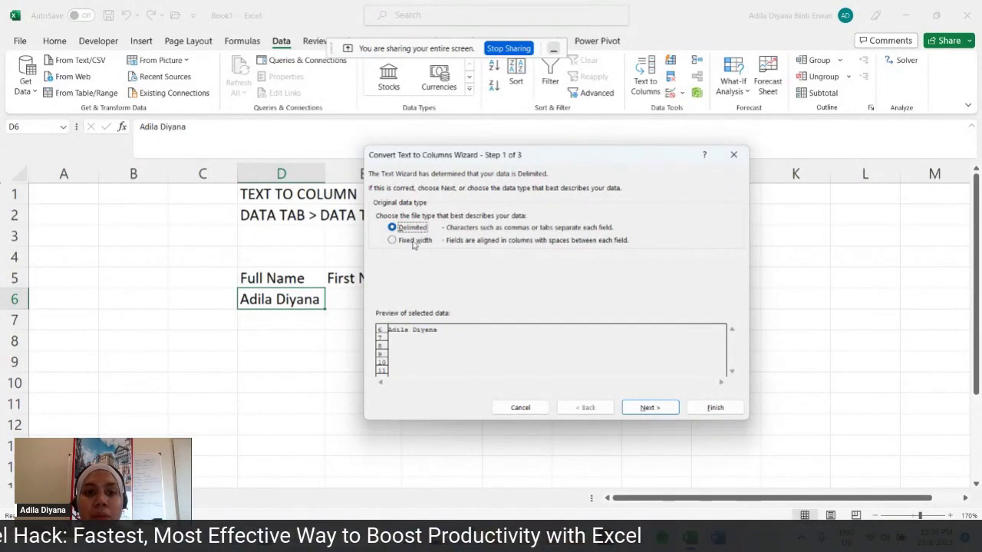
- Cancel the Text to Columns wizard, leaving the full name in D6 unsplit
{"action": "left_click", "coordinate": [713, 407]}
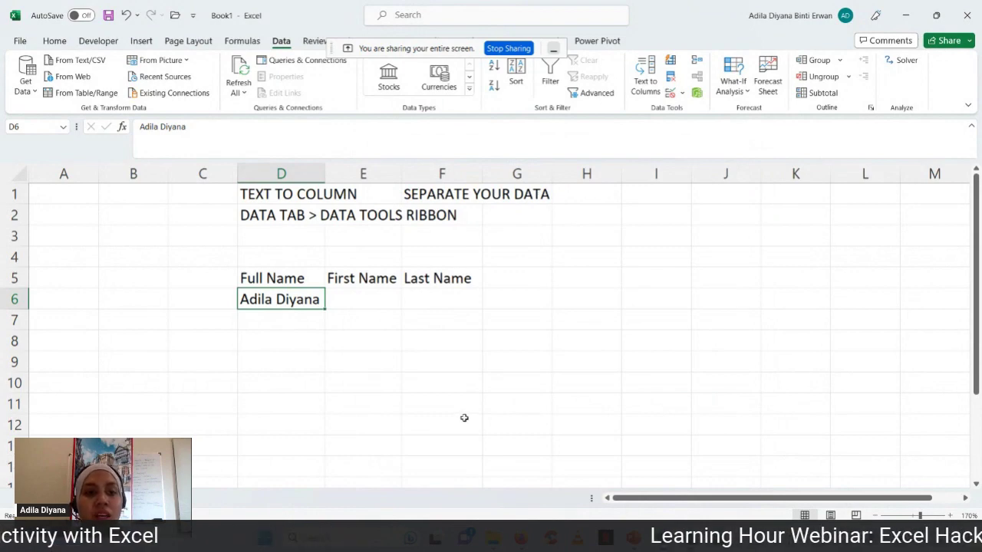
- Enter Employee ID in D8 with ABC123456 in D9, plus Alphabet and Numbers headings in E8:F8
{"action": "left_click", "coordinate": [294, 344]}
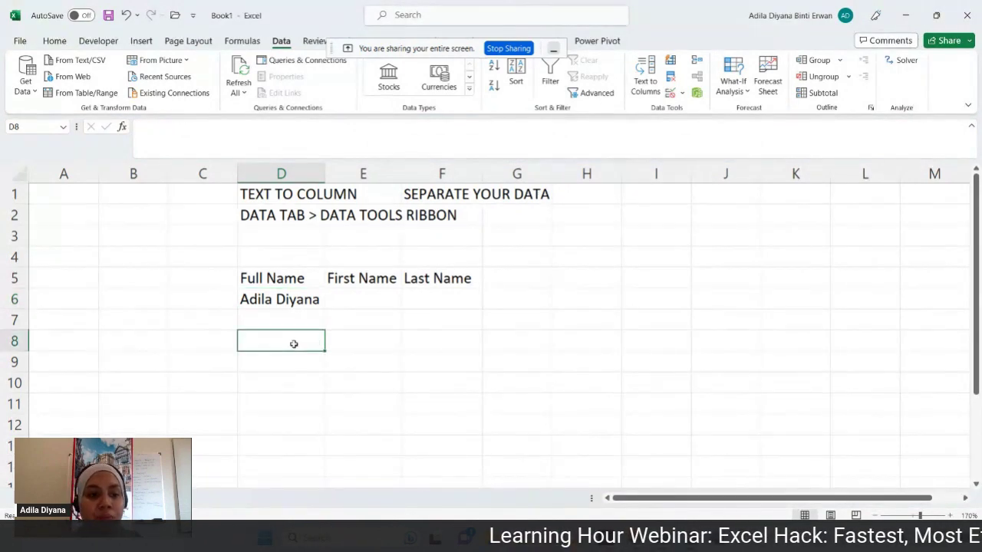
{"action": "type", "text": "Employ"}
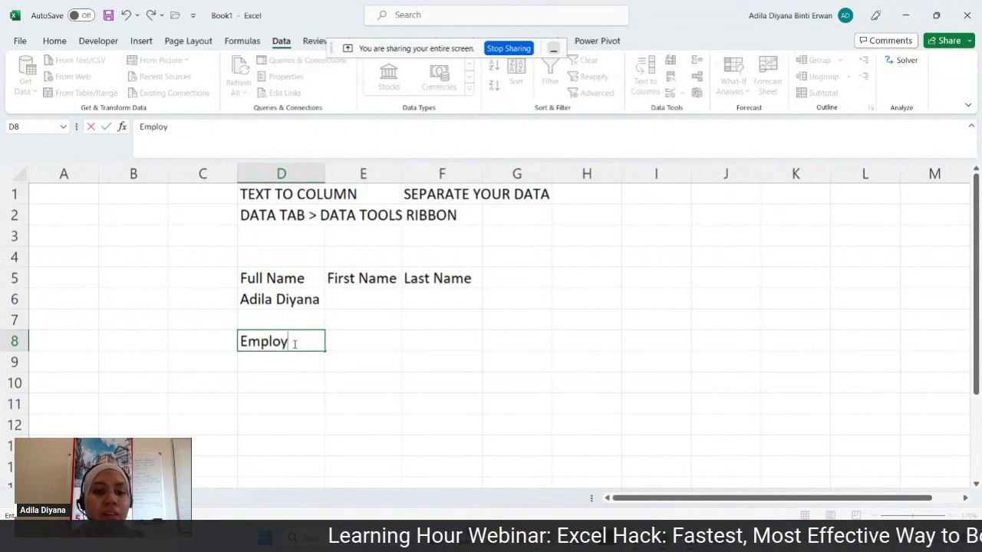
{"action": "type", "text": "ee ID"}
{"action": "key", "text": "Return"}
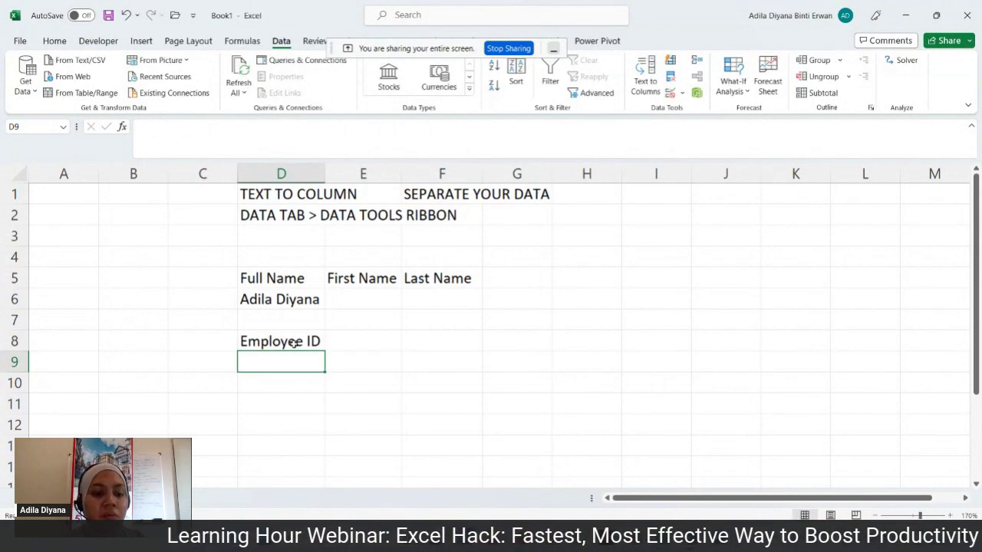
{"action": "type", "text": "ABC12"}
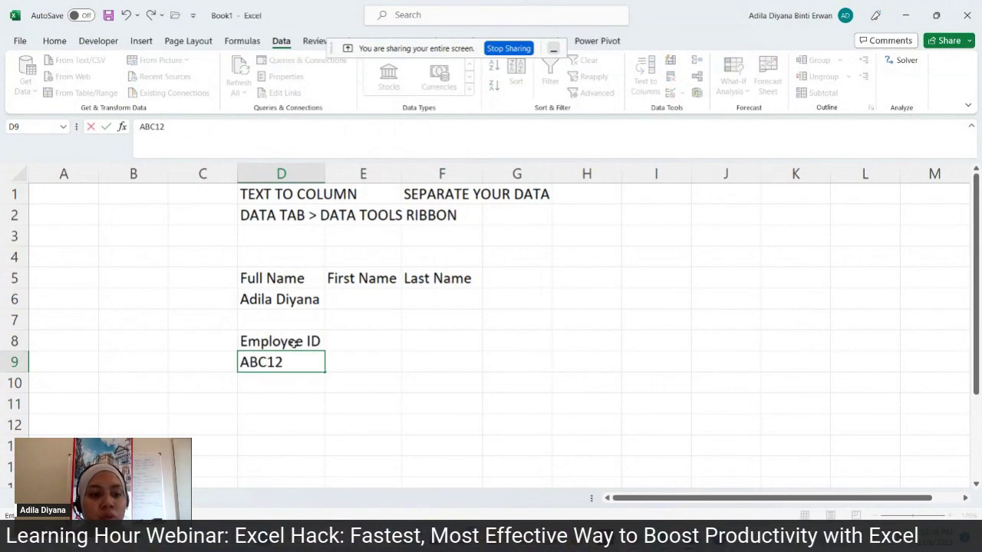
{"action": "type", "text": "3456"}
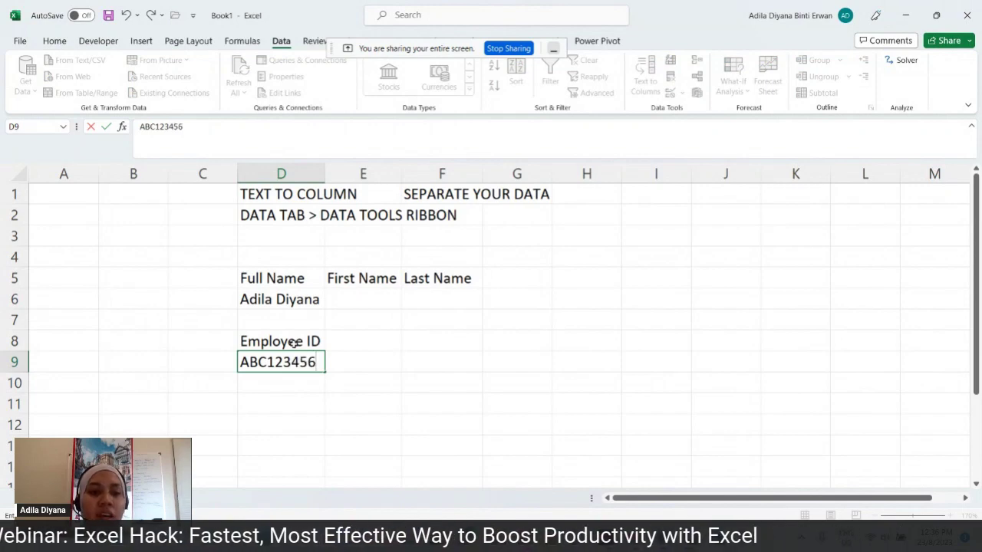
{"action": "left_click", "coordinate": [368, 338]}
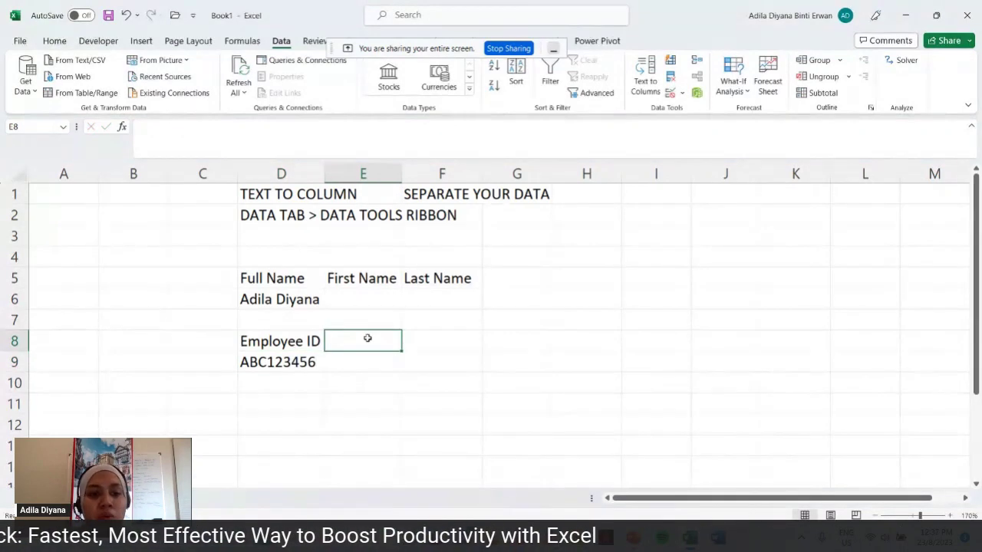
{"action": "type", "text": "Alphabet"}
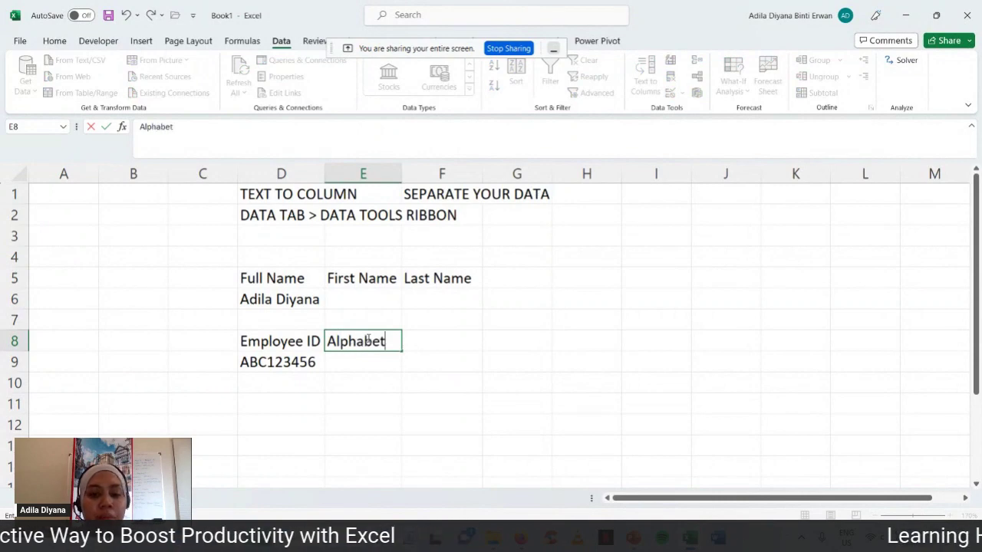
{"action": "key", "text": "Tab"}
{"action": "type", "text": "Numbers"}
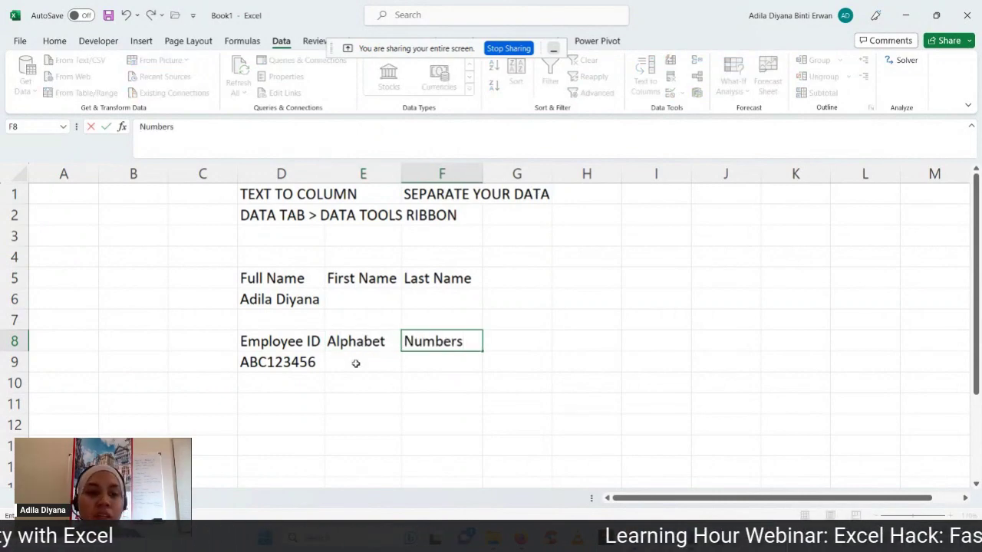
{"action": "left_click", "coordinate": [287, 371]}
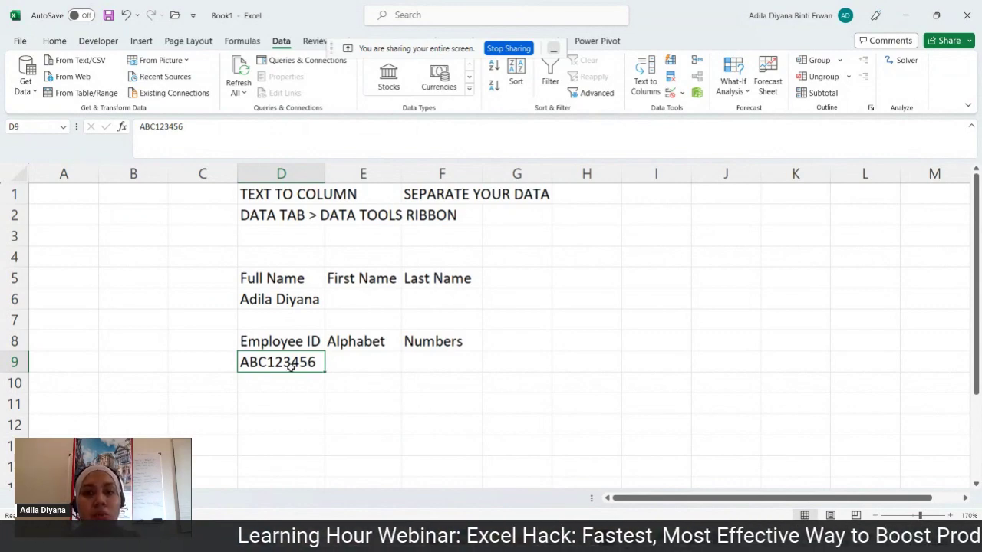
- Split D6's full name with Text to Columns, Delimited, using Space instead of Tab
{"action": "left_click", "coordinate": [312, 300]}
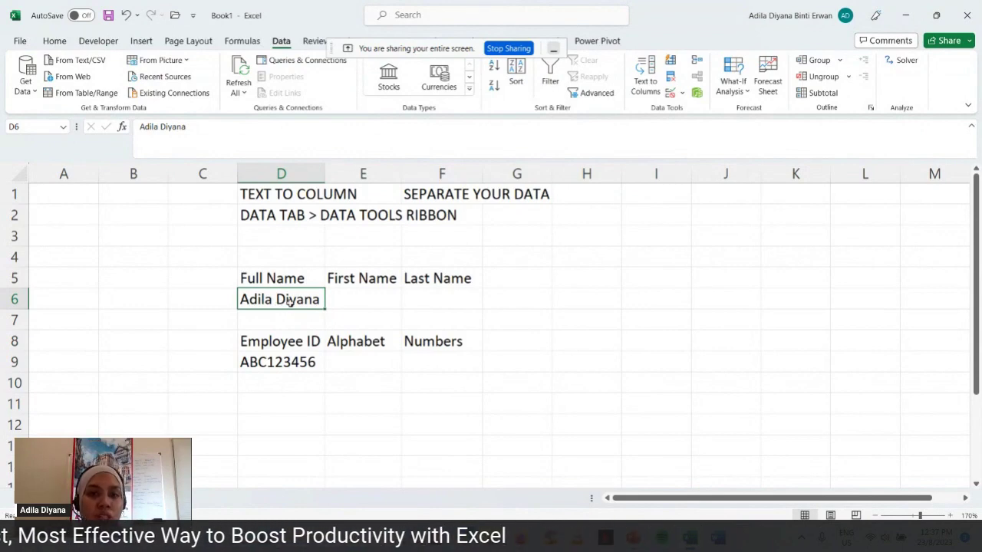
{"action": "left_click", "coordinate": [649, 90]}
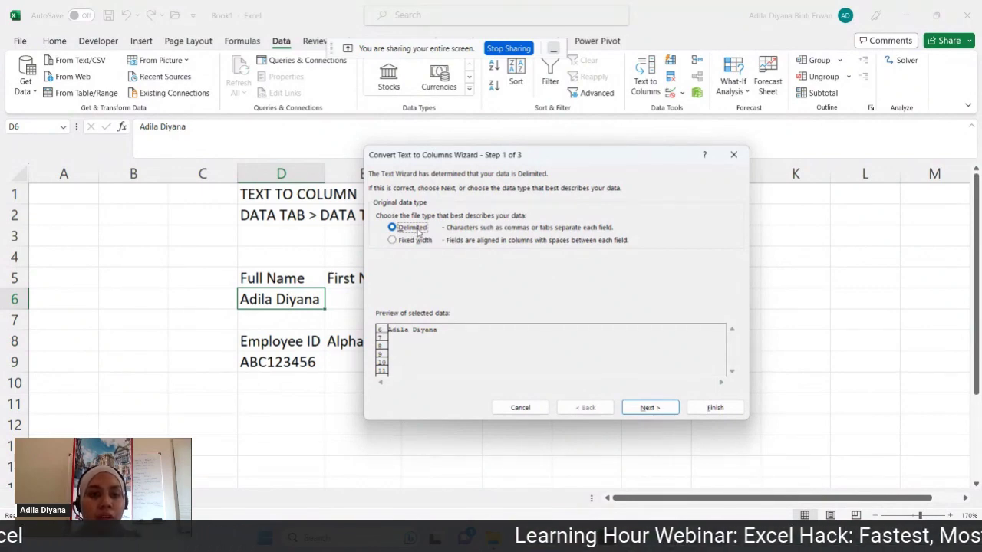
{"action": "left_click", "coordinate": [651, 408]}
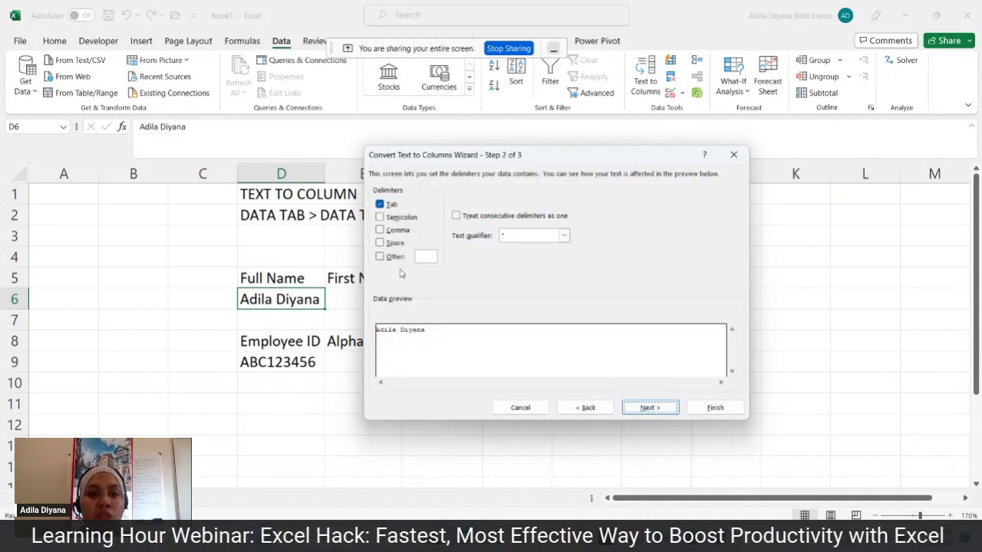
{"action": "left_click", "coordinate": [382, 205]}
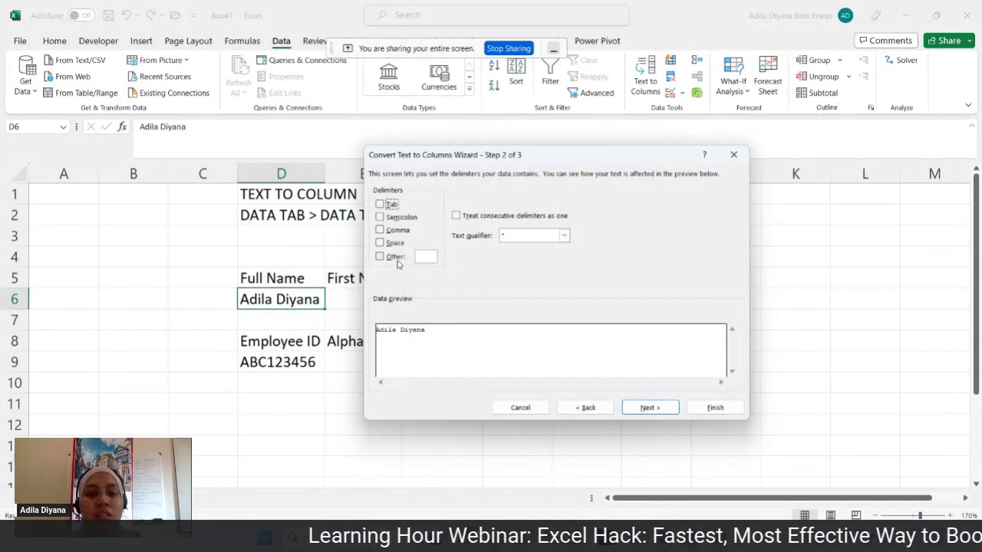
{"action": "left_click", "coordinate": [382, 242]}
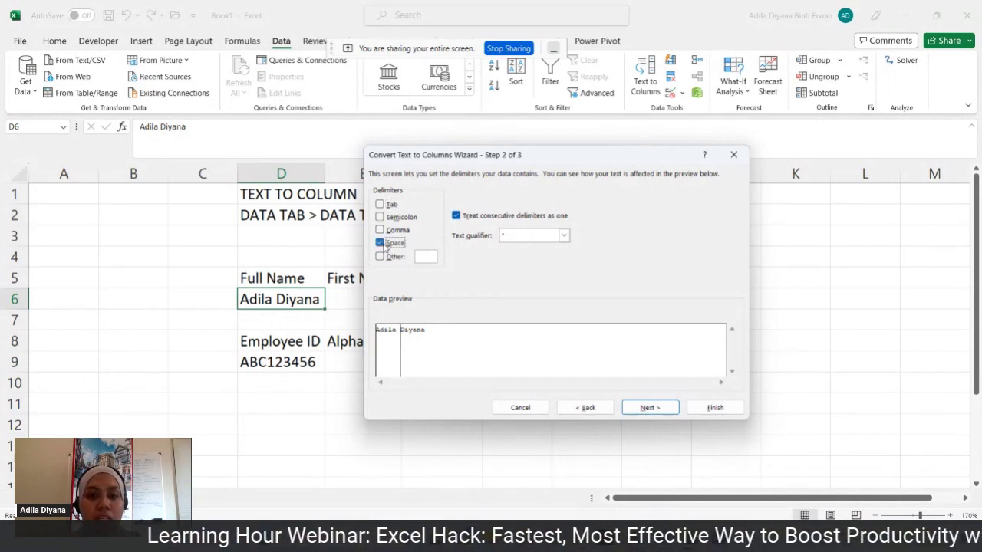
{"action": "left_click", "coordinate": [639, 405]}
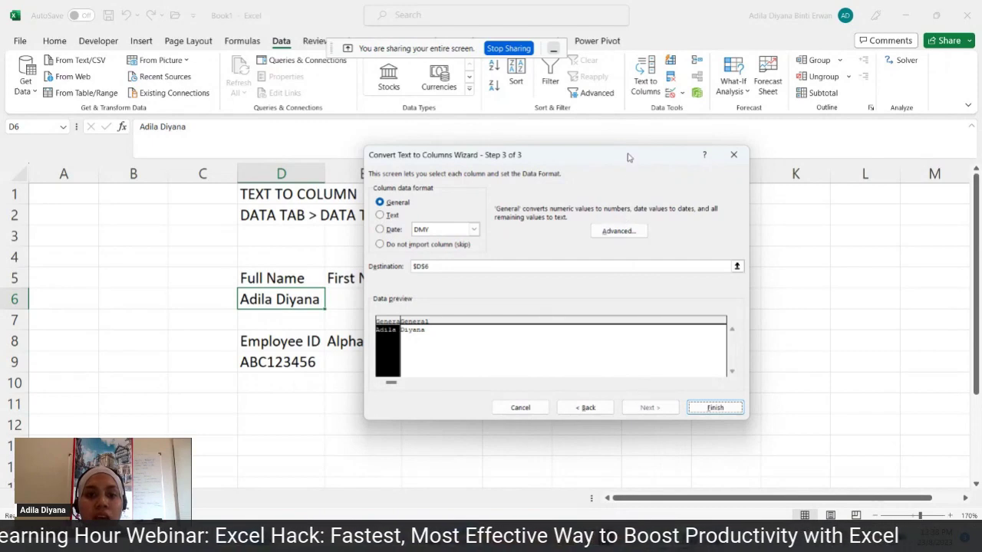
- Set the split destination to E6 and finish, putting the first name in E6 and last name in F6
{"action": "left_click_drag", "start_coordinate": [627, 157], "coordinate": [850, 186]}
{"action": "left_click_drag", "start_coordinate": [659, 296], "coordinate": [639, 301]}
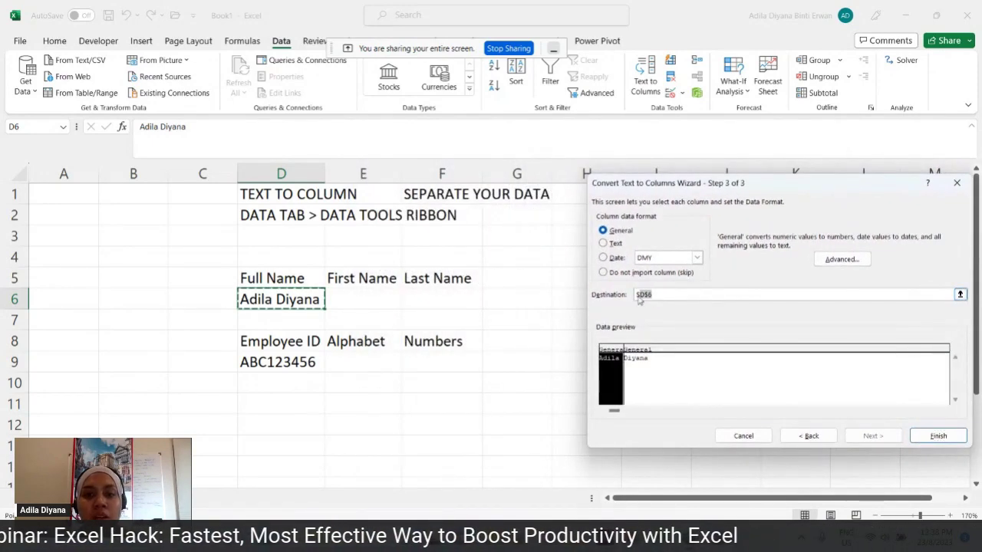
{"action": "key", "text": "BackSpace"}
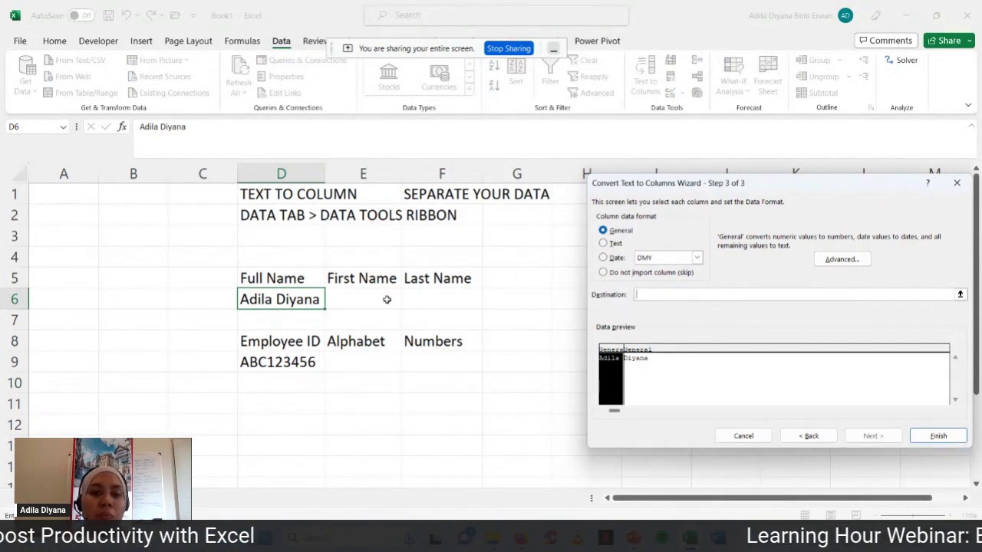
{"action": "left_click", "coordinate": [386, 299]}
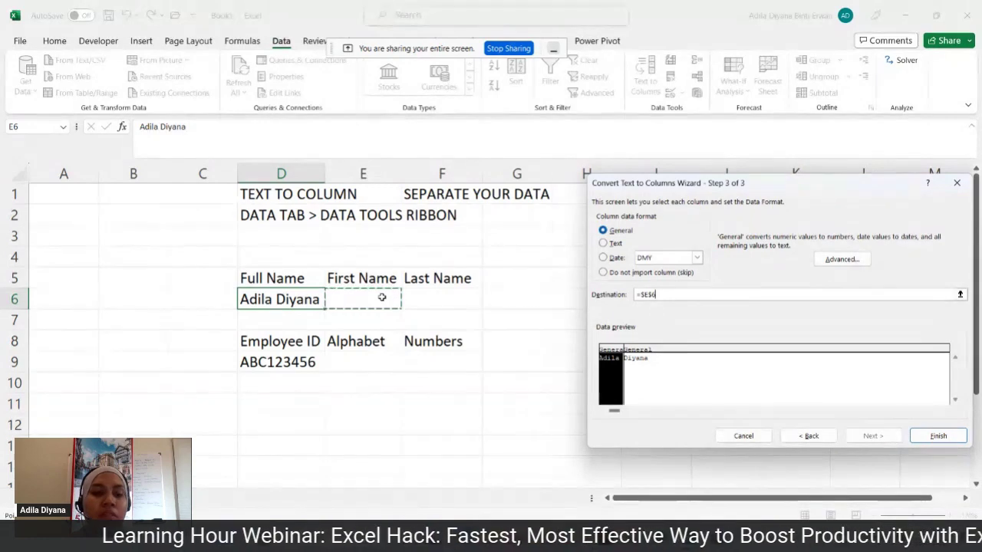
{"action": "left_click", "coordinate": [939, 436]}
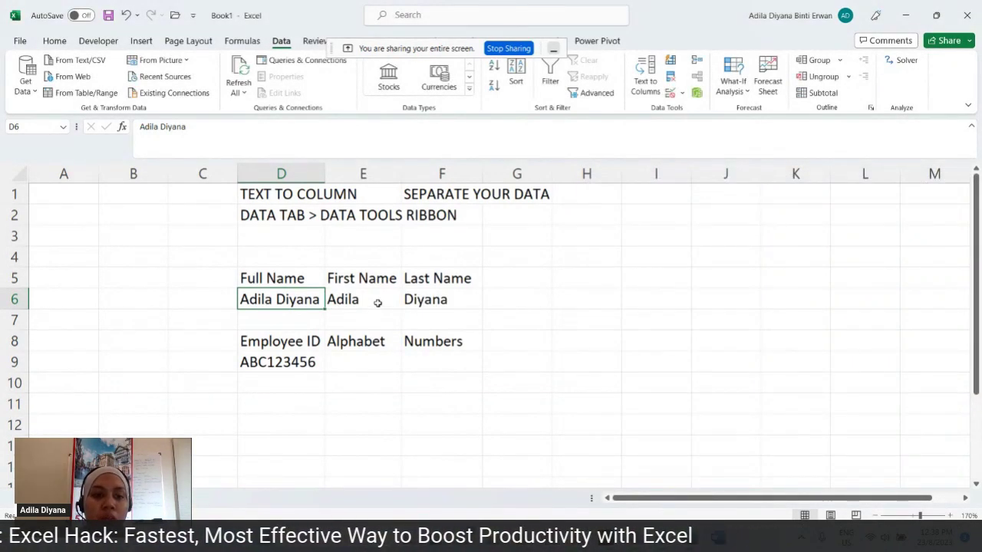
{"action": "left_click", "coordinate": [376, 307]}
{"action": "left_click", "coordinate": [423, 305]}
{"action": "left_click", "coordinate": [386, 298]}
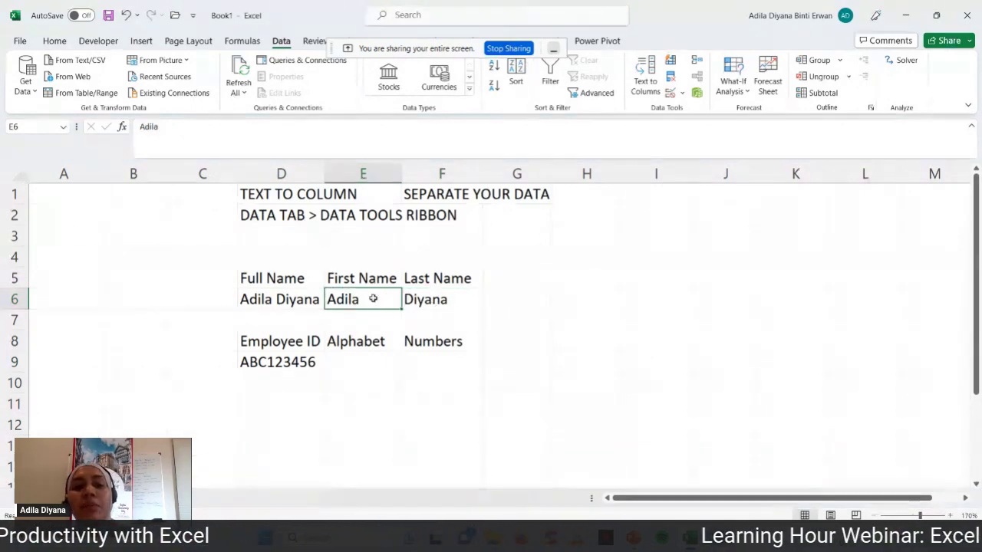
{"action": "left_click", "coordinate": [461, 297]}
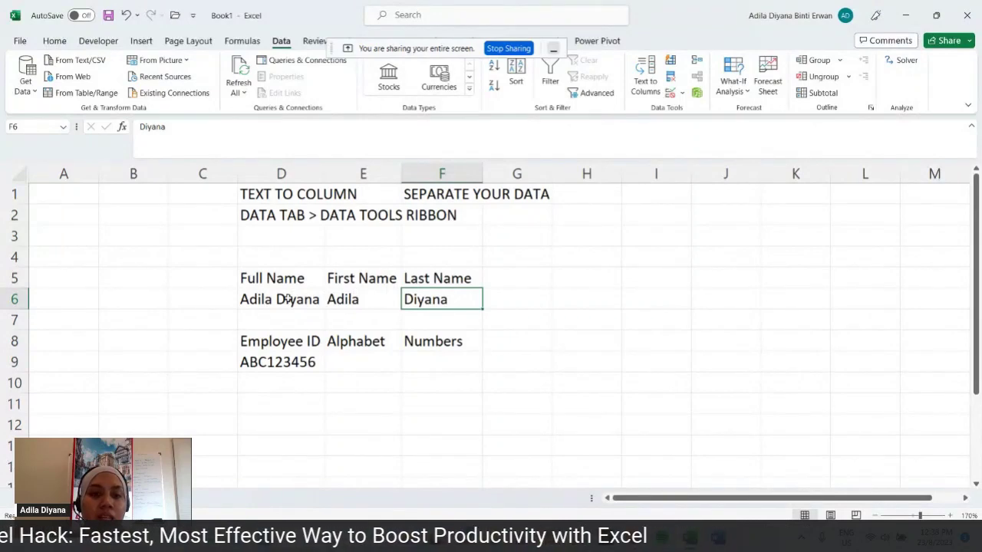
{"action": "left_click", "coordinate": [599, 274]}
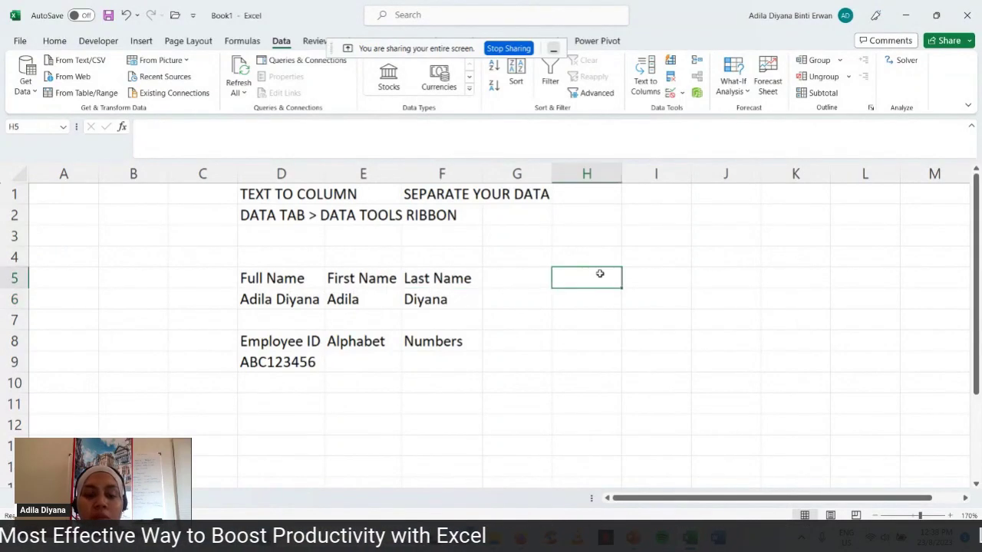
- Add headings Email address in H5, Username in I5 and Domain name in J5, widening H and I
{"action": "type", "text": "Emai"}
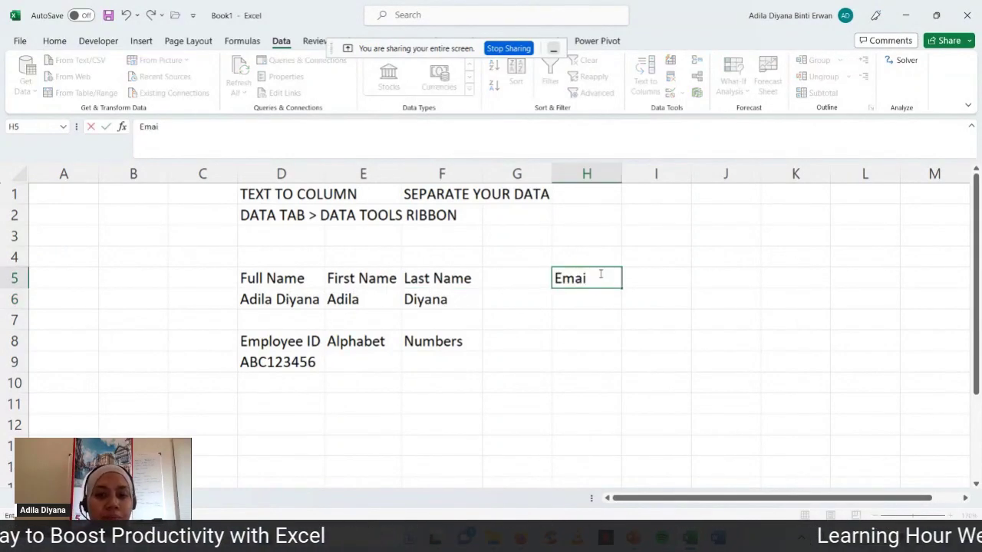
{"action": "type", "text": "l address"}
{"action": "key", "text": "Return"}
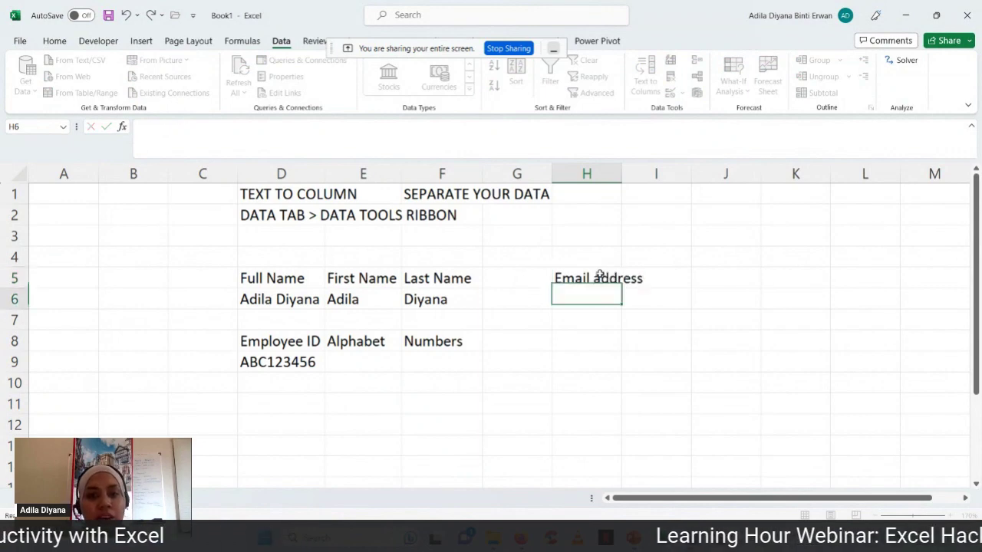
{"action": "left_click", "coordinate": [648, 173]}
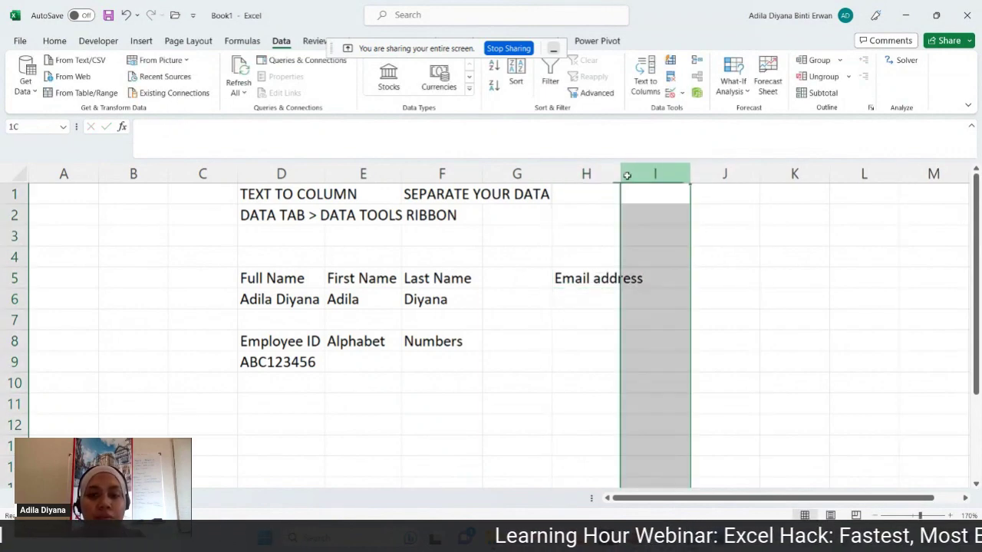
{"action": "left_click", "coordinate": [615, 175]}
{"action": "double_click", "coordinate": [620, 173]}
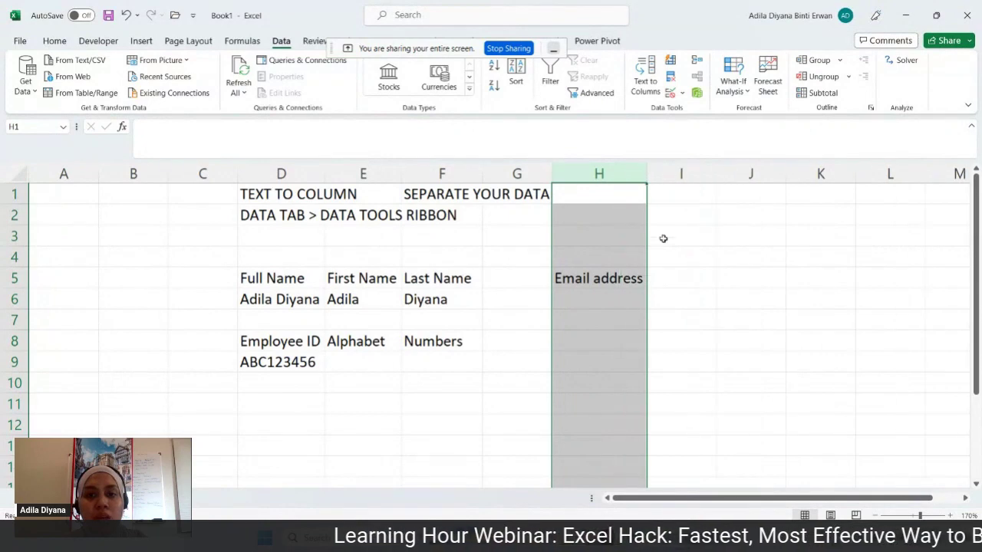
{"action": "left_click", "coordinate": [682, 277]}
{"action": "type", "text": "Username"}
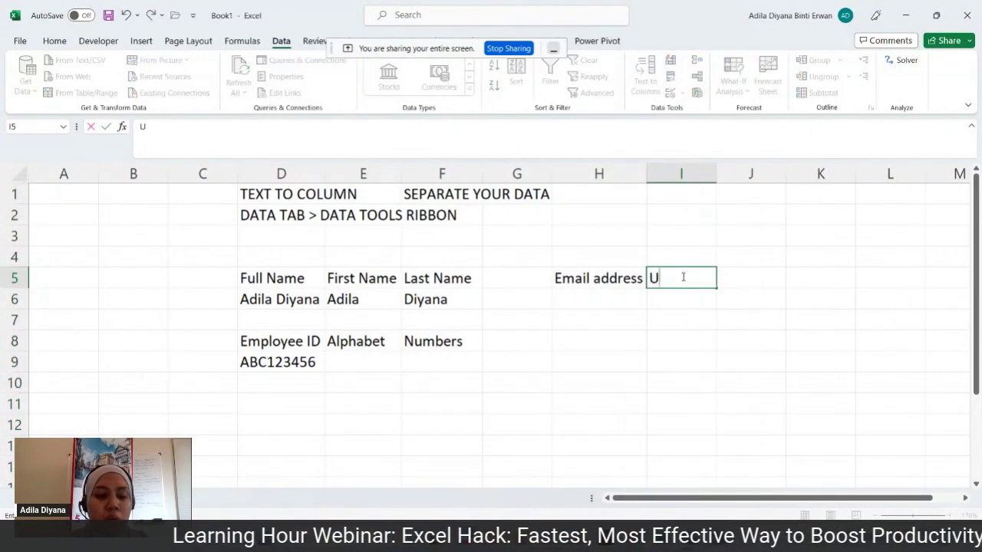
{"action": "double_click", "coordinate": [718, 174]}
{"action": "left_click", "coordinate": [757, 277]}
{"action": "type", "text": "Domain mam"}
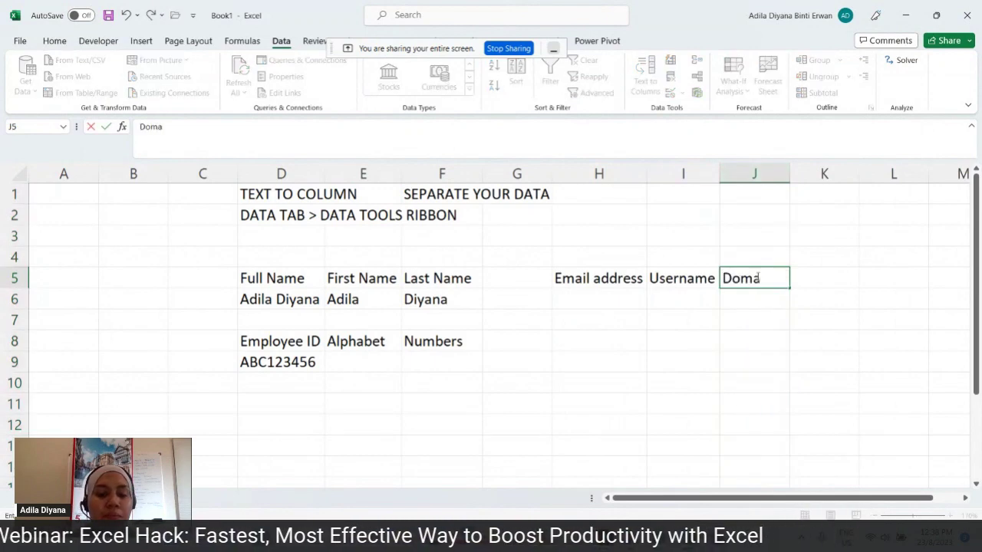
{"action": "type", "text": "name"}
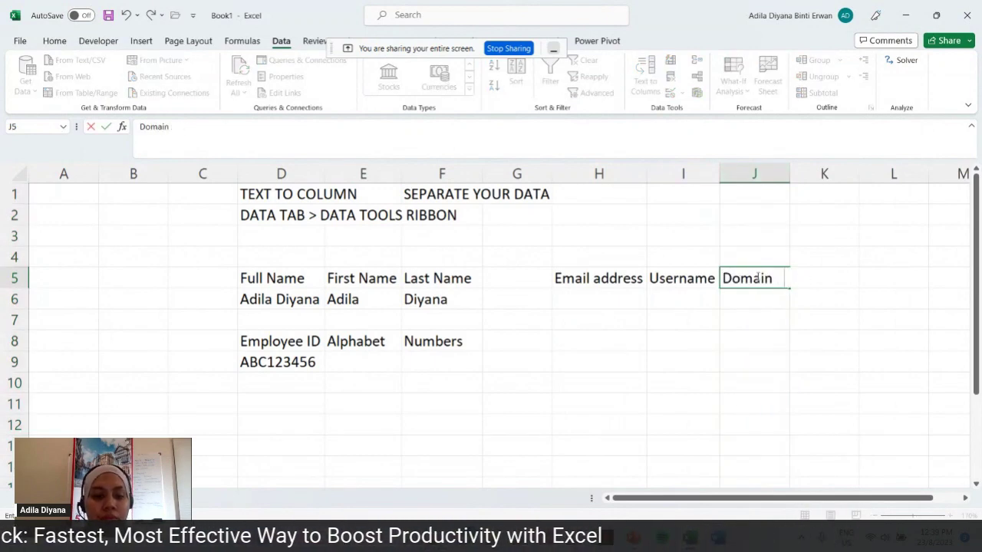
{"action": "key", "text": "Return"}
- Enter a sample Gmail address in H6, autofit column H, and remove its hyperlink
{"action": "left_click", "coordinate": [580, 299]}
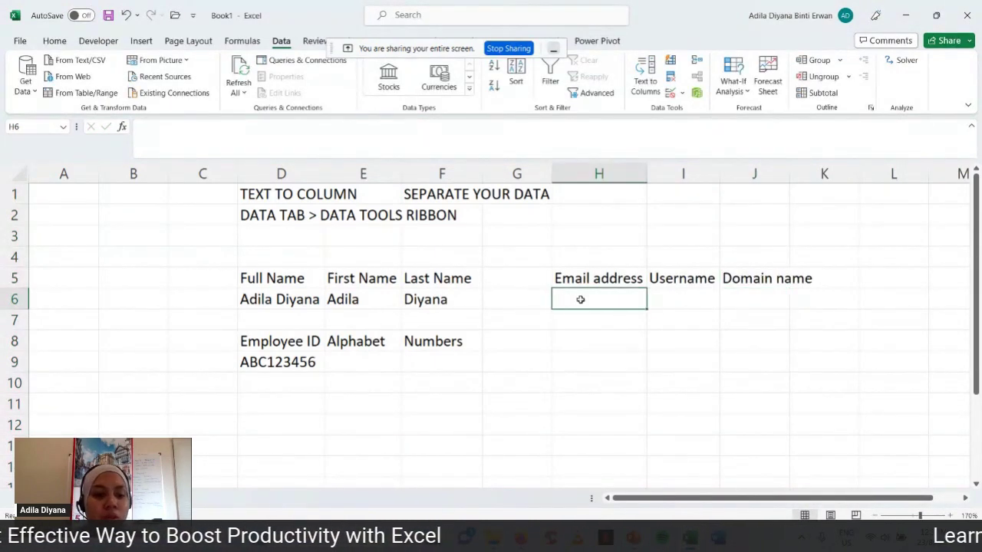
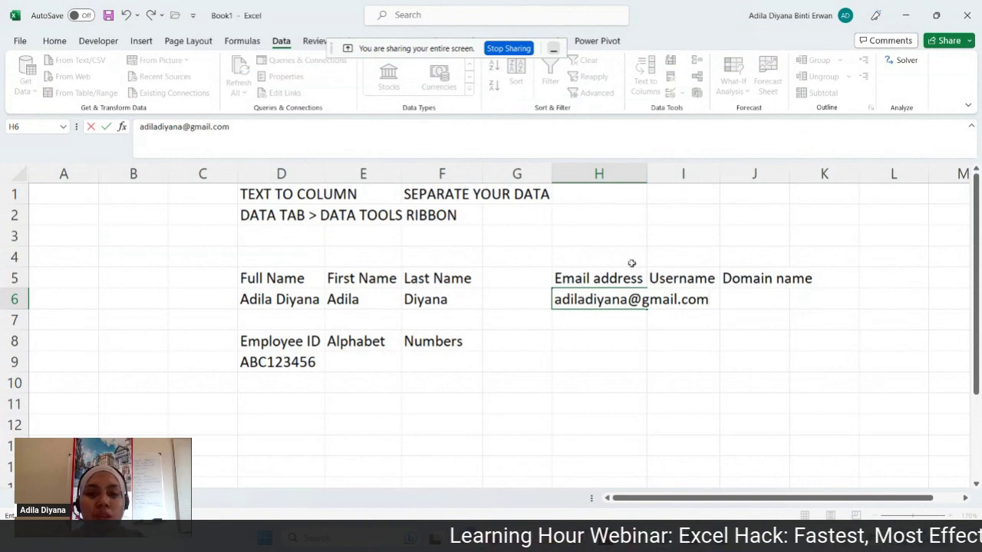
{"action": "double_click", "coordinate": [644, 174]}
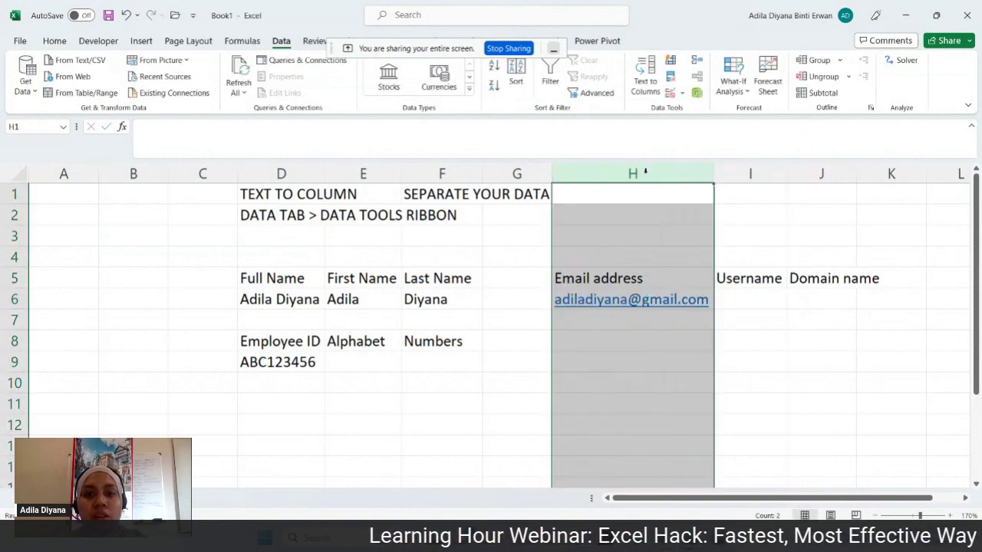
{"action": "right_click", "coordinate": [644, 305]}
{"action": "left_click", "coordinate": [675, 292]}
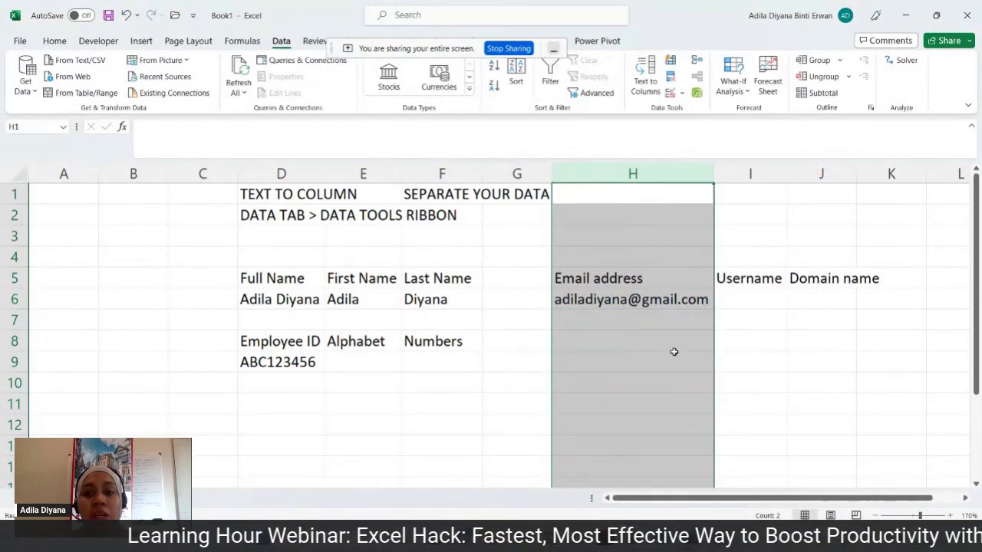
{"action": "left_click", "coordinate": [674, 351]}
- Autofit column J and review the empty Username and Domain name cells beside the address
{"action": "double_click", "coordinate": [859, 174]}
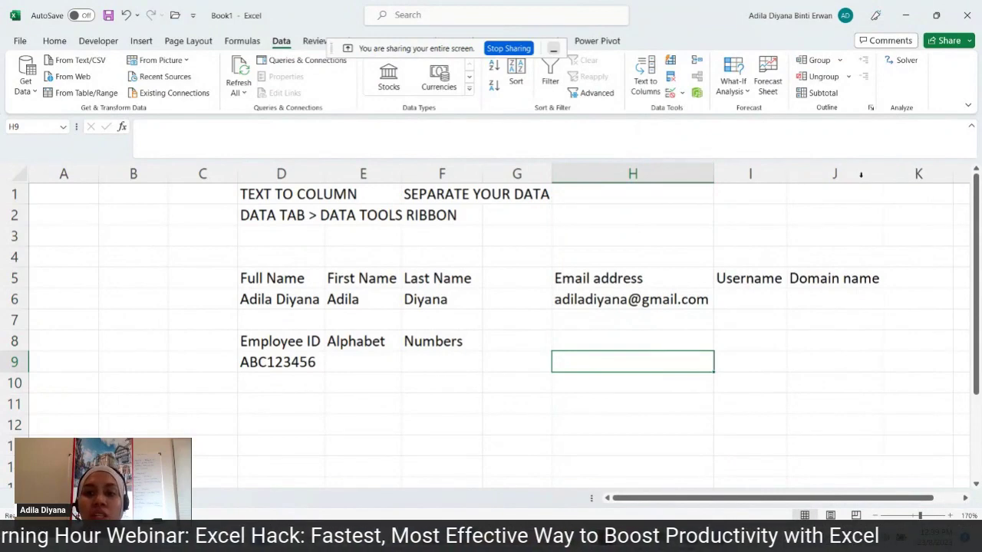
{"action": "left_click", "coordinate": [768, 301]}
{"action": "left_click", "coordinate": [816, 301]}
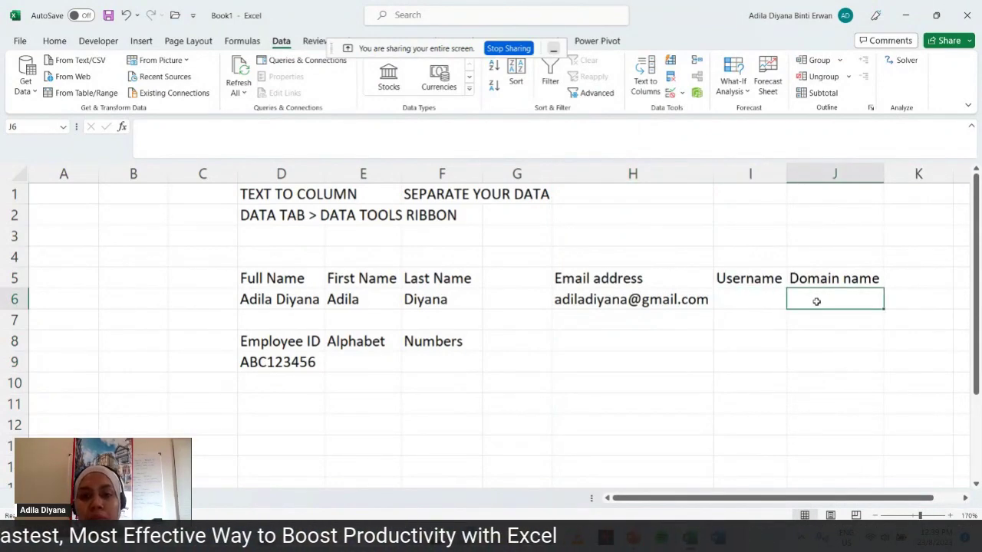
{"action": "left_click", "coordinate": [617, 301]}
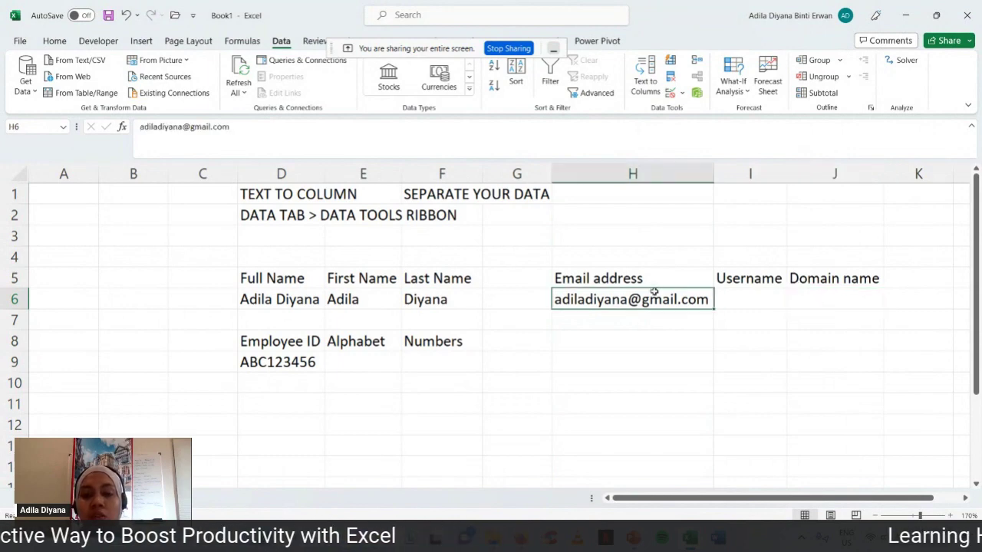
{"action": "left_click", "coordinate": [743, 302]}
{"action": "left_click", "coordinate": [849, 300]}
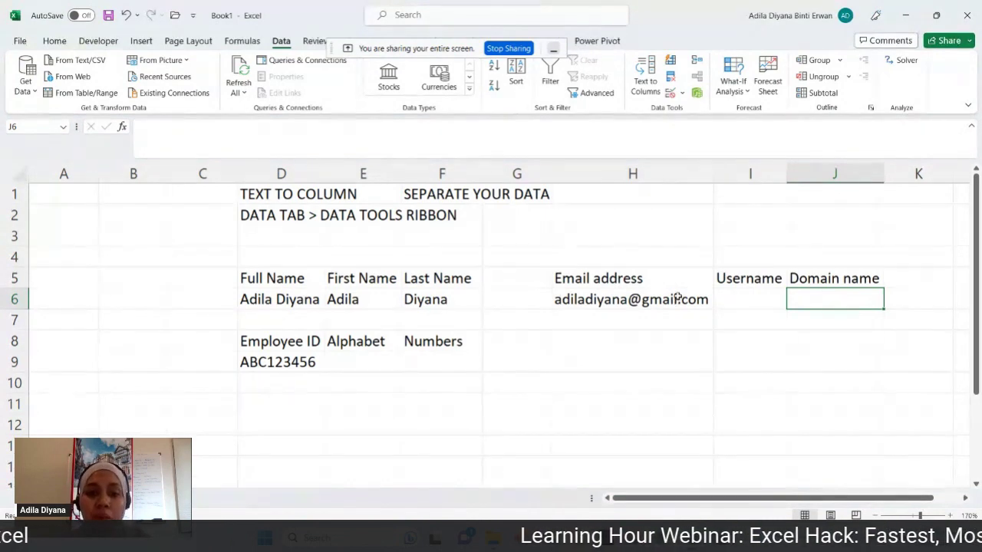
{"action": "left_click", "coordinate": [678, 299]}
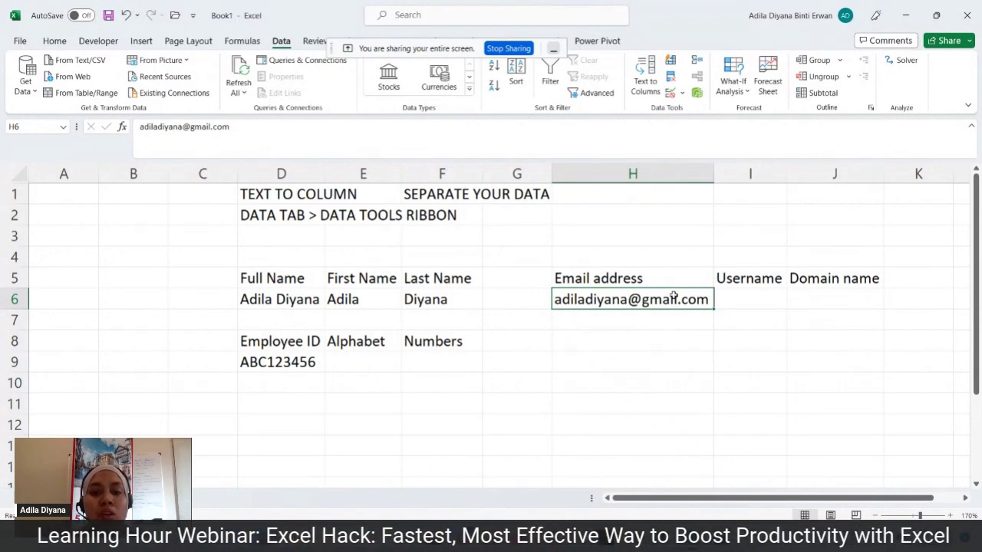
- Split H6 with Text to Columns, replacing the Space delimiter with Other '@'
{"action": "left_click", "coordinate": [646, 84]}
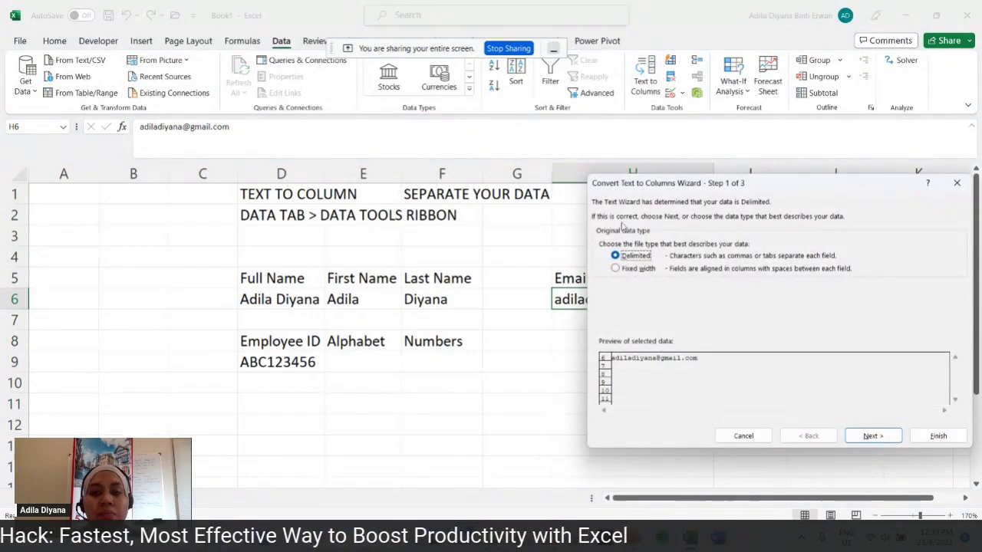
{"action": "left_click", "coordinate": [867, 435]}
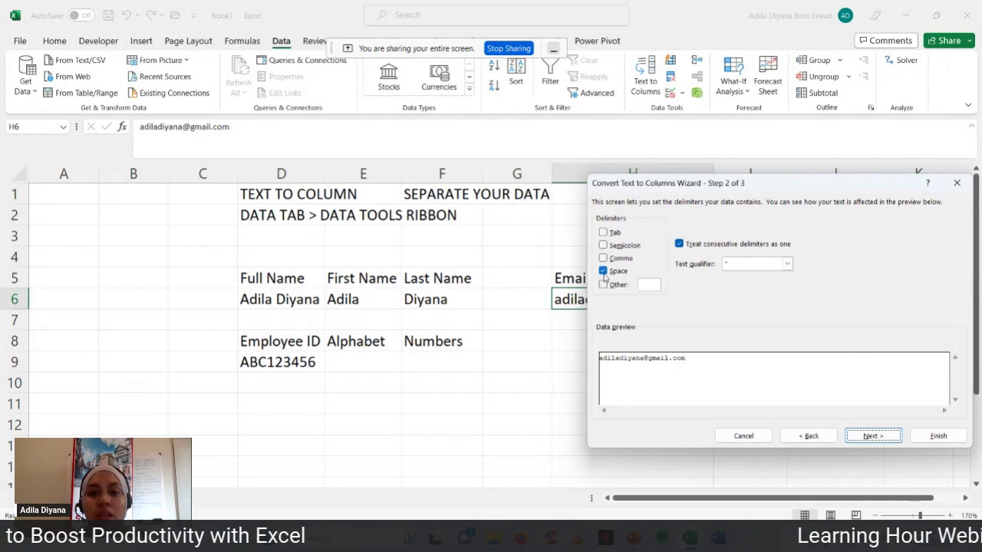
{"action": "left_click", "coordinate": [603, 272]}
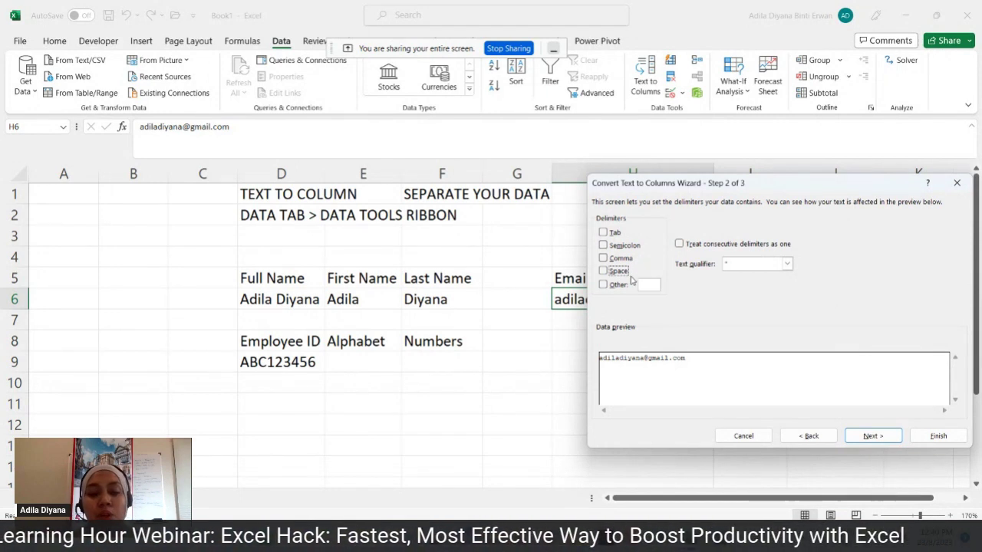
{"action": "left_click", "coordinate": [603, 285]}
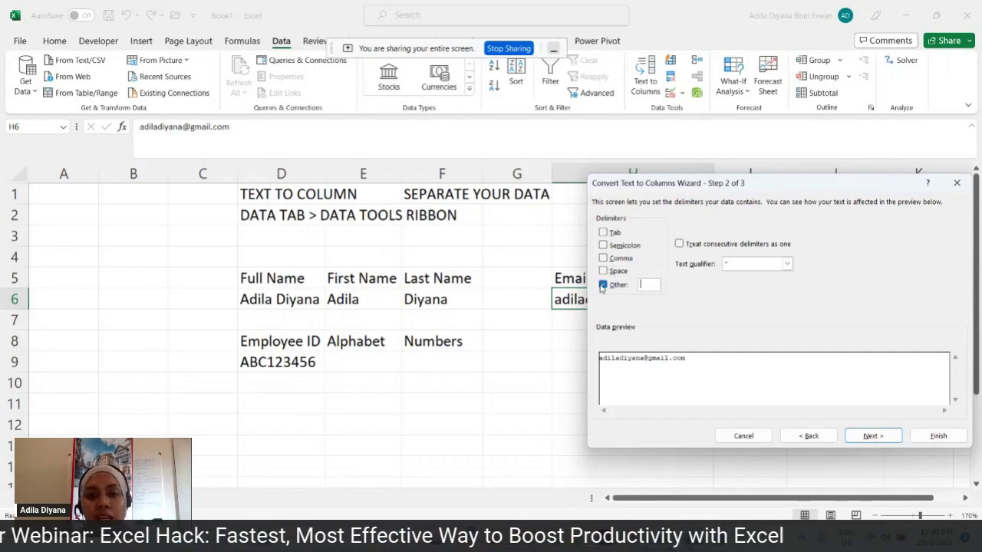
{"action": "left_click", "coordinate": [652, 284]}
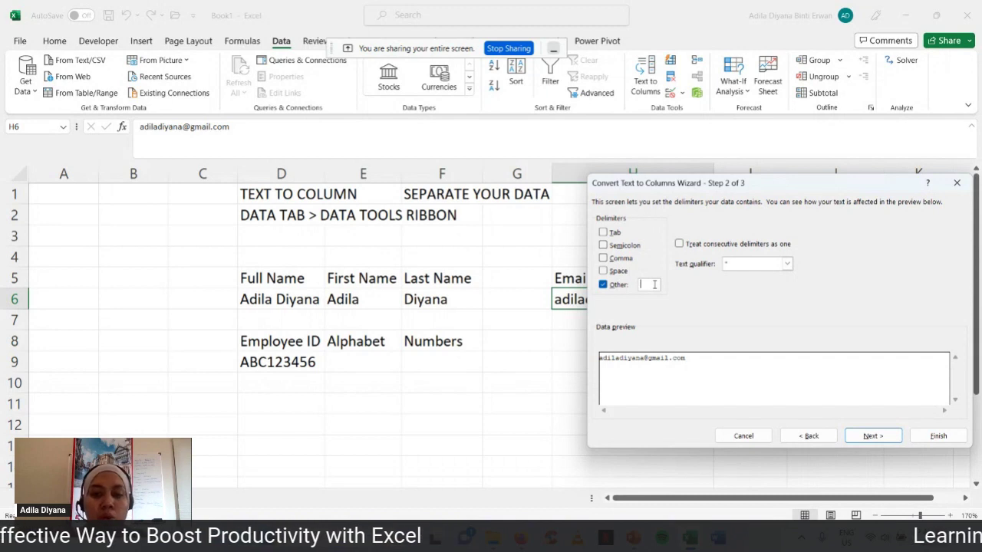
{"action": "type", "text": "@"}
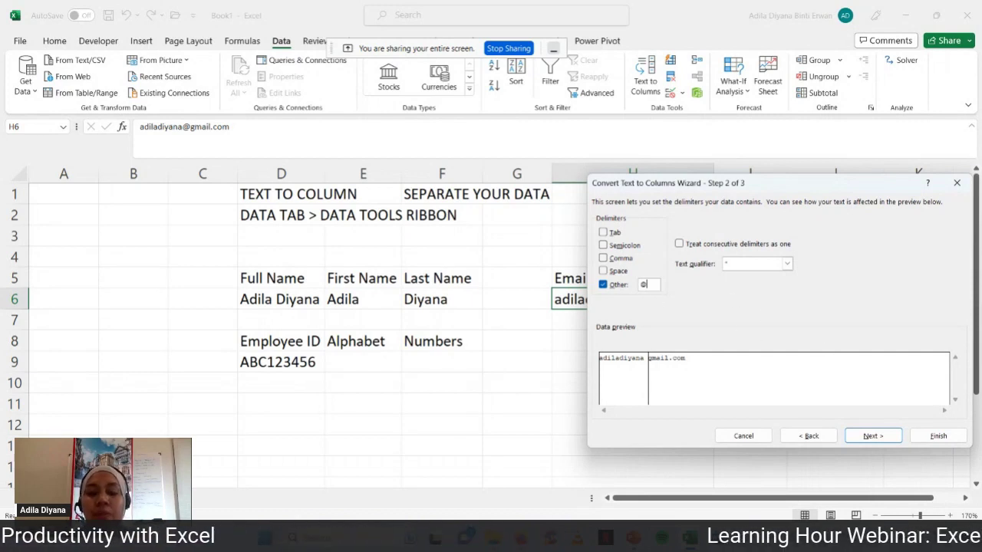
- Set the destination to I6 and finish, giving the username in I6 and gmail.com in J6
{"action": "left_click", "coordinate": [872, 436]}
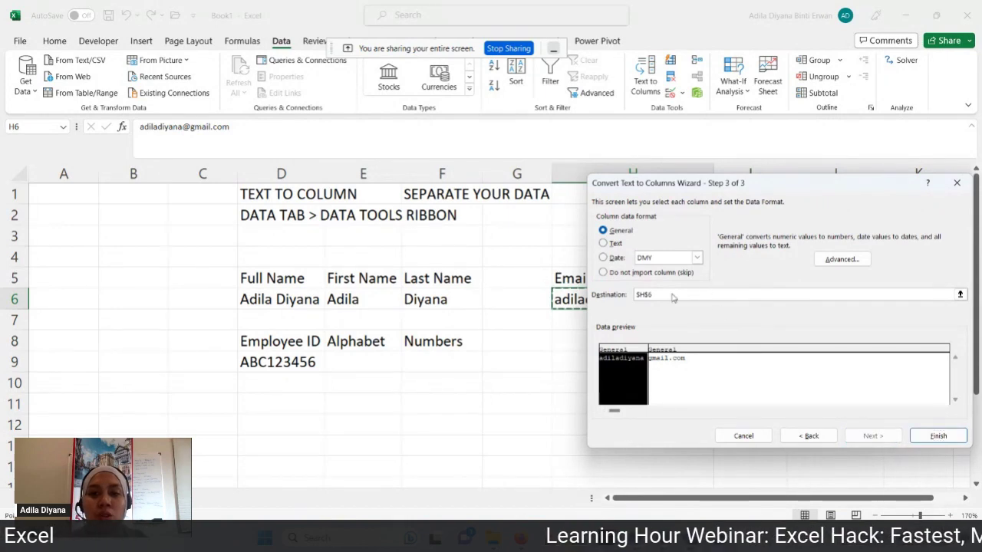
{"action": "key", "text": "BackSpace"}
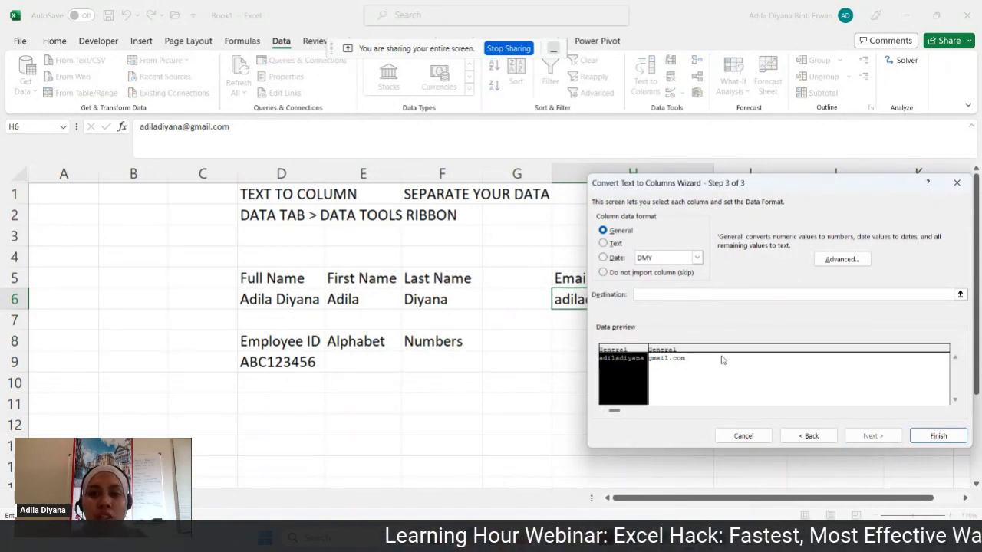
{"action": "left_click_drag", "start_coordinate": [811, 189], "coordinate": [733, 164]}
{"action": "left_click", "coordinate": [756, 301]}
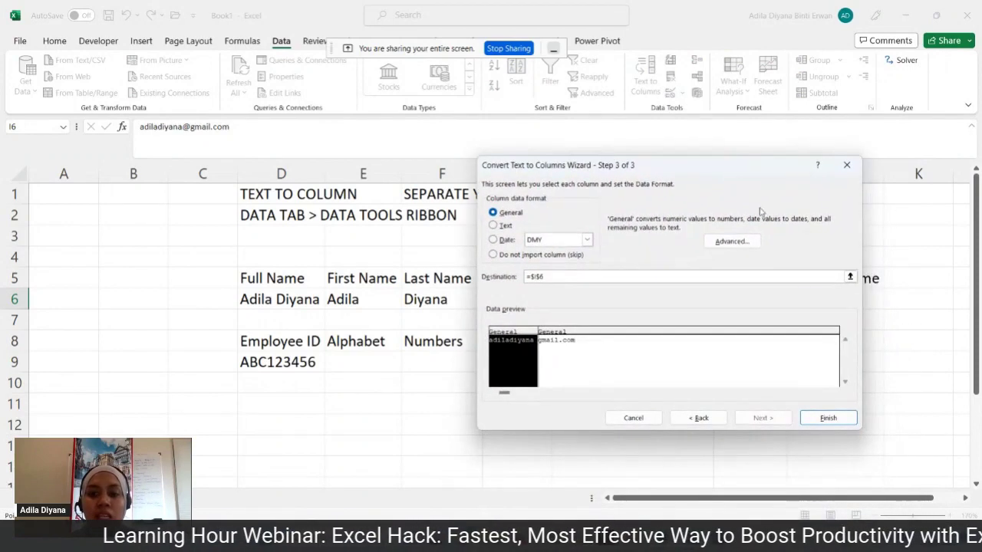
{"action": "left_click", "coordinate": [829, 418]}
{"action": "left_click", "coordinate": [840, 385]}
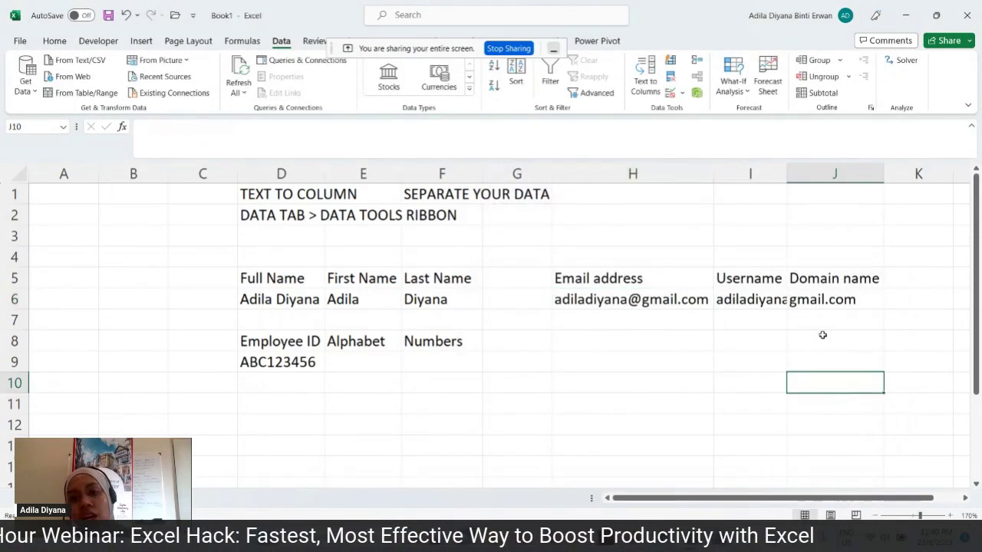
{"action": "double_click", "coordinate": [786, 174]}
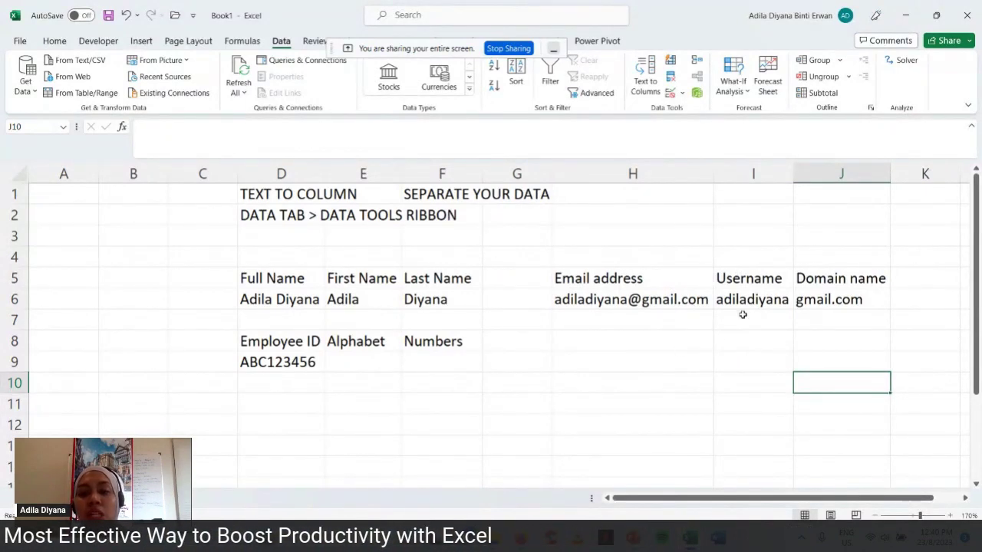
{"action": "left_click", "coordinate": [756, 174]}
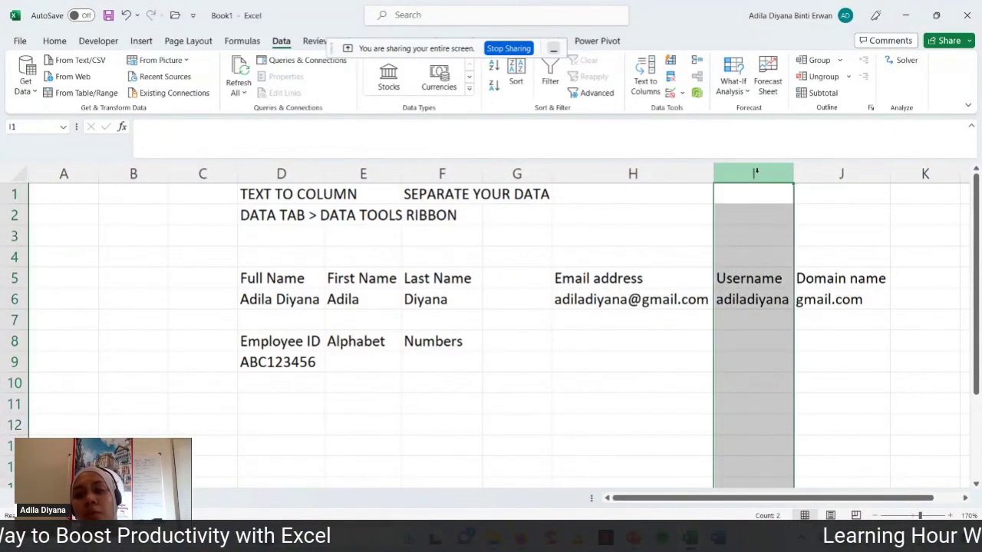
{"action": "left_click", "coordinate": [826, 168]}
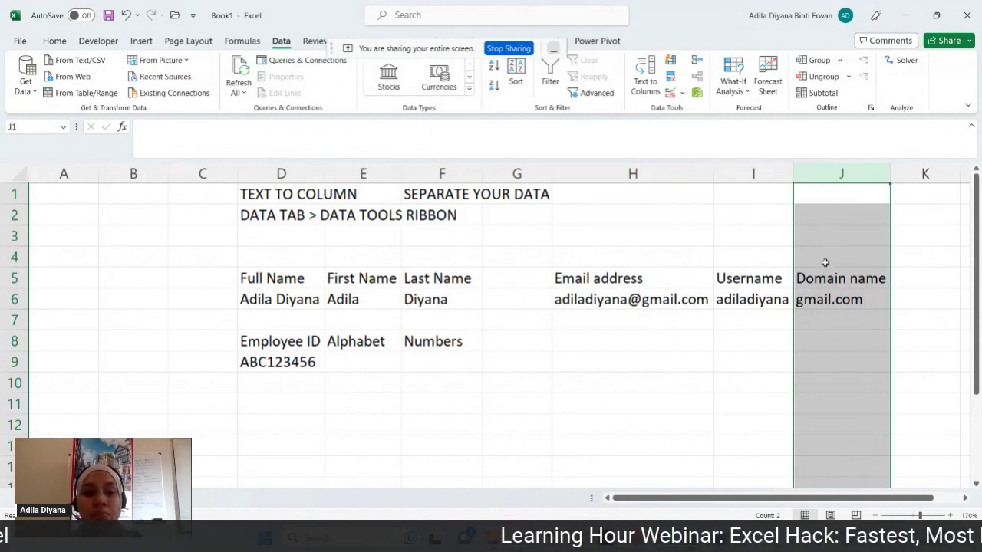
{"action": "left_click", "coordinate": [220, 410]}
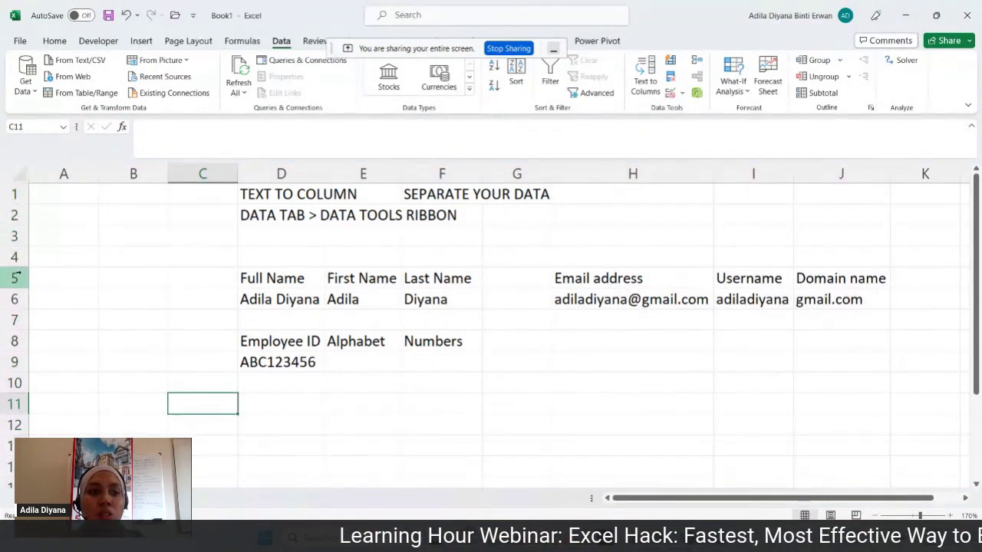
{"action": "left_click_drag", "start_coordinate": [14, 277], "coordinate": [15, 299]}
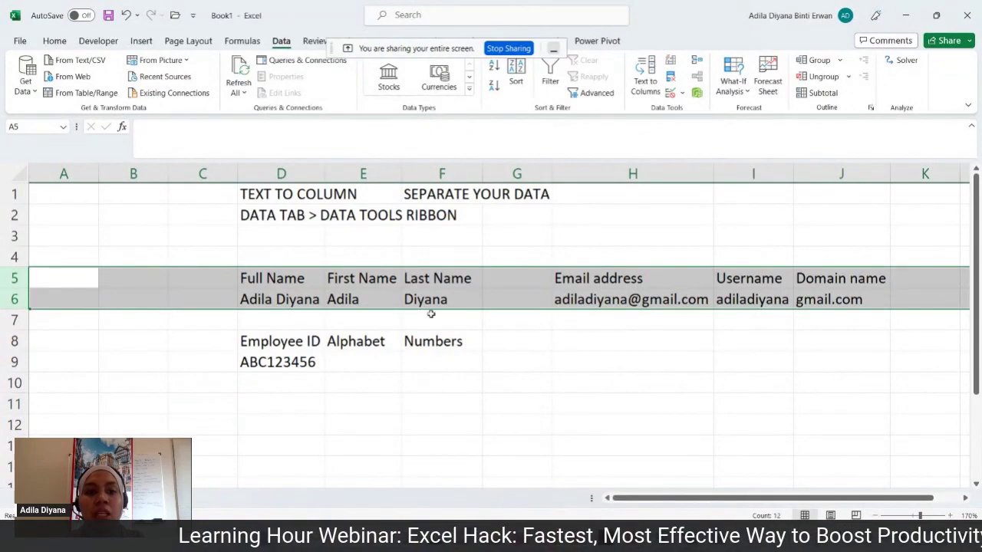
{"action": "left_click", "coordinate": [439, 300]}
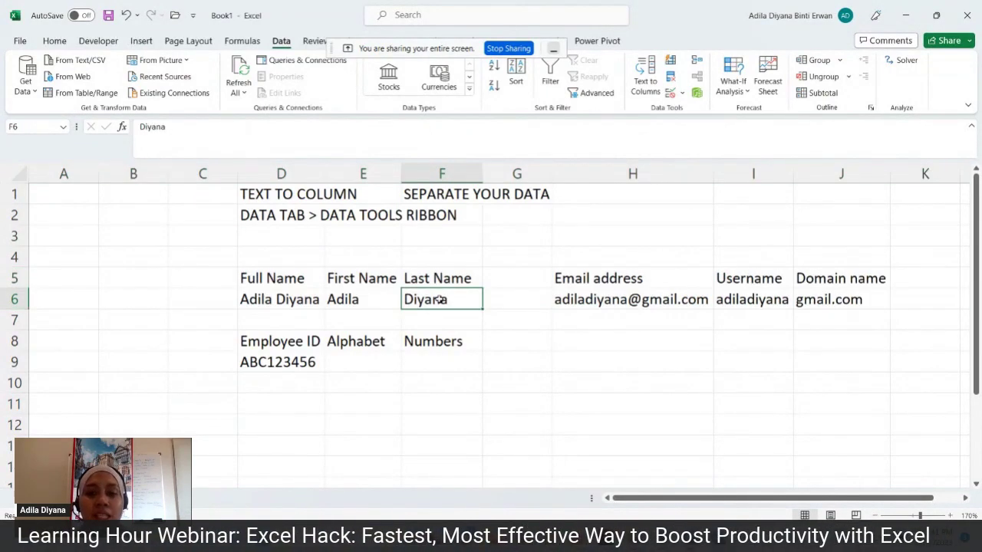
{"action": "left_click", "coordinate": [865, 294]}
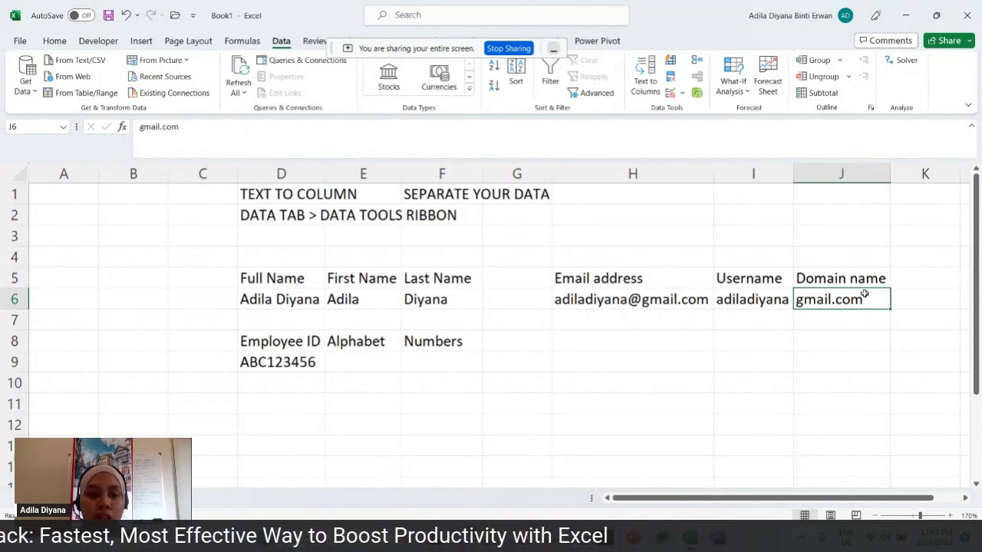
{"action": "left_click_drag", "start_coordinate": [13, 344], "coordinate": [28, 353]}
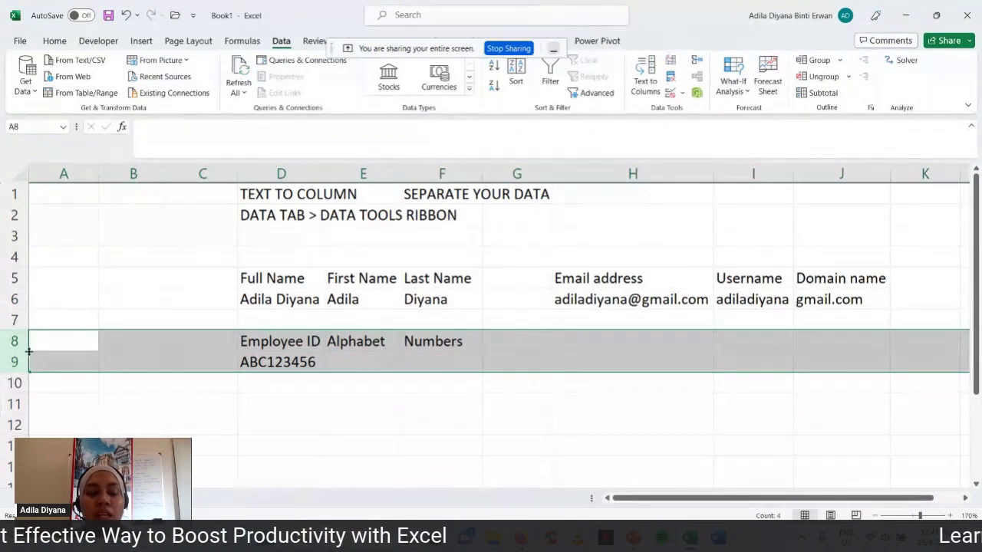
{"action": "left_click", "coordinate": [323, 377]}
{"action": "left_click", "coordinate": [315, 366]}
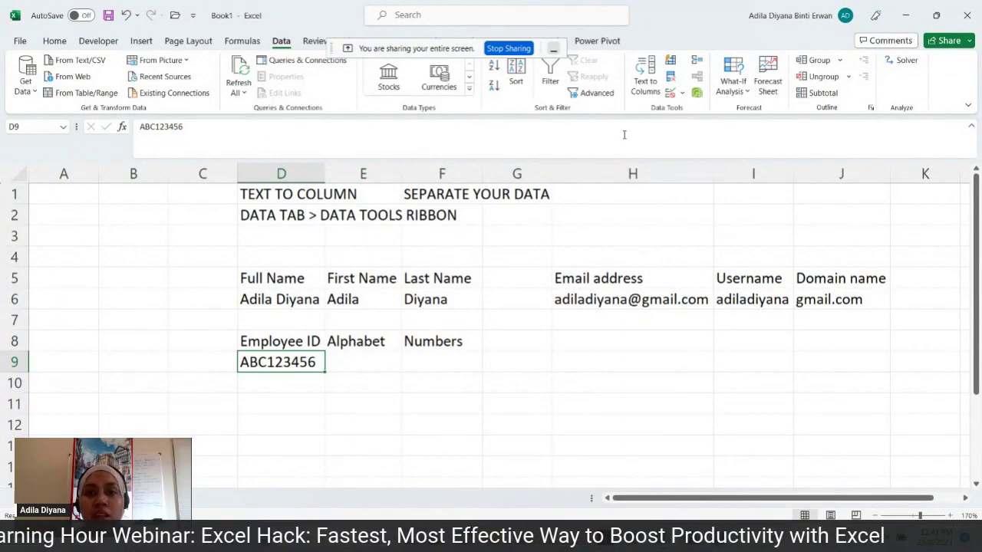
- Split ABC123456 with Text to Columns as Fixed width, breaking right after ABC
{"action": "left_click", "coordinate": [652, 78]}
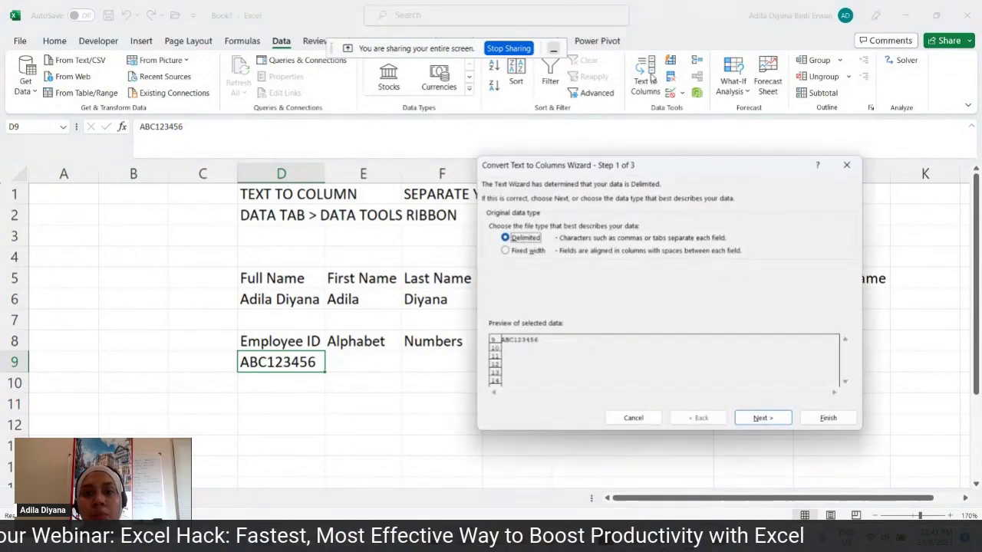
{"action": "left_click", "coordinate": [522, 251]}
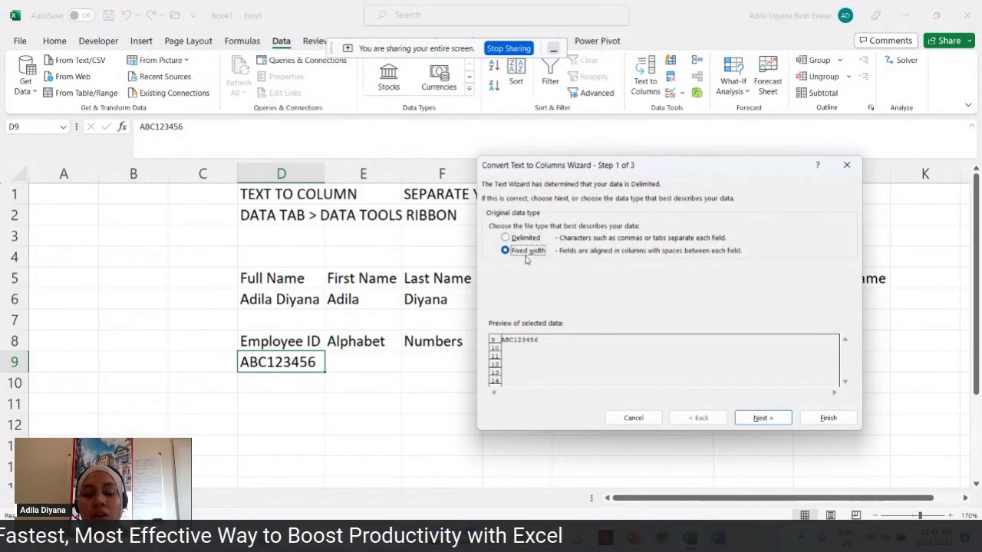
{"action": "left_click", "coordinate": [762, 418]}
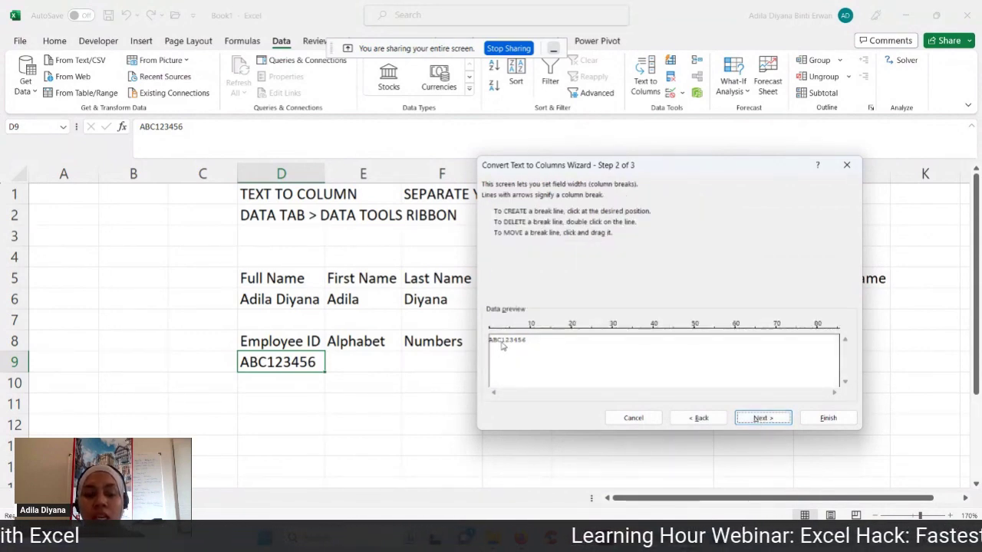
{"action": "left_click", "coordinate": [503, 346]}
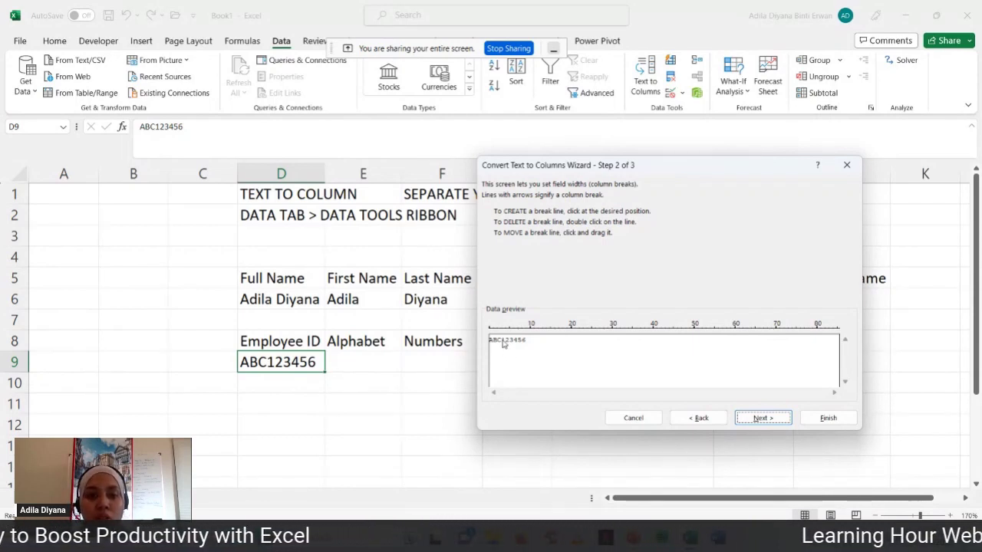
{"action": "left_click", "coordinate": [503, 344]}
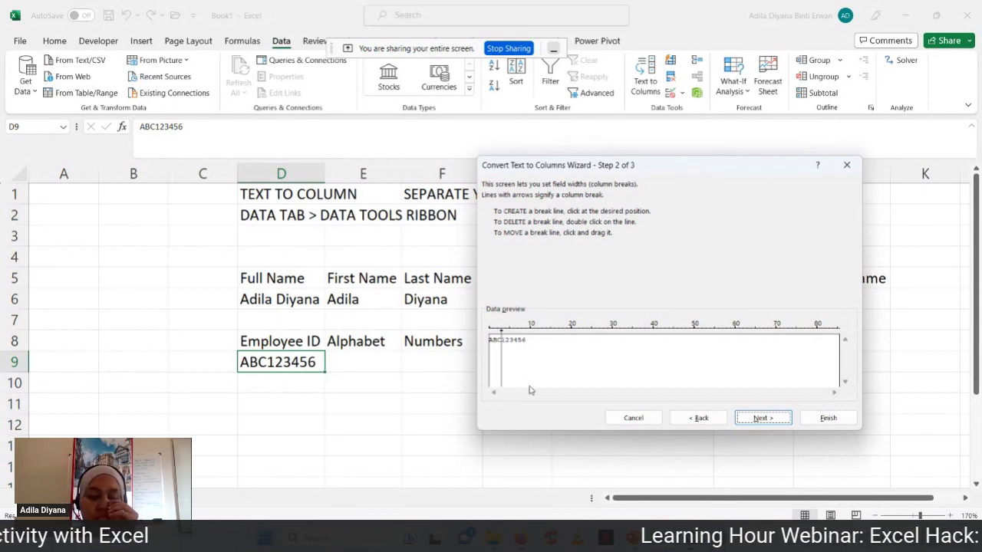
{"action": "left_click", "coordinate": [762, 418]}
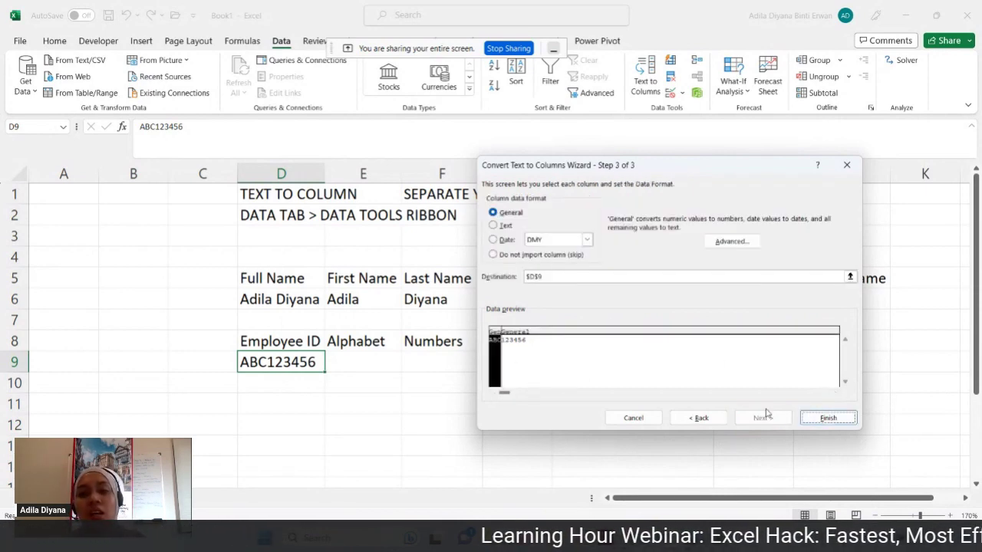
- Send the output to E9 and finish, yielding ABC in E9 and 123456 in F9
{"action": "left_click_drag", "start_coordinate": [581, 281], "coordinate": [479, 281]}
{"action": "key", "text": "BackSpace"}
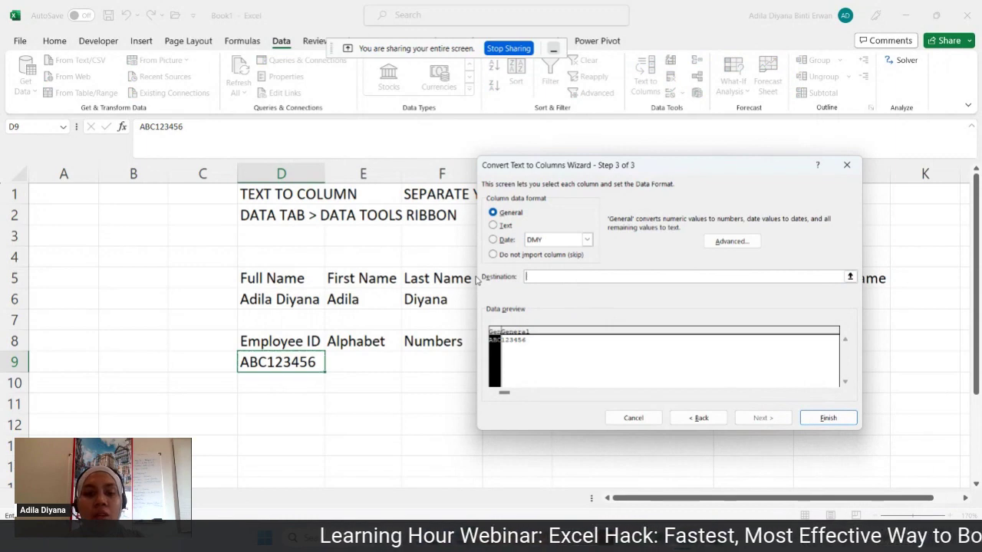
{"action": "left_click", "coordinate": [337, 360]}
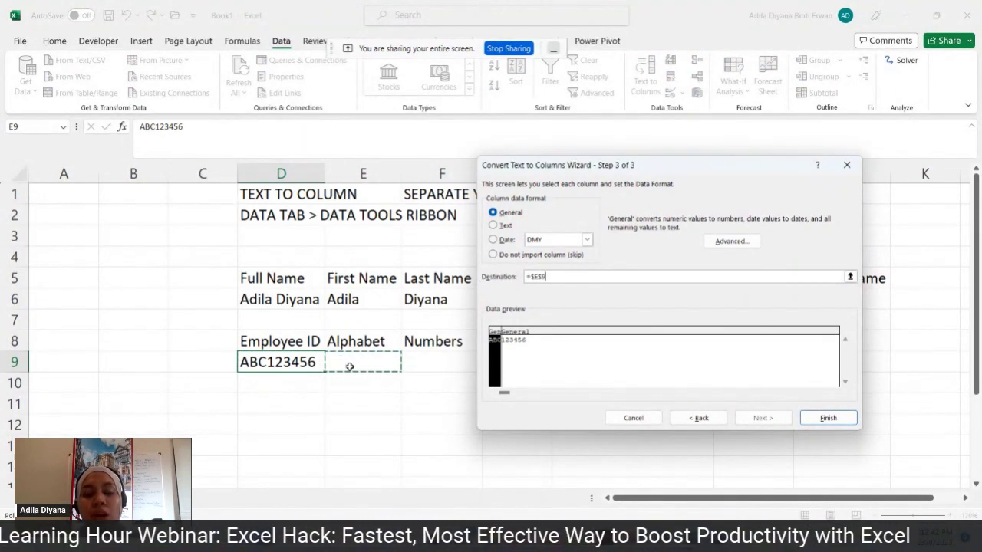
{"action": "left_click", "coordinate": [848, 421]}
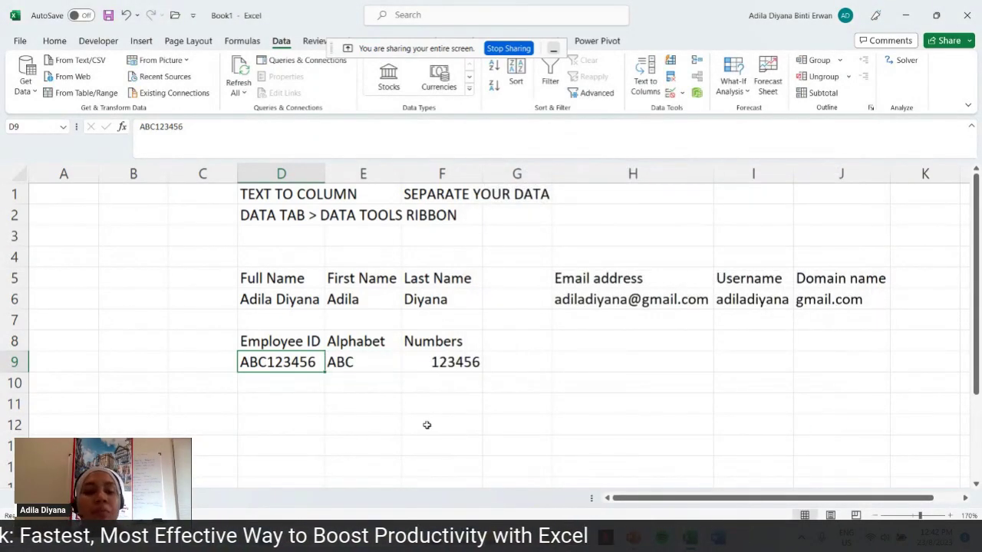
{"action": "left_click", "coordinate": [386, 360]}
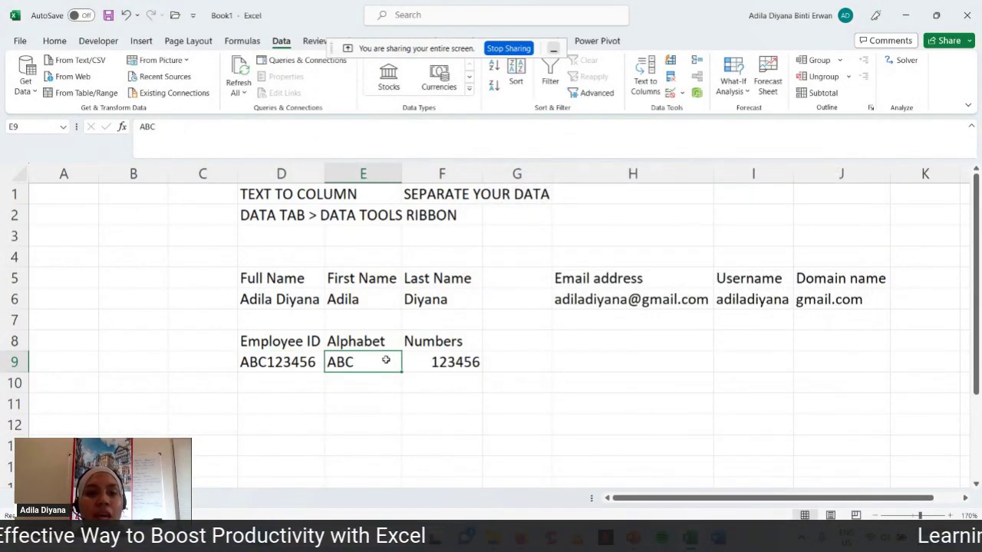
{"action": "left_click", "coordinate": [426, 364]}
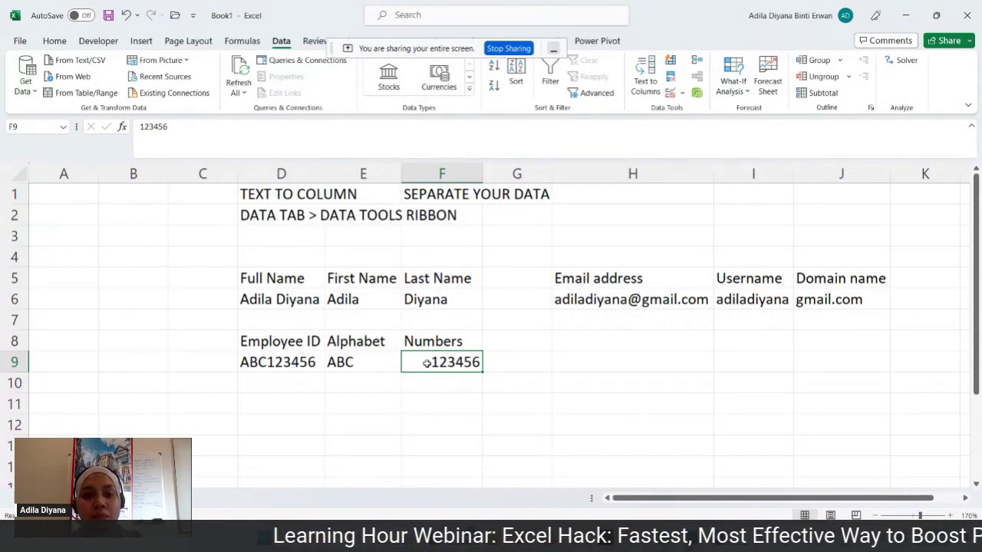
- Copy the Employee ID, Alphabet, Numbers headings to D11:F11 and another Alphabet heading to G11
{"action": "left_click", "coordinate": [465, 410]}
{"action": "scroll", "coordinate": [464, 409], "scroll_direction": "down", "scroll_amount": 1}
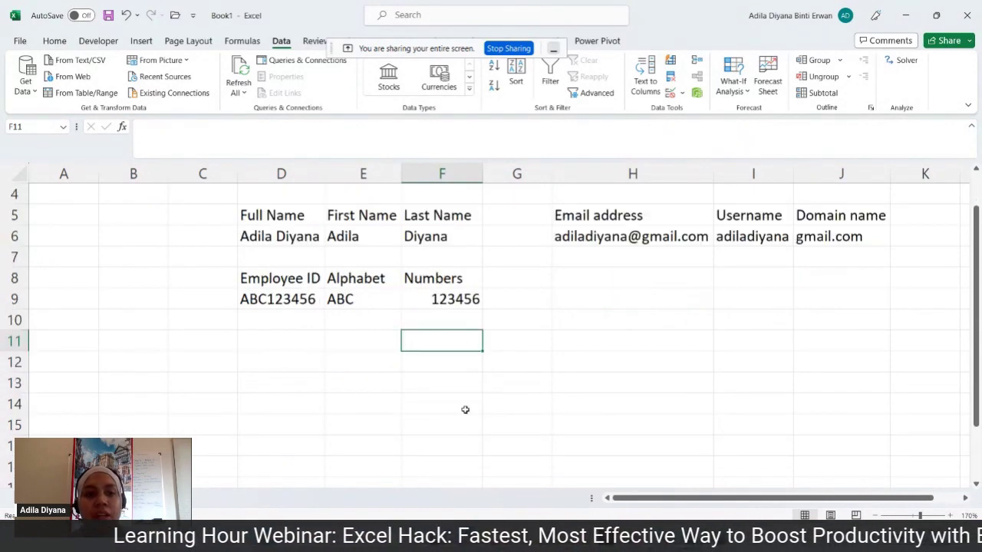
{"action": "scroll", "coordinate": [465, 406], "scroll_direction": "down", "scroll_amount": 1}
{"action": "scroll", "coordinate": [414, 398], "scroll_direction": "up", "scroll_amount": 2}
{"action": "left_click", "coordinate": [270, 407]}
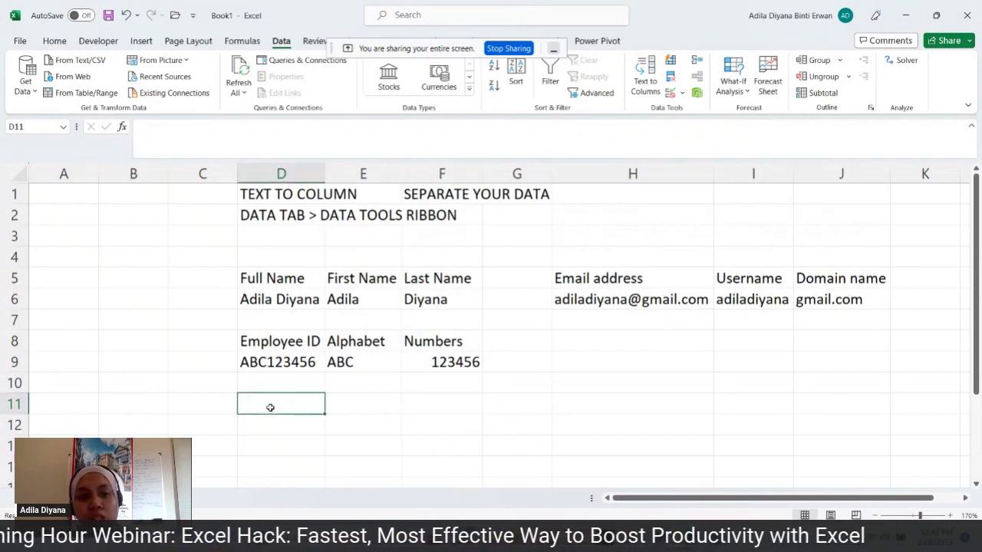
{"action": "left_click_drag", "start_coordinate": [290, 345], "coordinate": [451, 341]}
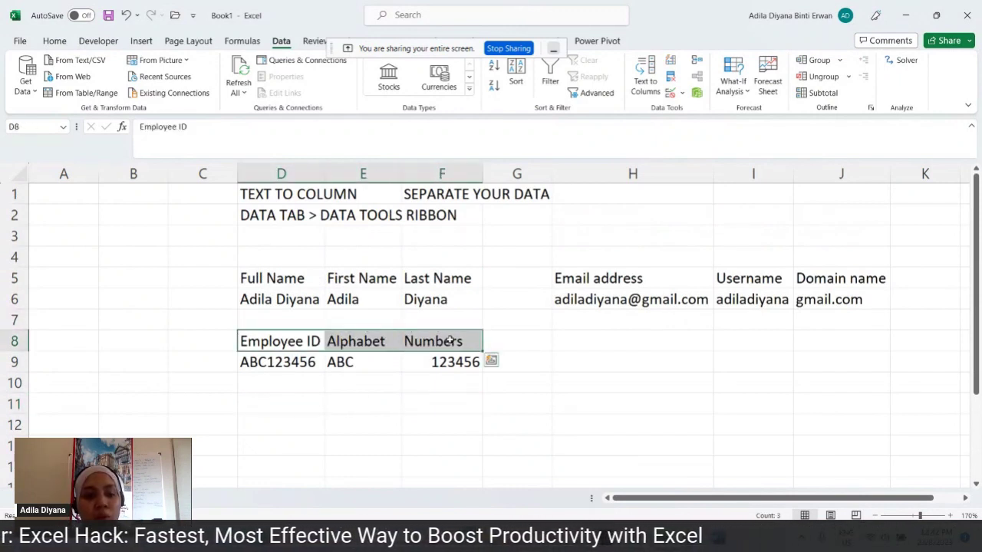
{"action": "key", "text": "ctrl+c"}
{"action": "left_click", "coordinate": [321, 404]}
{"action": "key", "text": "ctrl+v"}
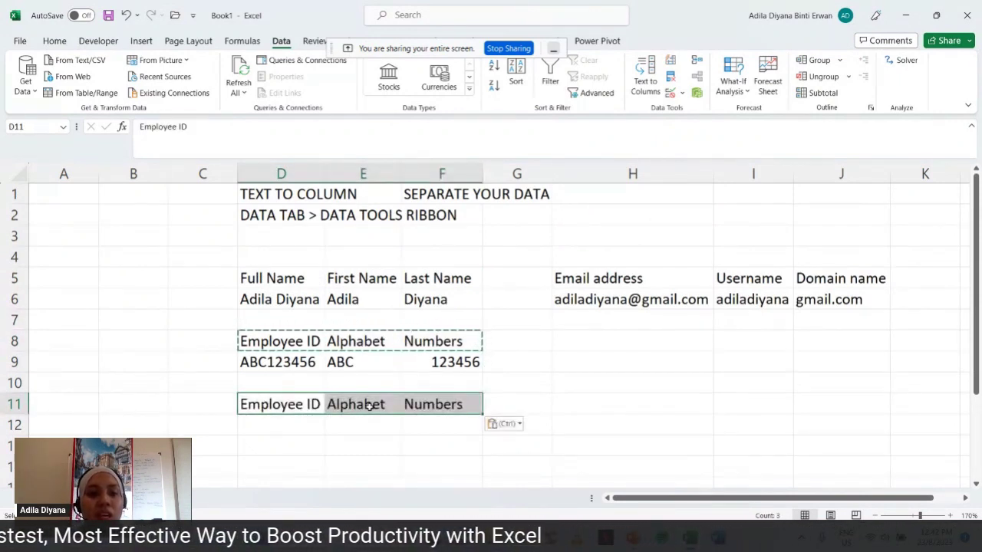
{"action": "left_click", "coordinate": [369, 406]}
{"action": "key", "text": "ctrl+c"}
{"action": "left_click", "coordinate": [489, 405]}
{"action": "key", "text": "ctrl+v"}
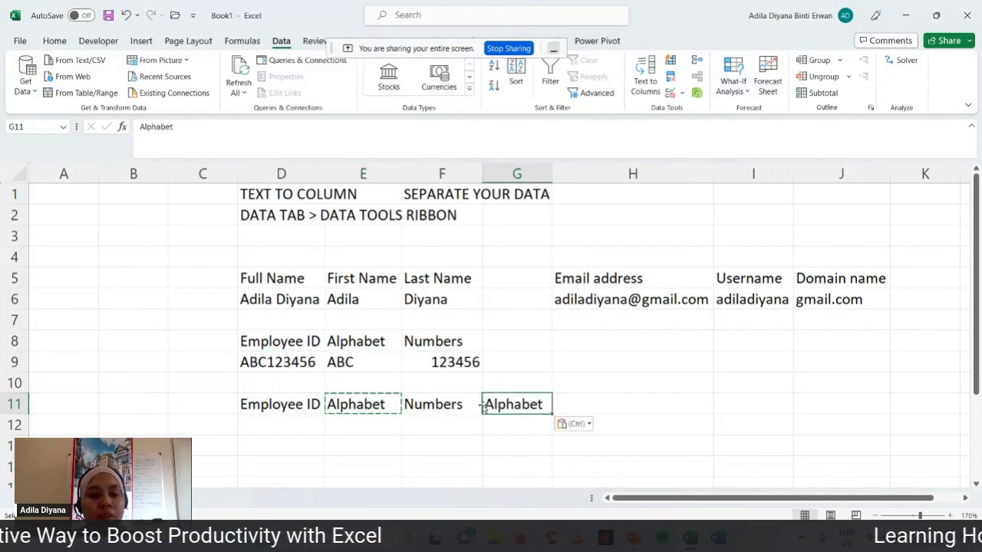
- Enter ABC123456DEF in D12 and resize column D to suit the IDs
{"action": "left_click", "coordinate": [311, 425]}
{"action": "type", "text": "AB"}
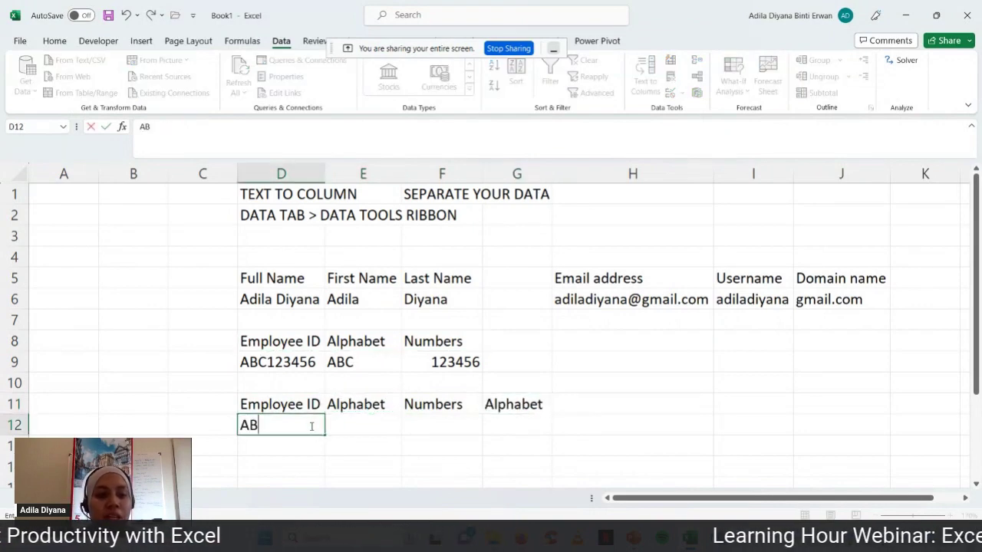
{"action": "type", "text": "C"}
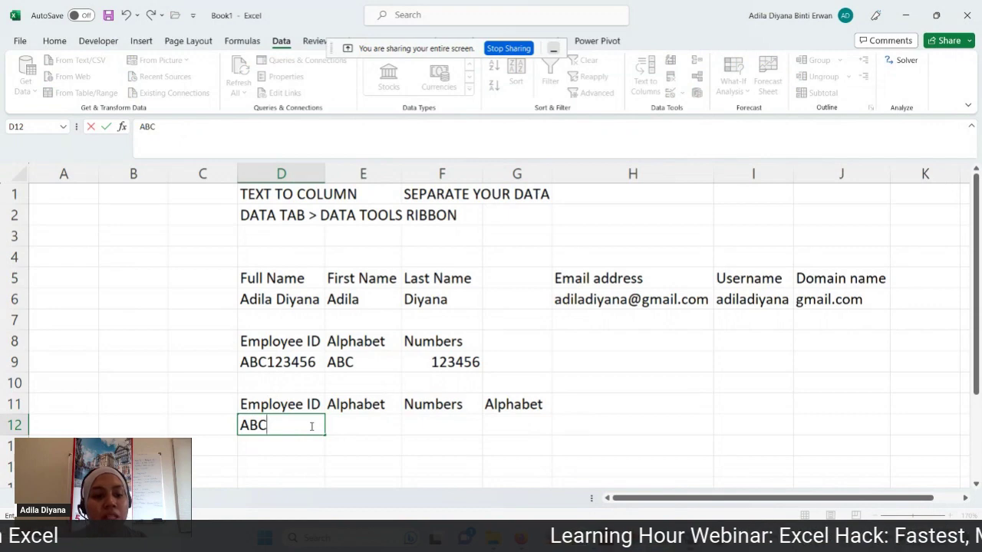
{"action": "type", "text": "123456"}
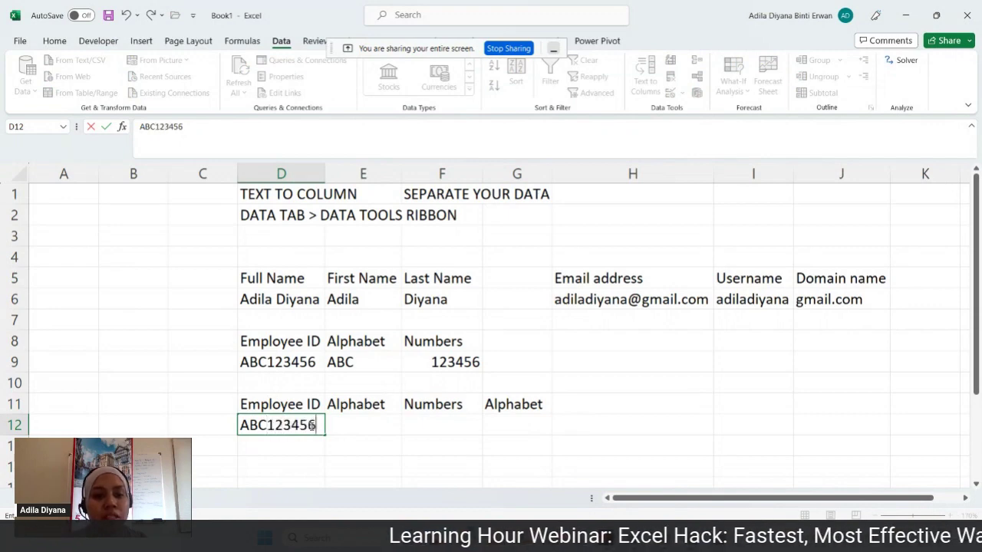
{"action": "type", "text": "DEF"}
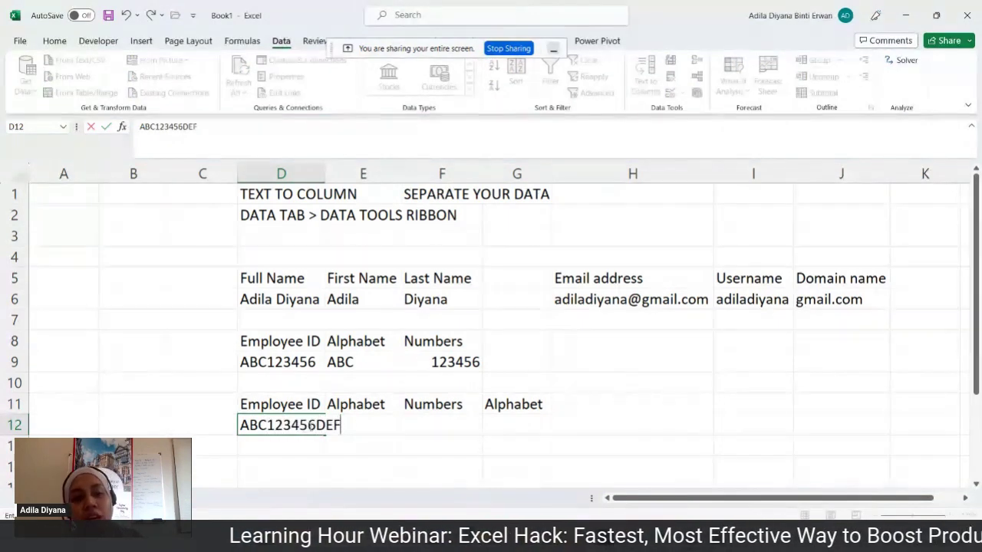
{"action": "left_click", "coordinate": [436, 430]}
{"action": "left_click_drag", "start_coordinate": [329, 173], "coordinate": [330, 174]}
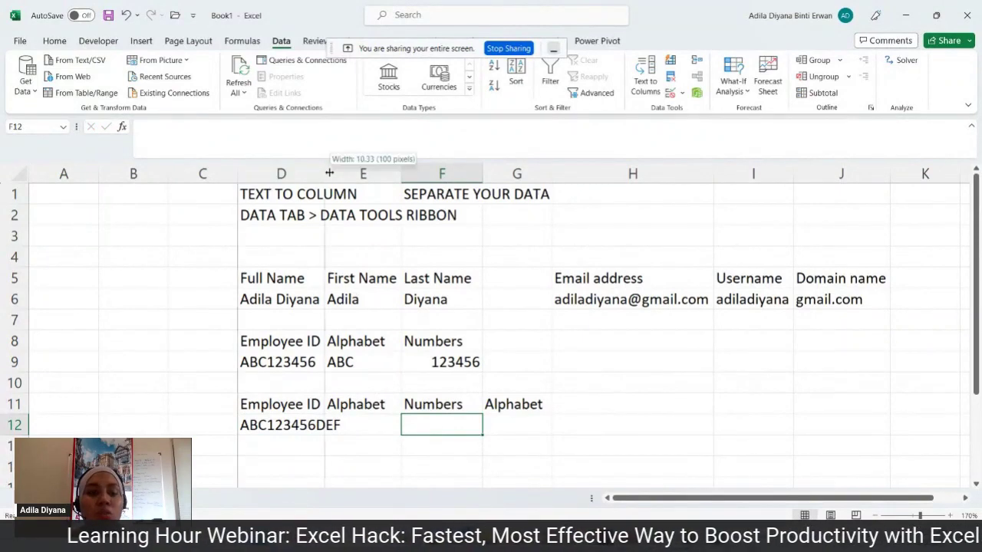
{"action": "double_click", "coordinate": [329, 174]}
{"action": "left_click_drag", "start_coordinate": [462, 174], "coordinate": [349, 181]}
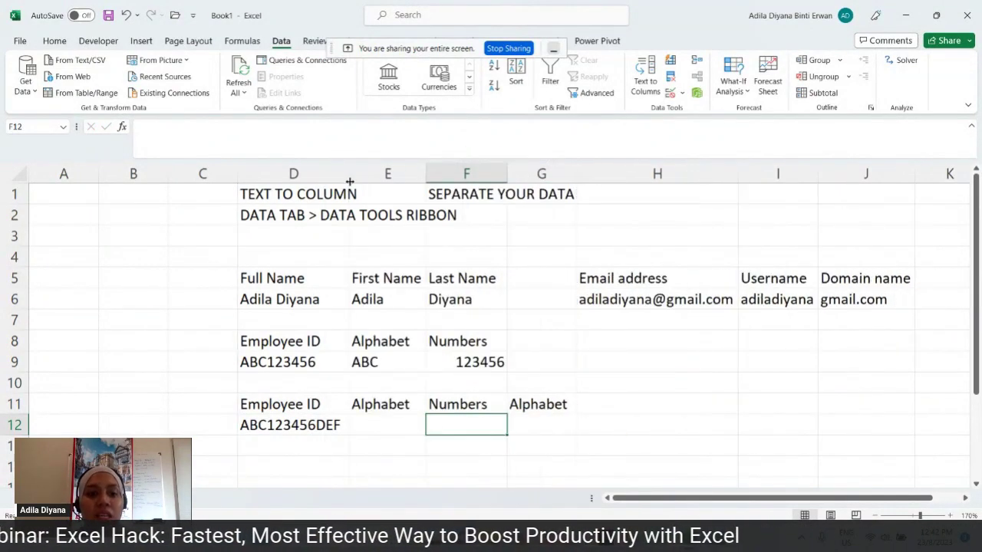
{"action": "left_click", "coordinate": [336, 425]}
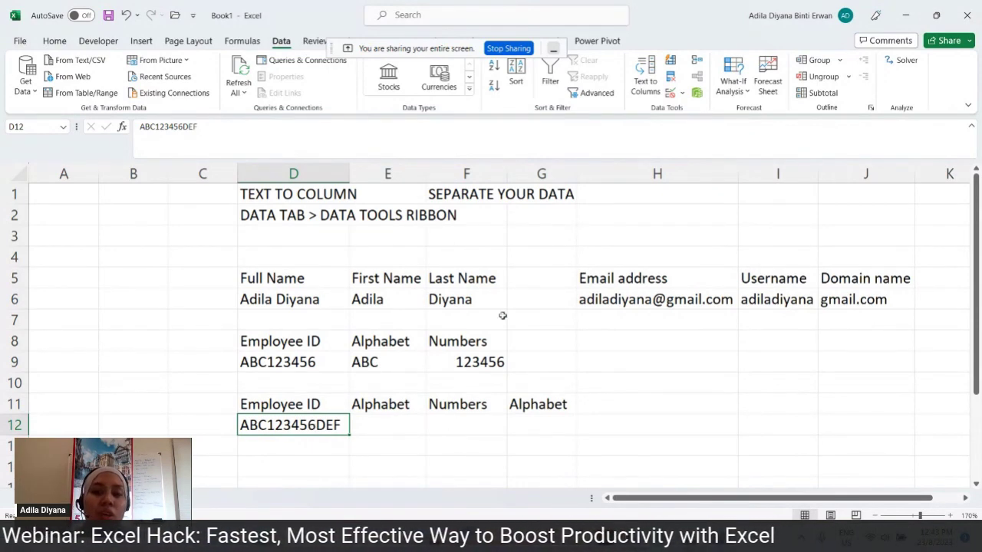
- Split ABC123456DEF as Fixed width with breaks after ABC and after 123456
{"action": "left_click", "coordinate": [644, 85]}
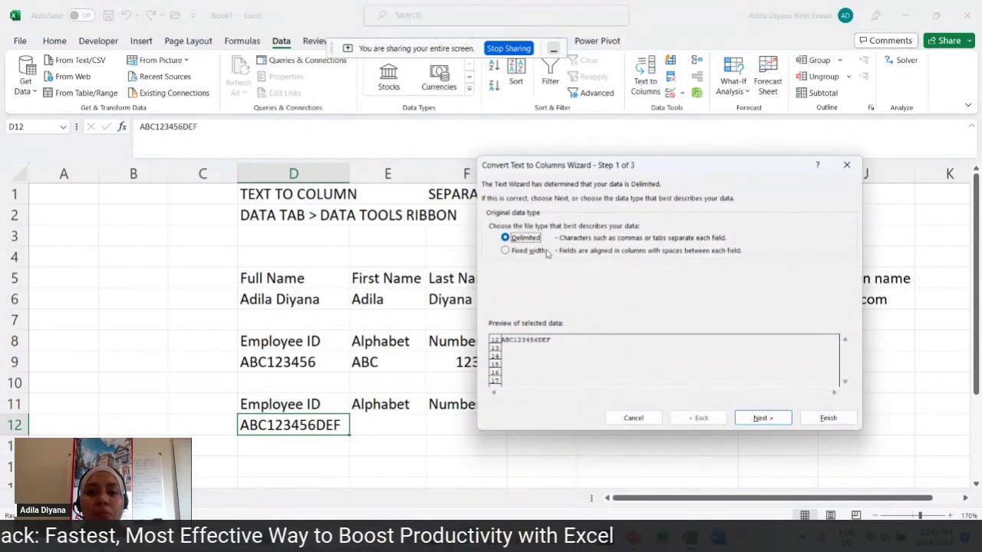
{"action": "left_click", "coordinate": [542, 251]}
{"action": "left_click", "coordinate": [773, 418]}
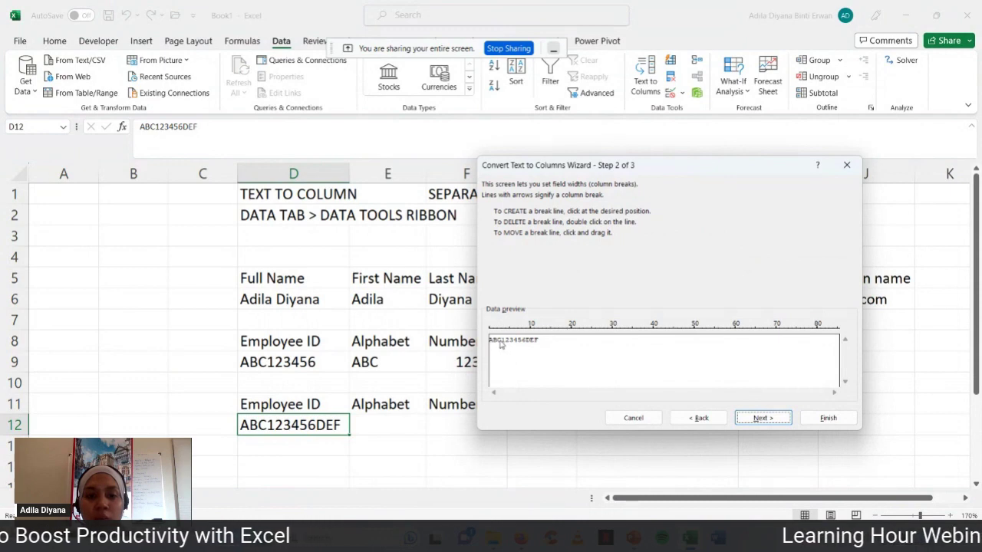
{"action": "left_click", "coordinate": [502, 346]}
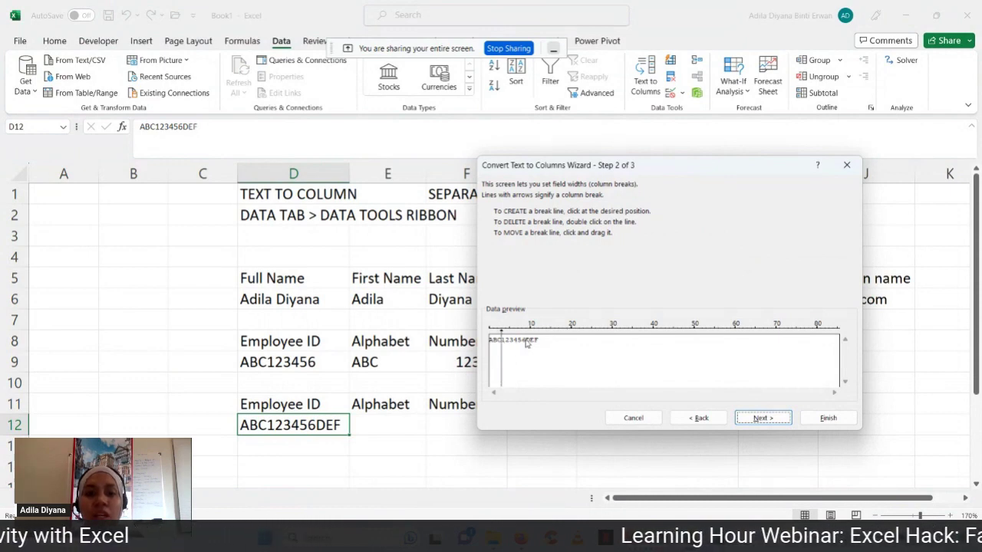
{"action": "left_click", "coordinate": [526, 344]}
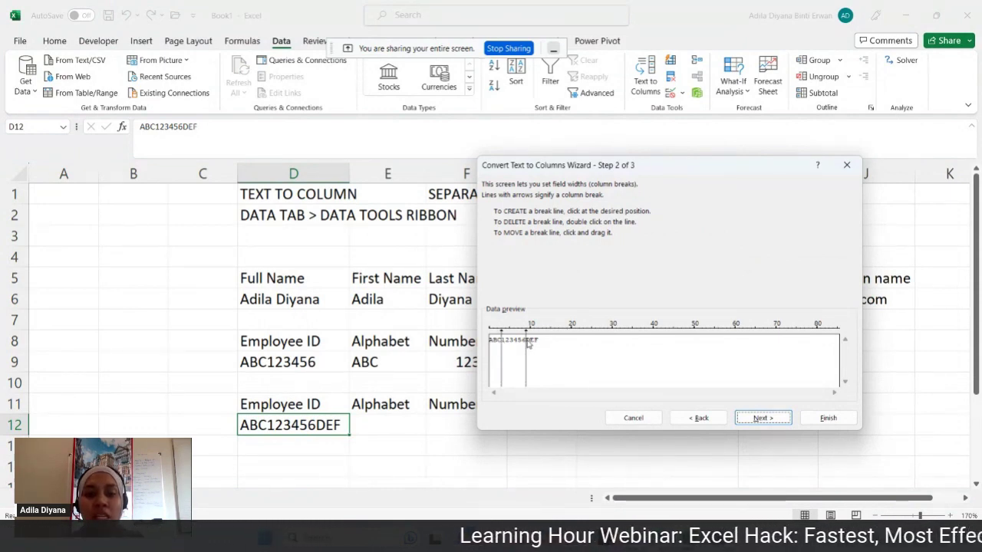
{"action": "left_click", "coordinate": [763, 418]}
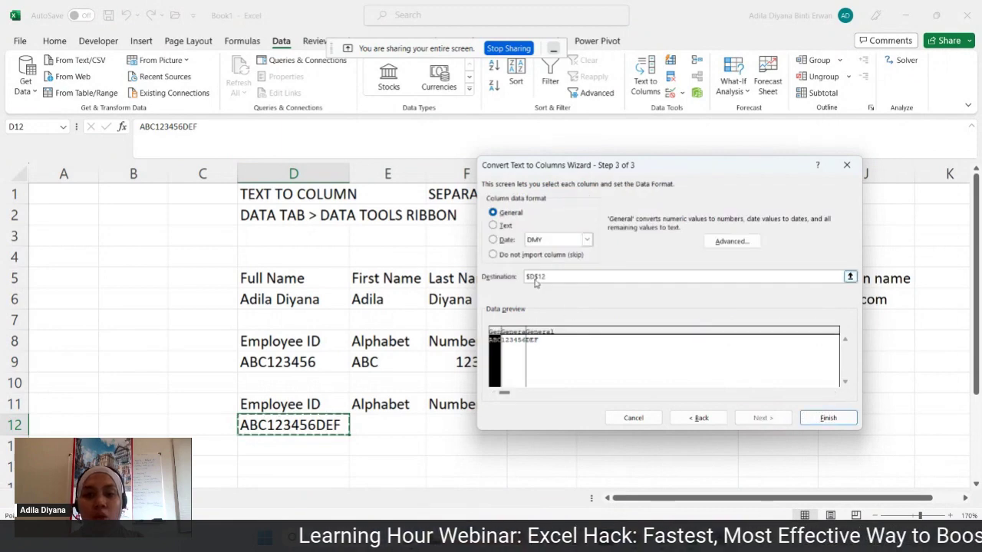
- Set the destination to E12 and finish, giving ABC, 123456 and DEF in E12:G12
{"action": "left_click_drag", "start_coordinate": [547, 277], "coordinate": [508, 277]}
{"action": "key", "text": "BackSpace"}
{"action": "left_click", "coordinate": [407, 412]}
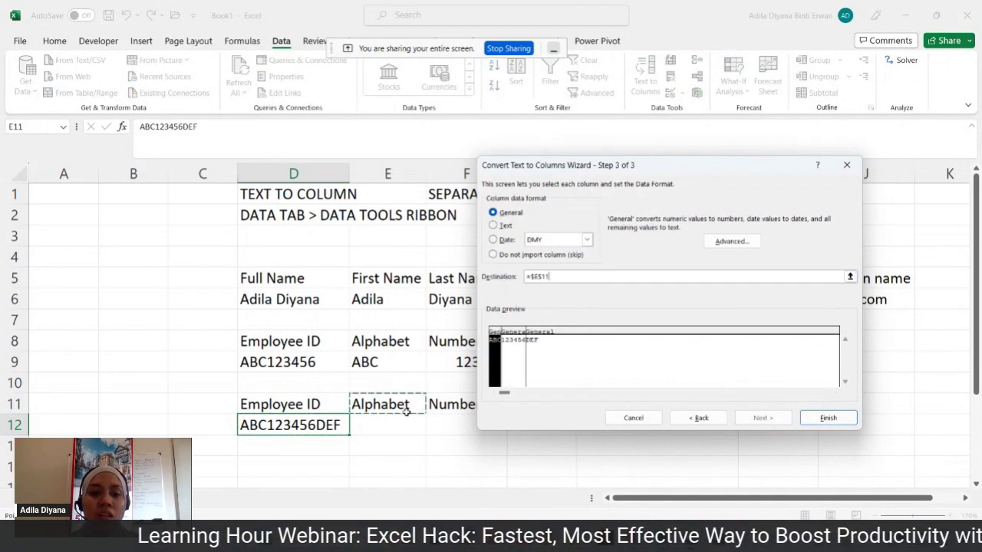
{"action": "left_click", "coordinate": [389, 425]}
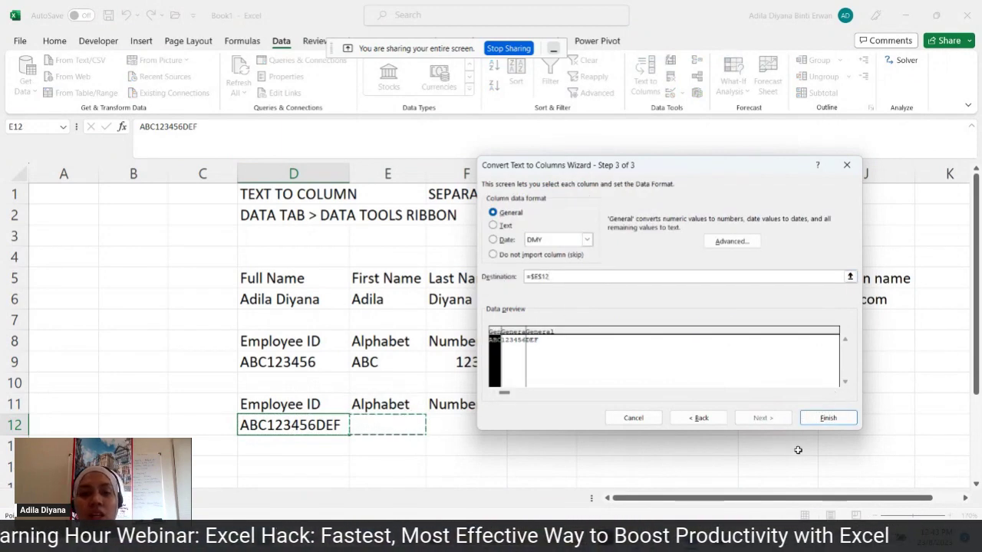
{"action": "left_click", "coordinate": [828, 418]}
{"action": "left_click", "coordinate": [396, 421]}
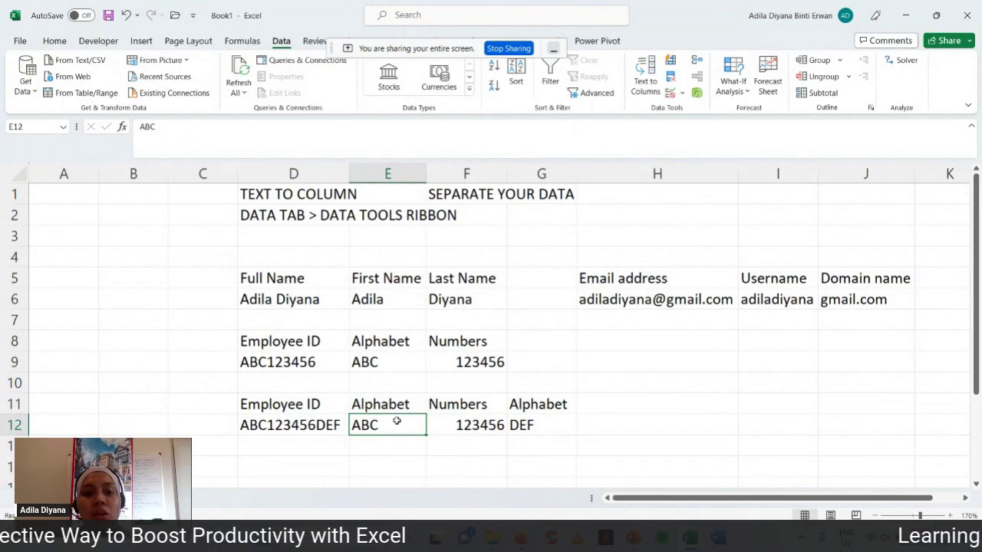
- Check the 123456 and DEF results, then open the VLookup Application workbook from the workshop folder
{"action": "left_click", "coordinate": [464, 427]}
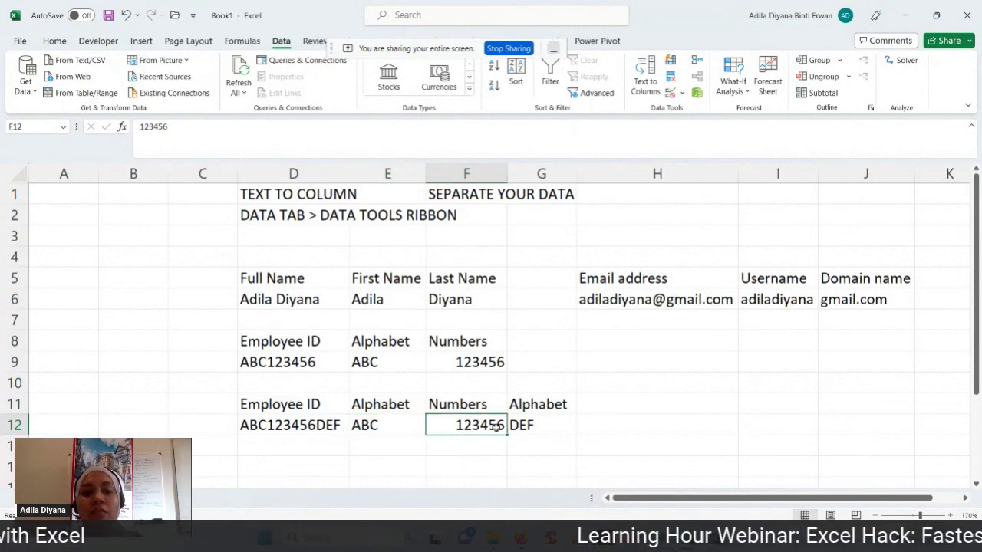
{"action": "left_click", "coordinate": [527, 426]}
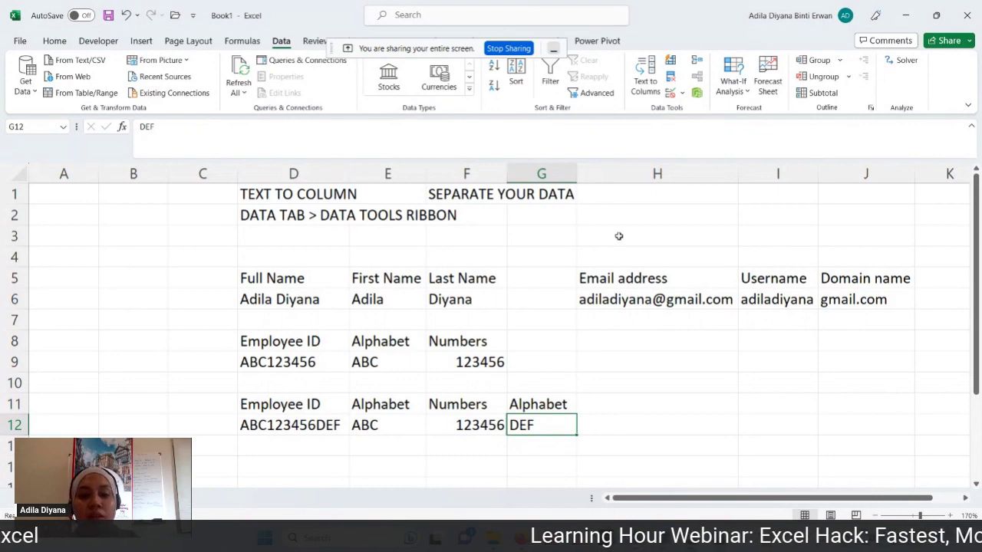
{"action": "left_click", "coordinate": [633, 538]}
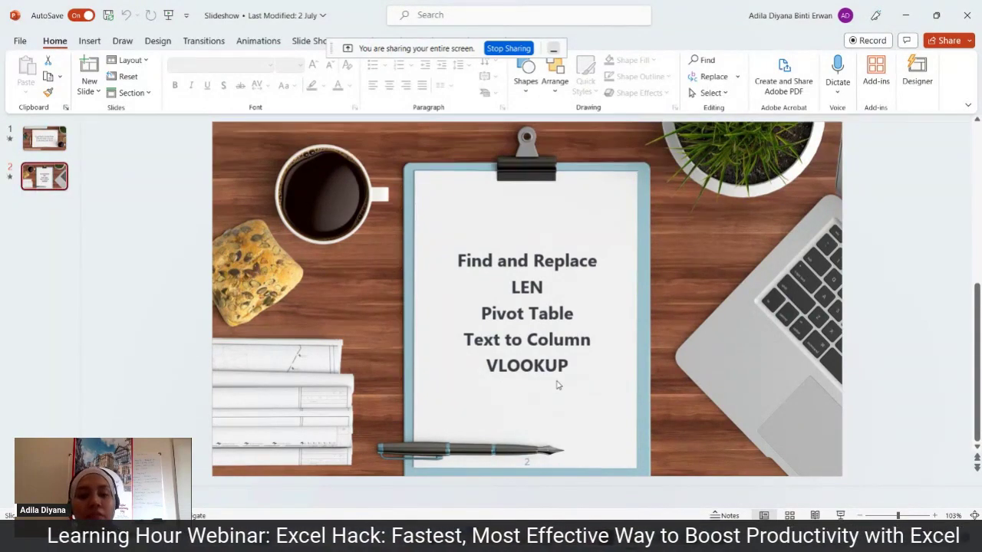
{"action": "left_click", "coordinate": [491, 539]}
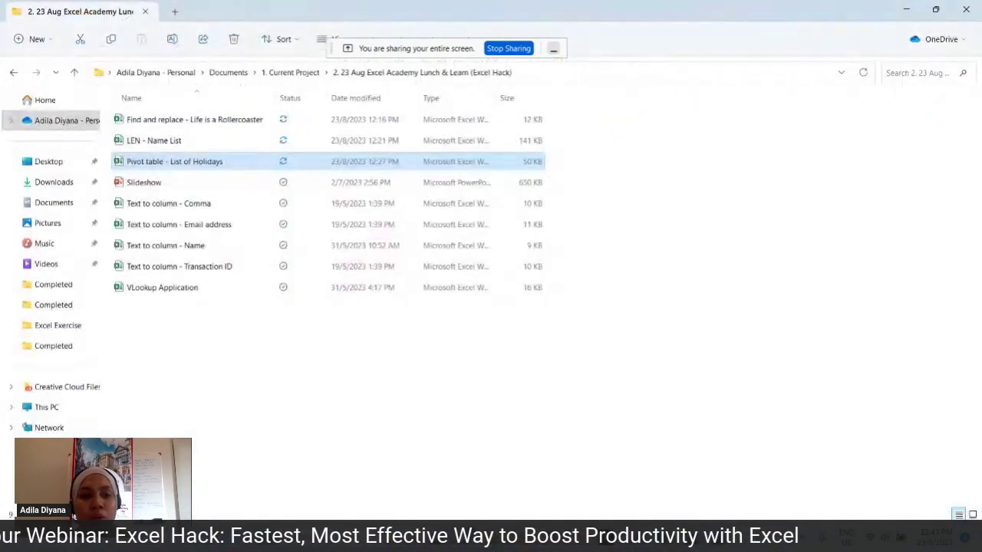
{"action": "double_click", "coordinate": [201, 287]}
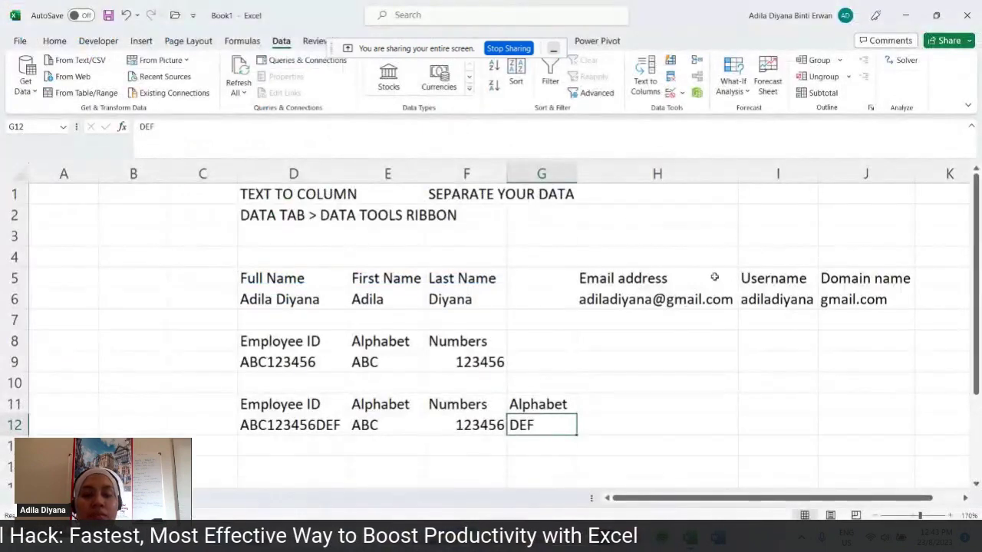
{"action": "left_click_drag", "start_coordinate": [678, 323], "coordinate": [673, 335]}
{"action": "left_click", "coordinate": [706, 251]}
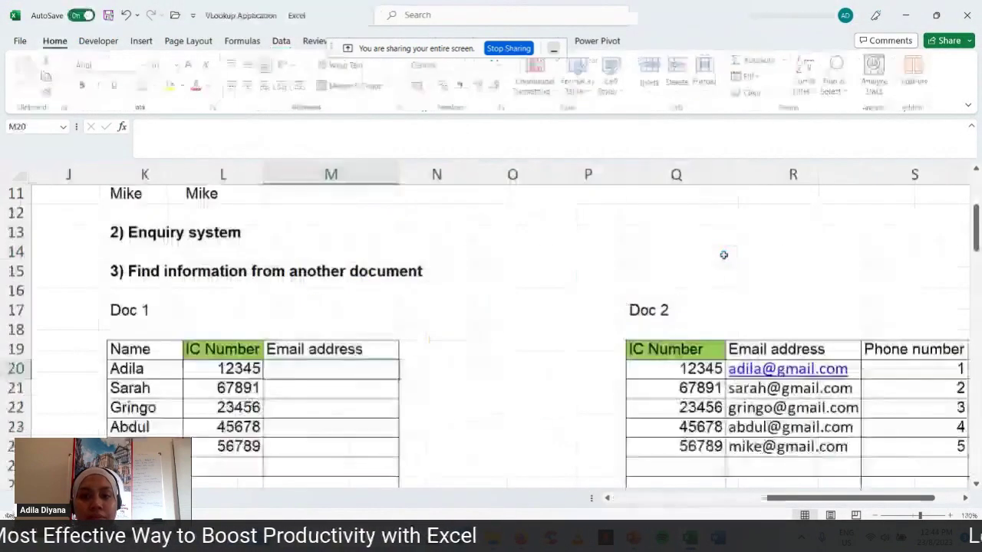
{"action": "scroll", "coordinate": [723, 254], "scroll_direction": "up", "scroll_amount": 6}
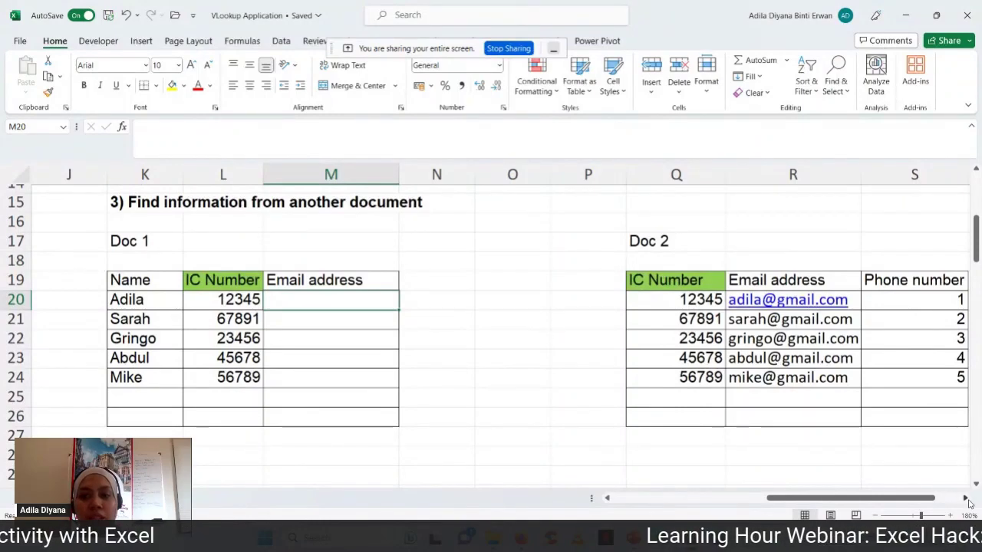
{"action": "left_click", "coordinate": [966, 499]}
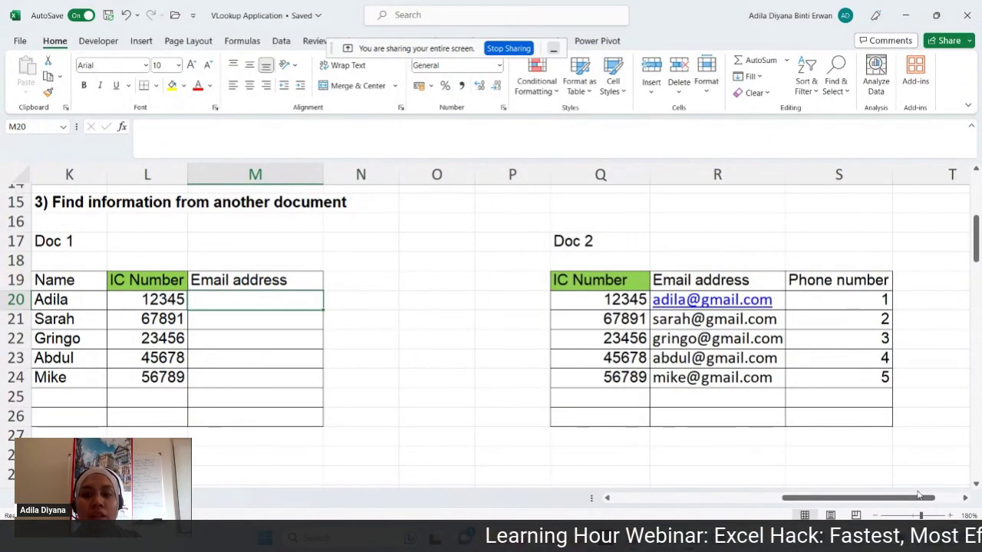
{"action": "scroll", "coordinate": [899, 495], "scroll_direction": "left", "scroll_amount": 2}
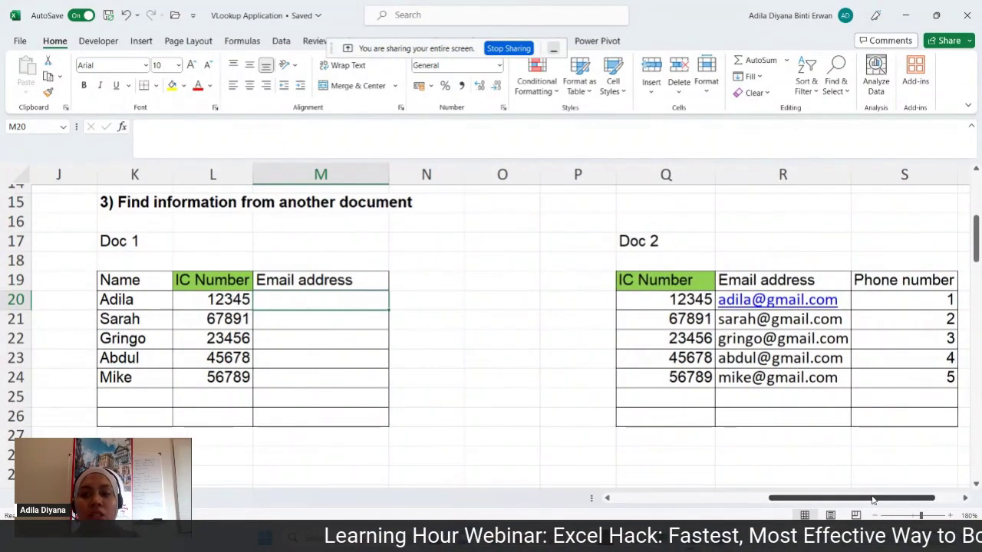
{"action": "left_click", "coordinate": [130, 208]}
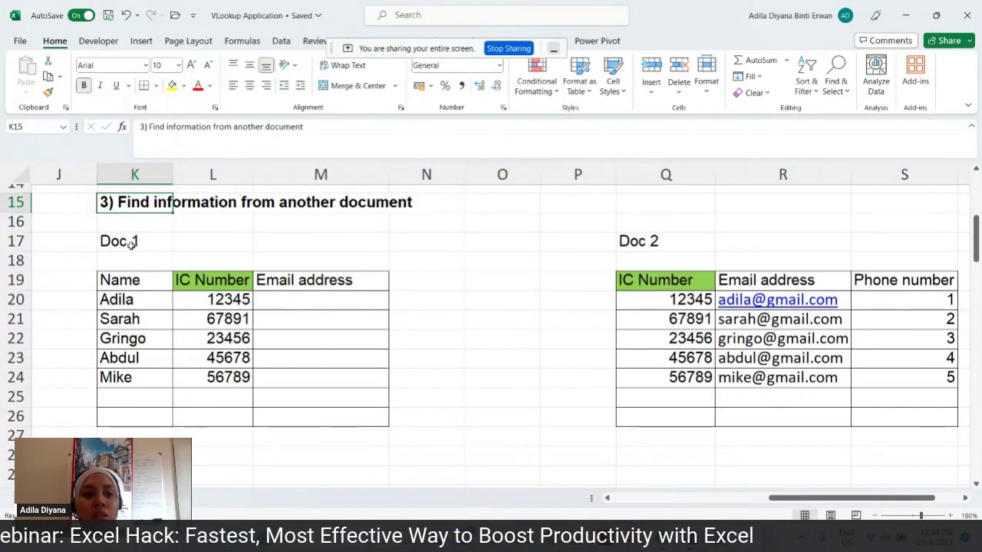
{"action": "left_click_drag", "start_coordinate": [130, 244], "coordinate": [314, 416]}
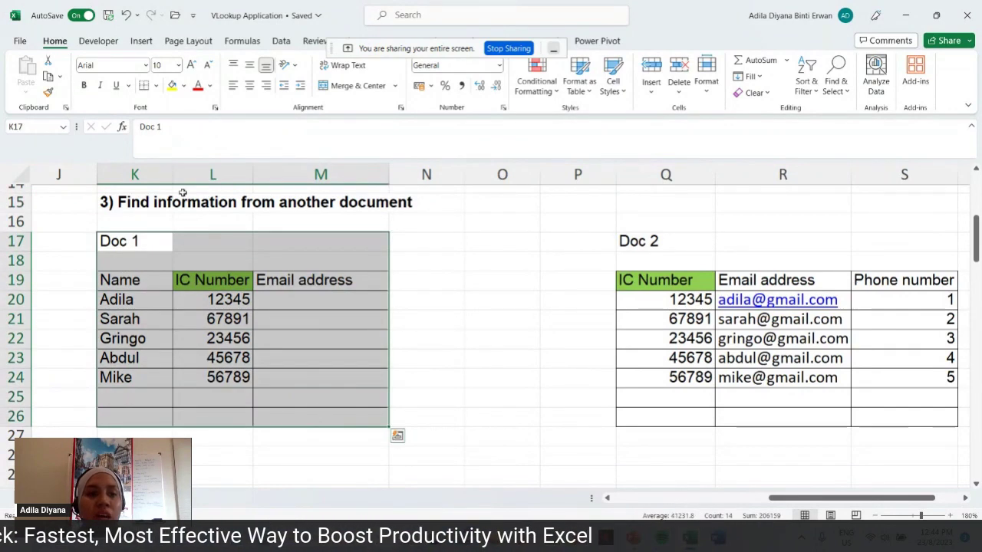
{"action": "left_click", "coordinate": [410, 299]}
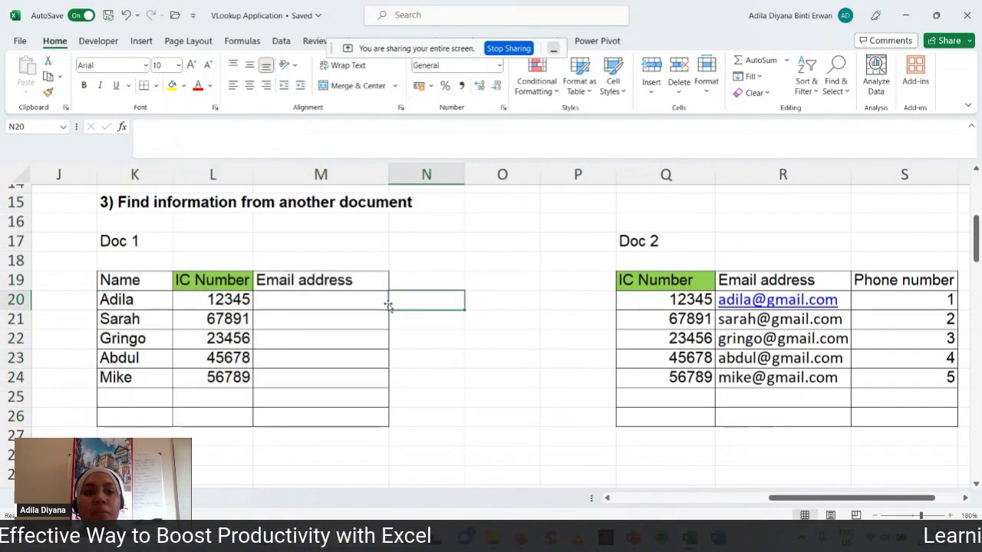
{"action": "left_click", "coordinate": [120, 284]}
{"action": "left_click", "coordinate": [221, 285]}
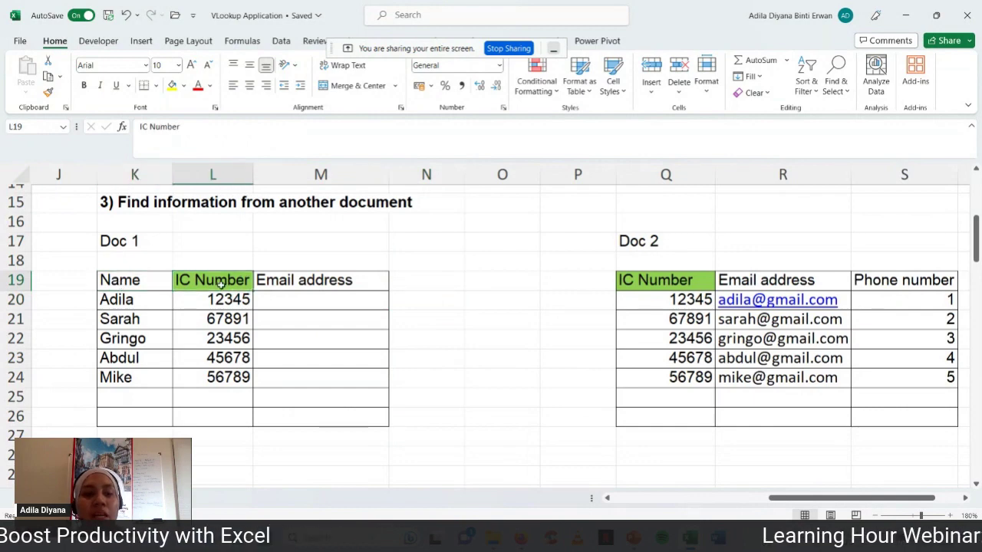
{"action": "left_click", "coordinate": [329, 284]}
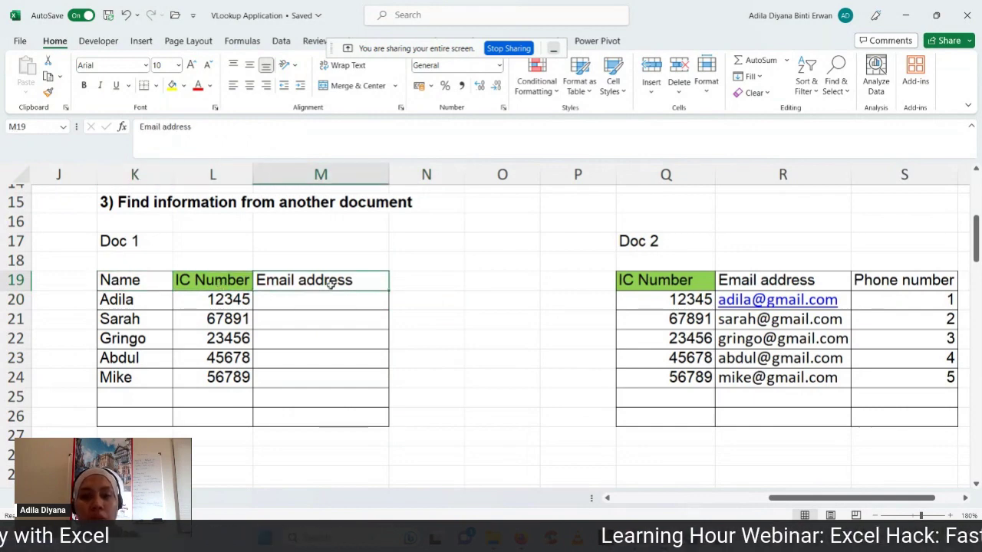
{"action": "left_click_drag", "start_coordinate": [686, 197], "coordinate": [859, 202]}
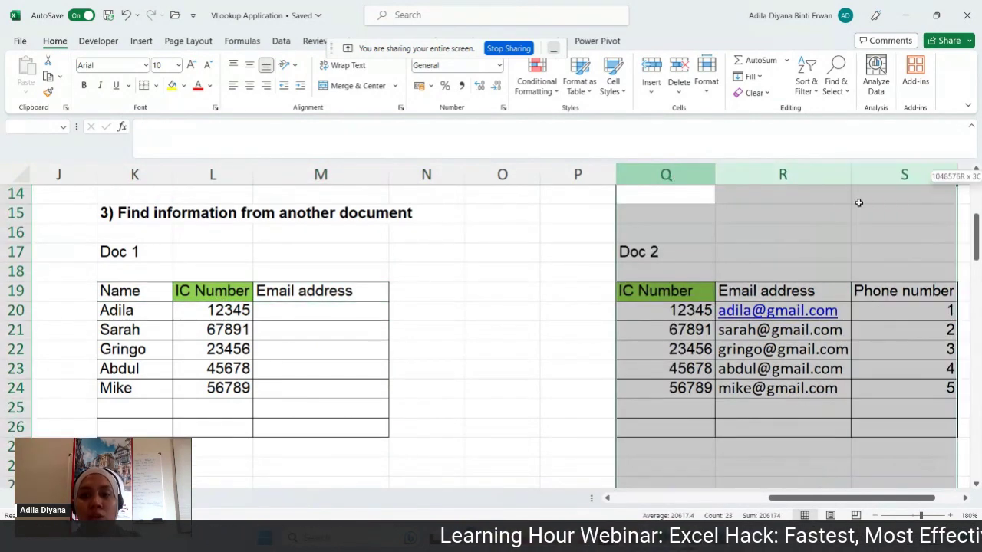
{"action": "left_click", "coordinate": [661, 285]}
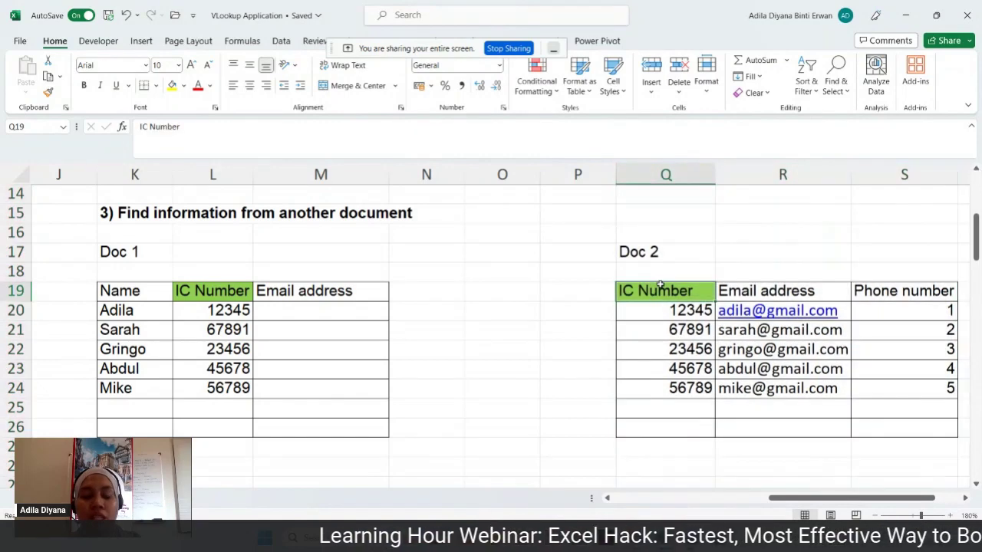
{"action": "left_click", "coordinate": [767, 297]}
{"action": "left_click", "coordinate": [930, 291]}
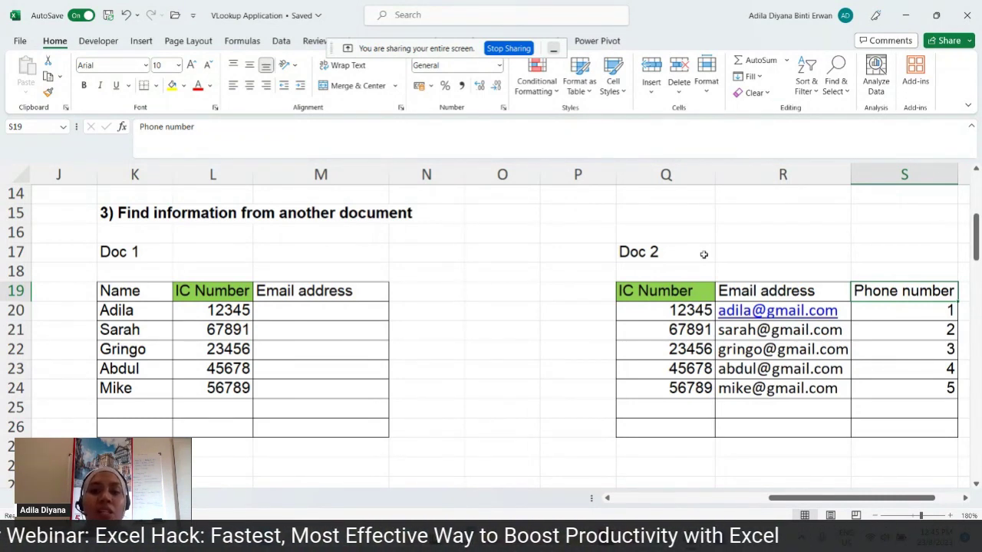
{"action": "left_click", "coordinate": [218, 310]}
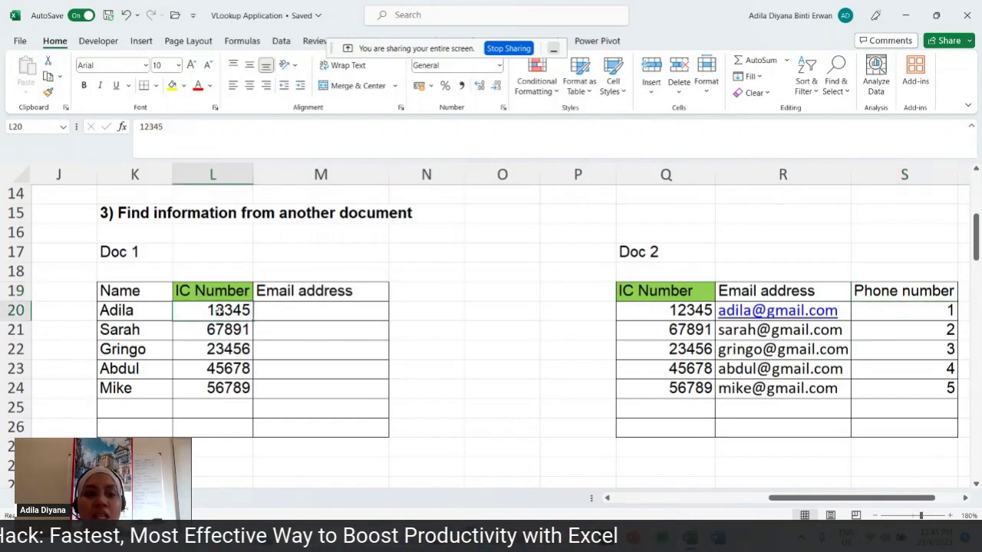
{"action": "left_click", "coordinate": [687, 311]}
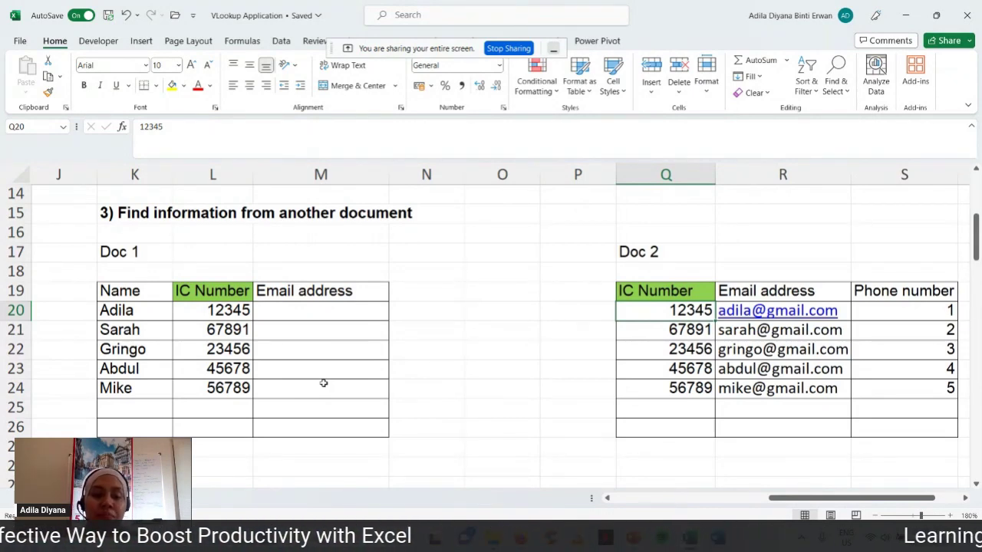
{"action": "left_click", "coordinate": [531, 220]}
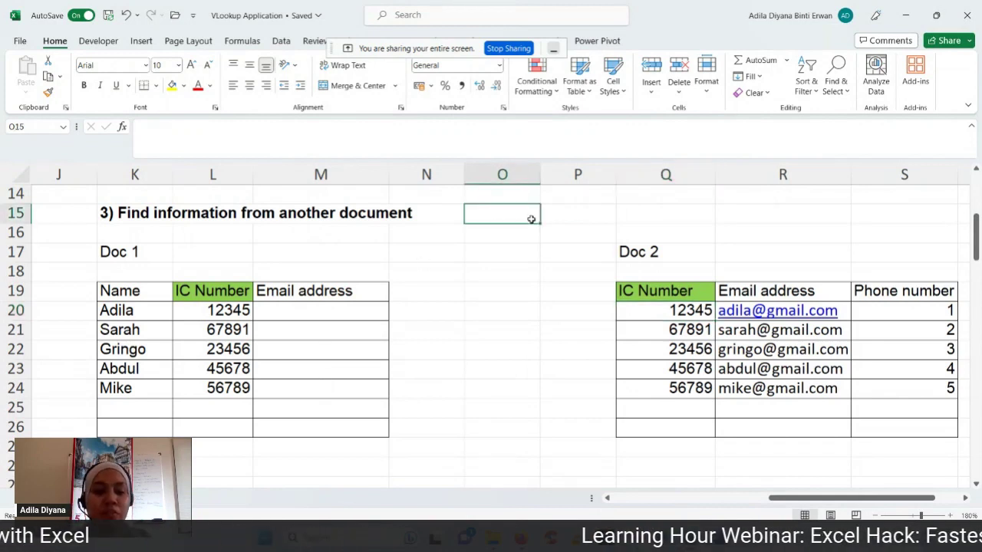
{"action": "type", "text": "1)"}
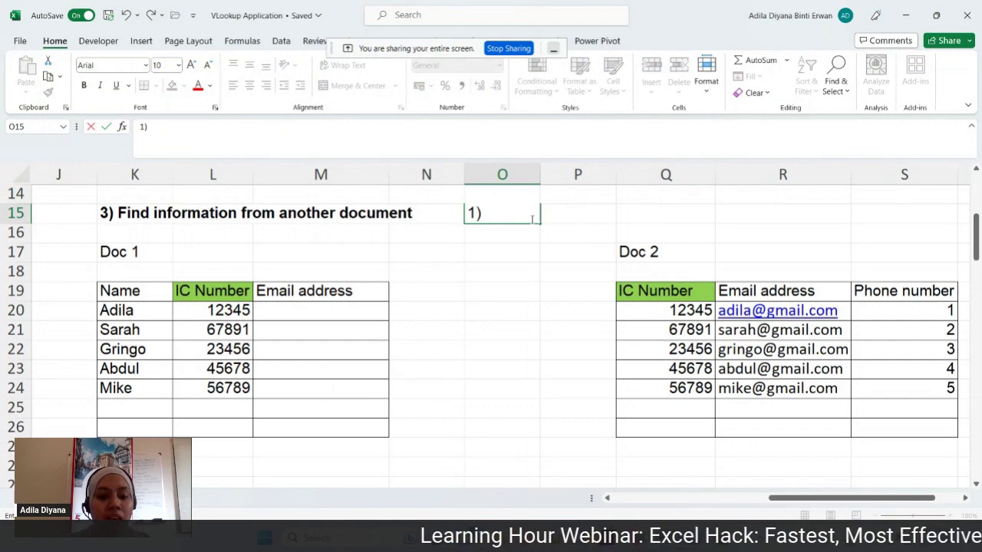
{"action": "type", "text": " Hva e"}
{"action": "key", "text": "BackSpace"}
{"action": "key", "text": "BackSpace"}
{"action": "key", "text": "BackSpace"}
{"action": "key", "text": "BackSpace"}
{"action": "type", "text": "a"}
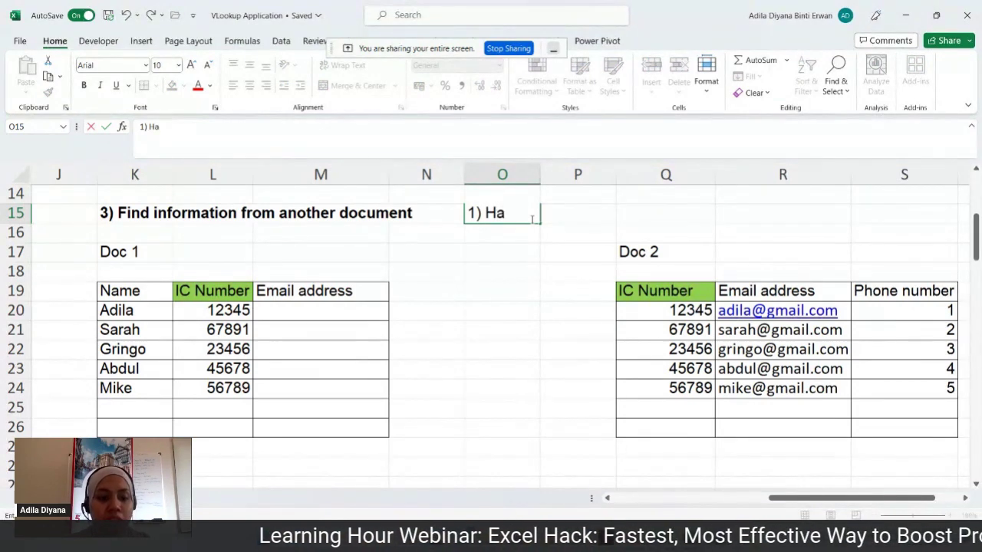
{"action": "type", "text": "ve simi"}
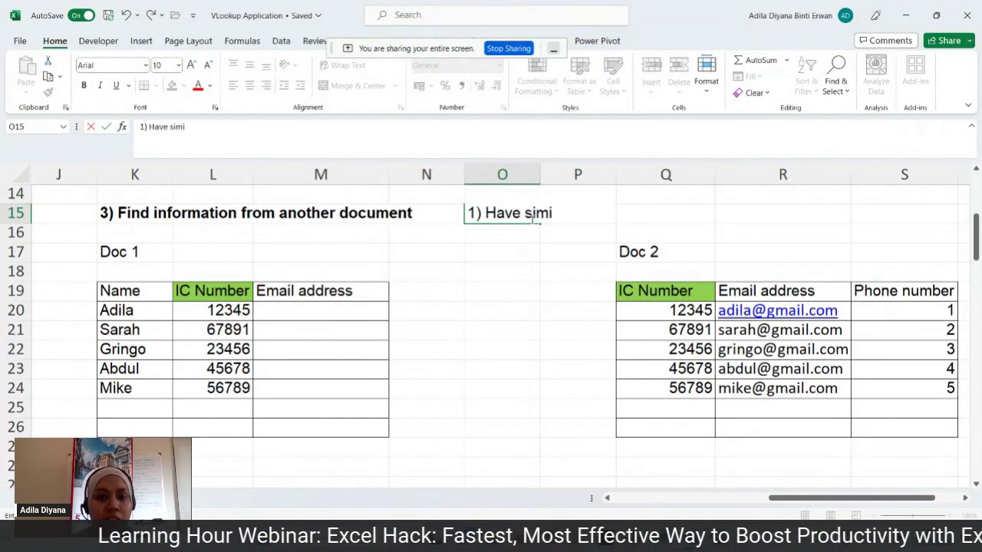
{"action": "type", "text": "larities"}
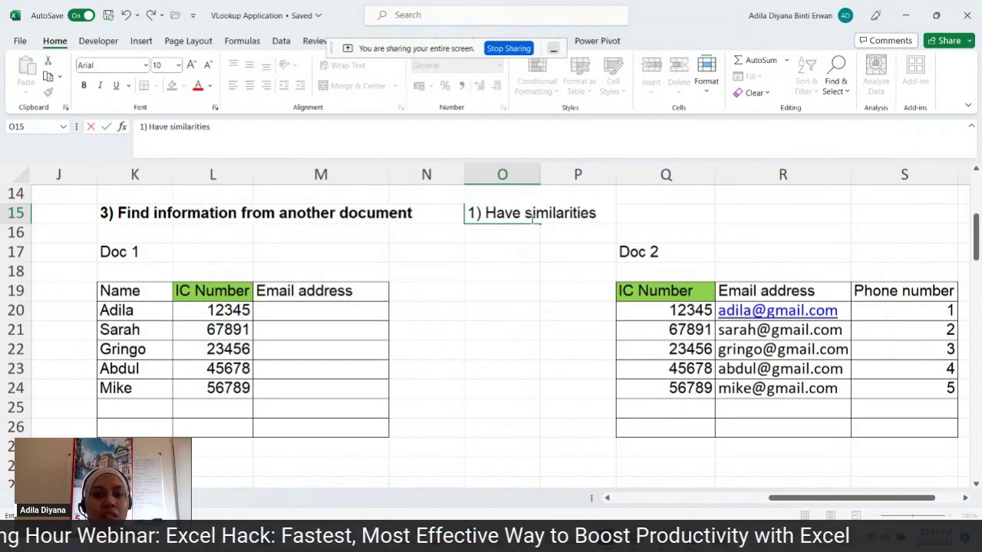
{"action": "left_click", "coordinate": [522, 334]}
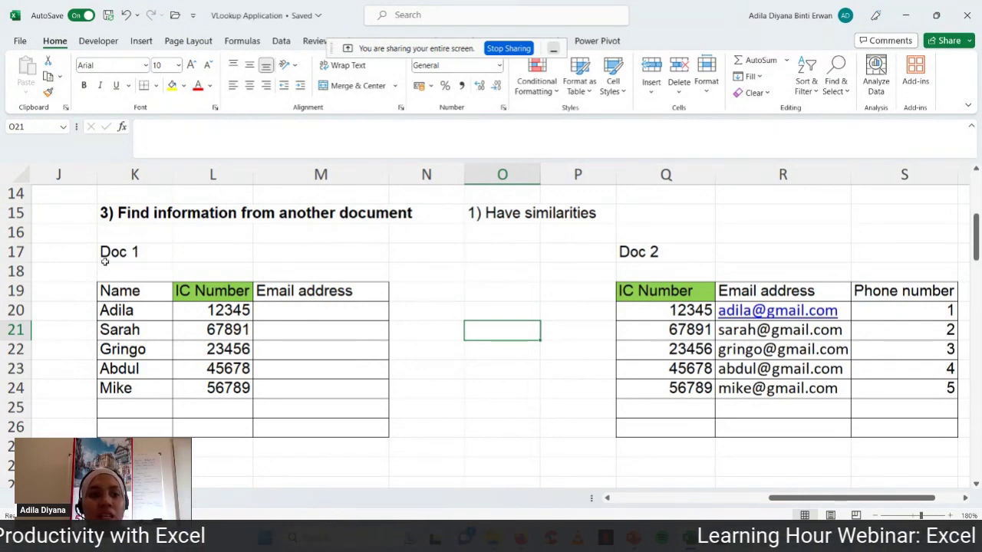
{"action": "left_click", "coordinate": [229, 290]}
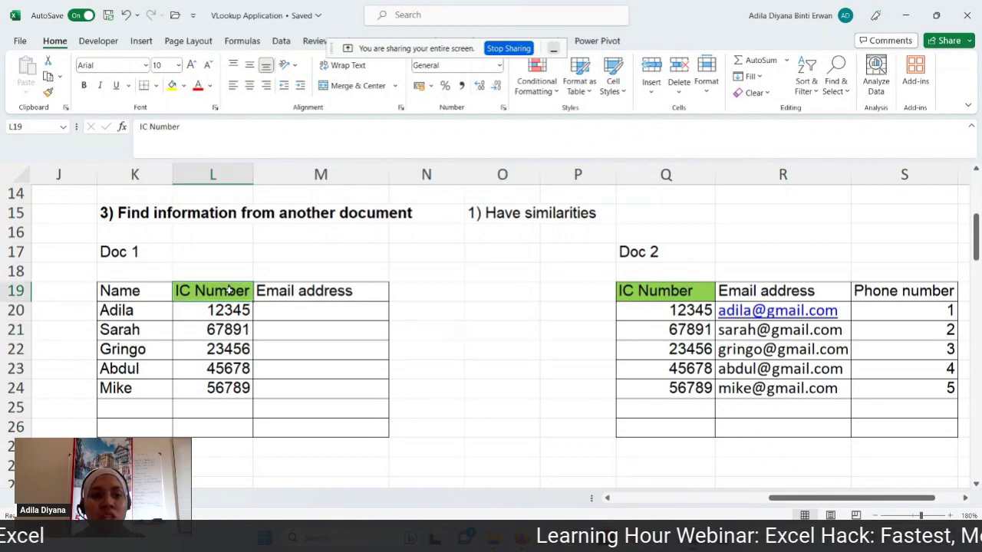
{"action": "left_click", "coordinate": [640, 295], "text": "ctrl"}
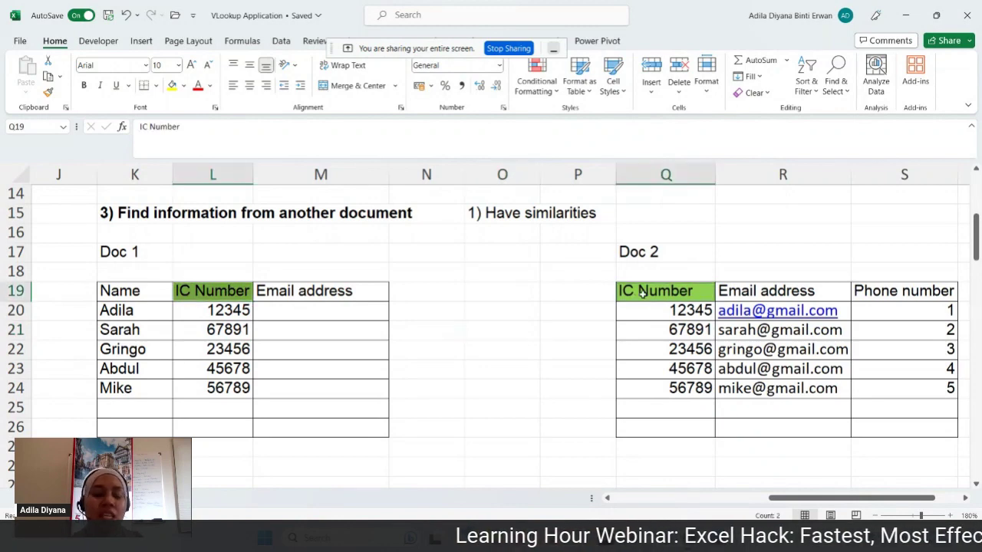
{"action": "left_click", "coordinate": [574, 295]}
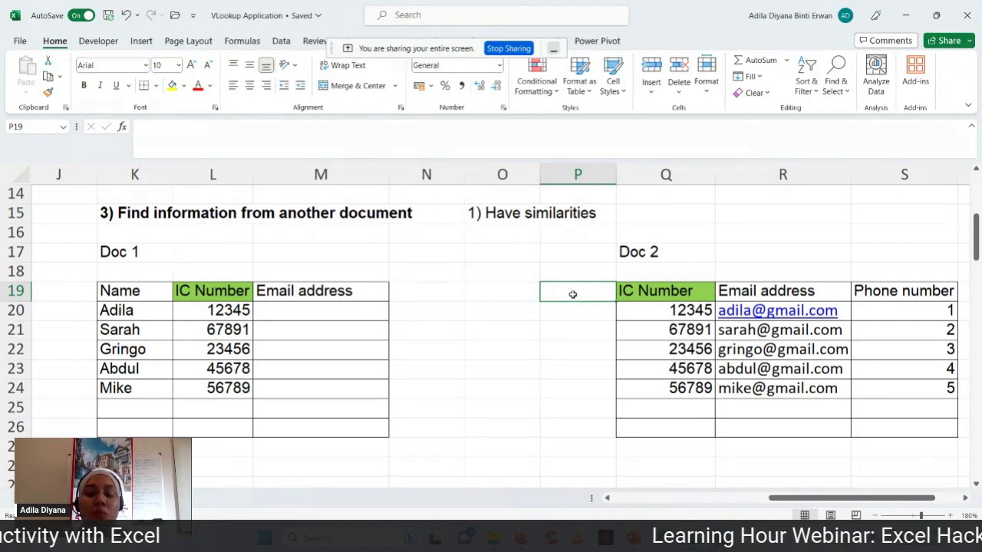
{"action": "left_click", "coordinate": [627, 291]}
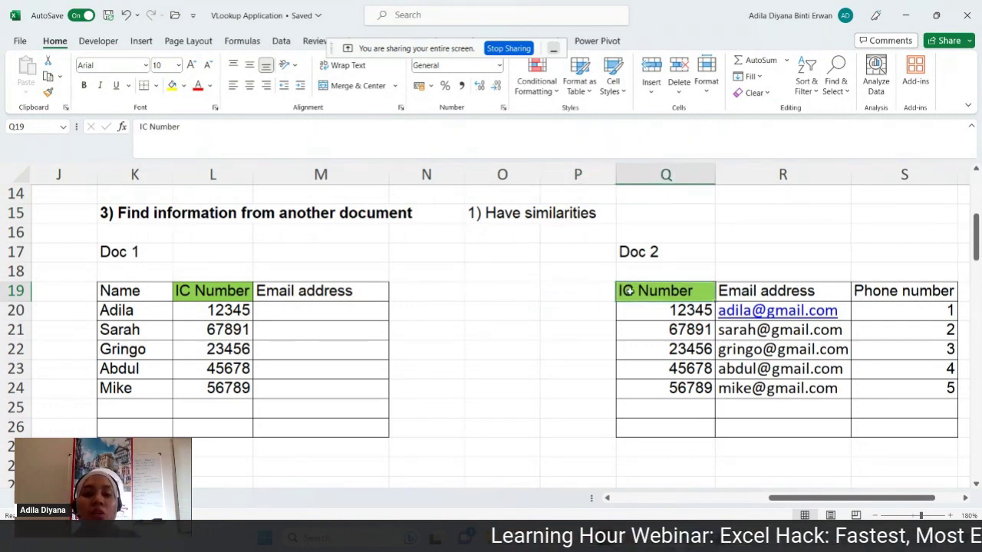
{"action": "left_click", "coordinate": [202, 295]}
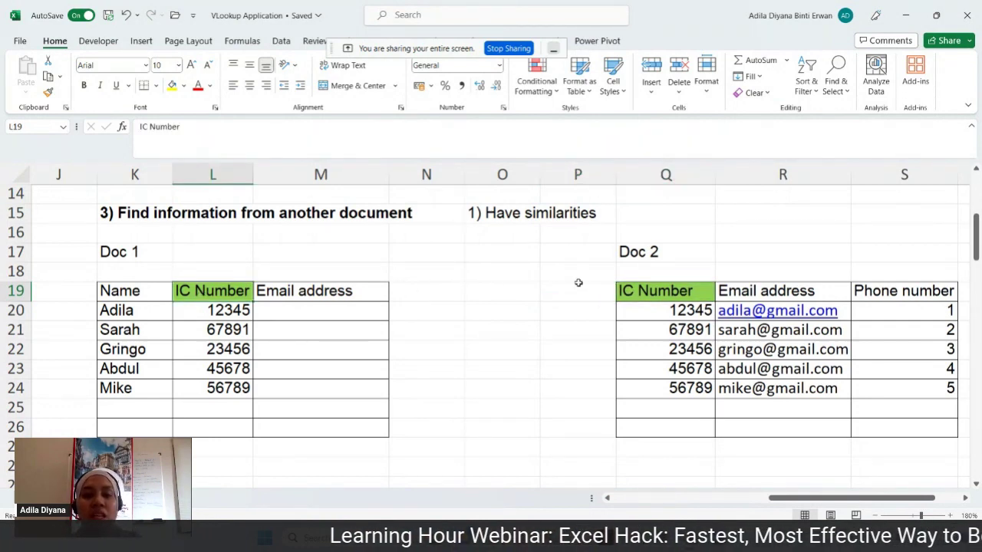
{"action": "left_click", "coordinate": [638, 292]}
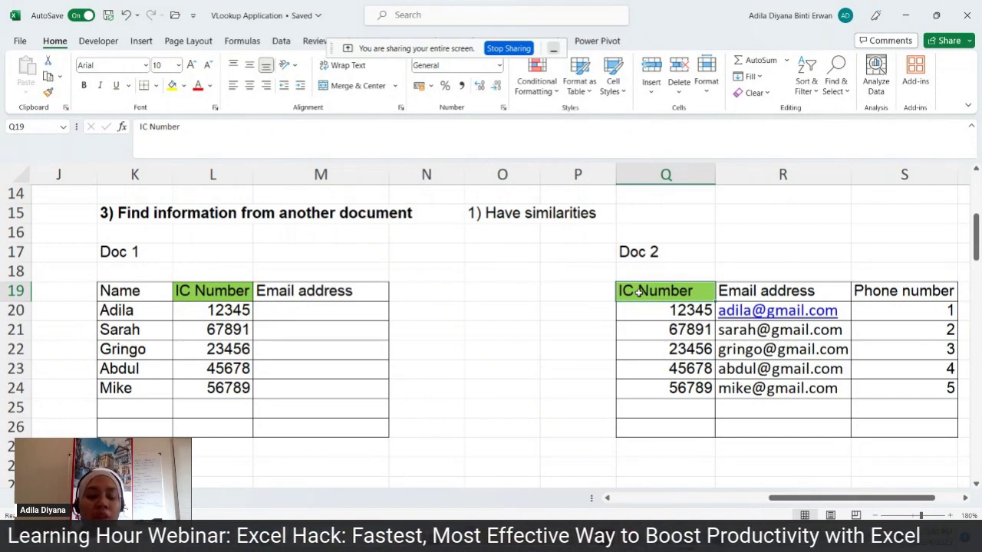
- Enter '2)' in O16 below the first rule note
{"action": "left_click", "coordinate": [502, 229]}
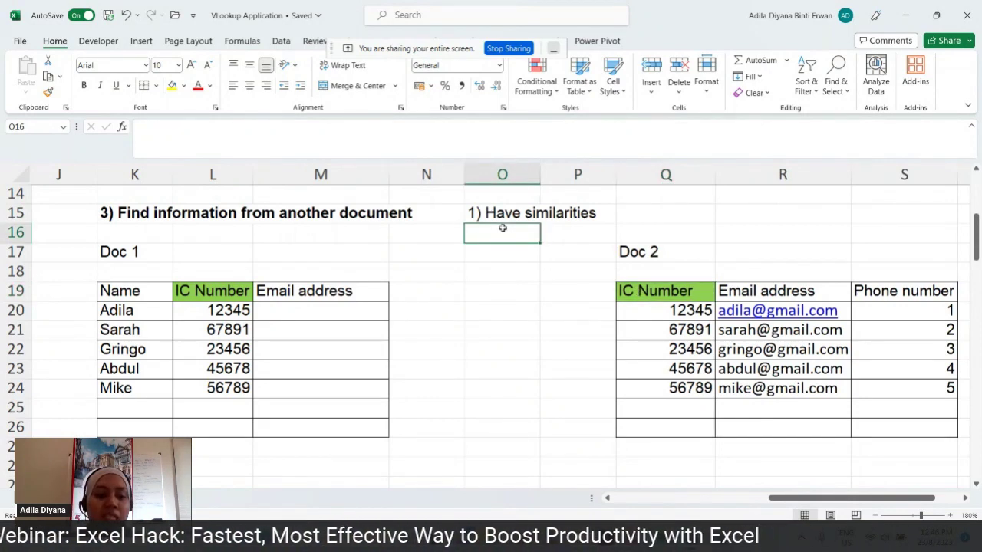
{"action": "type", "text": "2)"}
{"action": "key", "text": "Return"}
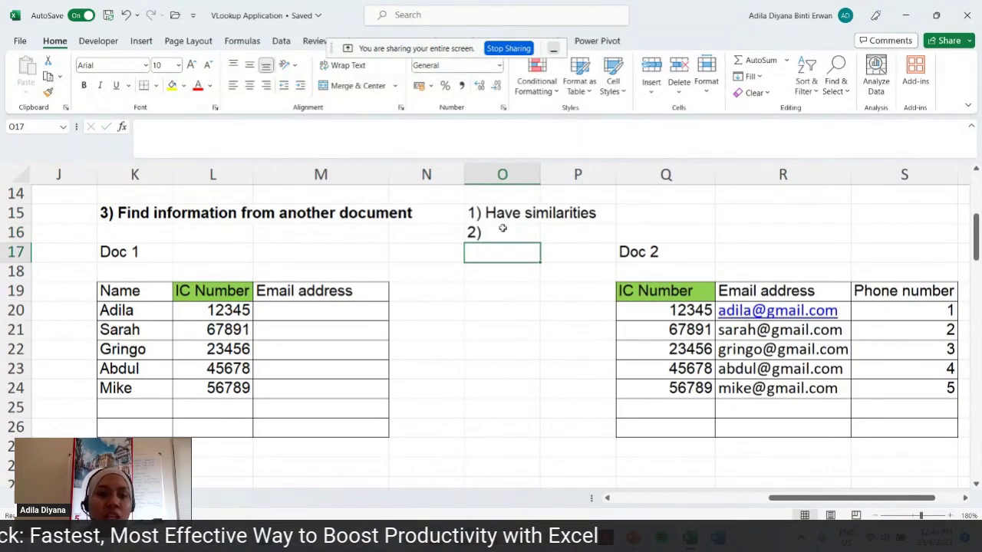
- Select Doc 1's empty email cells and the IC Number and Email address columns to compare them
{"action": "left_click_drag", "start_coordinate": [288, 311], "coordinate": [303, 388]}
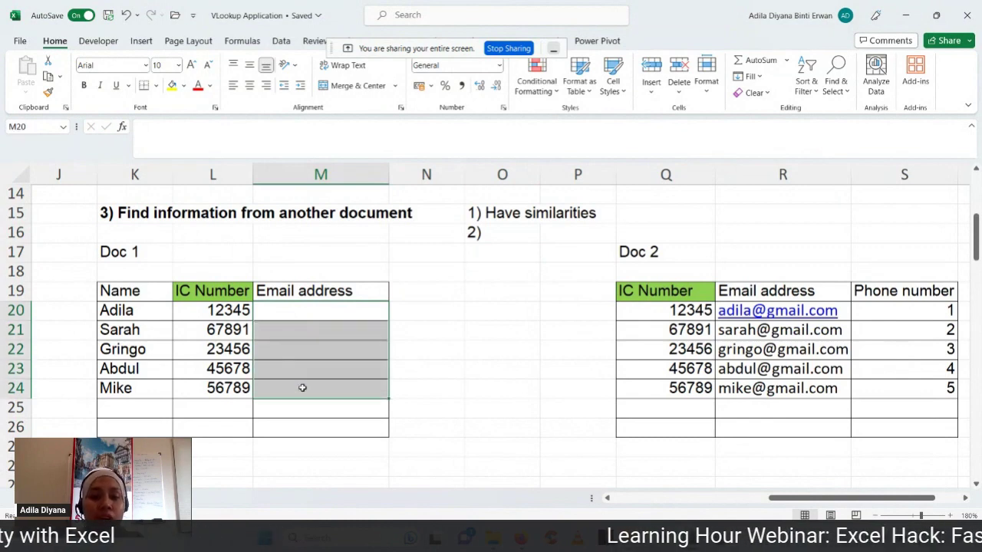
{"action": "left_click", "coordinate": [214, 176]}
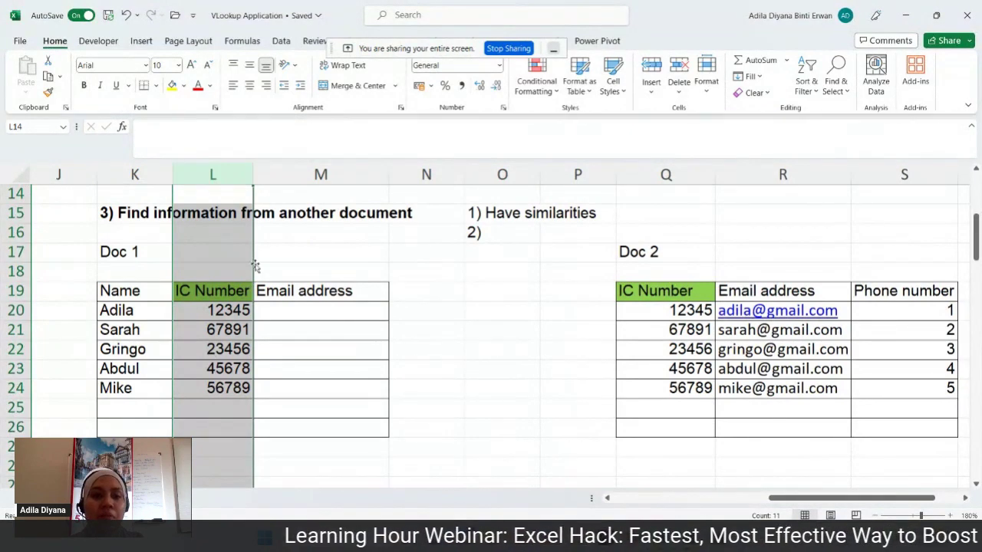
{"action": "left_click", "coordinate": [300, 344]}
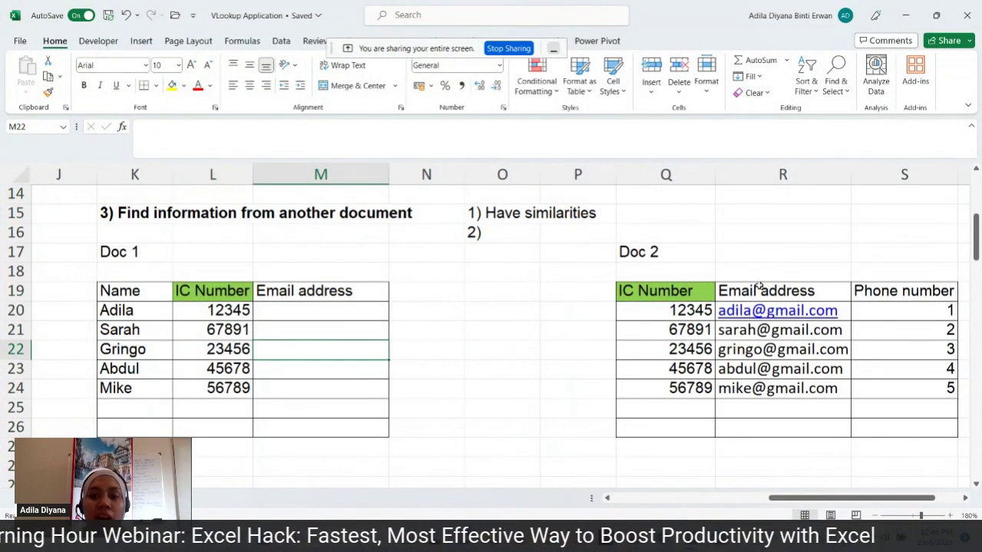
{"action": "left_click", "coordinate": [759, 286]}
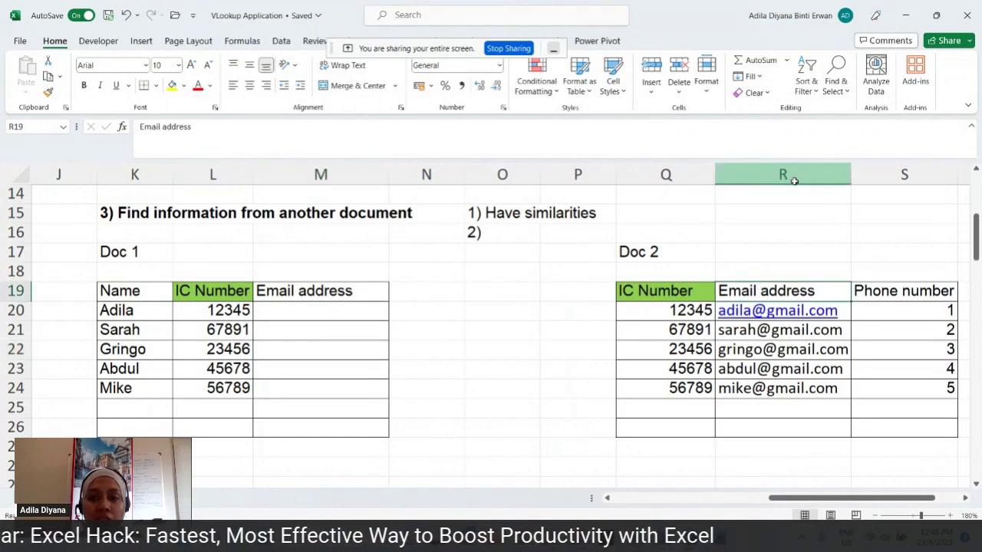
{"action": "left_click", "coordinate": [792, 177]}
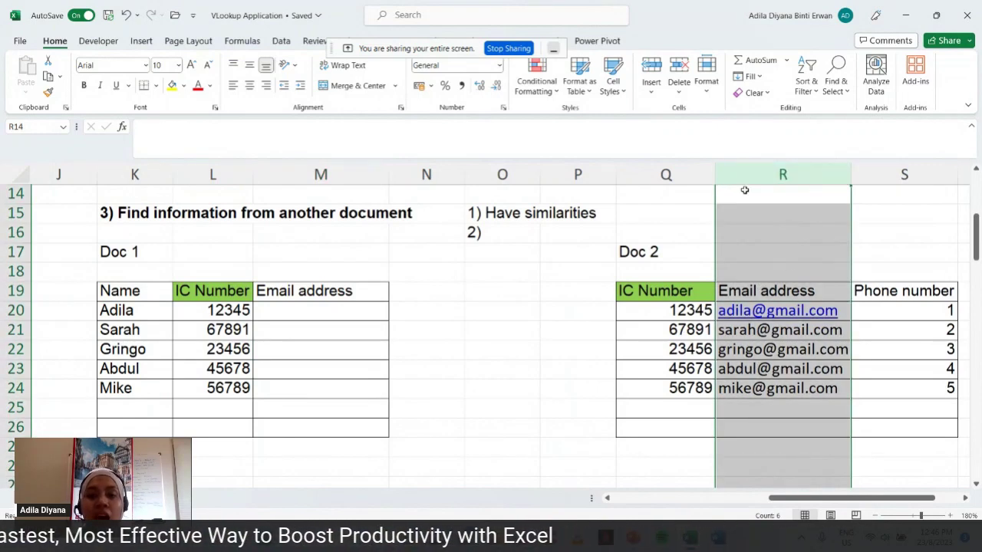
{"action": "left_click", "coordinate": [666, 175]}
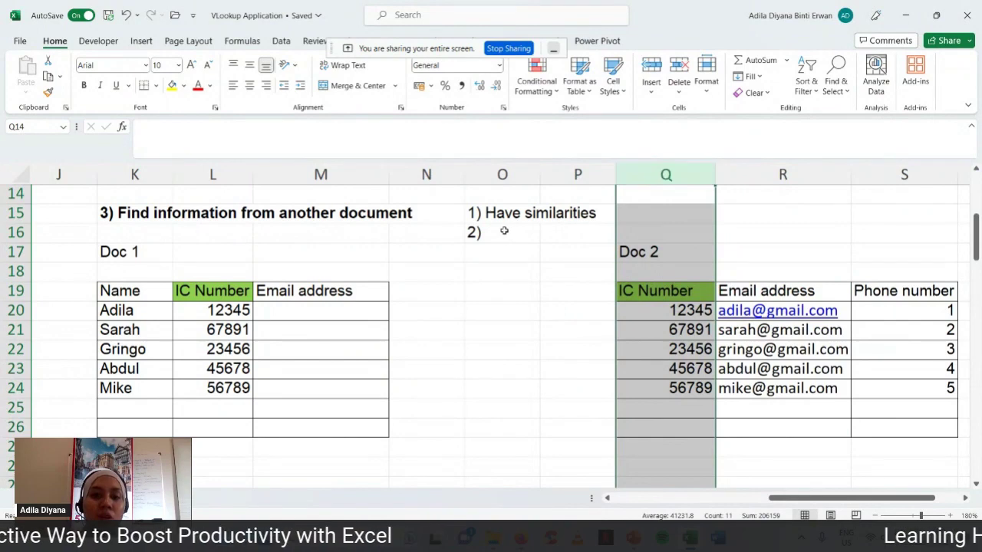
- Complete O16 to read '2) Required data column must be after the similar column'
{"action": "double_click", "coordinate": [503, 230]}
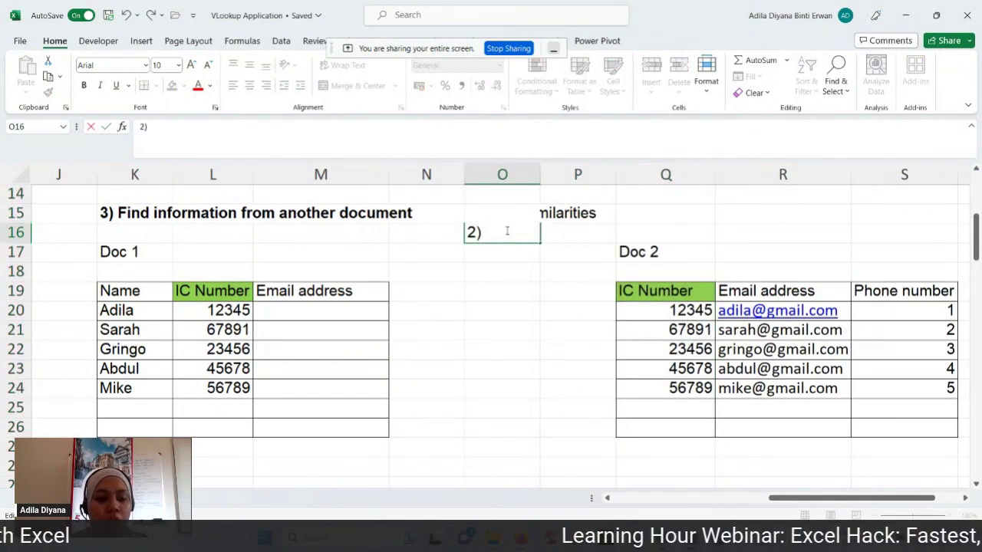
{"action": "type", "text": "Dts"}
{"action": "key", "text": "BackSpace"}
{"action": "key", "text": "BackSpace"}
{"action": "key", "text": "BackSpace"}
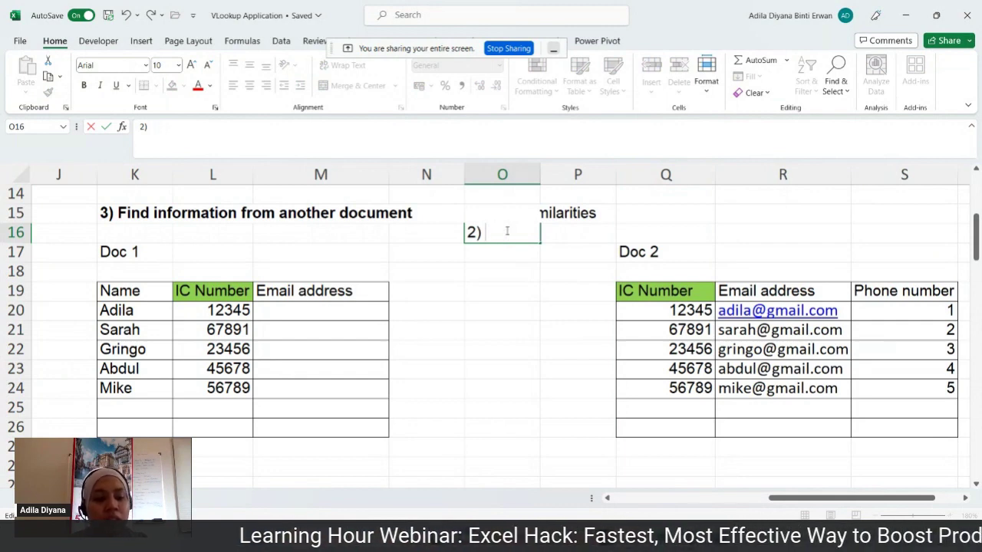
{"action": "type", "text": "Reuire"}
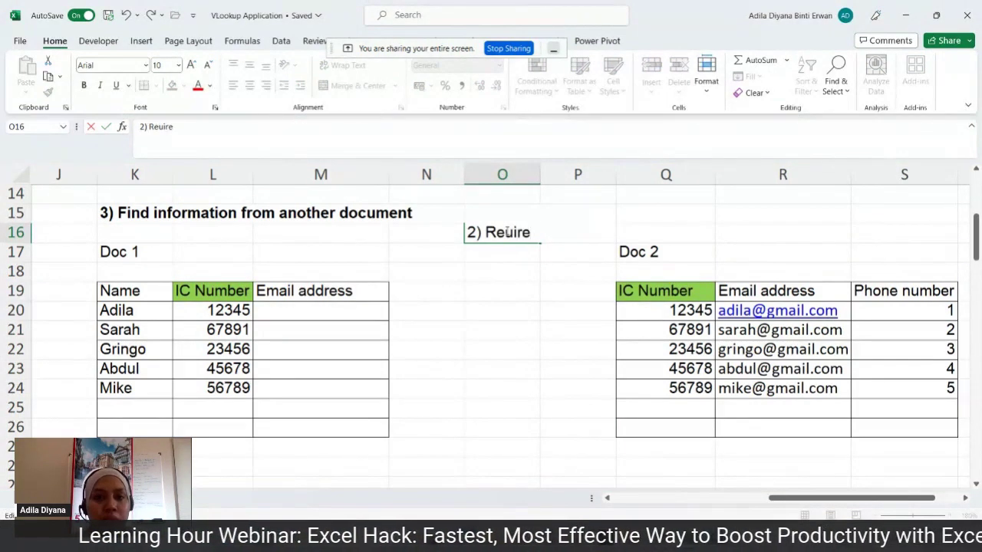
{"action": "key", "text": "BackSpace"}
{"action": "key", "text": "BackSpace"}
{"action": "key", "text": "BackSpace"}
{"action": "key", "text": "BackSpace"}
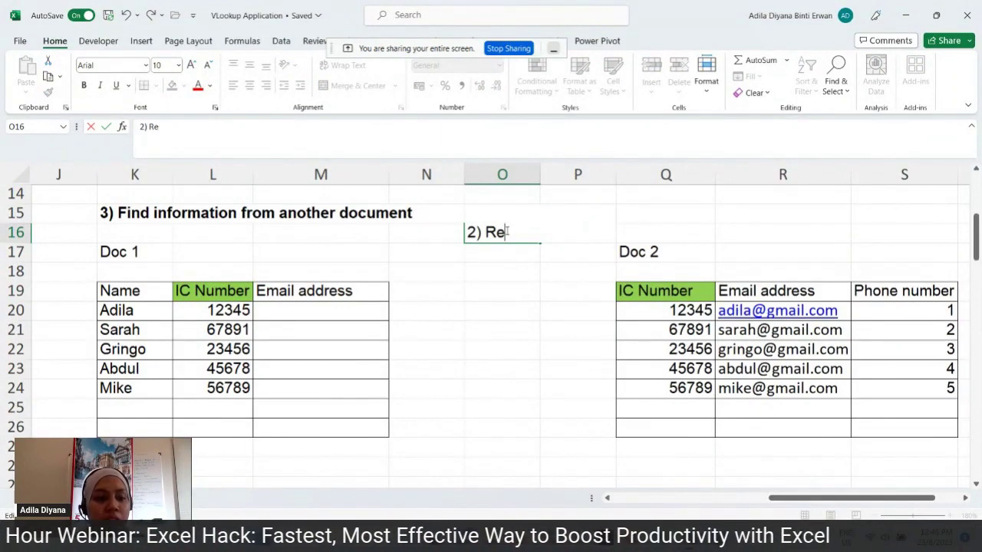
{"action": "type", "text": "quird"}
{"action": "key", "text": "BackSpace"}
{"action": "type", "text": "ed data cl"}
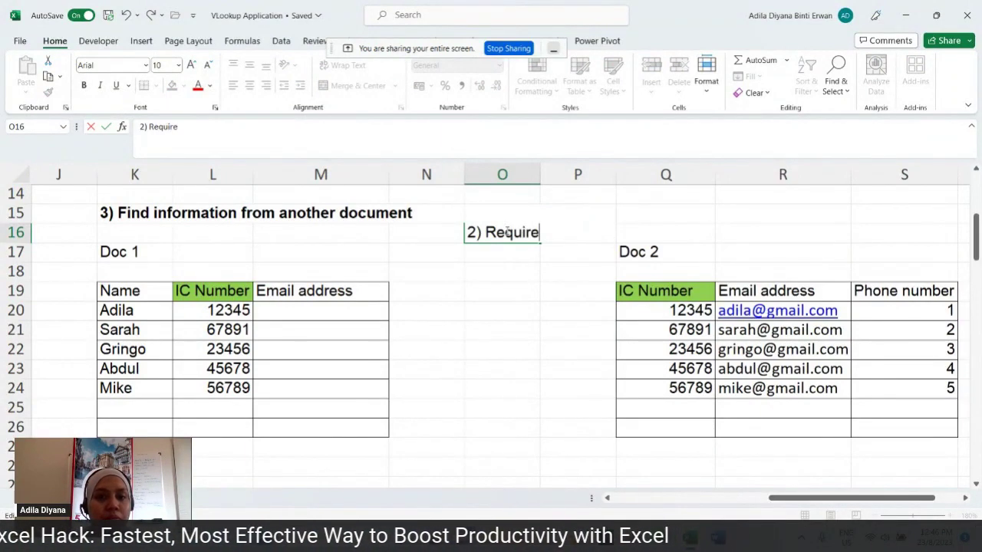
{"action": "key", "text": "BackSpace"}
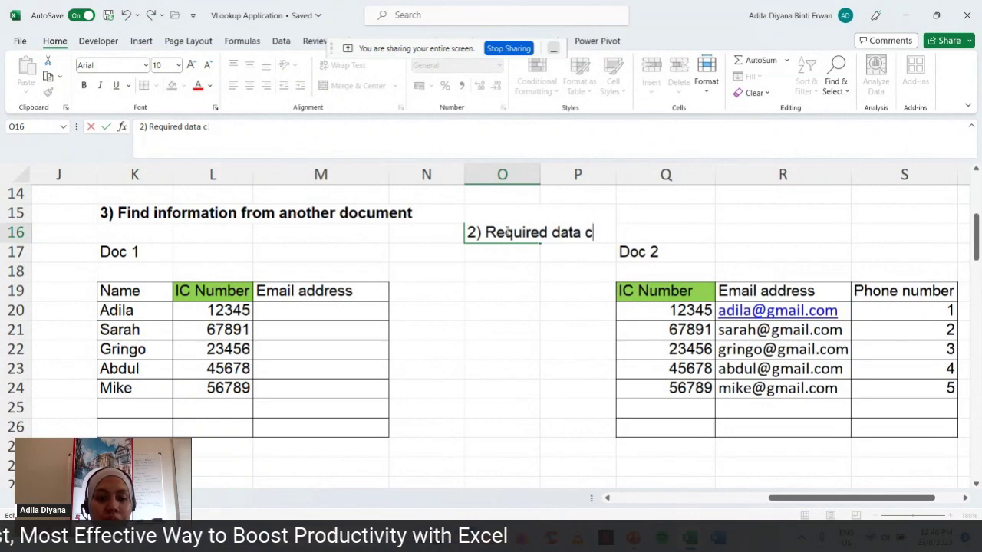
{"action": "type", "text": "olumn must "}
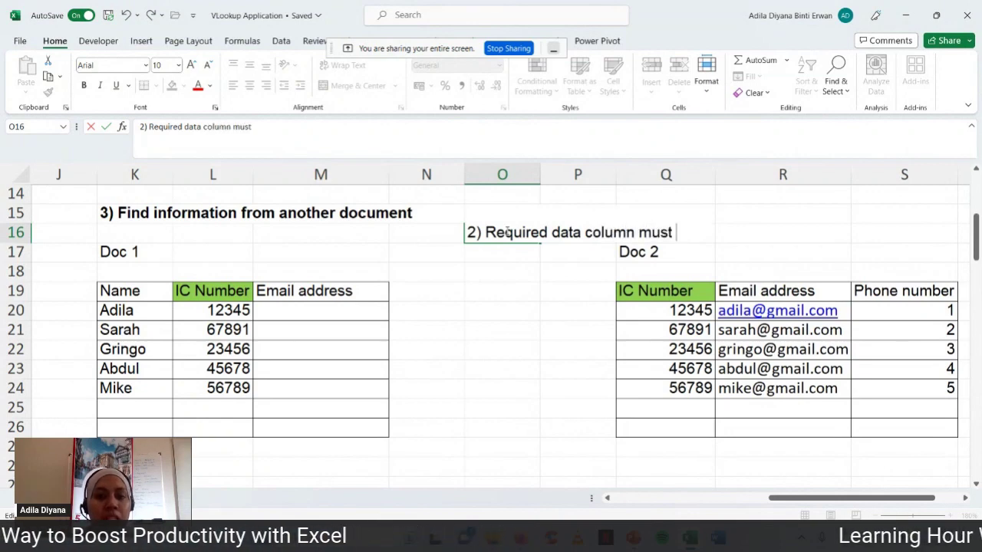
{"action": "type", "text": "be afte"}
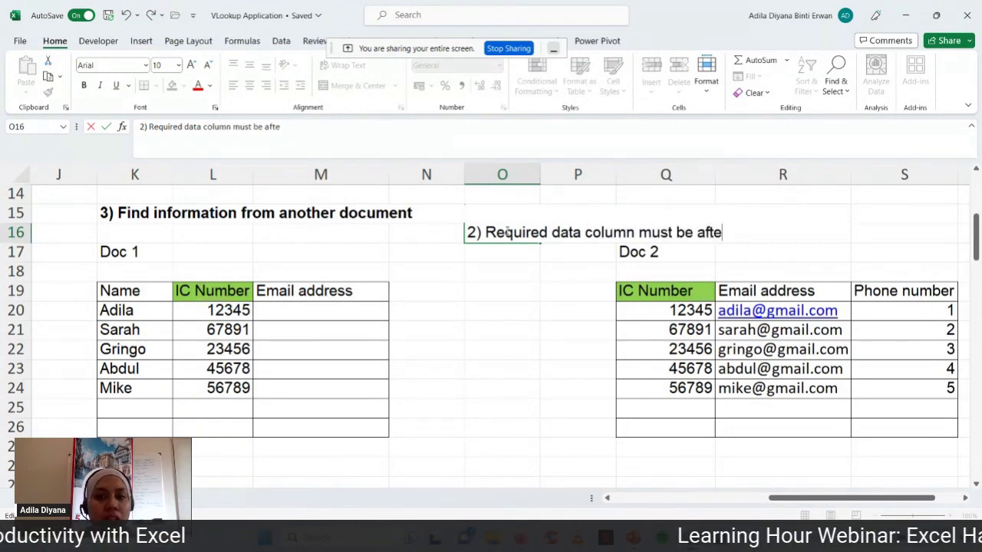
{"action": "type", "text": "r the similar column"}
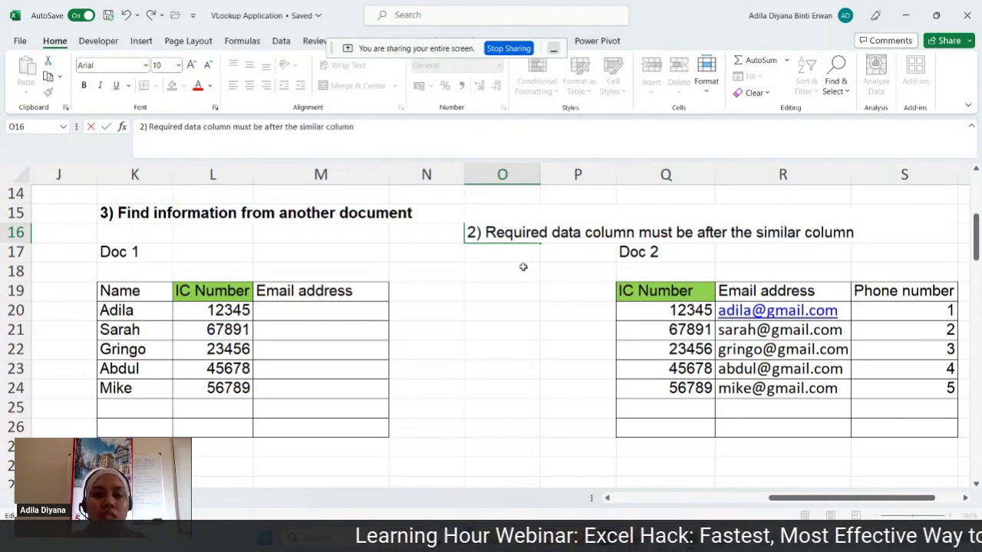
{"action": "left_click", "coordinate": [661, 292]}
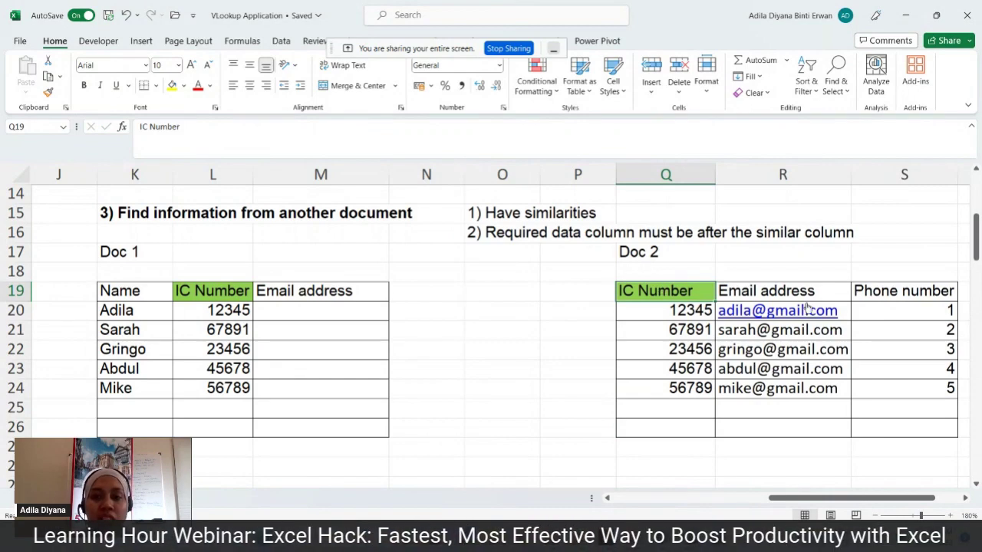
- Select Doc 2's IC Number and Email address columns, then empty column P, to check column order
{"action": "left_click", "coordinate": [821, 174]}
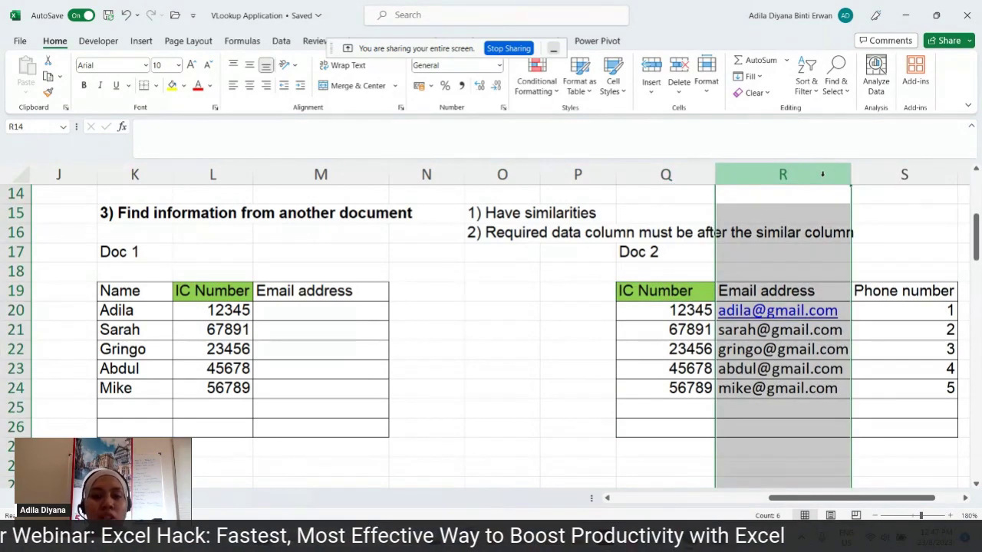
{"action": "left_click", "coordinate": [675, 289]}
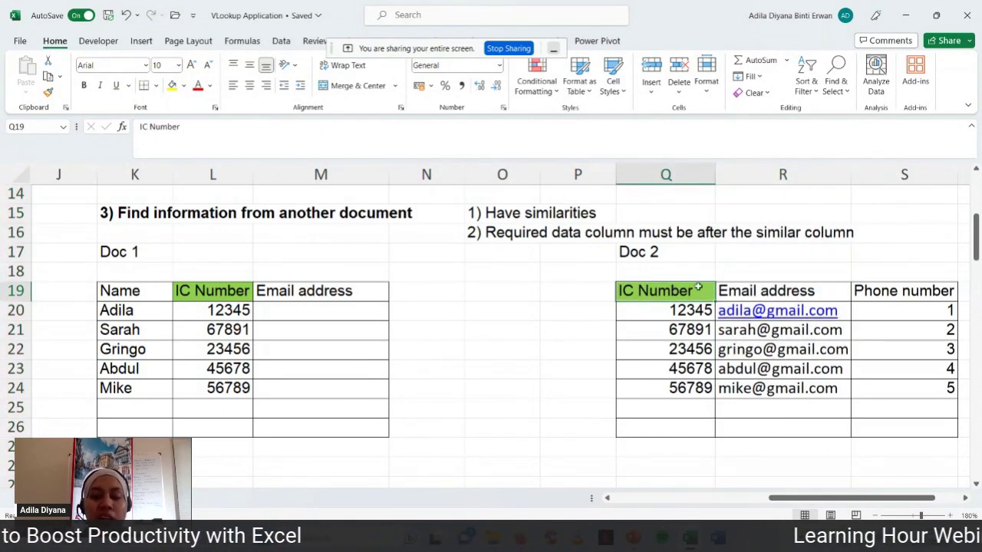
{"action": "left_click", "coordinate": [783, 174]}
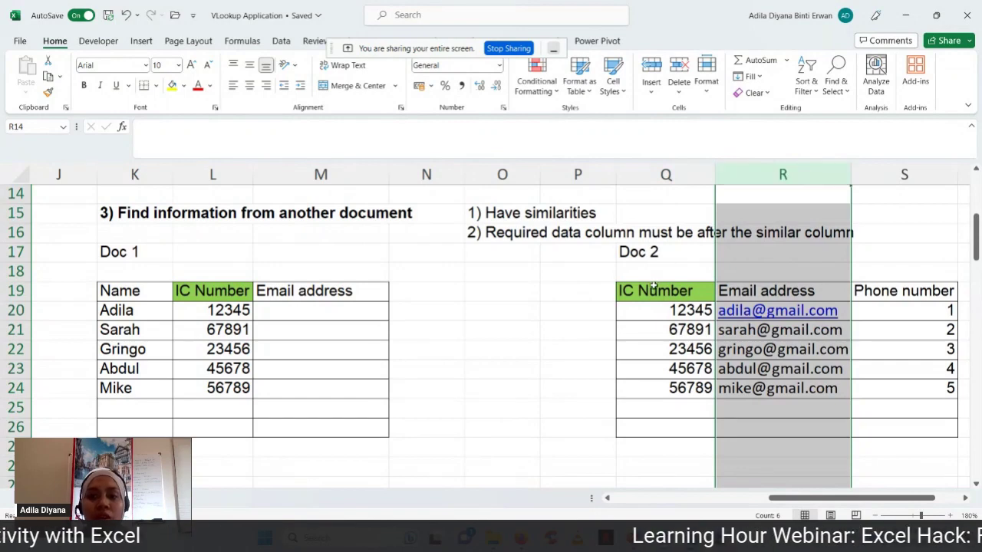
{"action": "left_click", "coordinate": [729, 291]}
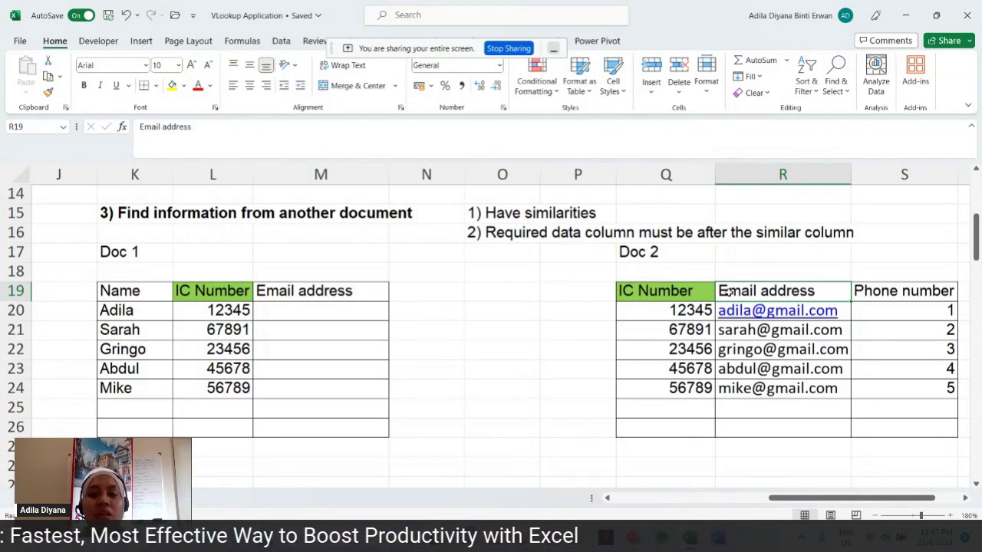
{"action": "mouse_move", "coordinate": [676, 174]}
{"action": "left_mouse_down"}
{"action": "mouse_move", "coordinate": [836, 174]}
{"action": "mouse_move", "coordinate": [701, 175]}
{"action": "mouse_move", "coordinate": [737, 176]}
{"action": "left_mouse_up"}
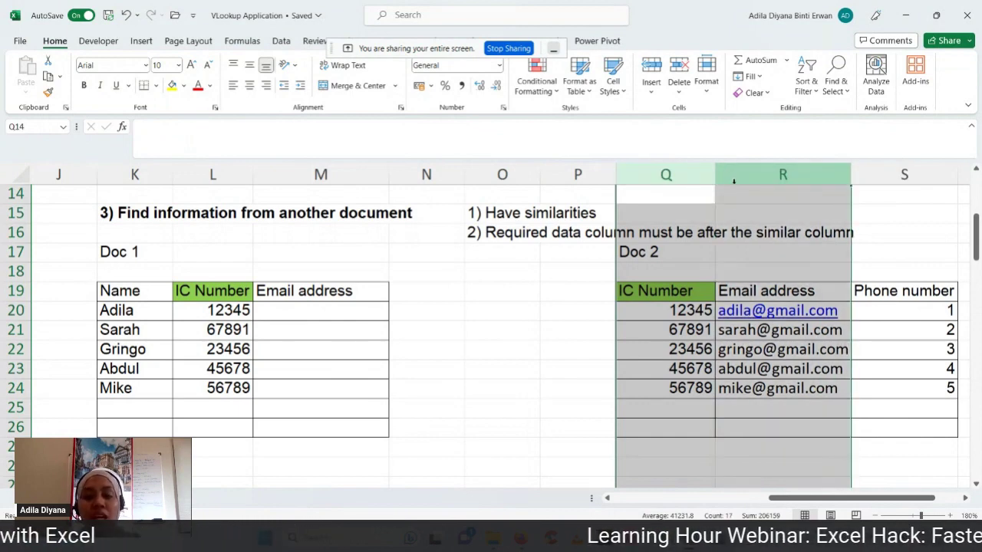
{"action": "left_click", "coordinate": [762, 174]}
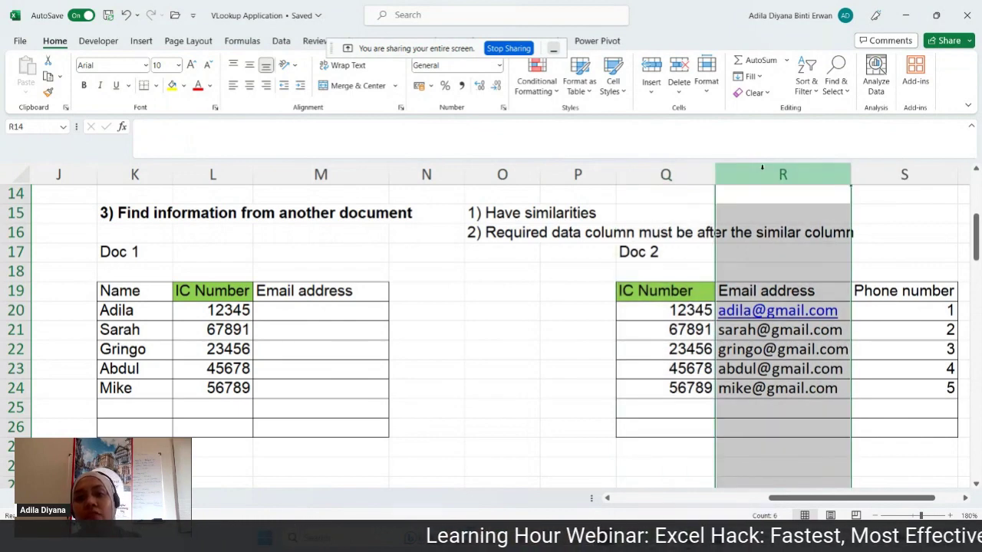
{"action": "left_click", "coordinate": [570, 171]}
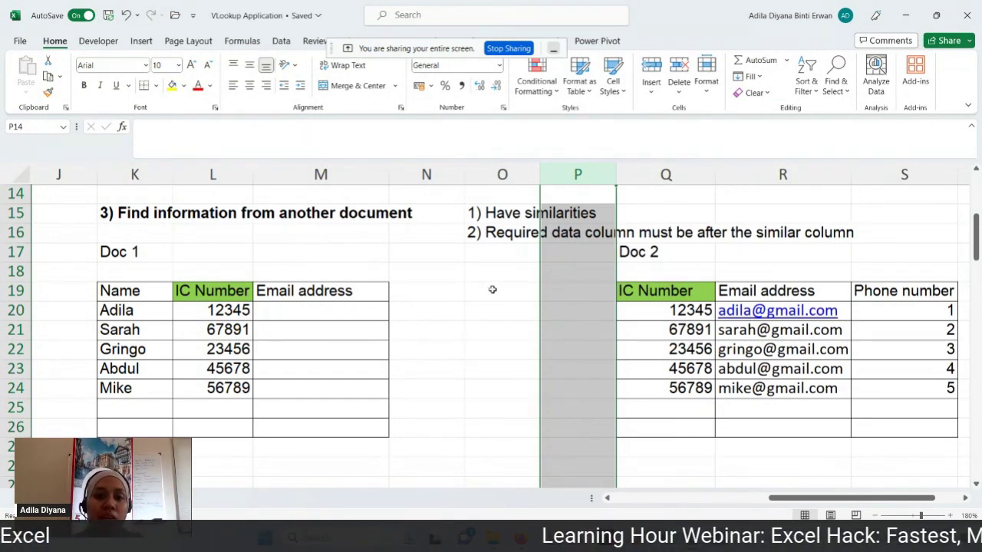
- Fill the two rule notes in O15:R16 with yellow, then pick Doc 1's first Email cell
{"action": "left_click_drag", "start_coordinate": [490, 218], "coordinate": [772, 240]}
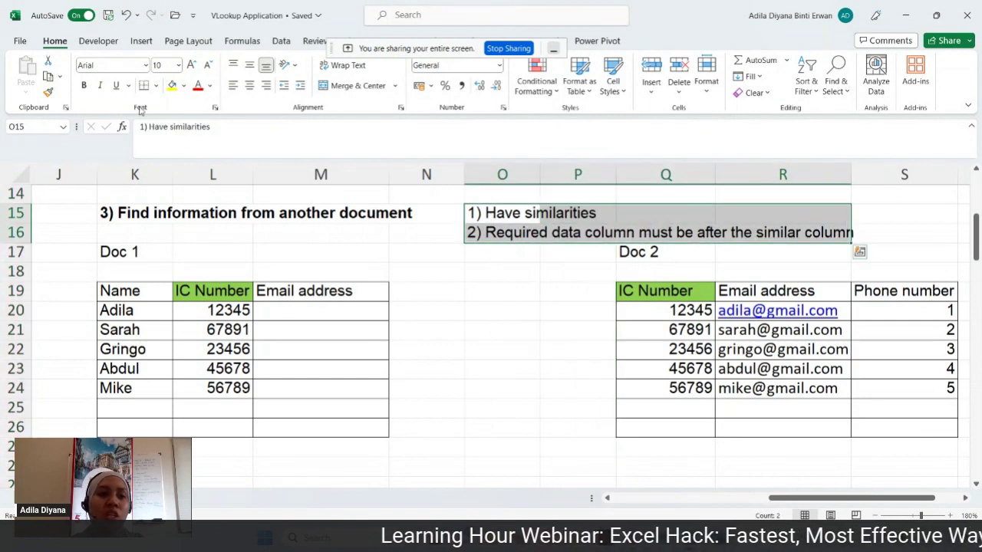
{"action": "left_click", "coordinate": [173, 85]}
{"action": "left_click", "coordinate": [448, 313]}
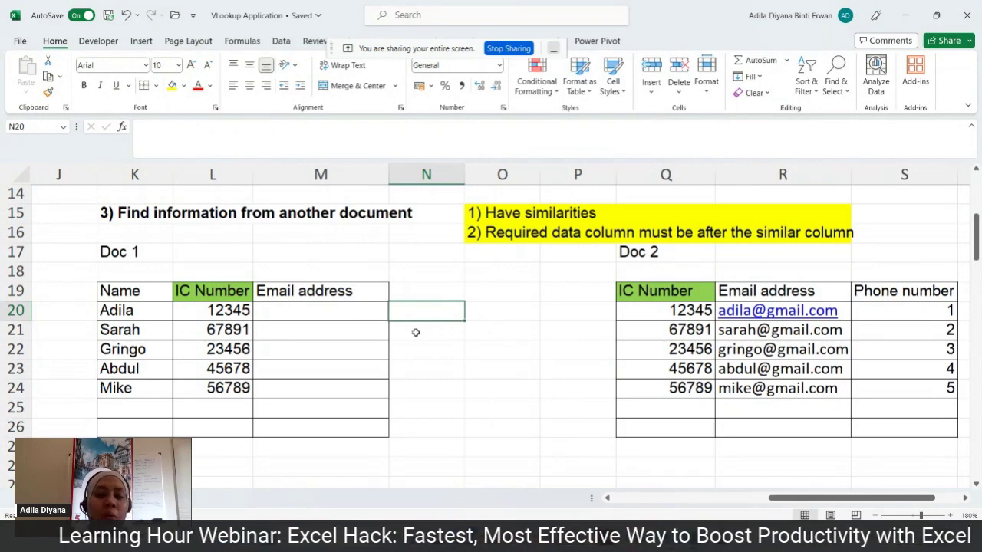
{"action": "left_click", "coordinate": [303, 309]}
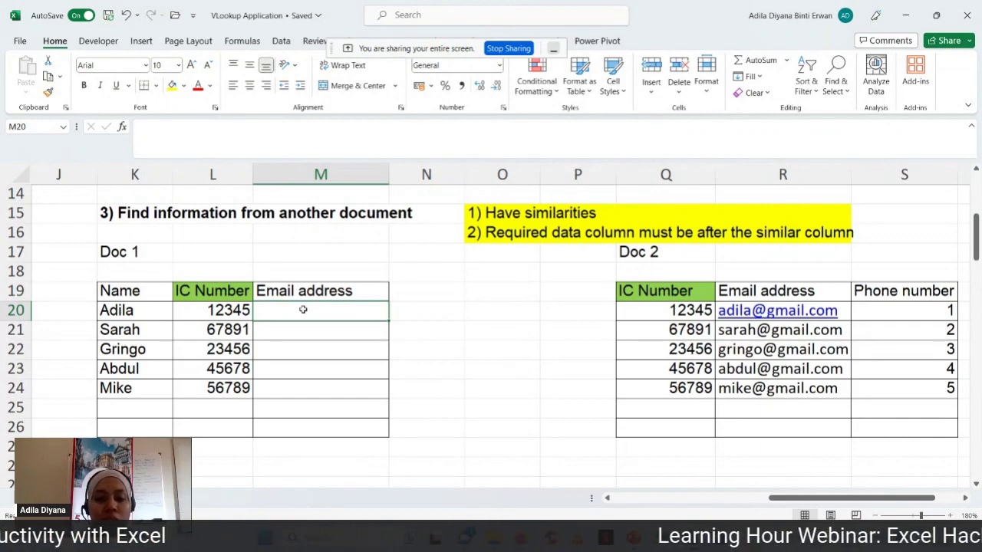
- Enter =VLOOKUP in M20 and open its Function Arguments dialog, moved clear of the tables
{"action": "type", "text": "=vl"}
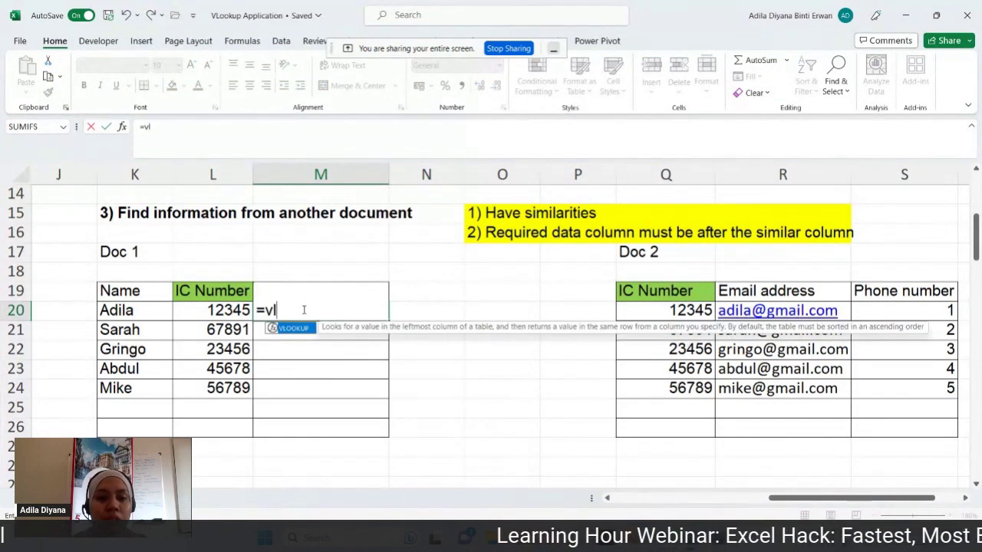
{"action": "type", "text": "ookup"}
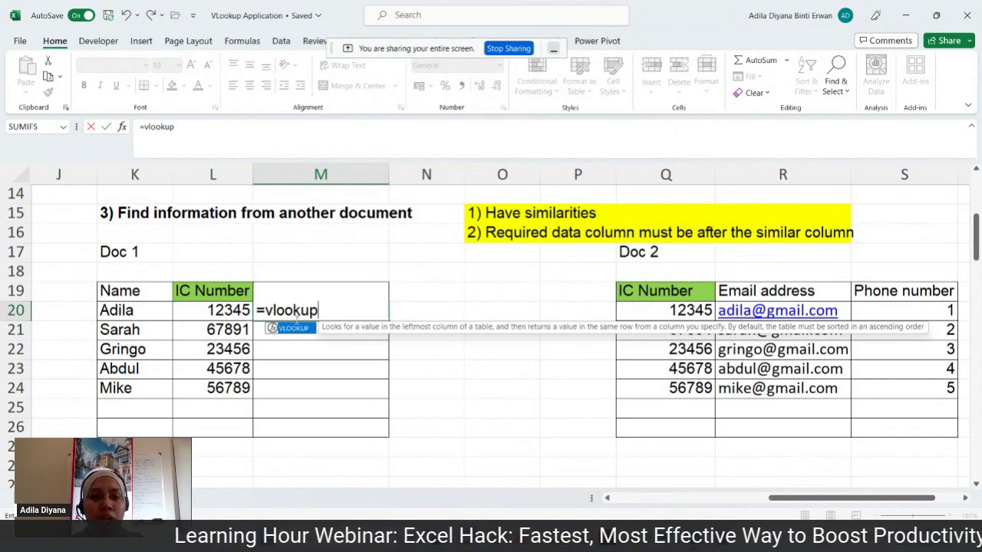
{"action": "double_click", "coordinate": [292, 329]}
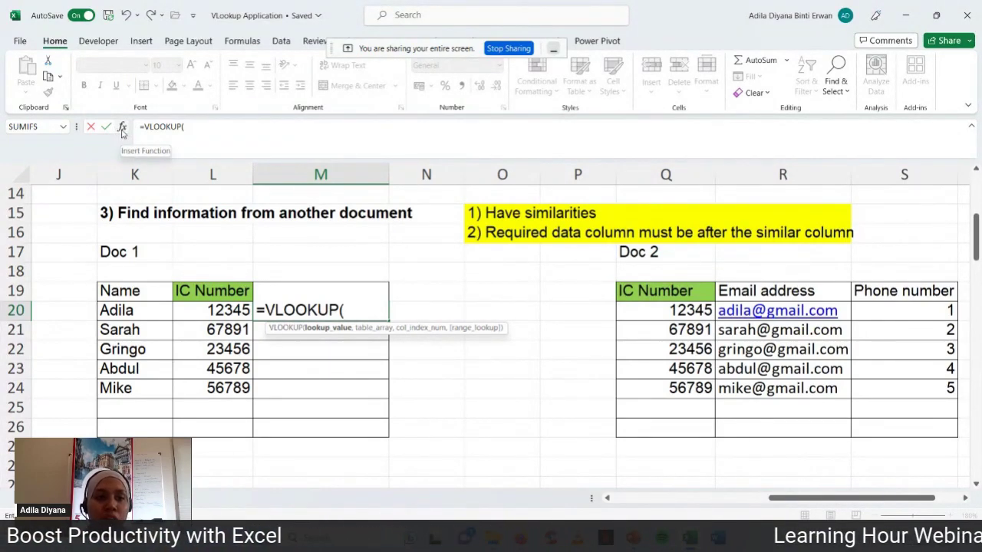
{"action": "left_click", "coordinate": [121, 131]}
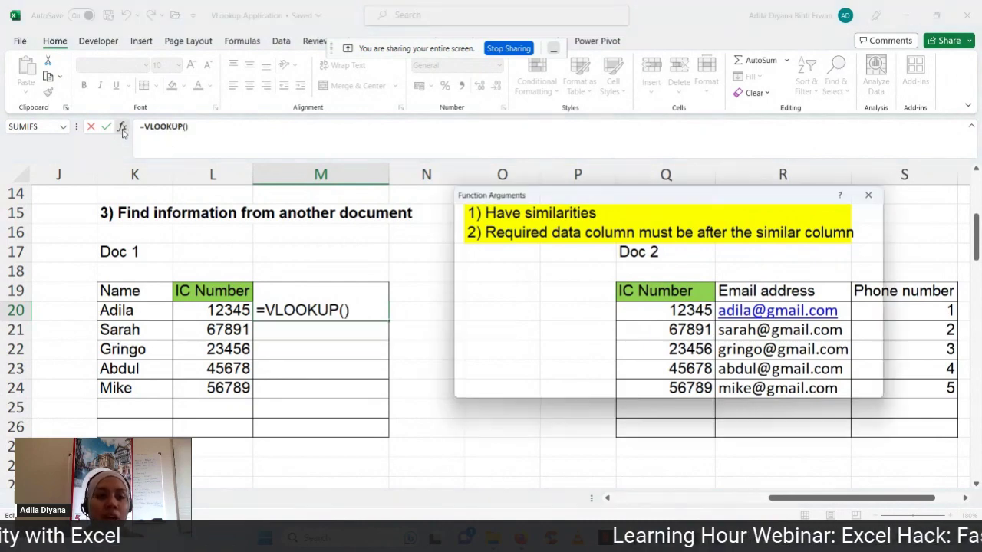
{"action": "left_click_drag", "start_coordinate": [603, 204], "coordinate": [537, 253]}
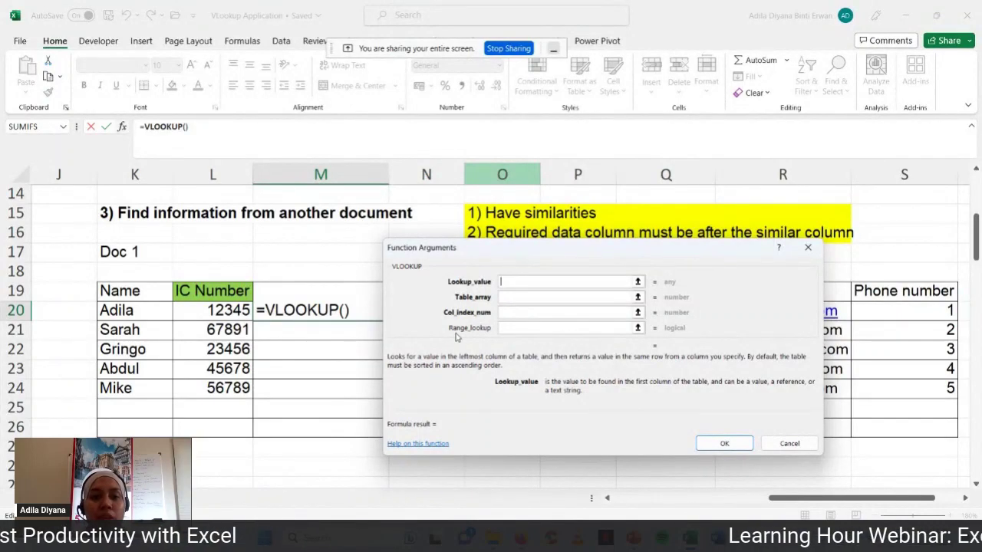
- Set VLOOKUP's lookup value to column L:L and its table array to Q:R
{"action": "left_click_drag", "start_coordinate": [534, 257], "coordinate": [490, 367]}
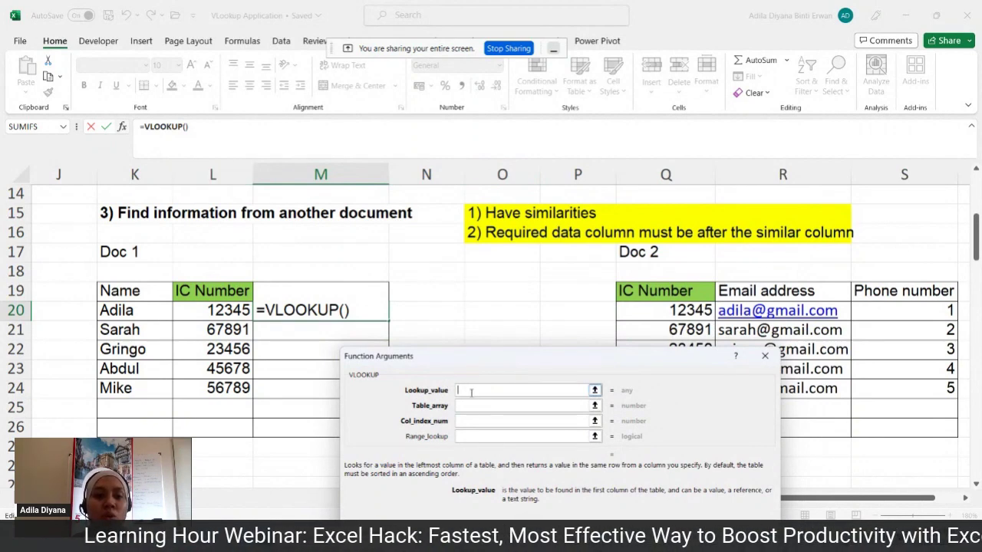
{"action": "left_click", "coordinate": [224, 165]}
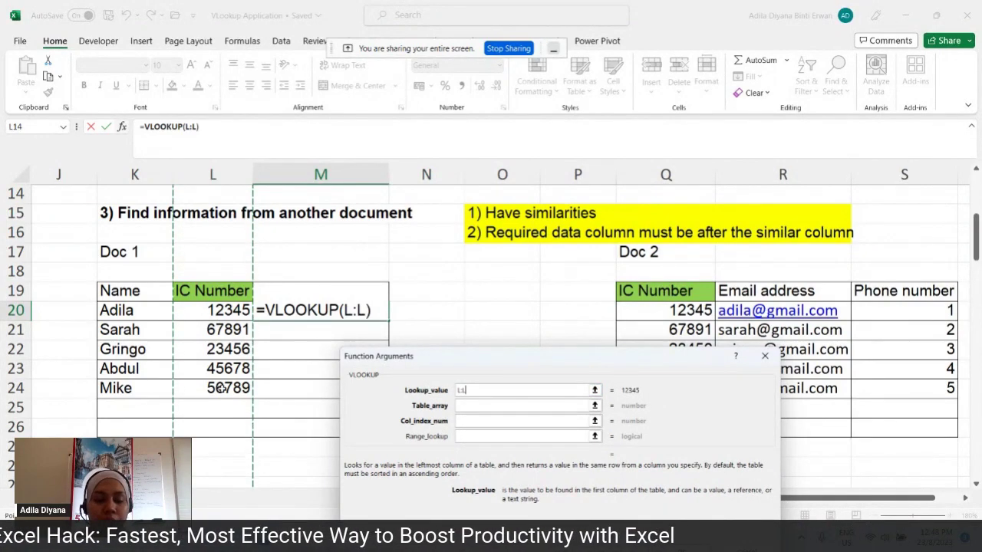
{"action": "left_click", "coordinate": [474, 406]}
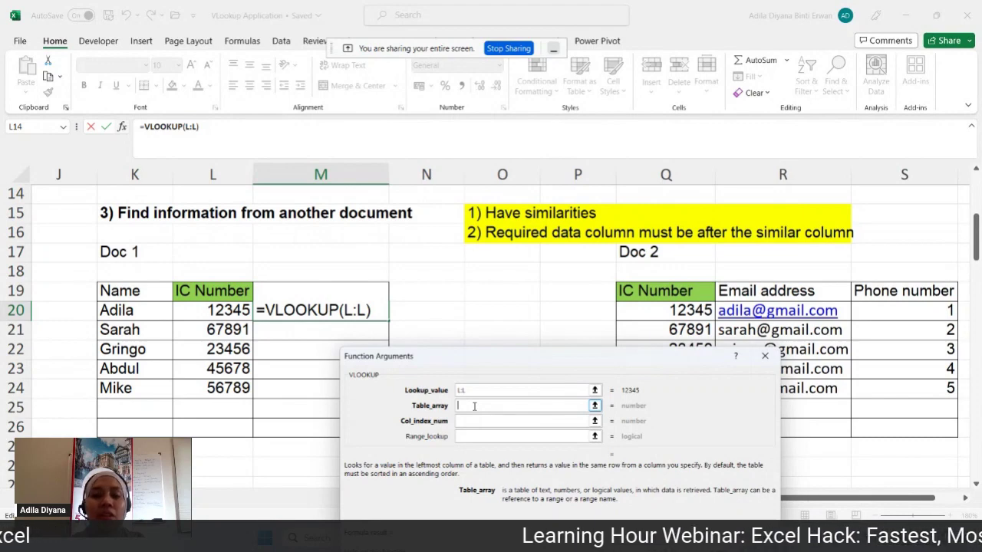
{"action": "left_click", "coordinate": [671, 176]}
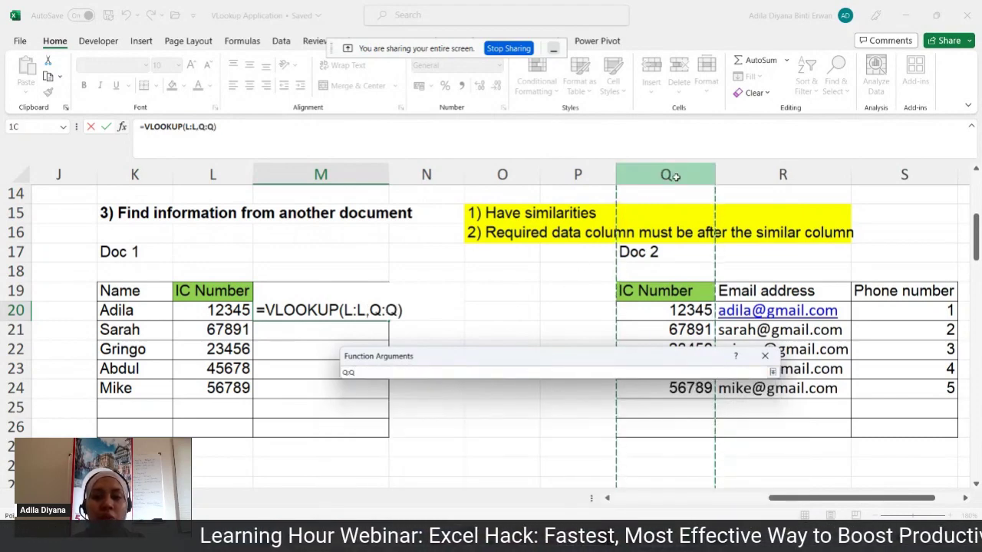
{"action": "left_click_drag", "start_coordinate": [671, 176], "coordinate": [765, 181]}
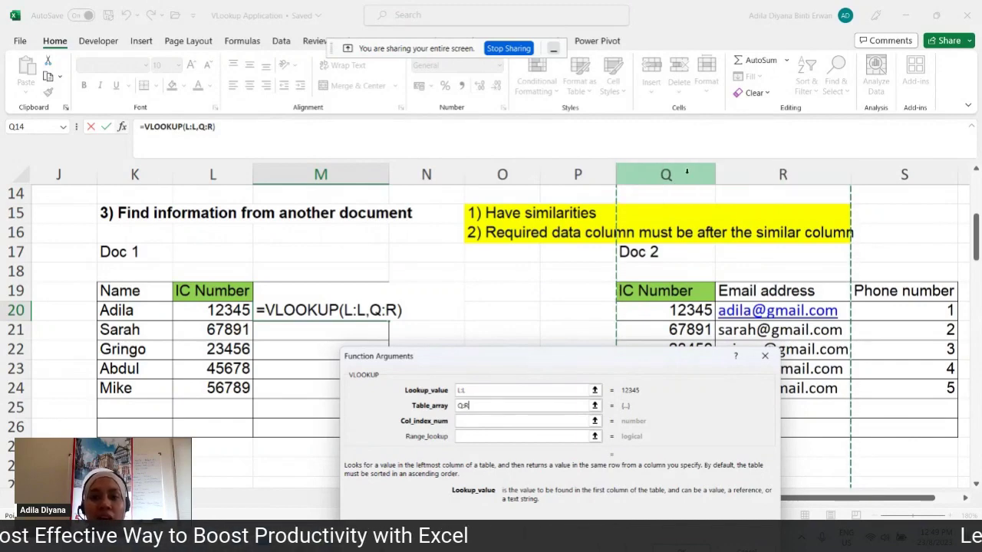
{"action": "left_click_drag", "start_coordinate": [686, 173], "coordinate": [753, 174]}
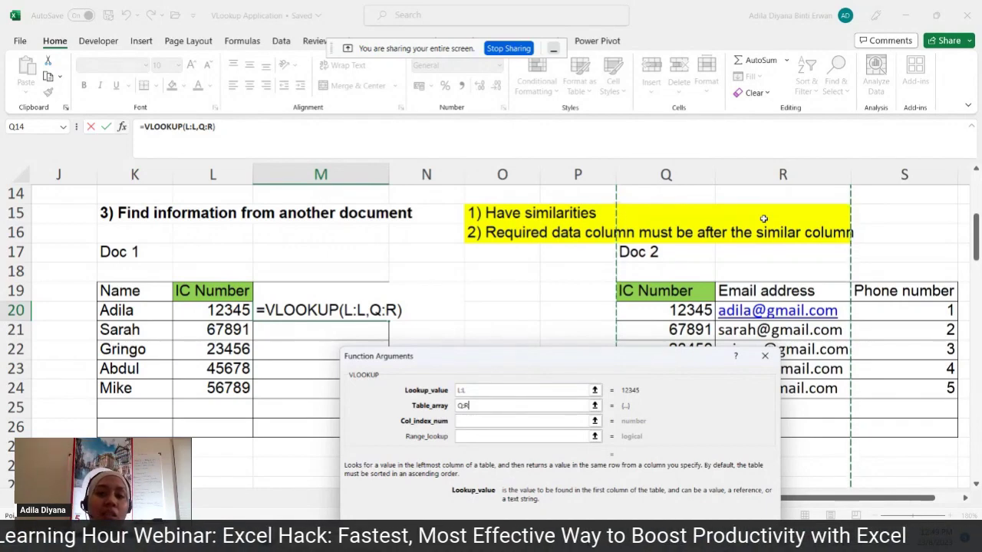
{"action": "left_click", "coordinate": [465, 420]}
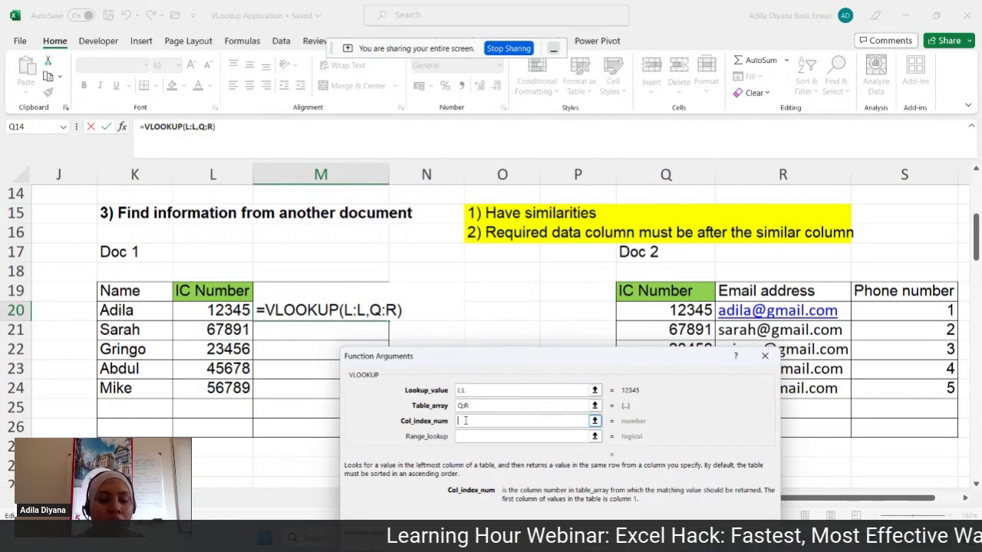
- Give VLOOKUP column index 2 and range lookup 0, making =VLOOKUP(L:L,Q:R,2,0)
{"action": "type", "text": "2"}
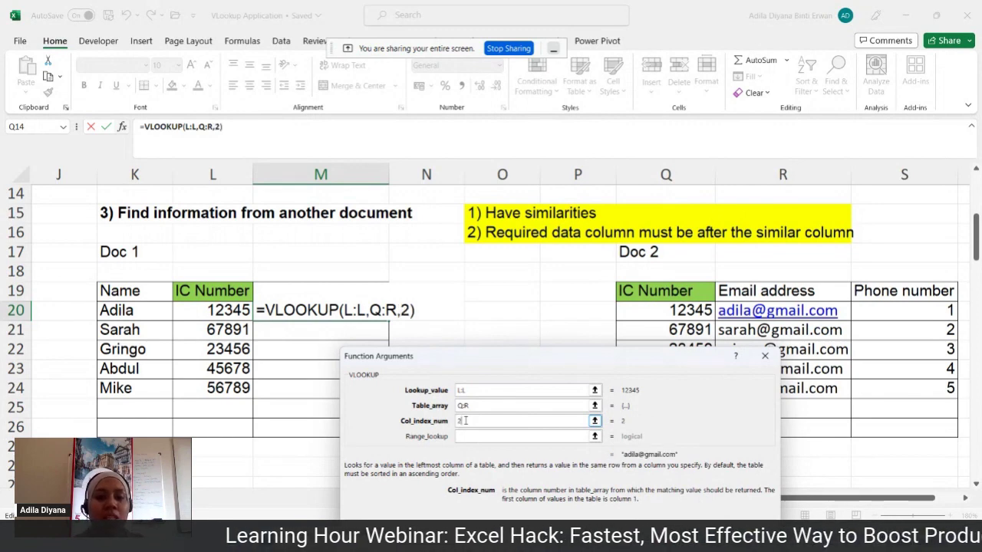
{"action": "left_click", "coordinate": [463, 435]}
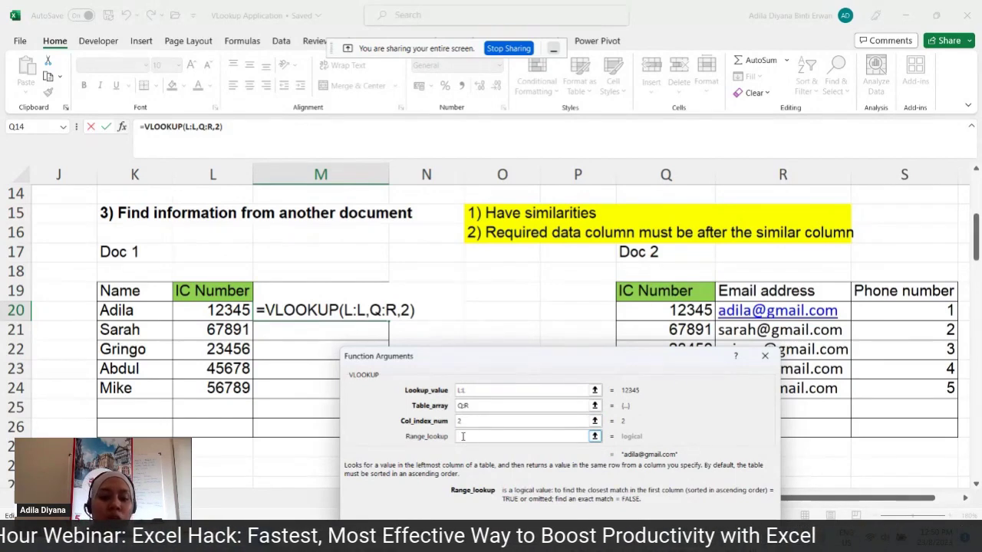
{"action": "type", "text": "0"}
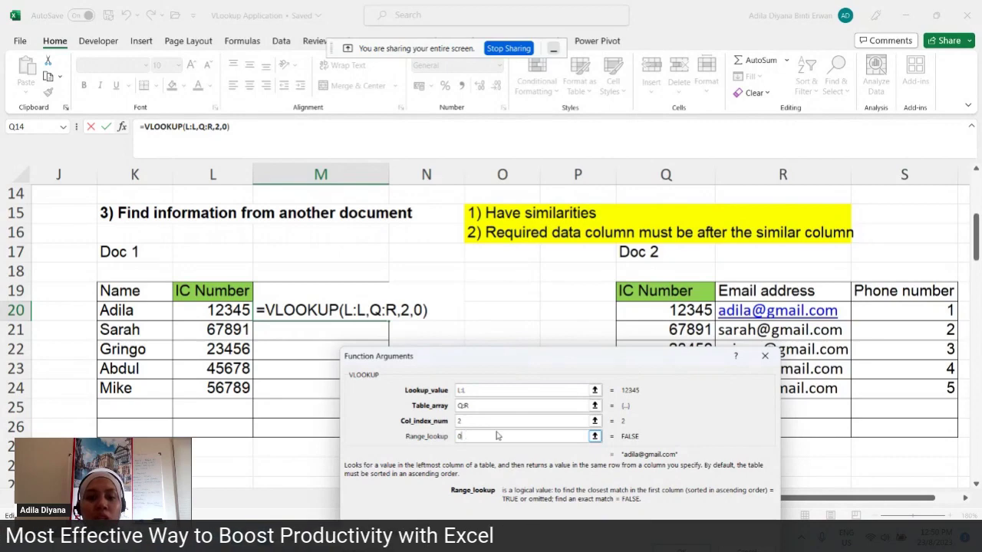
{"action": "scroll", "coordinate": [499, 436], "scroll_direction": "down", "scroll_amount": 1}
{"action": "left_click_drag", "start_coordinate": [539, 365], "coordinate": [468, 164]}
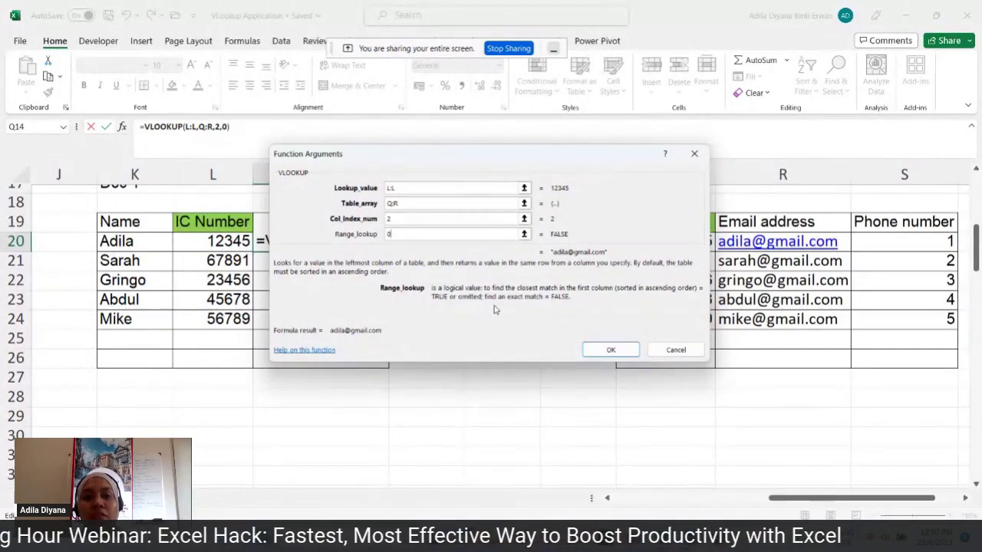
- Confirm the single-value VLOOKUP, fill it down M20:M24, then switch to the PowerPoint slideshow
{"action": "left_click", "coordinate": [611, 349]}
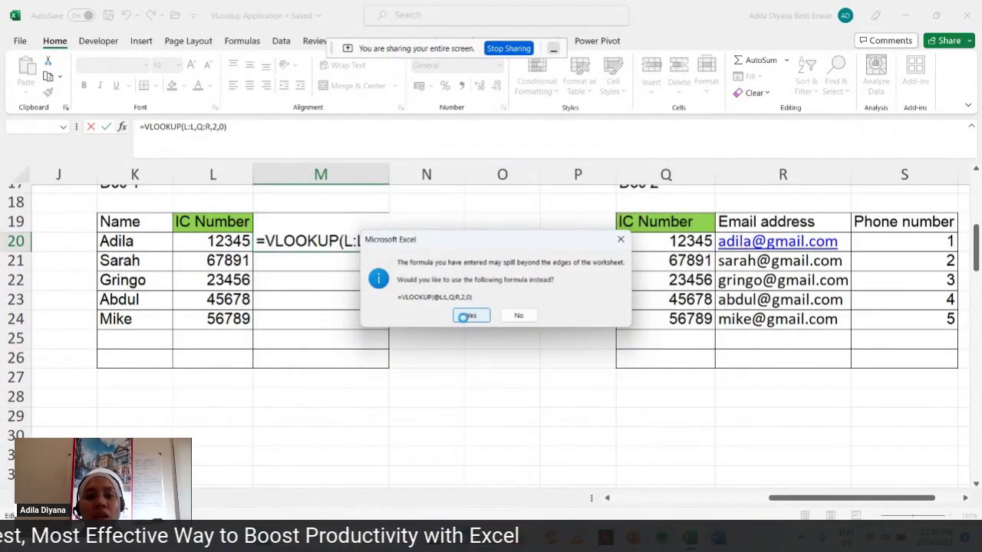
{"action": "left_click", "coordinate": [466, 320]}
{"action": "left_click_drag", "start_coordinate": [389, 251], "coordinate": [377, 325]}
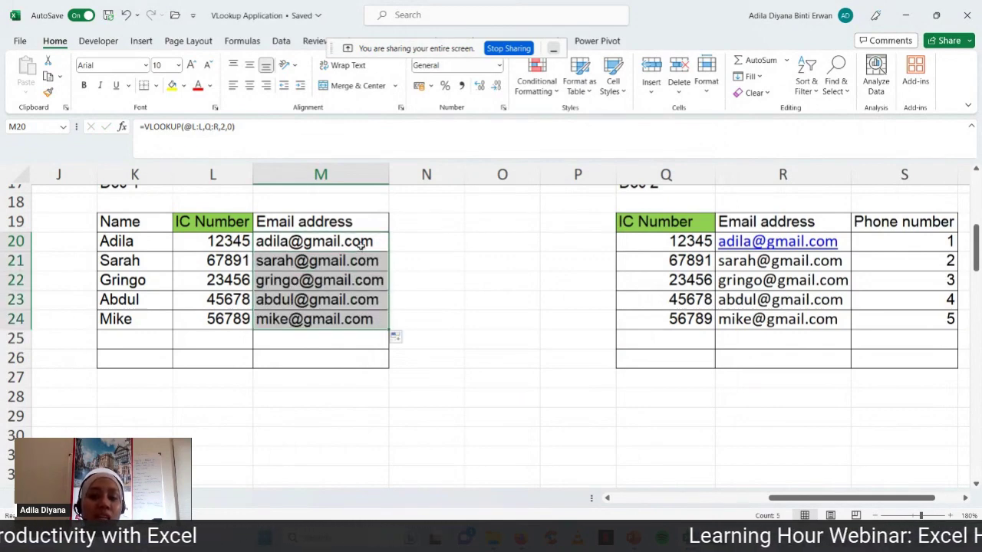
{"action": "left_click", "coordinate": [445, 246]}
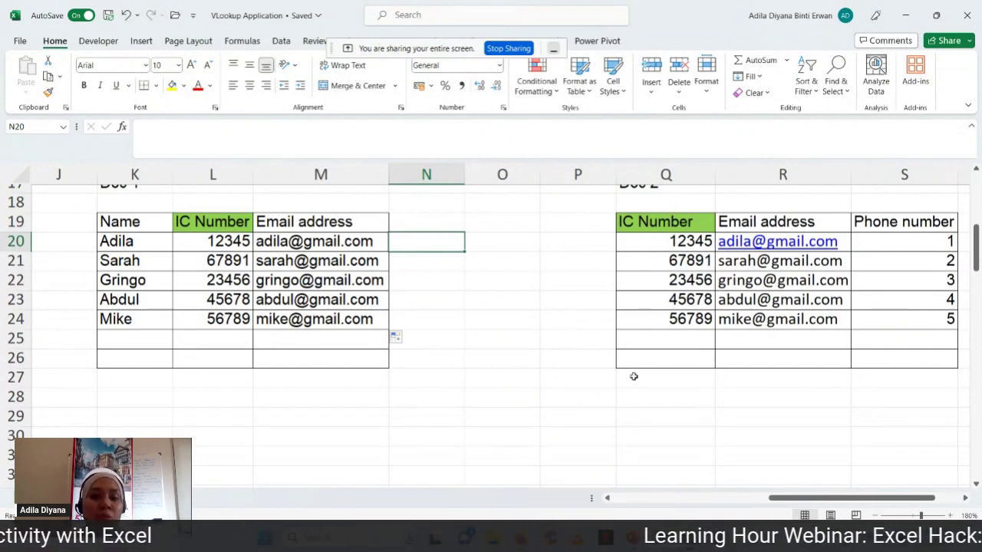
{"action": "left_click", "coordinate": [633, 539]}
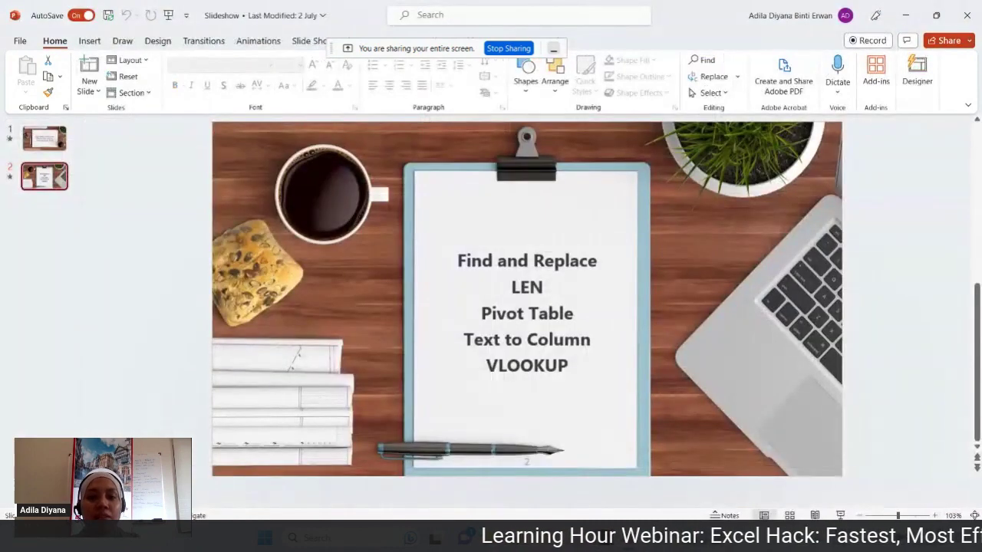